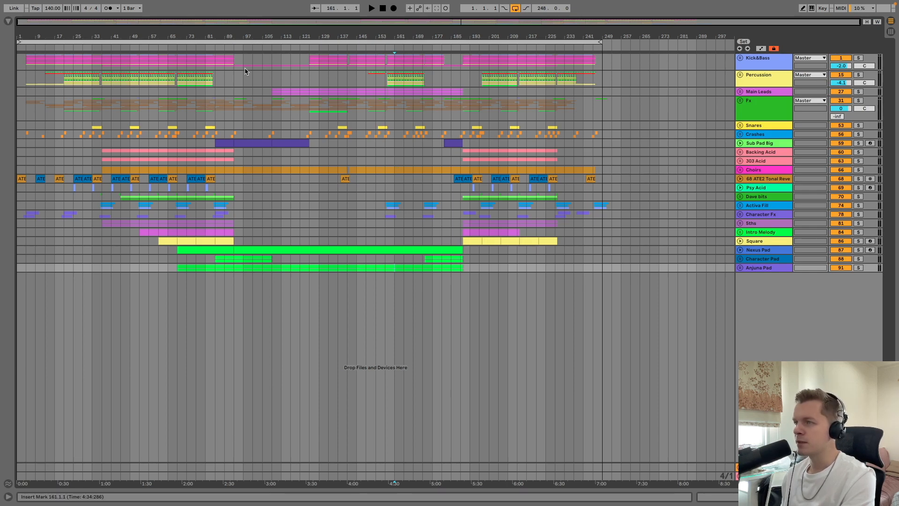
# - Expand the Kick&Bass group and display the group track's effects chain
pyautogui.click(741, 60)
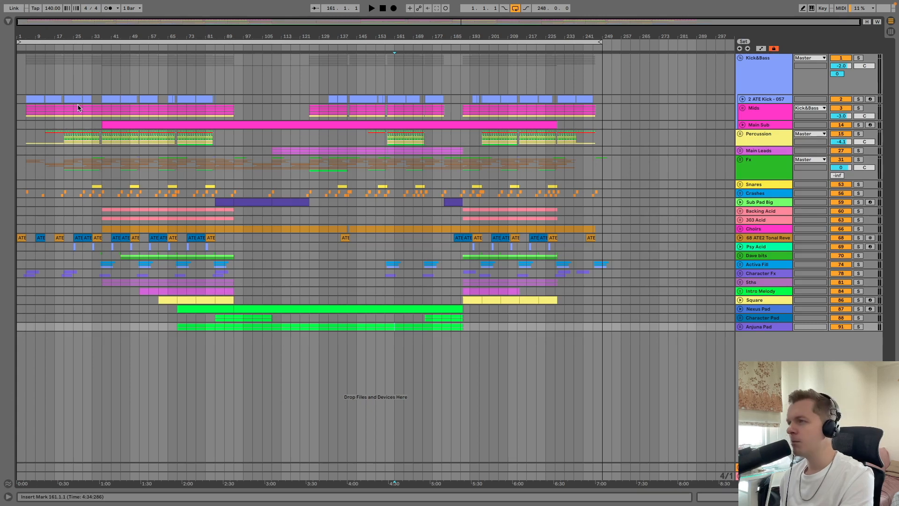
pyautogui.click(119, 78)
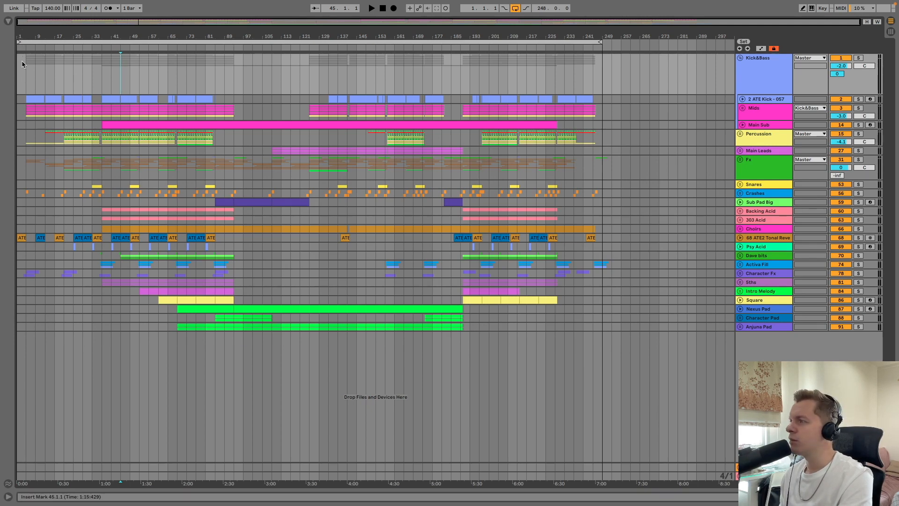
pyautogui.click(773, 74)
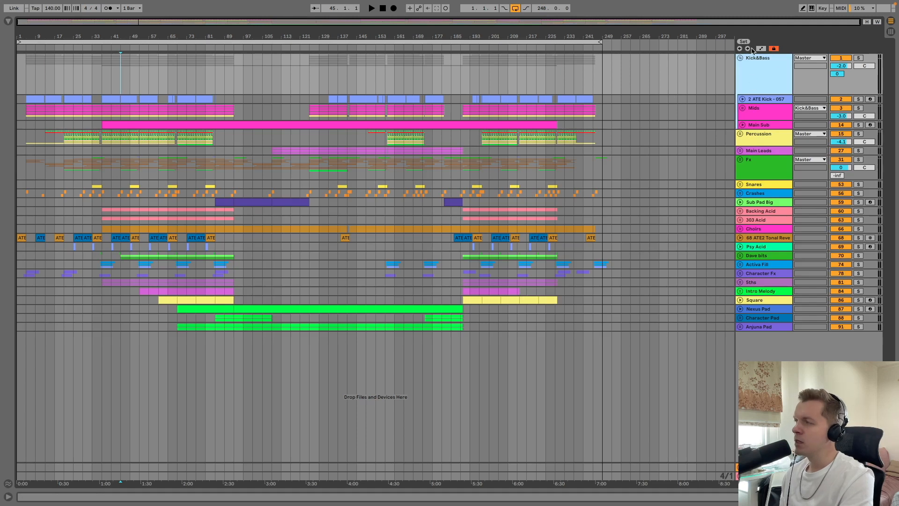
pyautogui.doubleClick(769, 68)
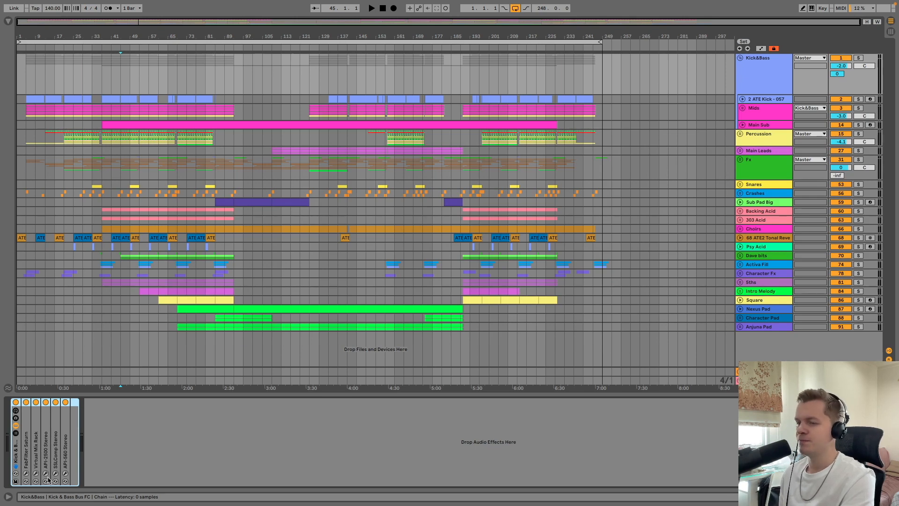
# - Expand the API-2500, SSLComp and API-560 devices on the Kick&Bass bus and open their plugin windows side by side
pyautogui.doubleClick(47, 455)
pyautogui.doubleClick(121, 438)
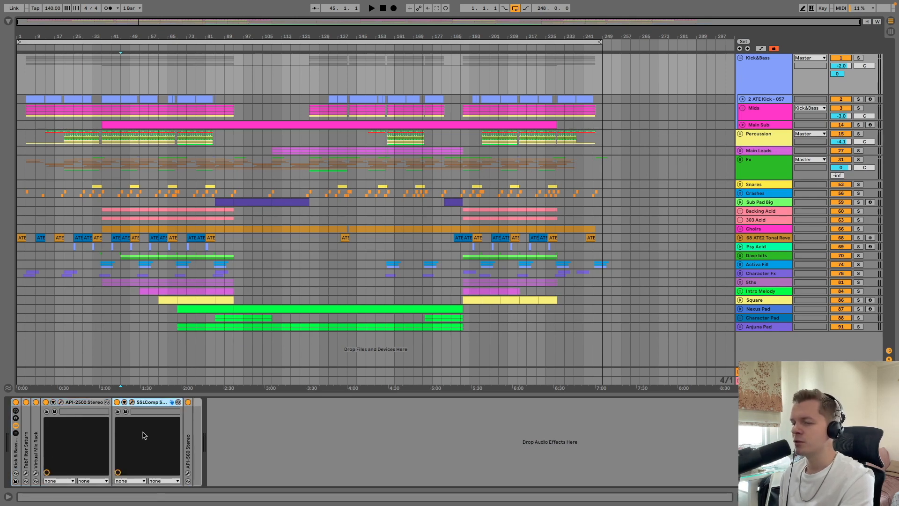
pyautogui.doubleClick(185, 432)
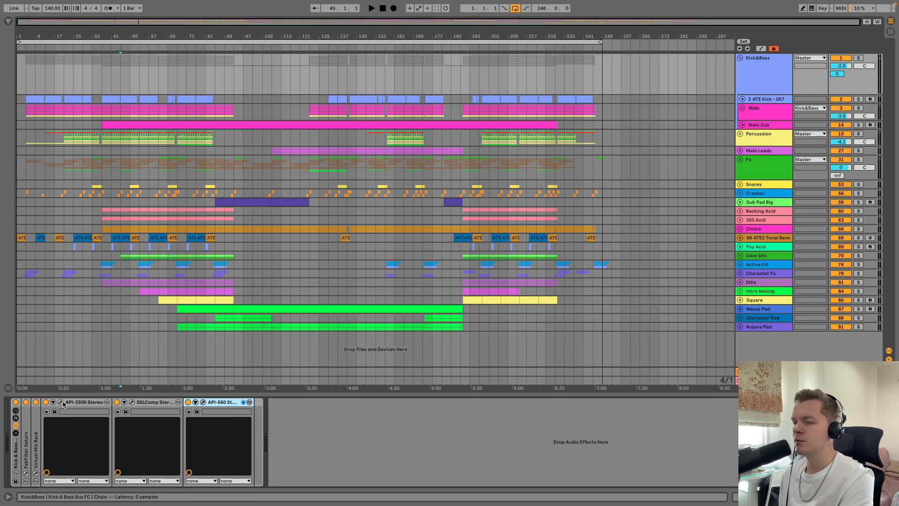
pyautogui.click(60, 401)
pyautogui.click(132, 402)
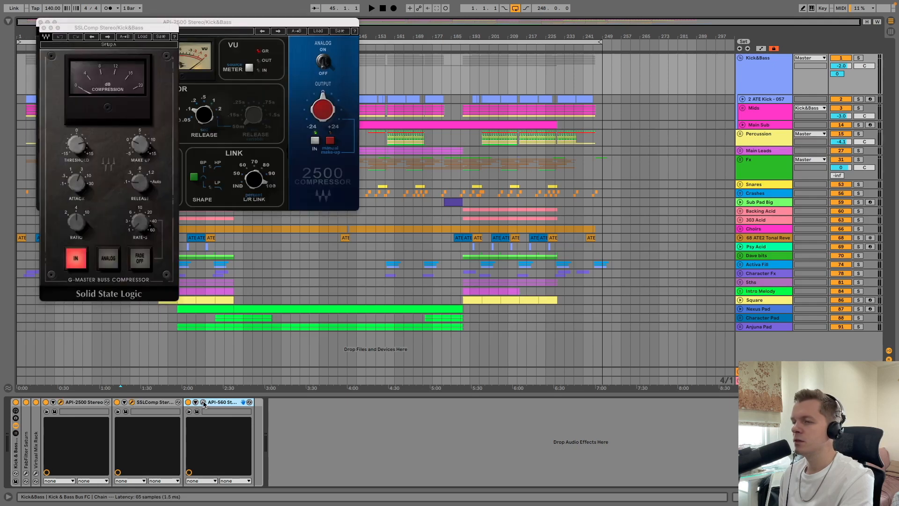
pyautogui.click(203, 401)
pyautogui.moveTo(105, 35); pyautogui.dragTo(386, 68)
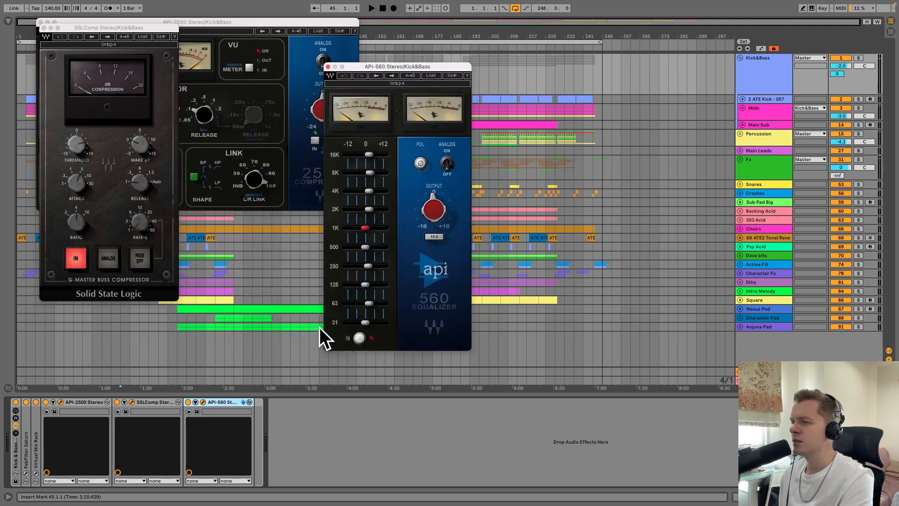
# - Close the SSLComp, API-2500 and API-560 plugin windows and collapse the three devices in the chain
pyautogui.click(44, 28)
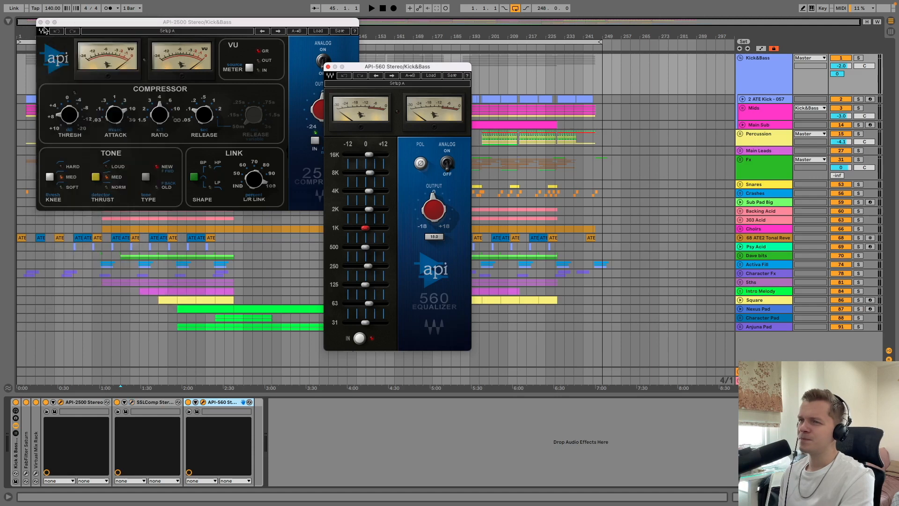
pyautogui.click(41, 22)
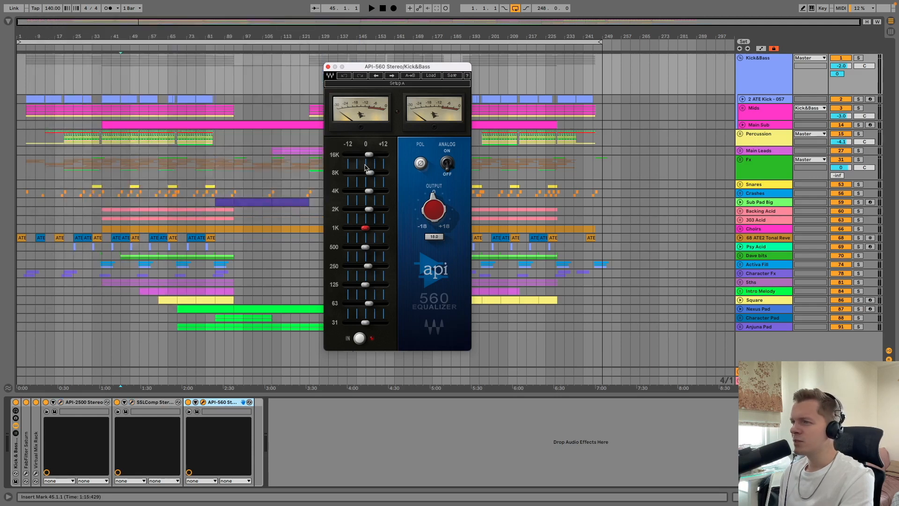
pyautogui.click(328, 67)
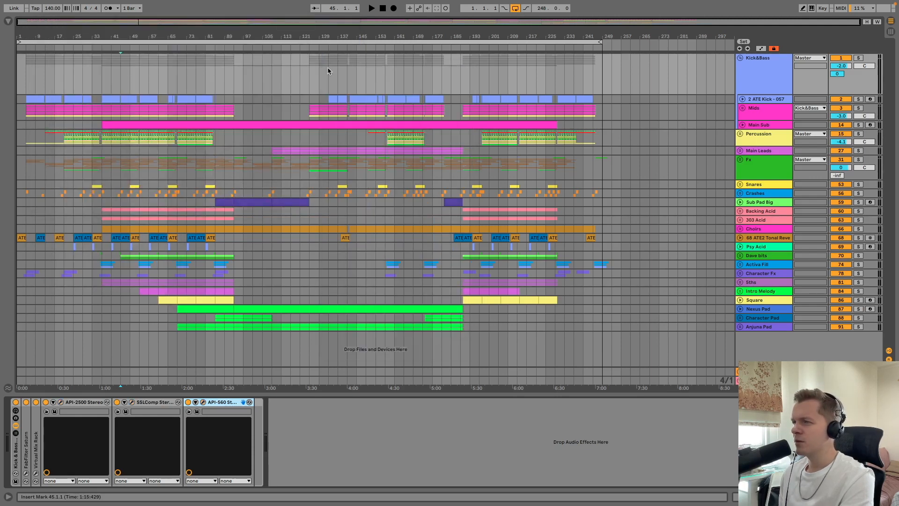
pyautogui.doubleClick(82, 403)
pyautogui.doubleClick(88, 402)
pyautogui.doubleClick(93, 402)
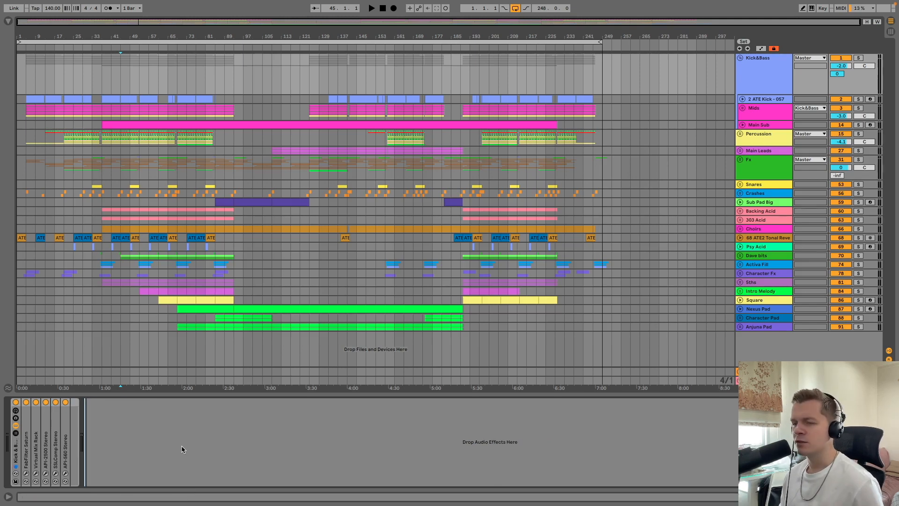
# - Display the sample waveform of the ATE Kick - 057 instrument and solo the kick track
pyautogui.click(790, 77)
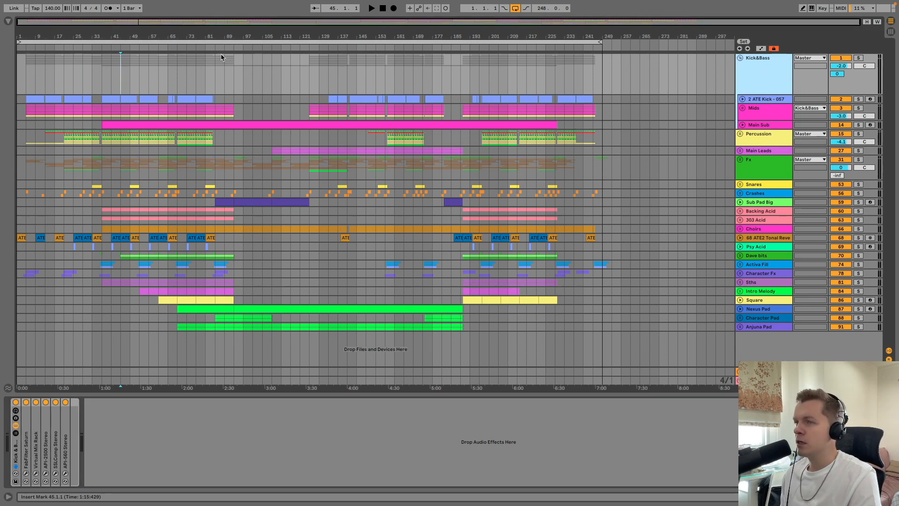
pyautogui.click(22, 79)
pyautogui.click(776, 100)
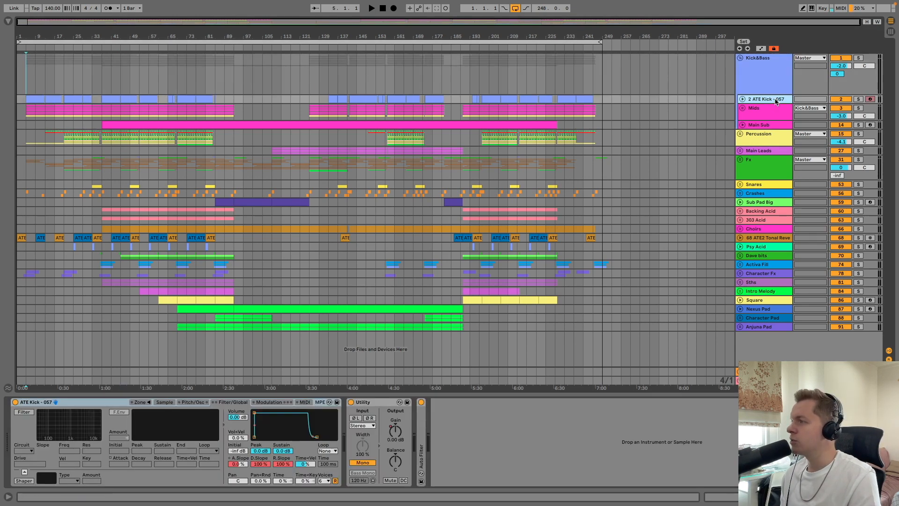
pyautogui.click(164, 402)
pyautogui.click(858, 99)
# - Audition the soloed kick from bar 23 with its instrument devices on display, then stop playback
pyautogui.click(34, 75)
pyautogui.moveTo(28, 38)
pyautogui.mouseDown()
pyautogui.moveTo(108, 39)
pyautogui.moveTo(44, 38)
pyautogui.mouseUp()
pyautogui.click(39, 72)
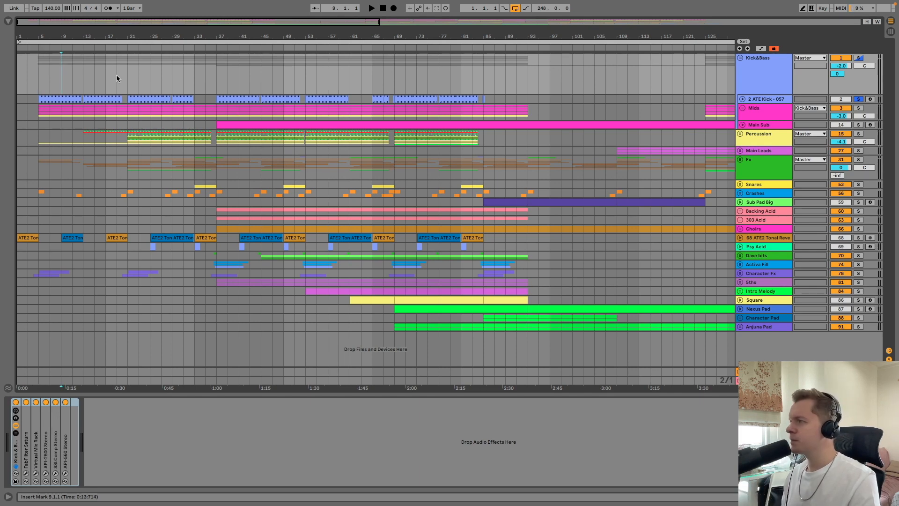
pyautogui.click(139, 86)
pyautogui.press('space')
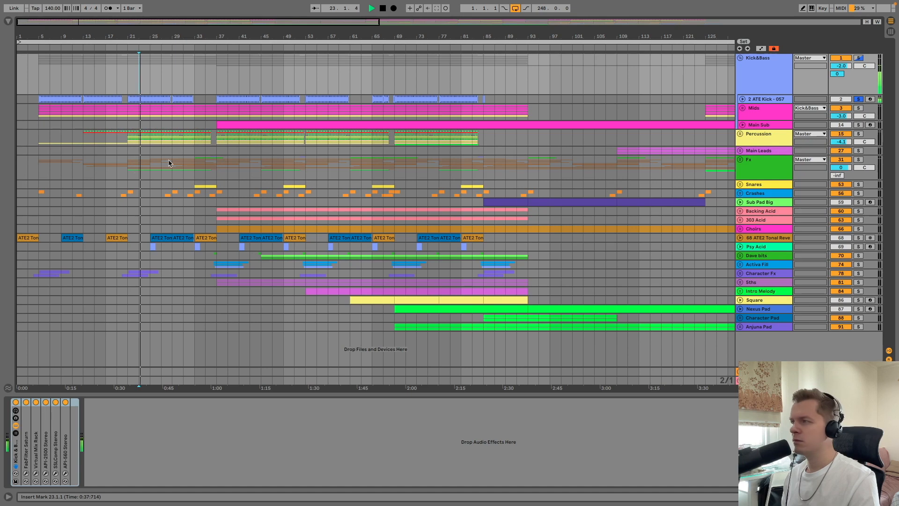
pyautogui.click(776, 100)
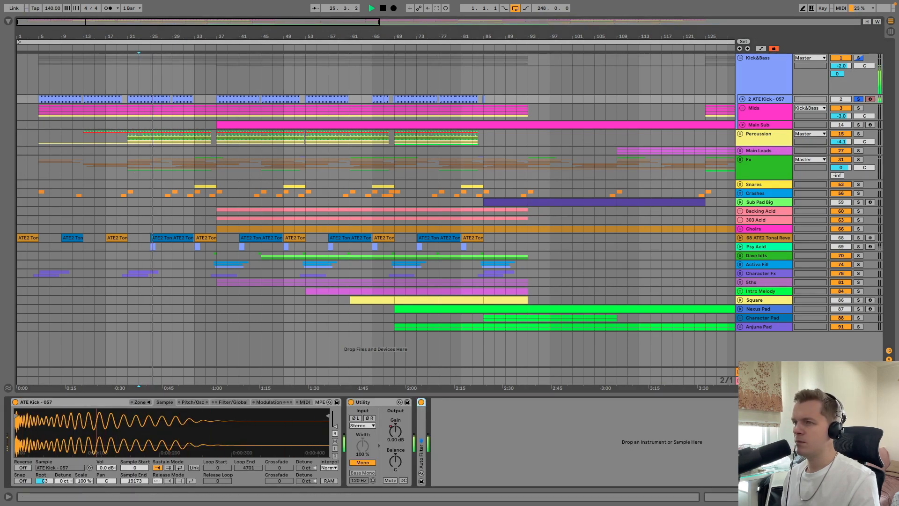
pyautogui.press('space')
# - Inspect the notes of the kick's MIDI clip at bar 21, audition it briefly, and return to the track's devices
pyautogui.doubleClick(143, 99)
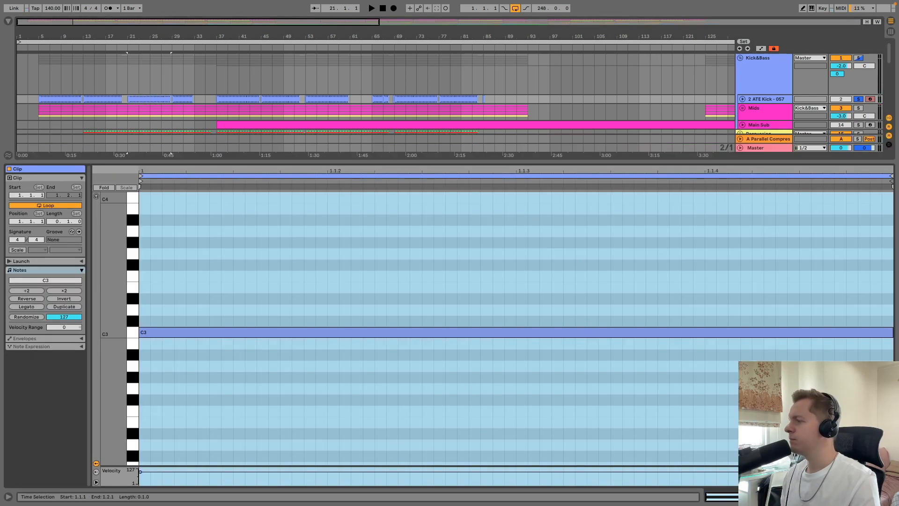
pyautogui.click(891, 497)
pyautogui.press('space')
pyautogui.press('space')
pyautogui.doubleClick(754, 99)
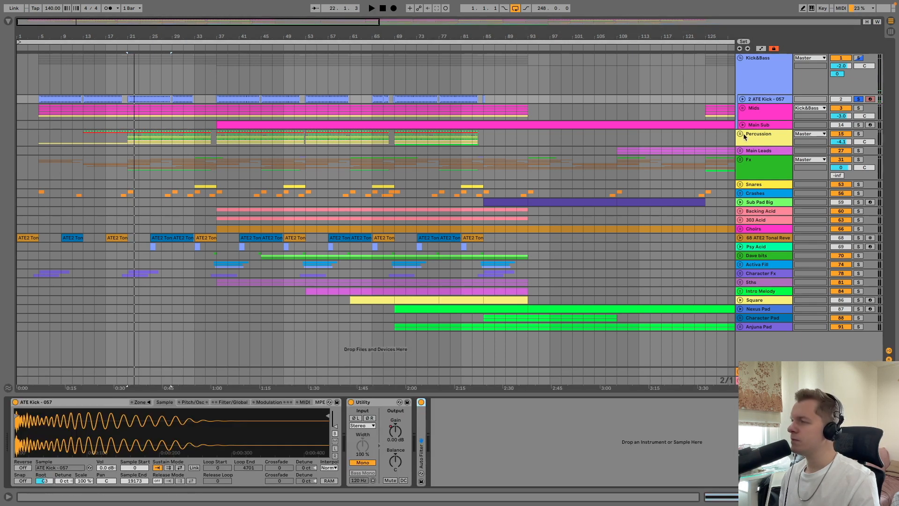
# - Unfold the kick track across the full arrangement and show its Auto Filter Frequency automation in a separate lane
pyautogui.click(743, 99)
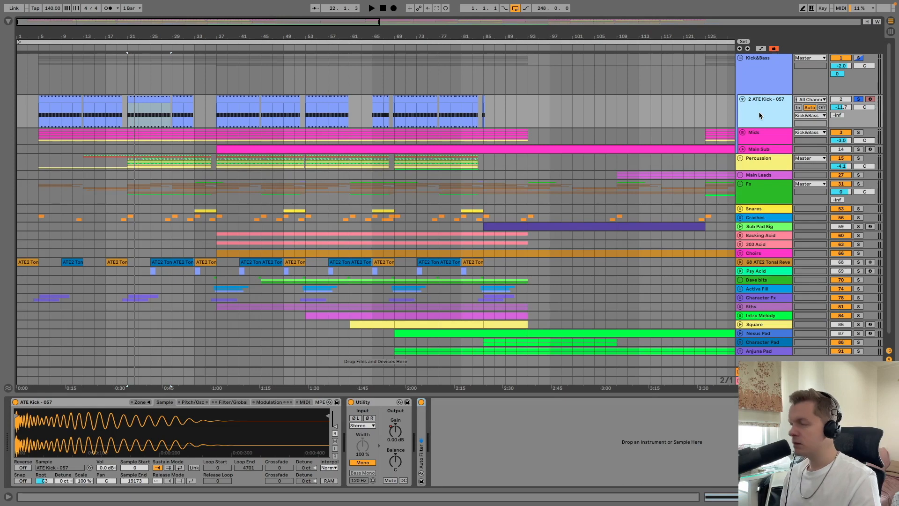
pyautogui.press('a')
pyautogui.moveTo(517, 37); pyautogui.dragTo(517, 12)
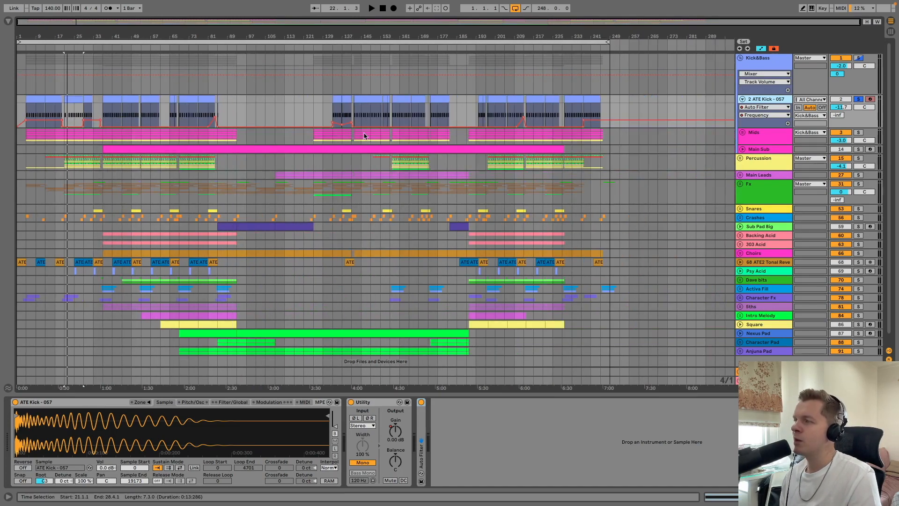
pyautogui.click(787, 123)
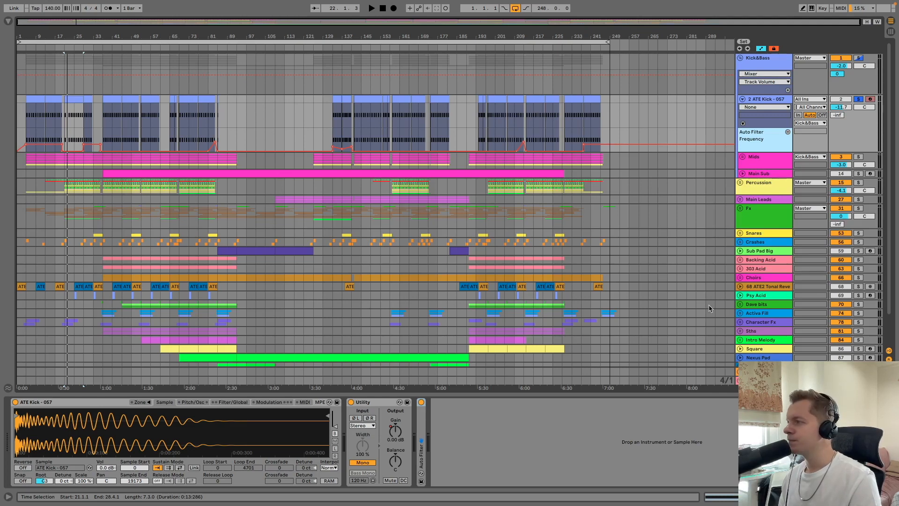
pyautogui.scroll(-2, 760, 311)
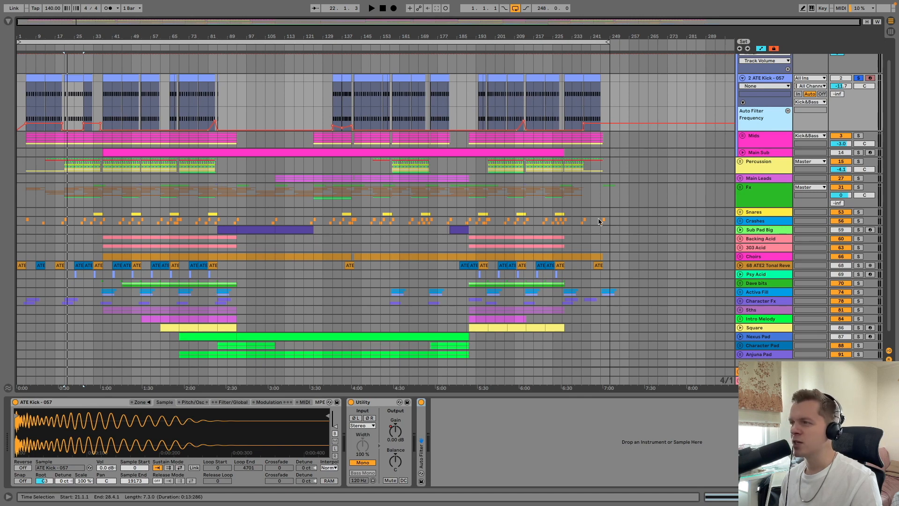
pyautogui.scroll(2, 326, 142)
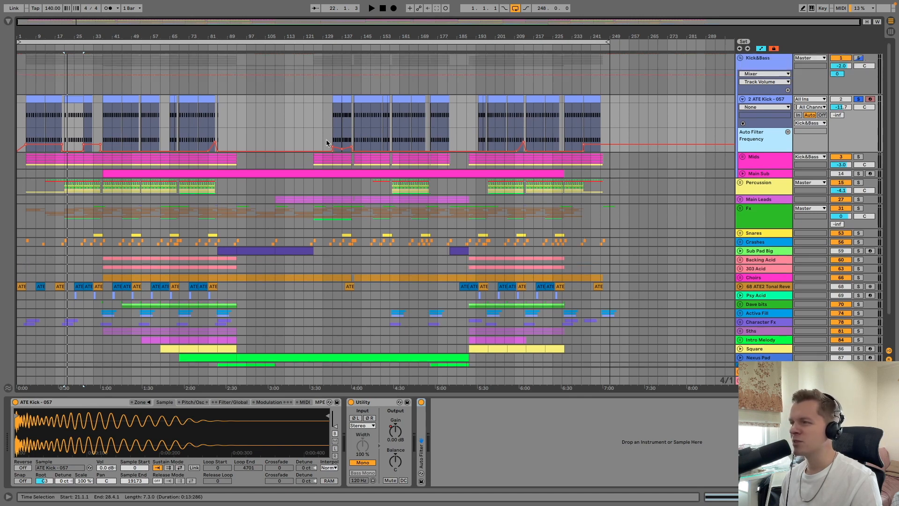
# - Fold the kick track and audition the filtered kick briefly from bar 29
pyautogui.click(742, 100)
pyautogui.click(87, 88)
pyautogui.press('space')
pyautogui.press('space')
# - Unfold the kick track again and display its Utility Gain automation
pyautogui.click(758, 99)
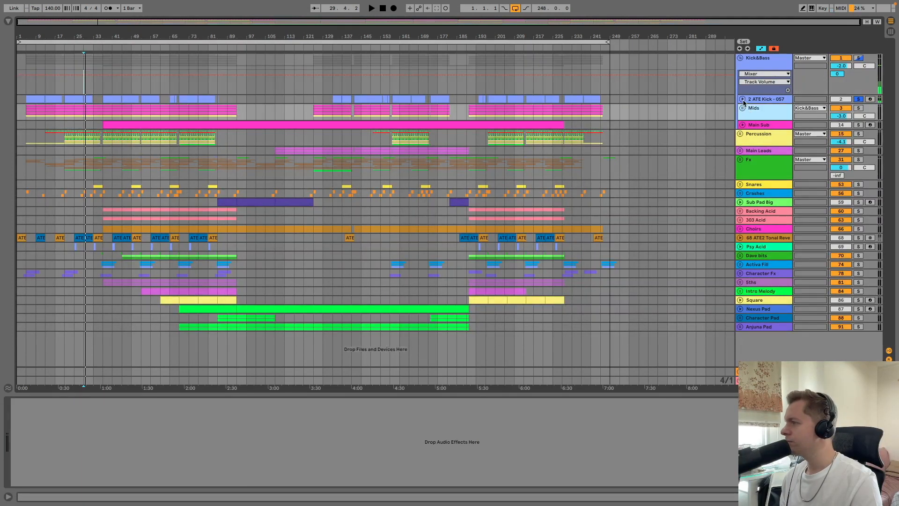
pyautogui.click(742, 99)
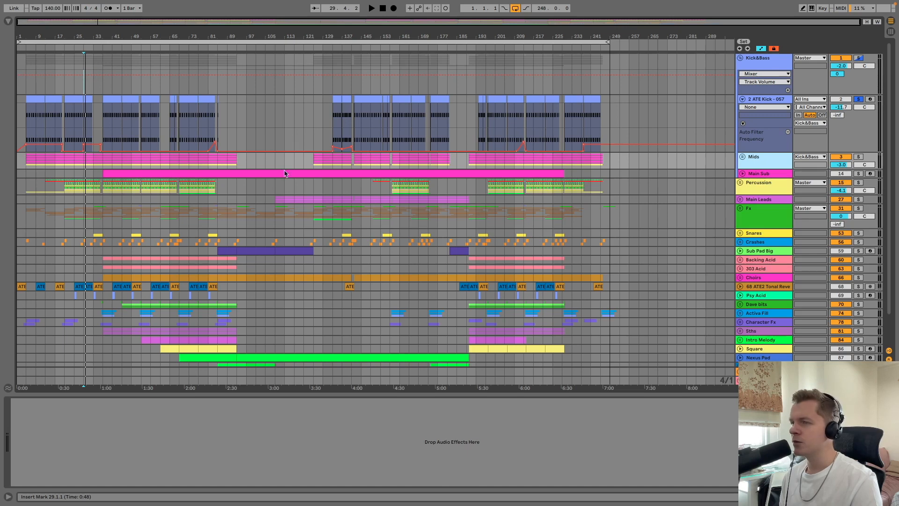
pyautogui.click(776, 107)
pyautogui.click(752, 129)
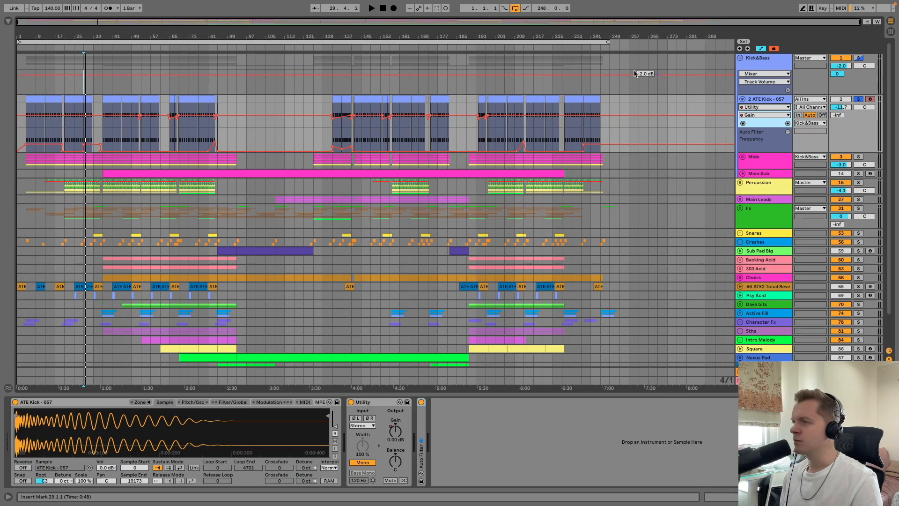
# - Fold the kick track and expand the Mids group with its Midbasses and Activa Bass subgroups
pyautogui.click(742, 99)
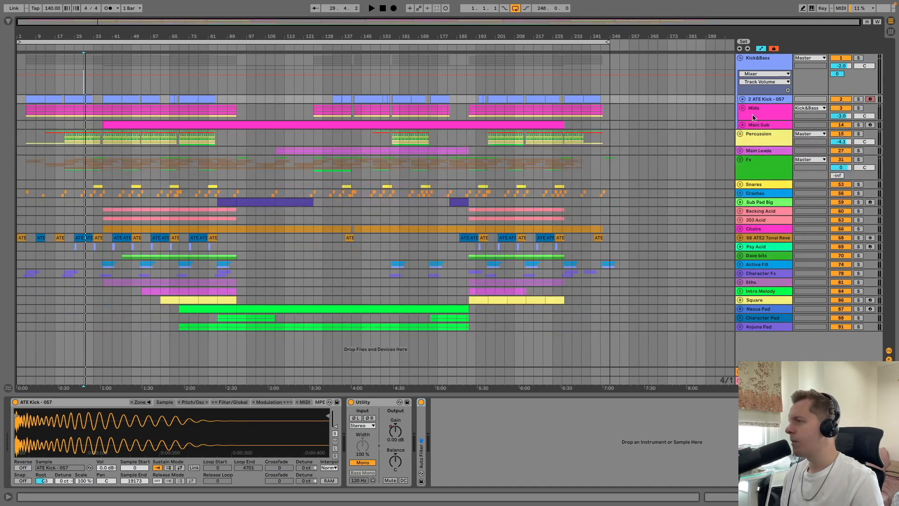
pyautogui.click(742, 112)
pyautogui.click(742, 109)
pyautogui.click(745, 150)
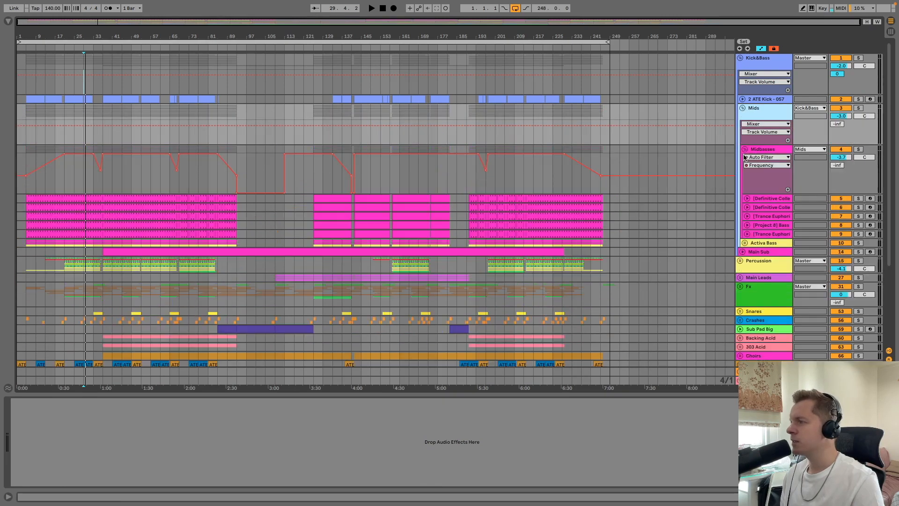
pyautogui.scroll(-2, 749, 152)
pyautogui.click(745, 194)
pyautogui.scroll(1, 731, 188)
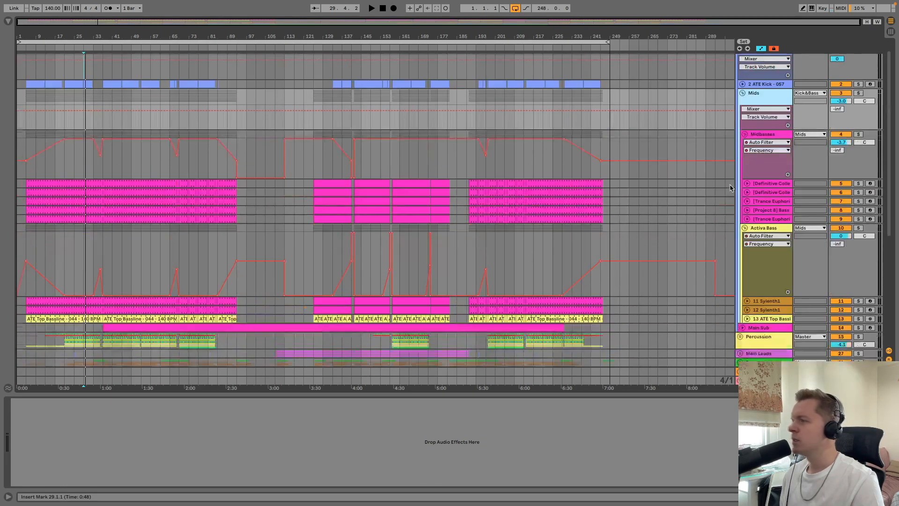
# - Solo the Midbasses group and audition it from bar 37 while reviewing the bass tracks
pyautogui.click(54, 165)
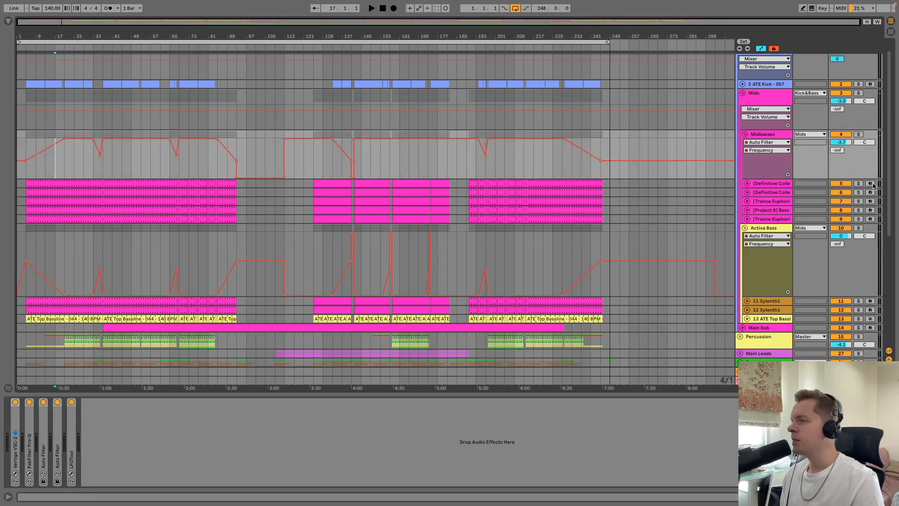
pyautogui.click(860, 135)
pyautogui.click(30, 176)
pyautogui.click(106, 173)
pyautogui.press('space')
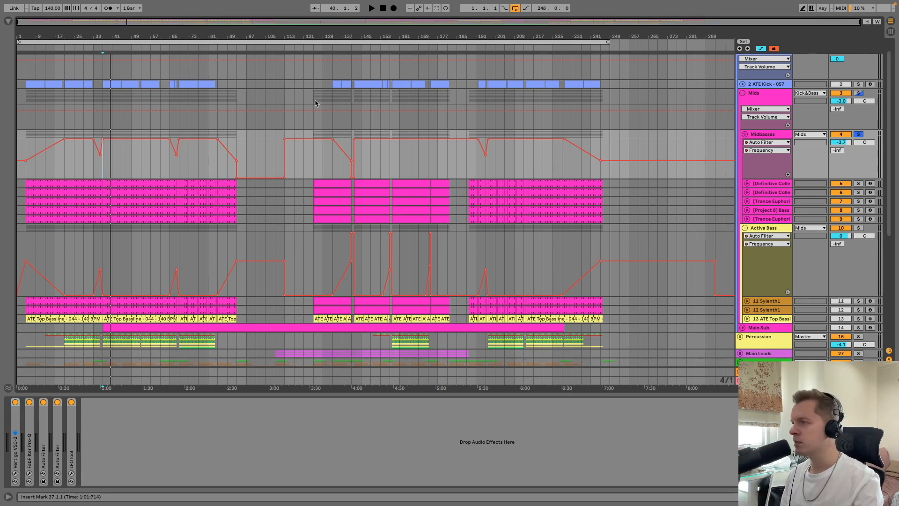
pyautogui.press('space')
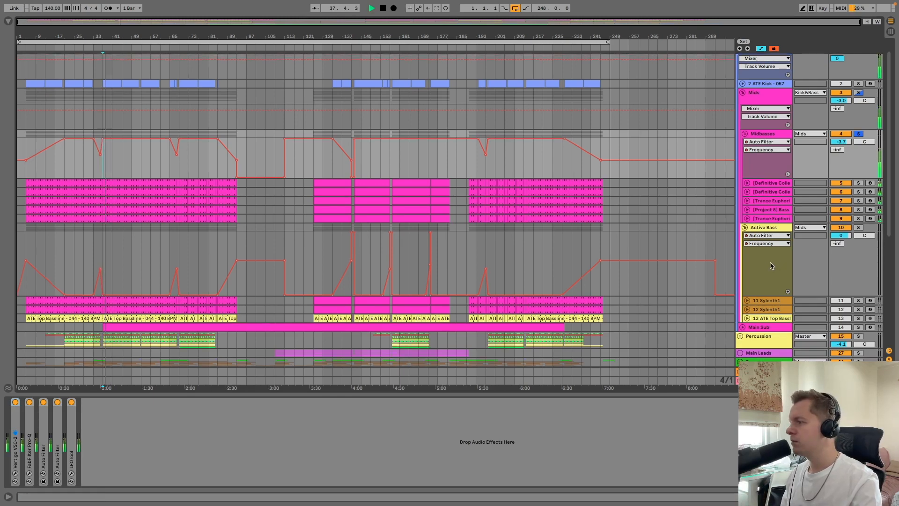
pyautogui.scroll(-5, 776, 265)
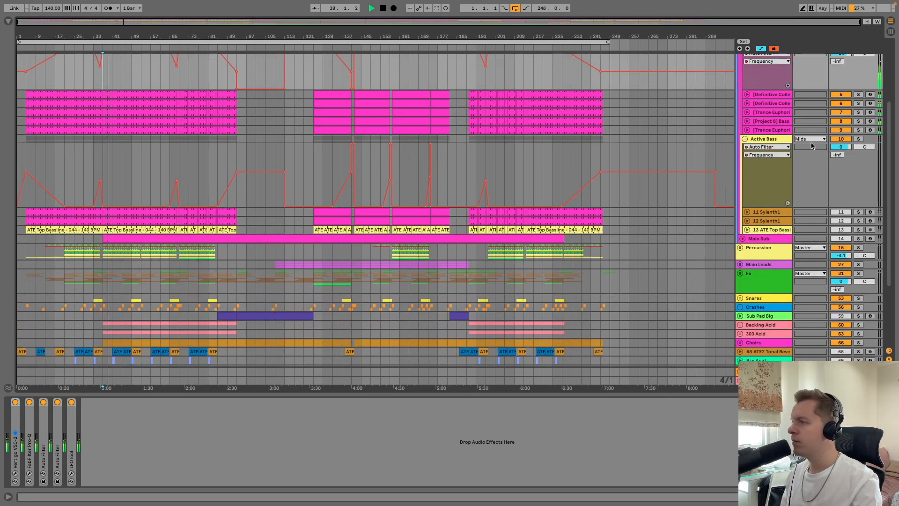
pyautogui.scroll(2, 377, 117)
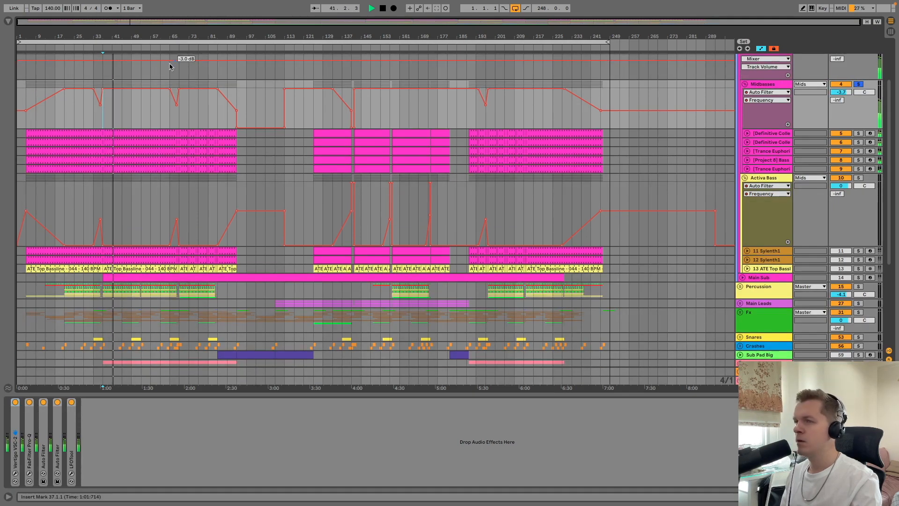
# - Audition the soloed Midbasses group from bar 67 with its first bass track unfolded to show the notes, and fold it again
pyautogui.moveTo(154, 36); pyautogui.dragTo(267, 92)
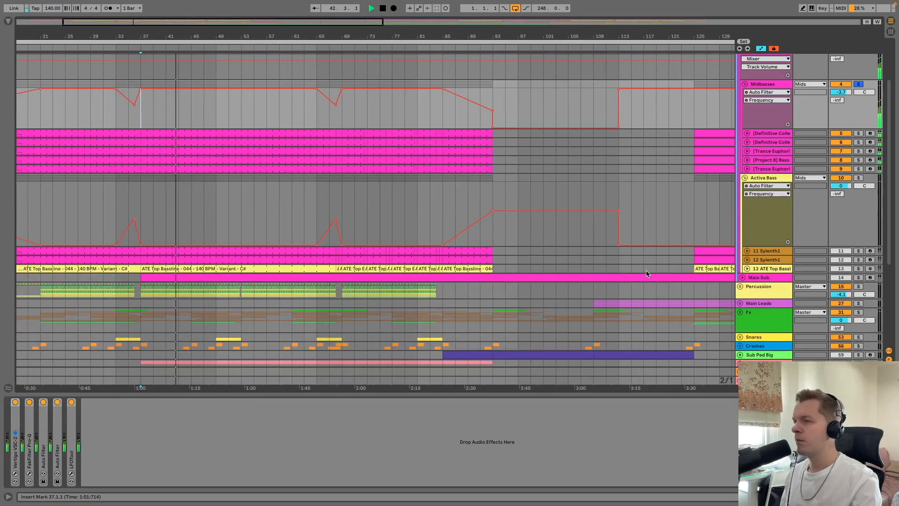
pyautogui.press('space')
pyautogui.click(747, 132)
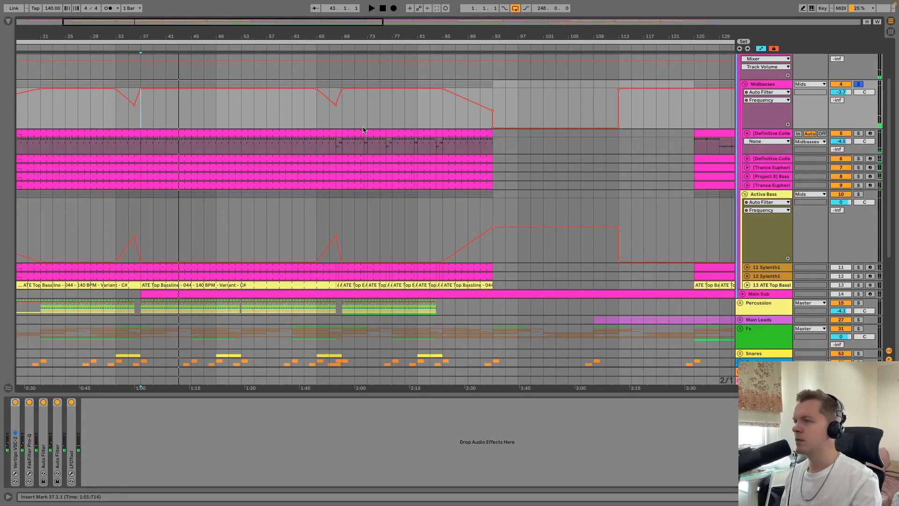
pyautogui.moveTo(334, 37); pyautogui.dragTo(335, 89)
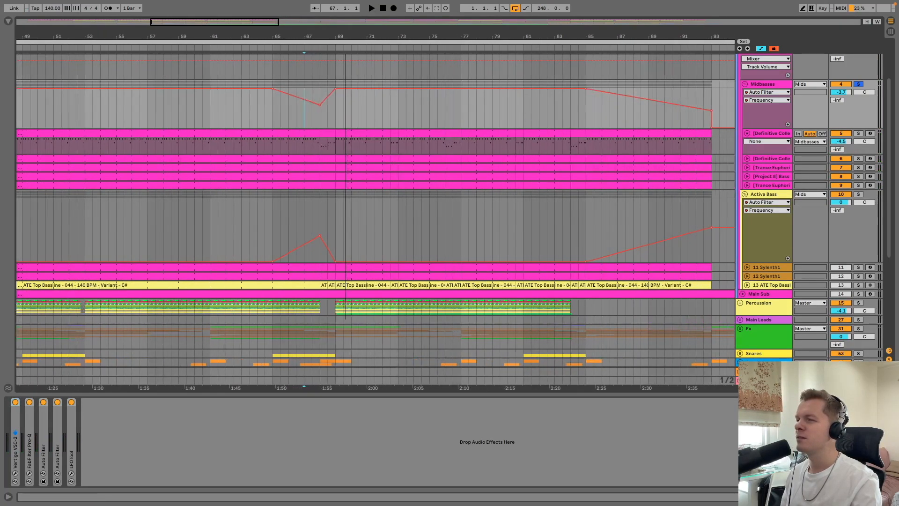
pyautogui.press('space')
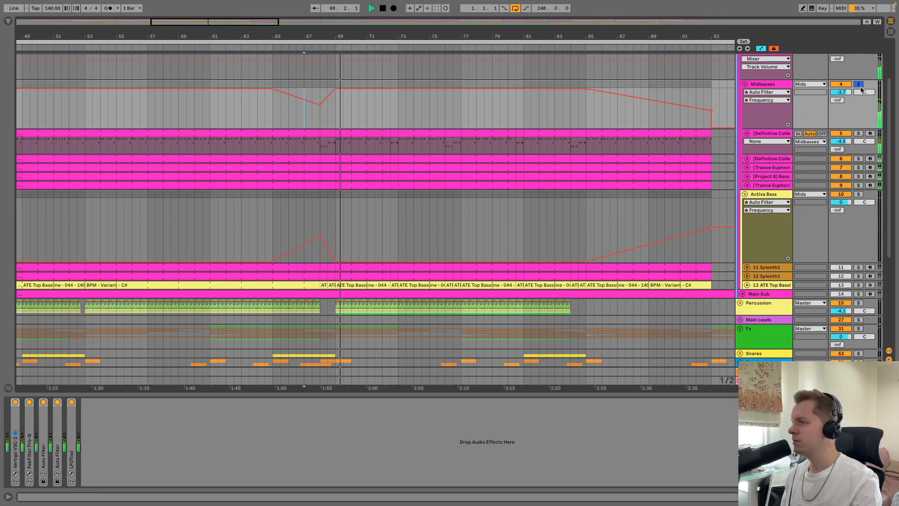
pyautogui.press('space')
pyautogui.moveTo(649, 38); pyautogui.dragTo(305, 14)
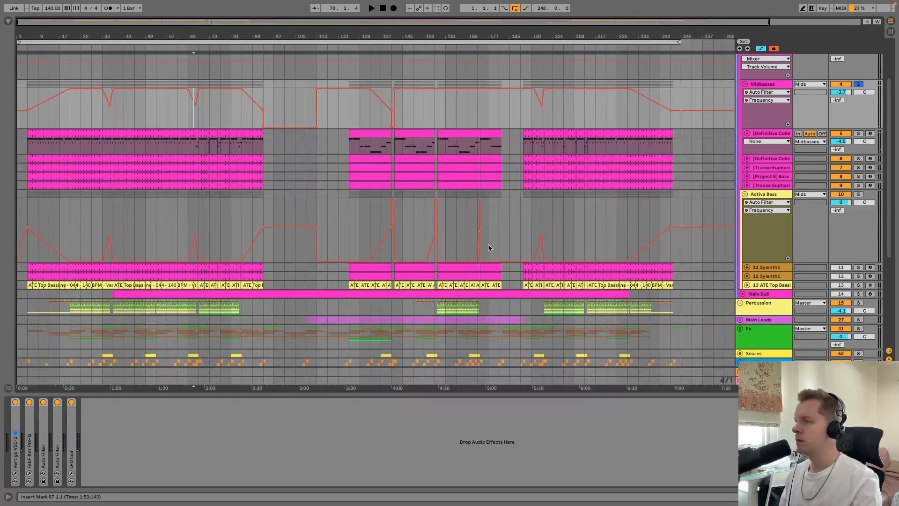
pyautogui.click(746, 133)
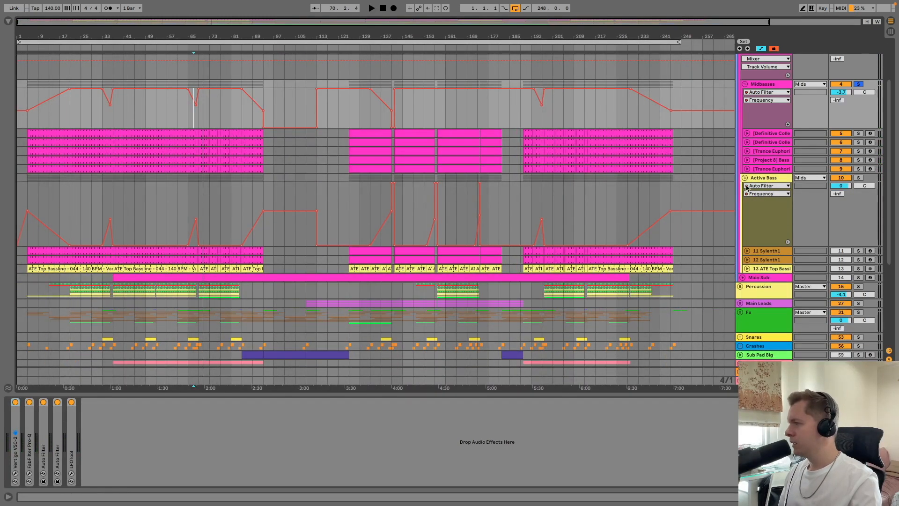
# - Solo the Activa Bass group instead of Midbasses and audition it from bar 49
pyautogui.click(782, 181)
pyautogui.click(858, 178)
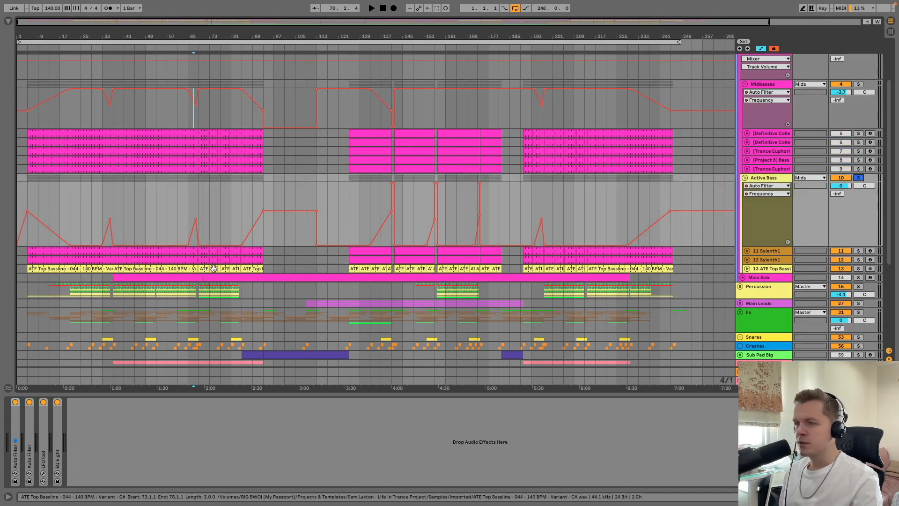
pyautogui.click(146, 212)
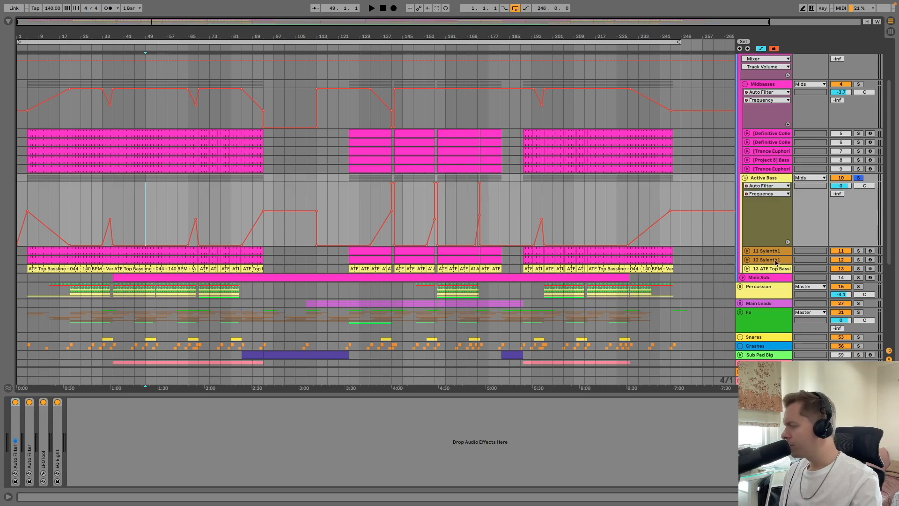
pyautogui.press('space')
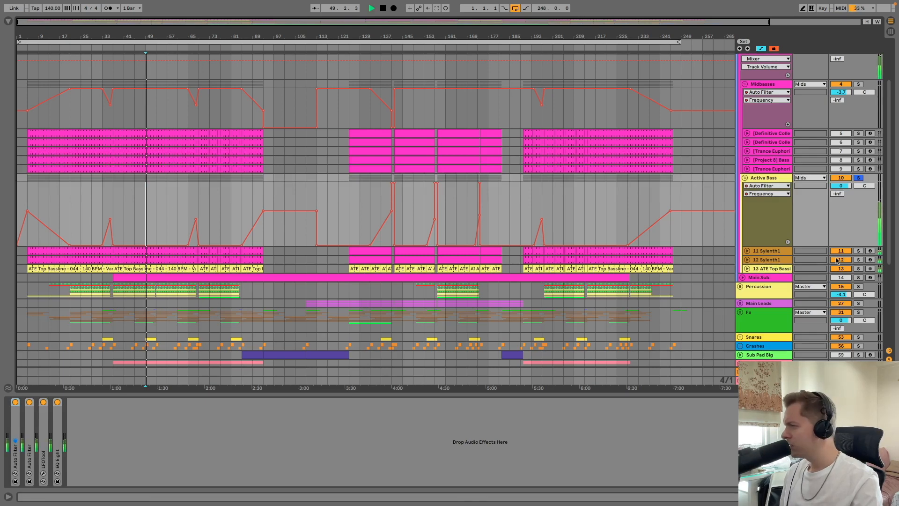
# - Unfold the ATE Top Bassline track, hide the automation and stop playback
pyautogui.click(747, 269)
pyautogui.click(767, 271)
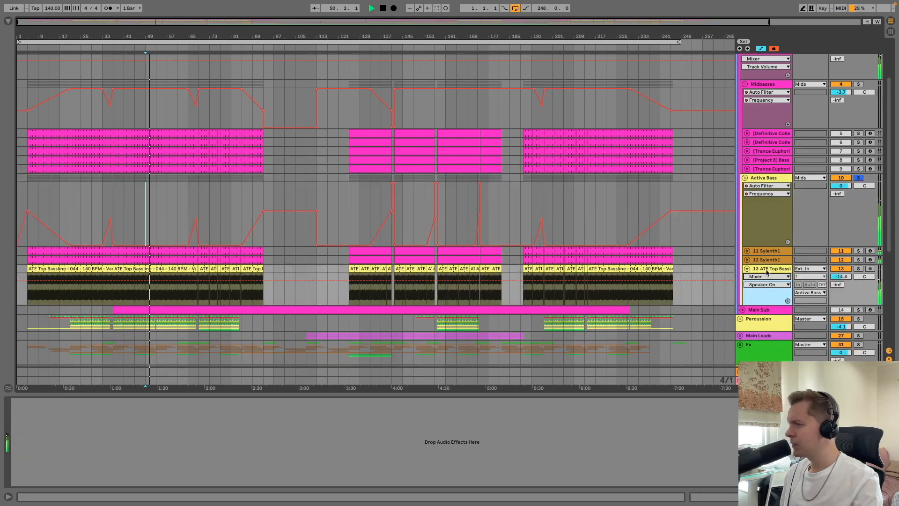
pyautogui.press('a')
pyautogui.press('space')
# - Open the Sylenth1 synth on track 11, examine which sound bank its preset comes from and close the plug-in window
pyautogui.click(767, 251)
pyautogui.click(766, 260)
pyautogui.click(766, 251)
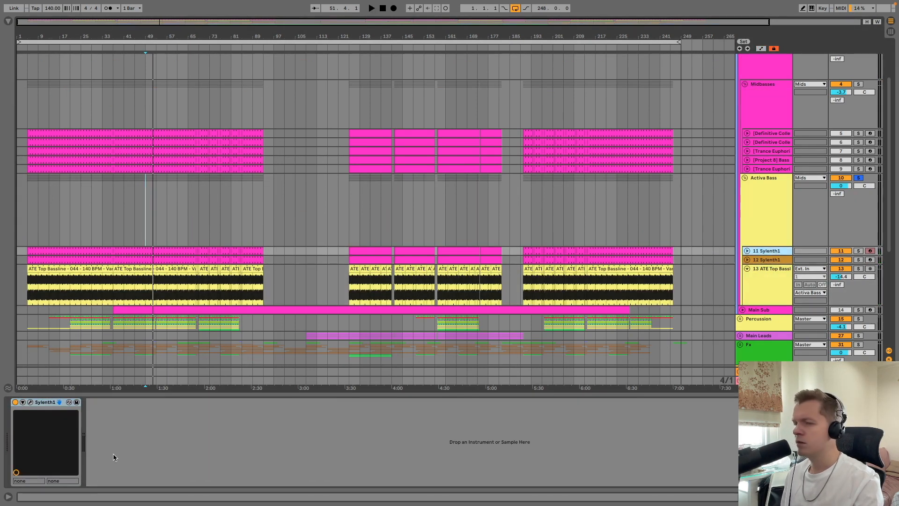
pyautogui.click(30, 403)
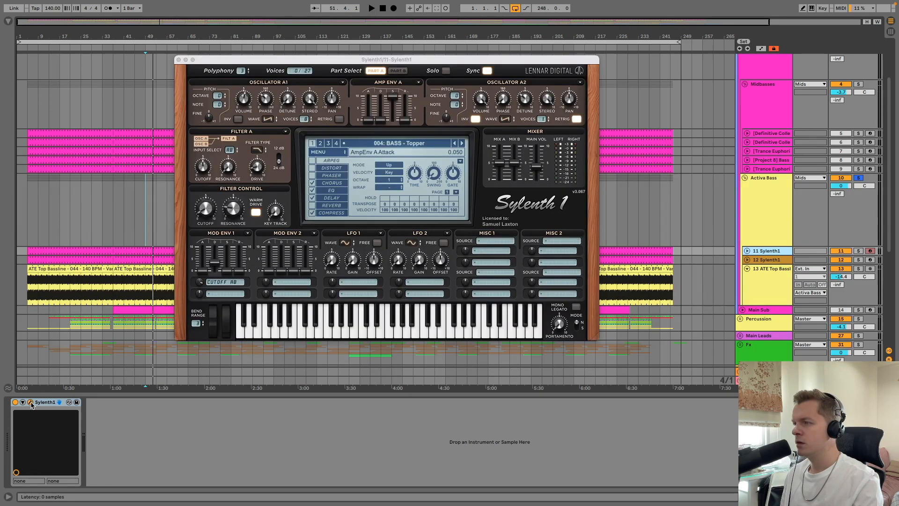
pyautogui.click(342, 152)
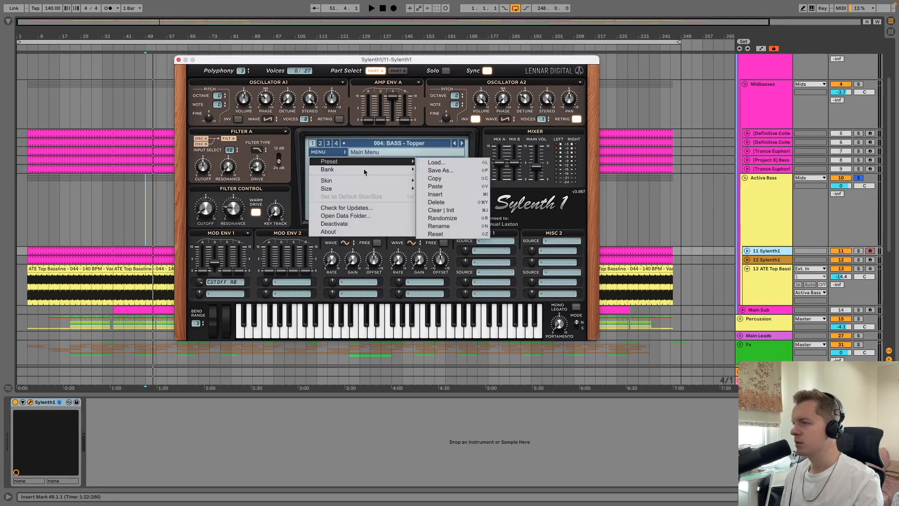
pyautogui.moveTo(363, 169)
pyautogui.moveTo(440, 187)
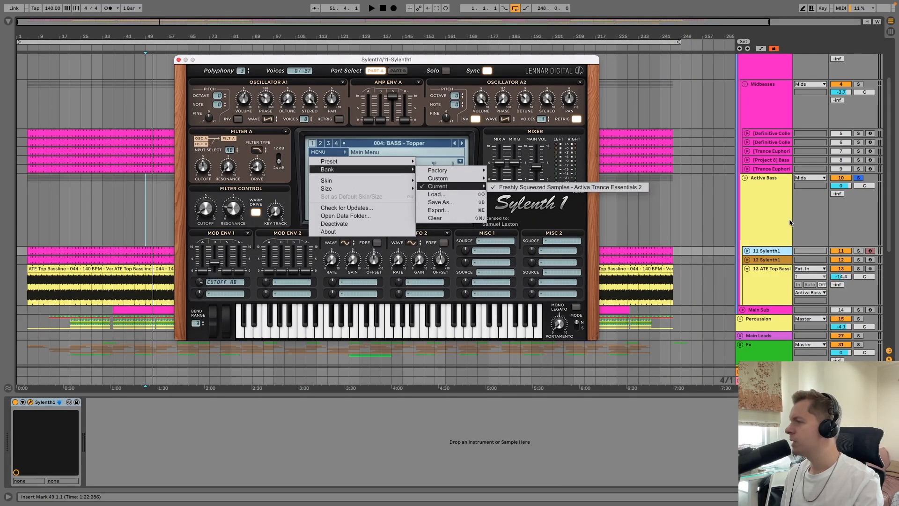
pyautogui.click(768, 199)
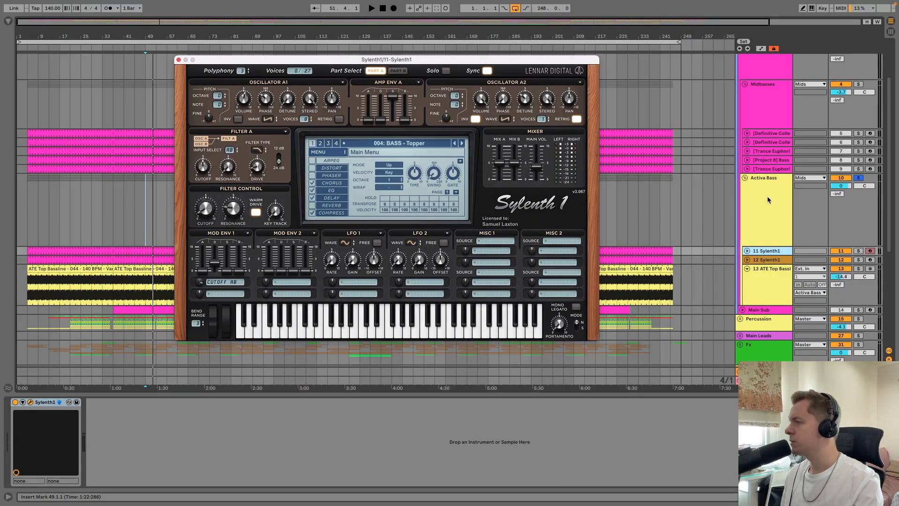
pyautogui.click(179, 59)
# - Audition track 12 Sylenth1 in solo from bar 29 while viewing its devices, and remove the solo
pyautogui.click(90, 201)
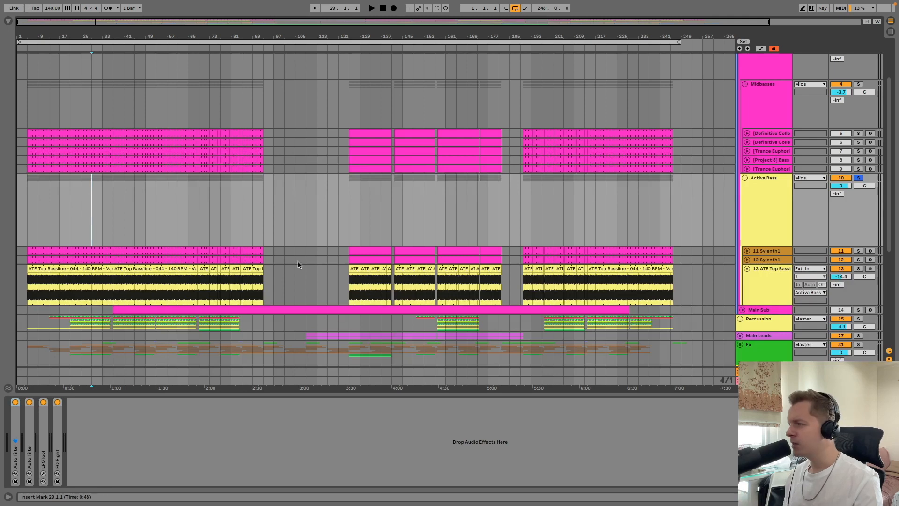
pyautogui.click(772, 253)
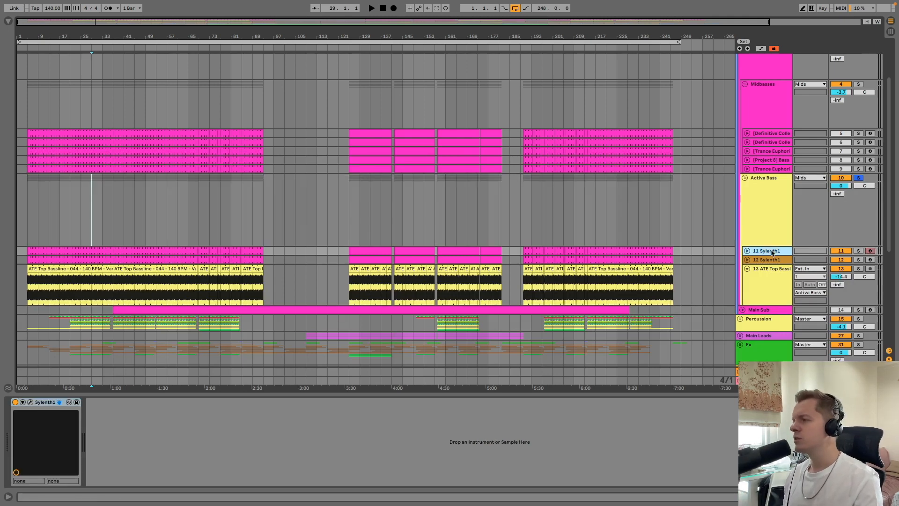
pyautogui.click(858, 178)
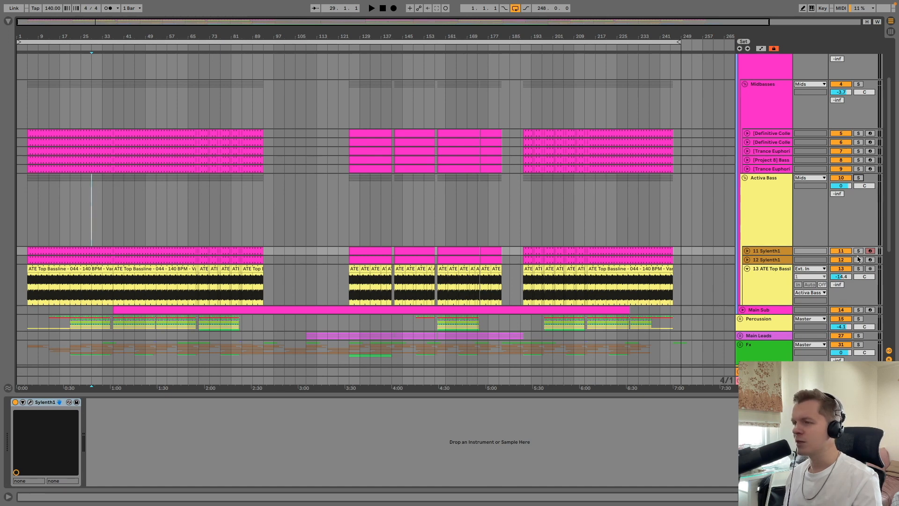
pyautogui.click(859, 259)
pyautogui.press('space')
pyautogui.click(769, 260)
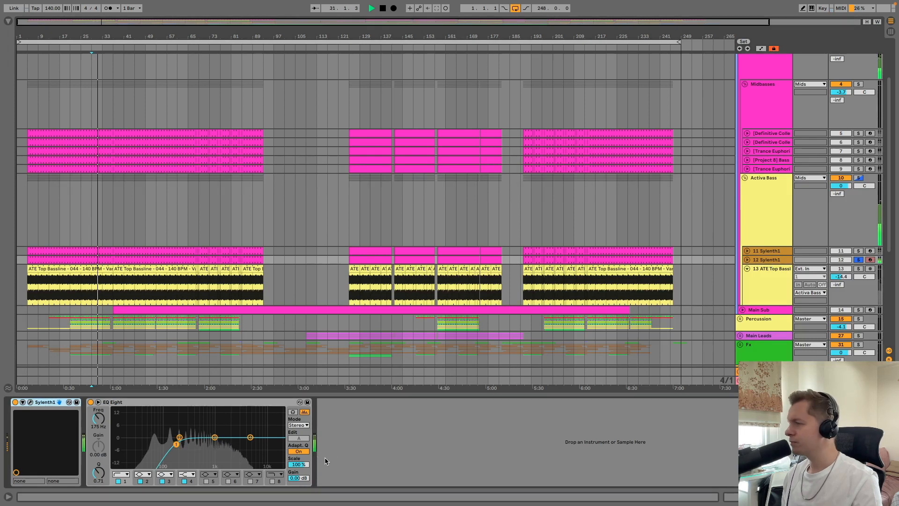
pyautogui.click(859, 259)
pyautogui.press('space')
# - Review the device chains of the Midbasses and Activa Bass groups and audition the unsoloed arrangement briefly from bar 29
pyautogui.click(770, 275)
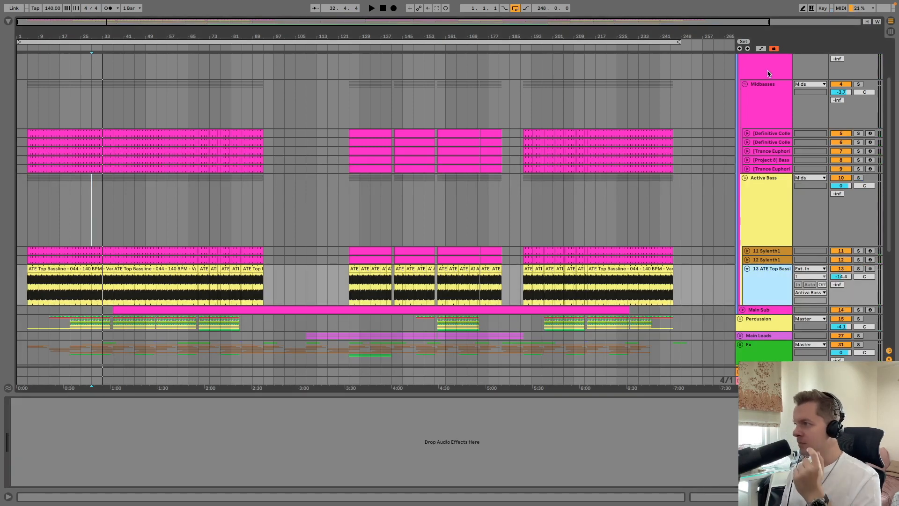
pyautogui.click(762, 117)
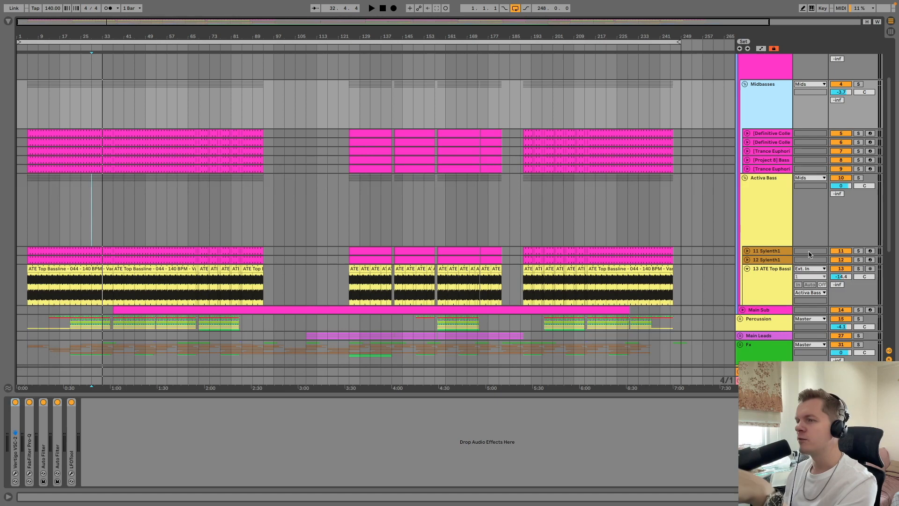
pyautogui.click(783, 207)
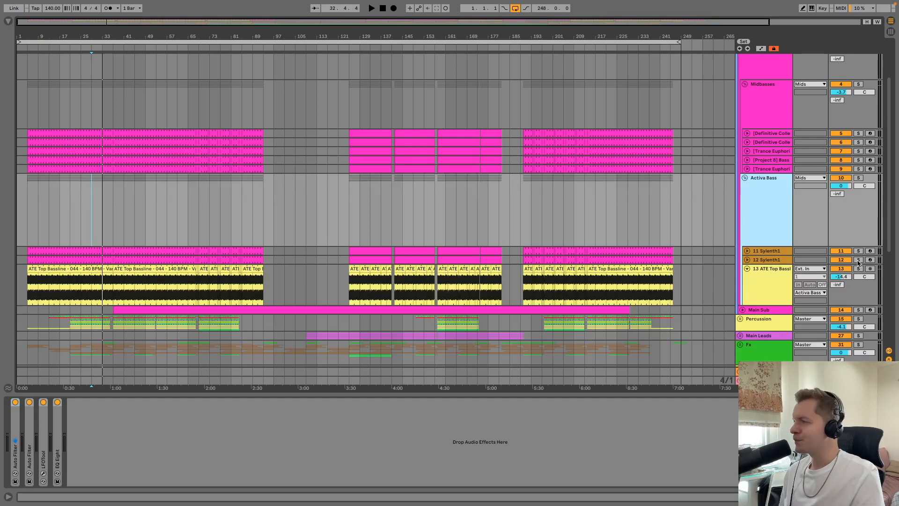
pyautogui.press('space')
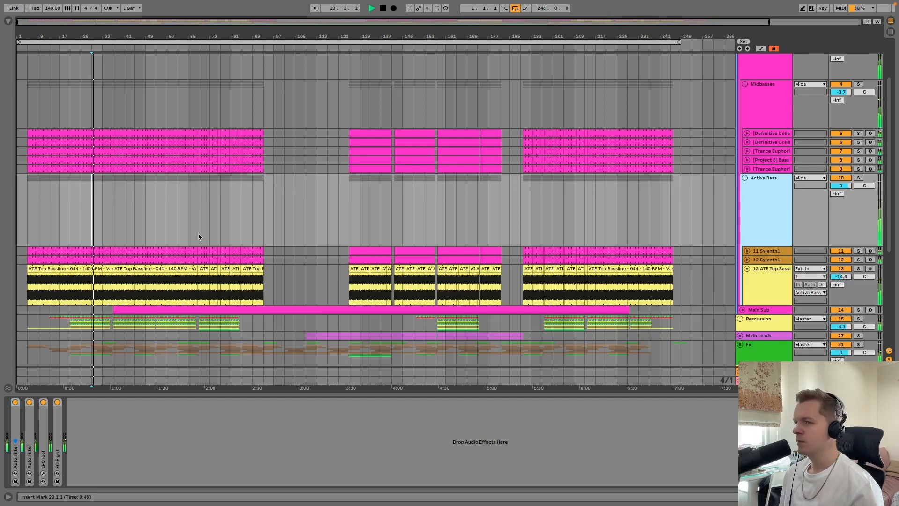
pyautogui.press('space')
# - Solo the ATE Top Bassline track and audition it from bar 37
pyautogui.click(773, 284)
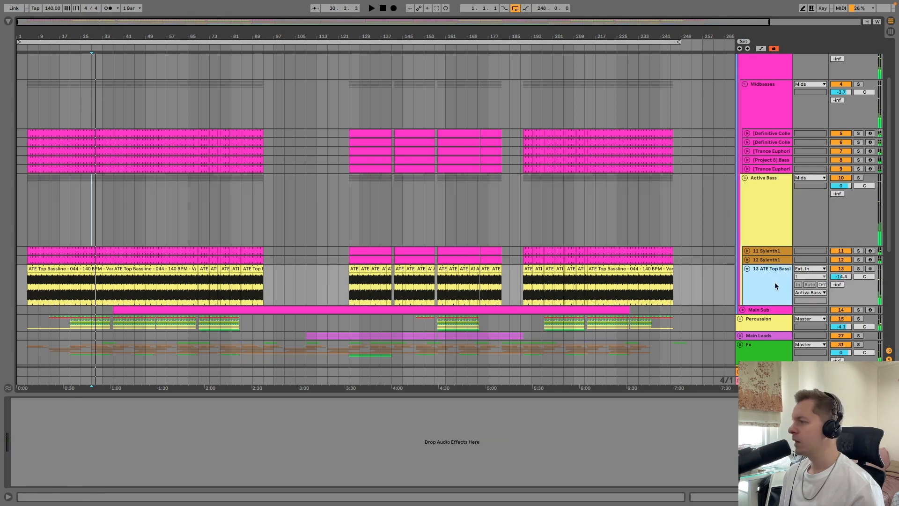
pyautogui.click(859, 268)
pyautogui.click(113, 290)
pyautogui.moveTo(104, 37); pyautogui.dragTo(28, 94)
pyautogui.press('space')
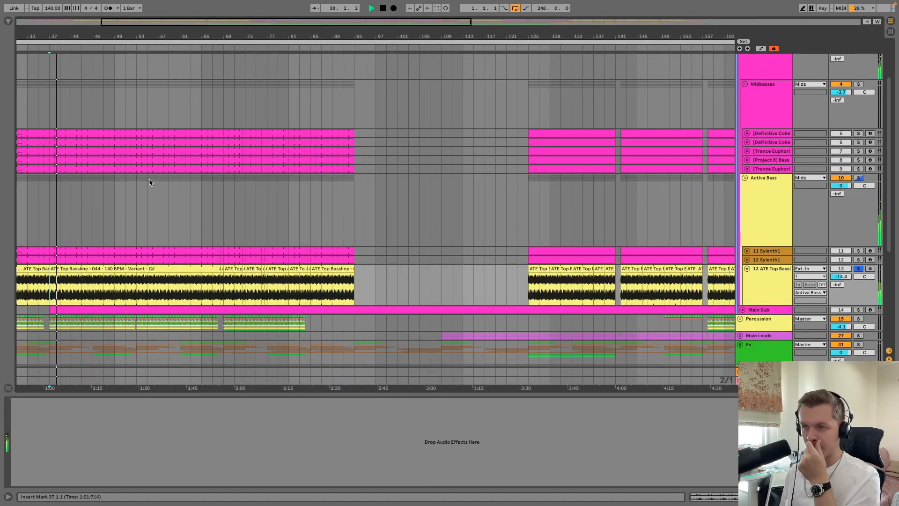
# - Audition the cut-up ATE Top Bassline clips in solo from bar 68
pyautogui.moveTo(223, 37); pyautogui.dragTo(225, 70)
pyautogui.press('space')
pyautogui.click(214, 276)
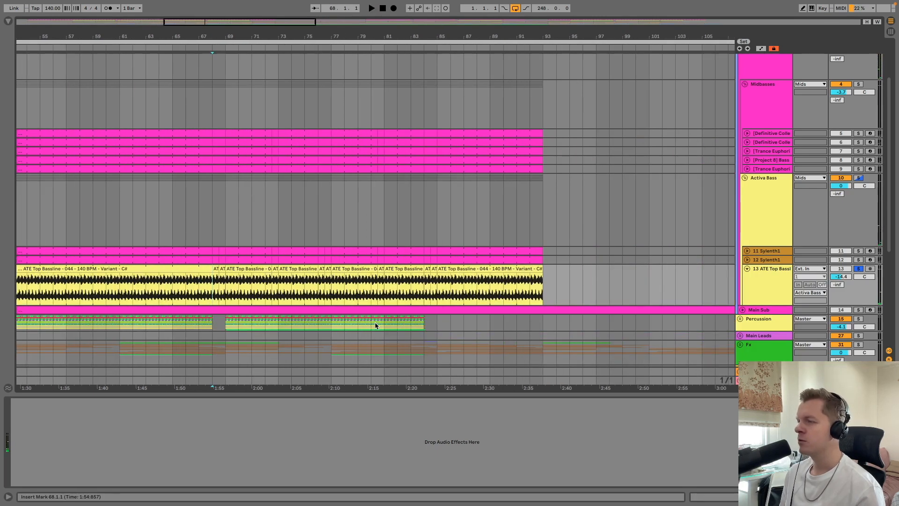
pyautogui.press('space')
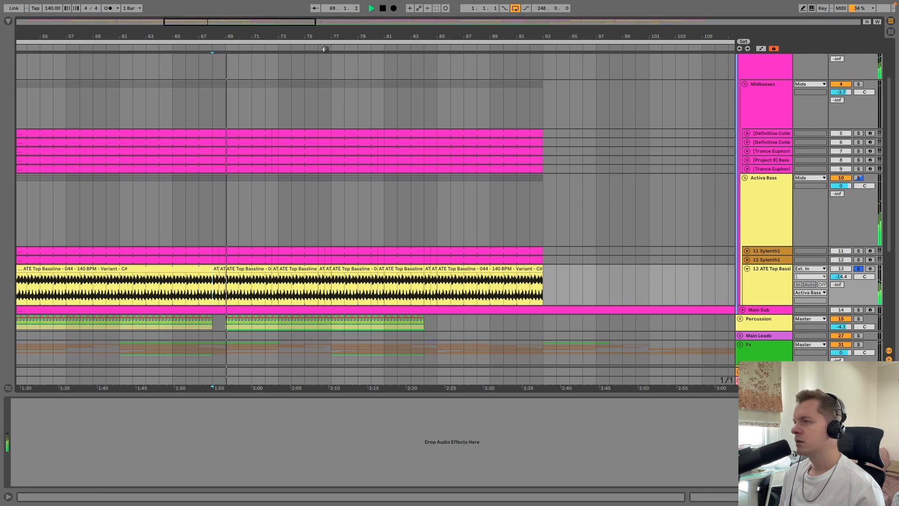
pyautogui.press('w')
pyautogui.press('space')
# - Open the short ATE Top Bassline clip at bar 68, beat 3 to examine its waveform and settings, and hide the clip details
pyautogui.moveTo(180, 36); pyautogui.dragTo(163, 135)
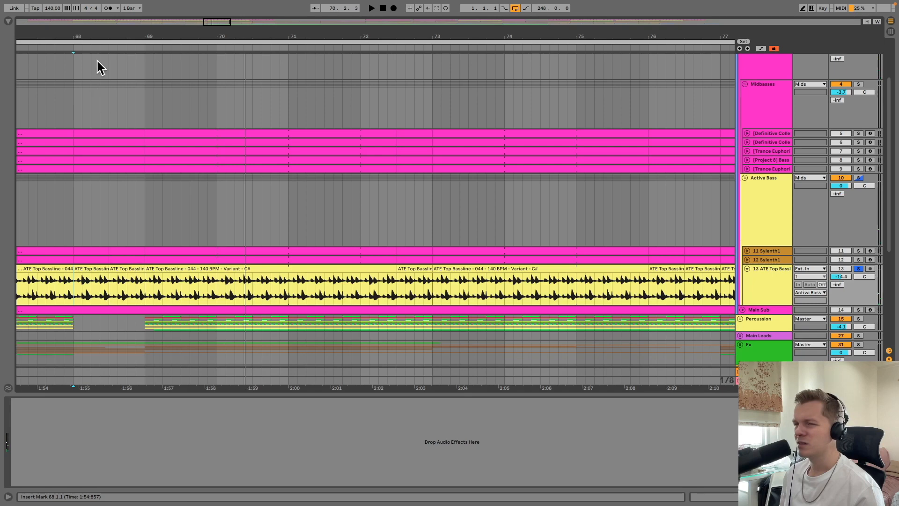
pyautogui.doubleClick(123, 274)
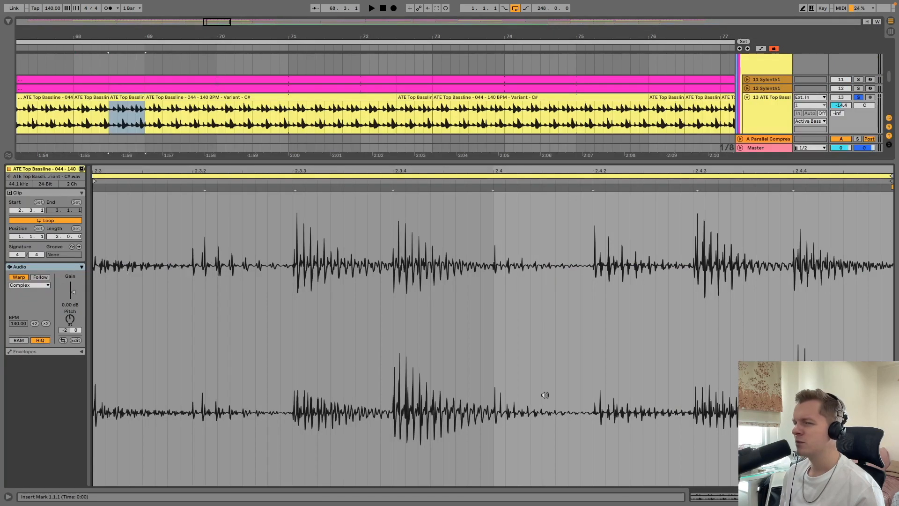
pyautogui.click(891, 496)
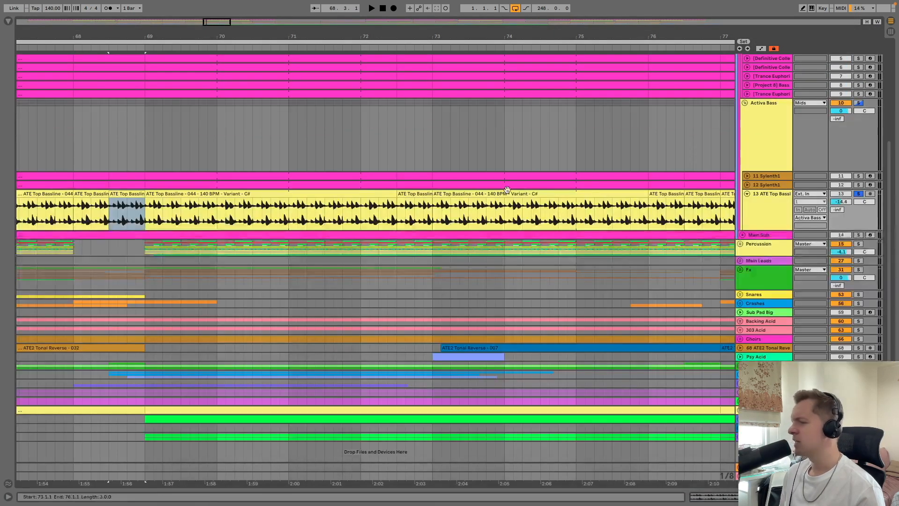
# - Replay the soloed bassline's chopped section from bar 68 up to bar 69
pyautogui.click(75, 218)
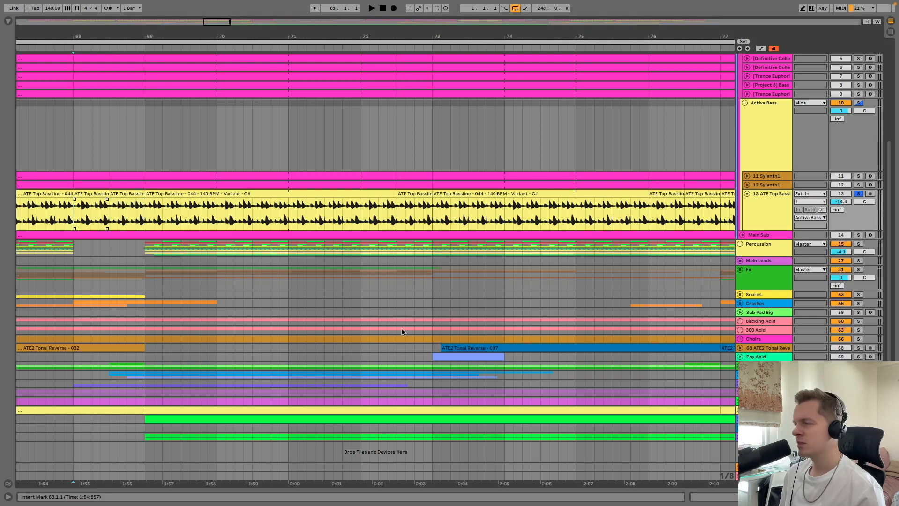
pyautogui.press('space')
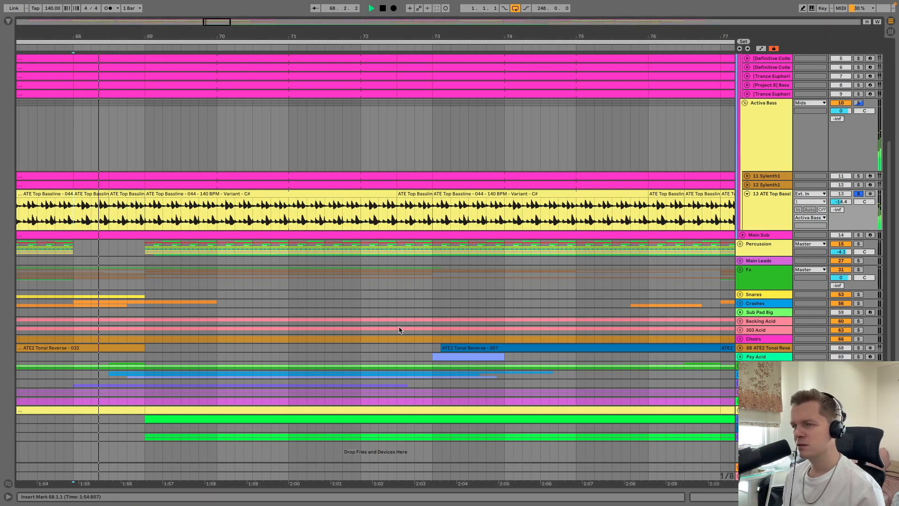
pyautogui.press('space')
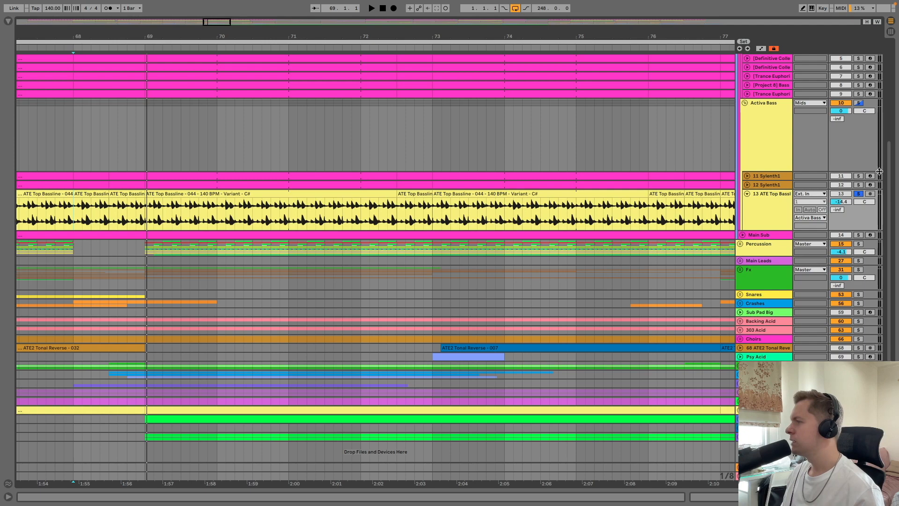
# - Remove the solo from the ATE Top Bassline track and place the insert marker at bar 33 in the Activa Bass group
pyautogui.click(859, 194)
pyautogui.moveTo(238, 30); pyautogui.dragTo(237, 3)
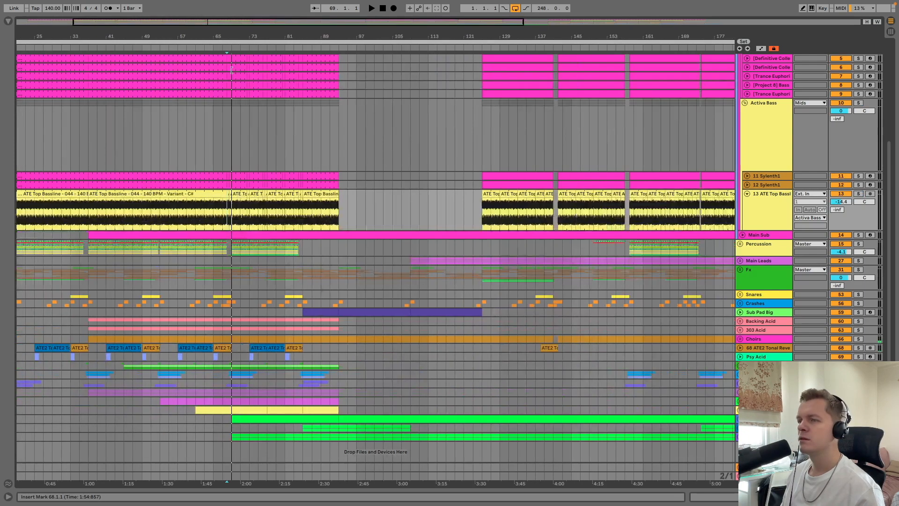
pyautogui.moveTo(128, 30); pyautogui.dragTo(199, 28)
pyautogui.click(154, 115)
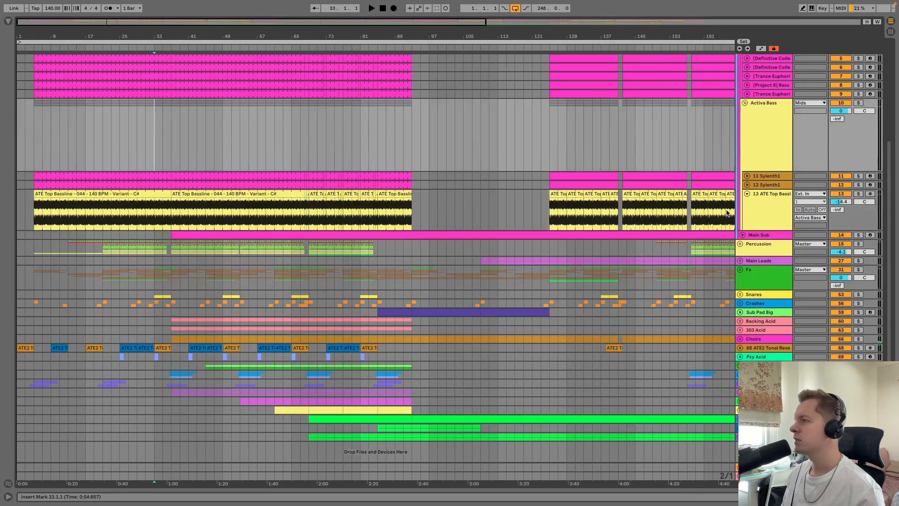
# - Collapse the Activa Bass group and the Midbasses group in the arrangement
pyautogui.scroll(3, 634, 235)
pyautogui.click(741, 188)
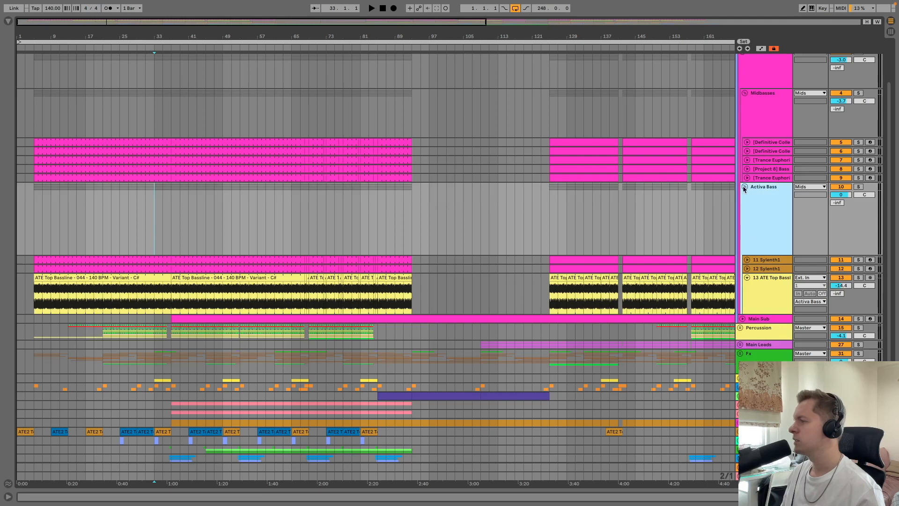
pyautogui.click(745, 187)
pyautogui.click(745, 93)
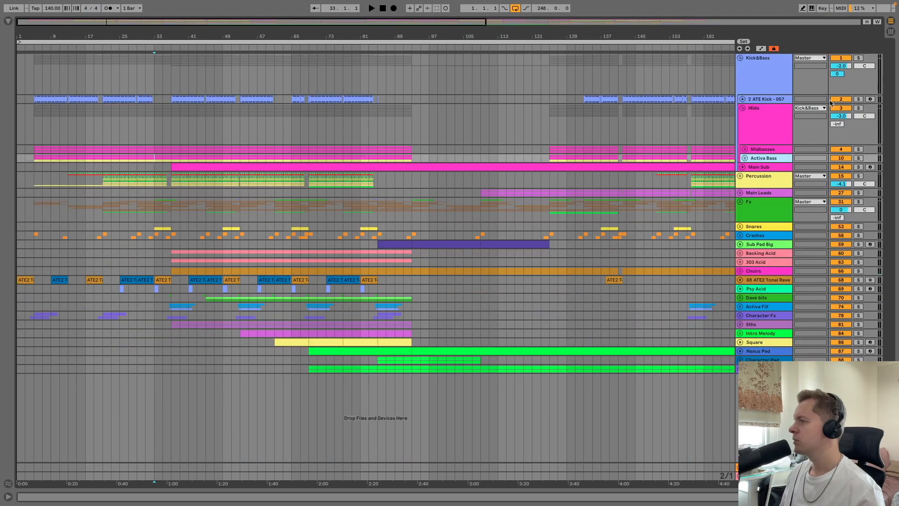
# - Audition the Mids group in solo from bar 37, stop playback and remove the solo
pyautogui.click(767, 131)
pyautogui.click(859, 108)
pyautogui.click(169, 125)
pyautogui.press('space')
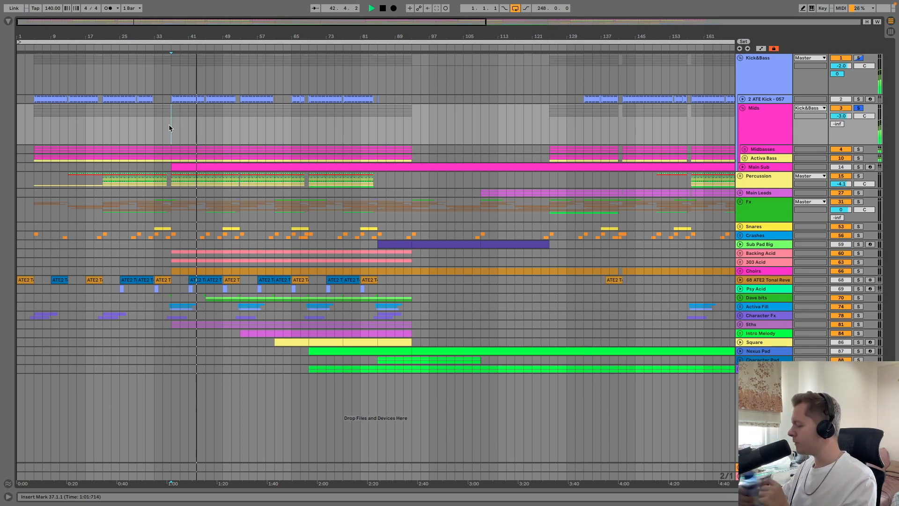
pyautogui.press('space')
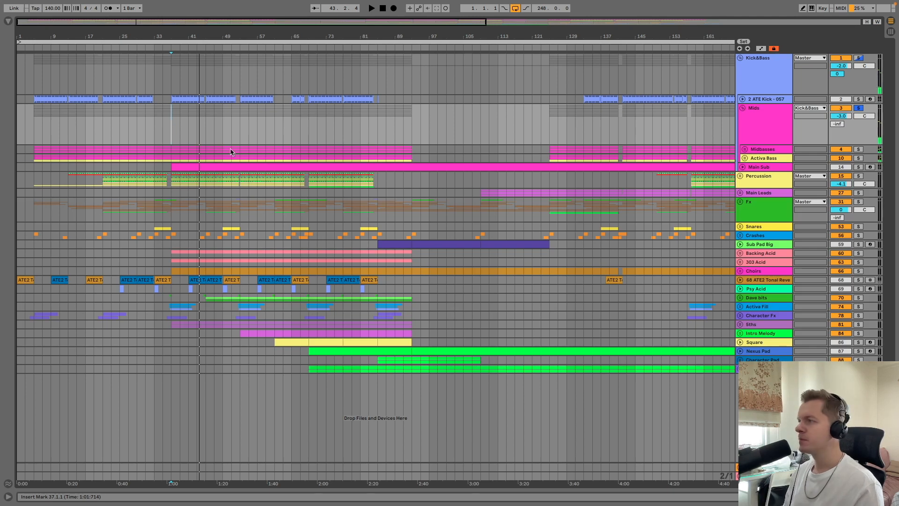
pyautogui.click(778, 124)
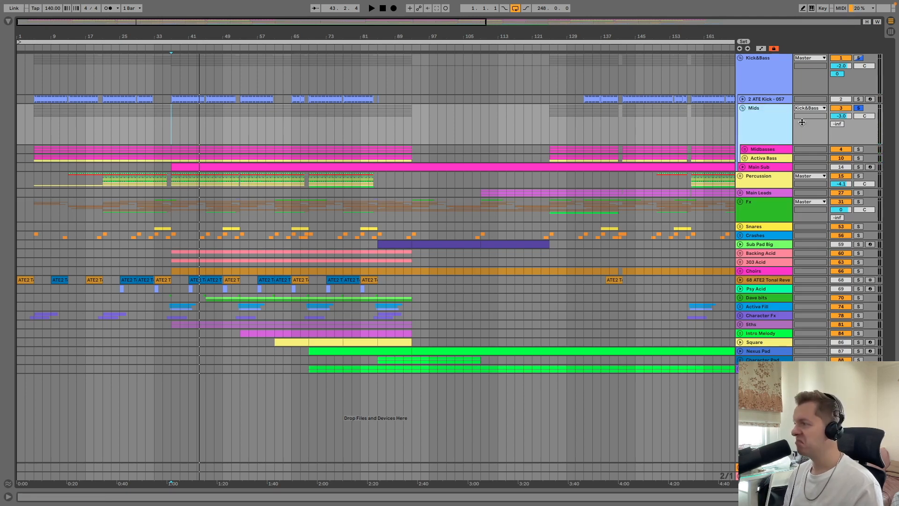
# - Unfold the Main Sub track and show its device chain with the ATE Sub Bassline sampler's waveform
pyautogui.click(758, 167)
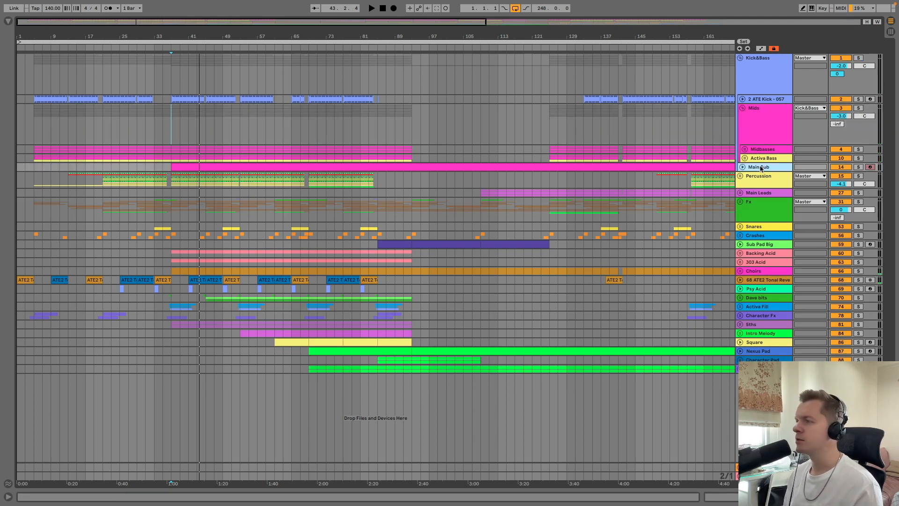
pyautogui.click(741, 166)
pyautogui.hotkey('shift', 'Tab')
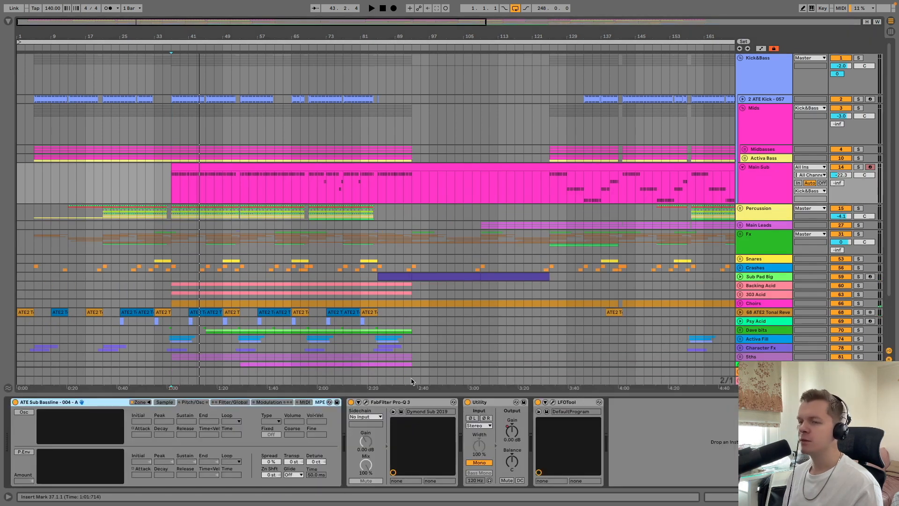
pyautogui.click(165, 402)
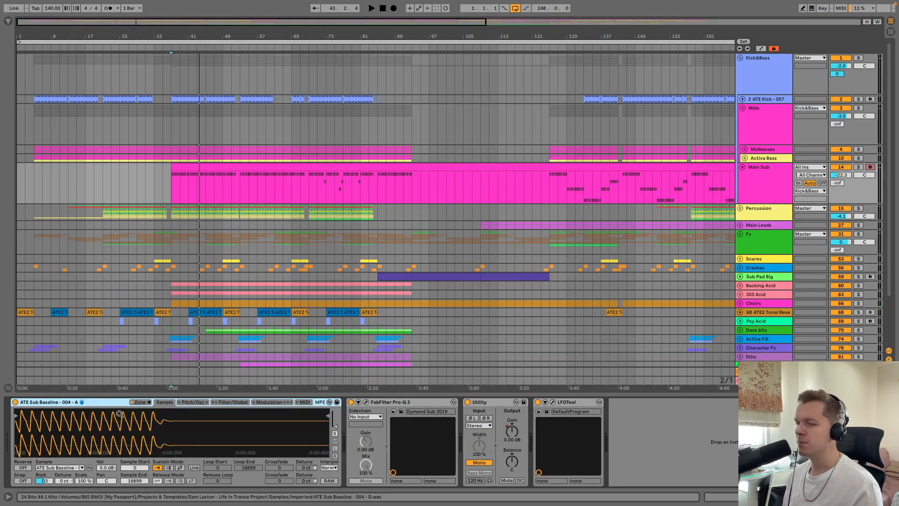
# - Open the Main Sub's FabFilter Pro-Q 3, select its three middle bands to examine the EQ curve, and close the plug-in
pyautogui.click(366, 402)
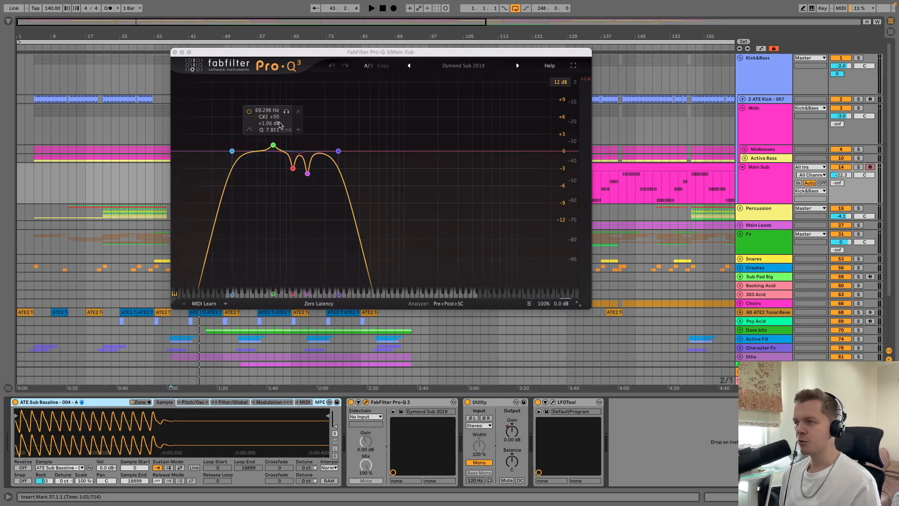
pyautogui.moveTo(251, 228); pyautogui.dragTo(324, 124)
pyautogui.moveTo(273, 295)
pyautogui.mouseDown()
pyautogui.moveTo(251, 295)
pyautogui.moveTo(277, 300)
pyautogui.mouseUp()
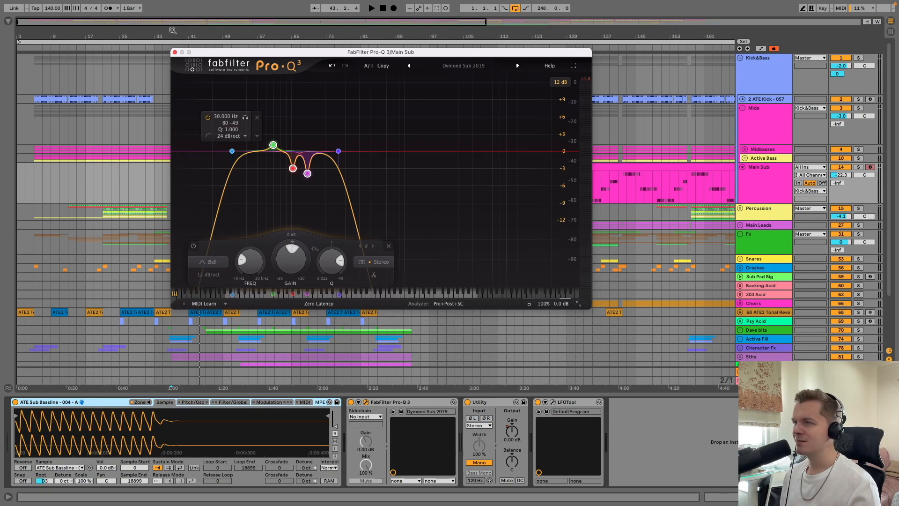
pyautogui.click(175, 54)
# - Fold the Main Sub track and collapse the Mids group
pyautogui.click(750, 176)
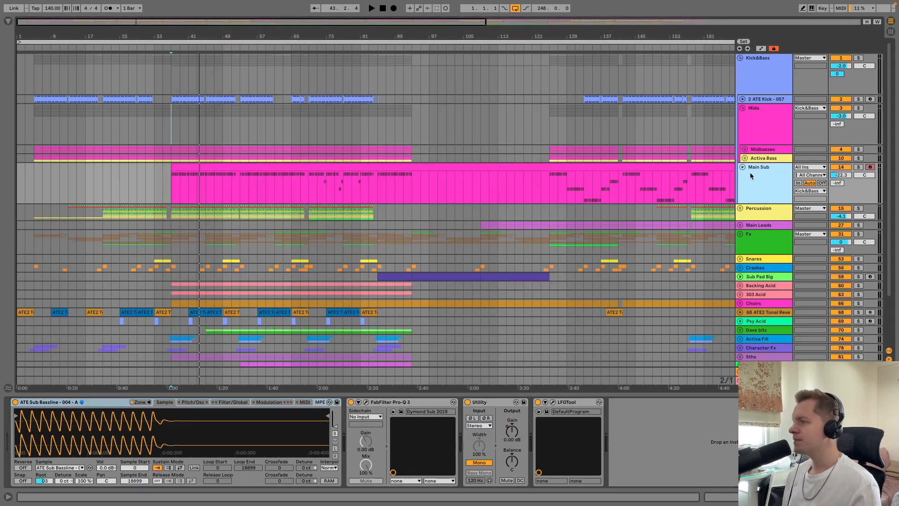
pyautogui.click(742, 167)
pyautogui.click(743, 108)
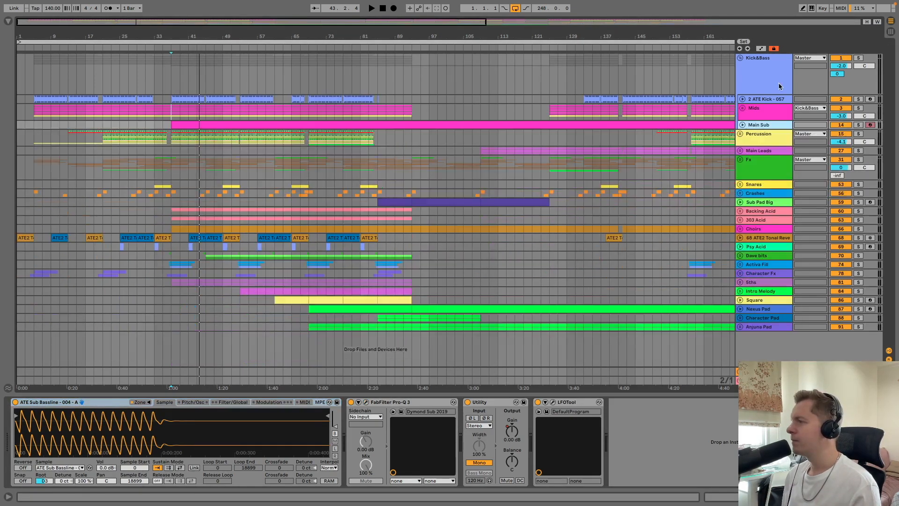
# - Audition the whole Kick&Bass group in solo from bar 37, stop playback and remove the solo
pyautogui.click(768, 80)
pyautogui.click(858, 57)
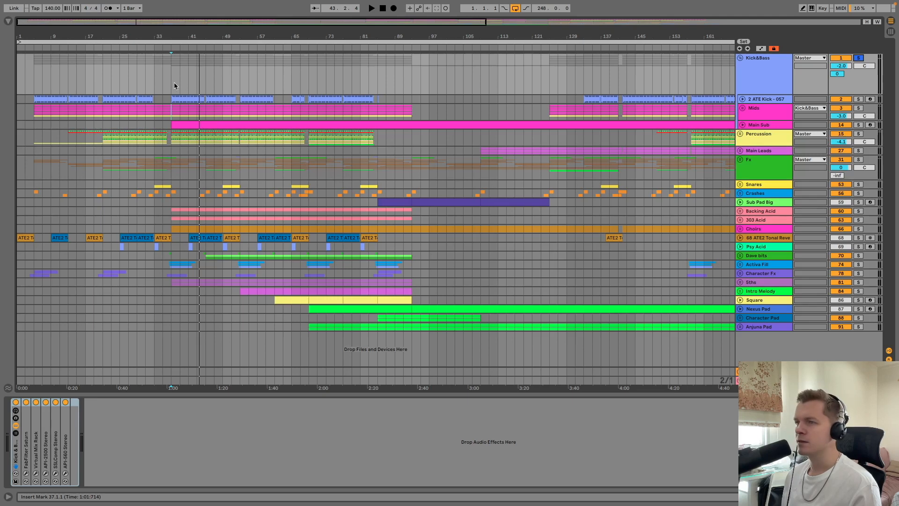
pyautogui.press('space')
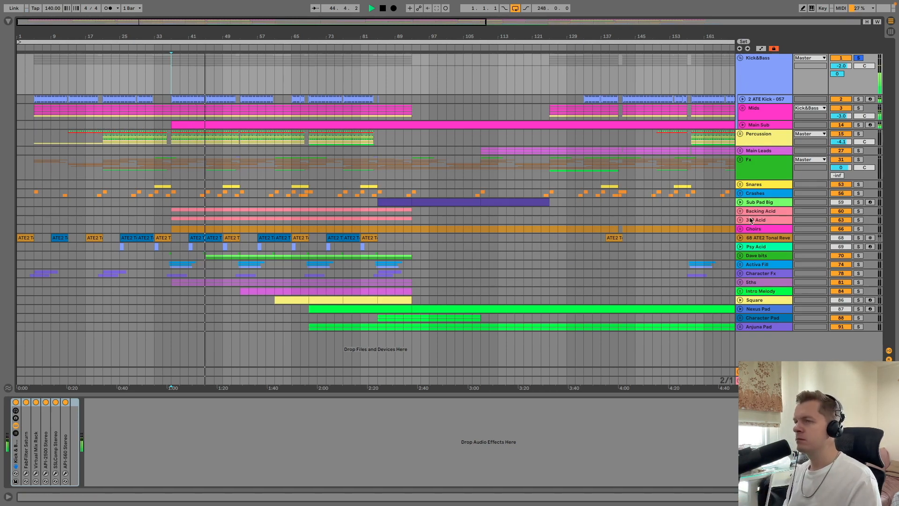
pyautogui.click(768, 65)
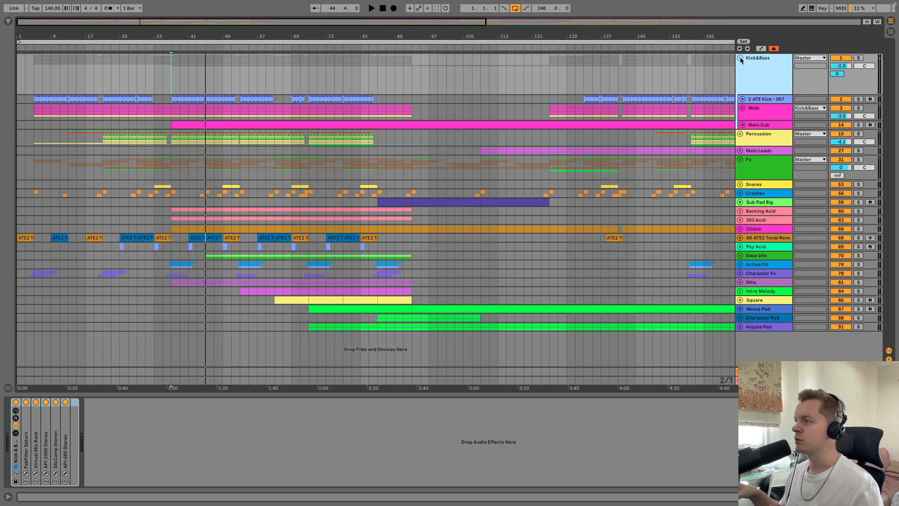
# - Expand the Percussion group to show its tracks and collapse the Kick&Bass group
pyautogui.click(755, 126)
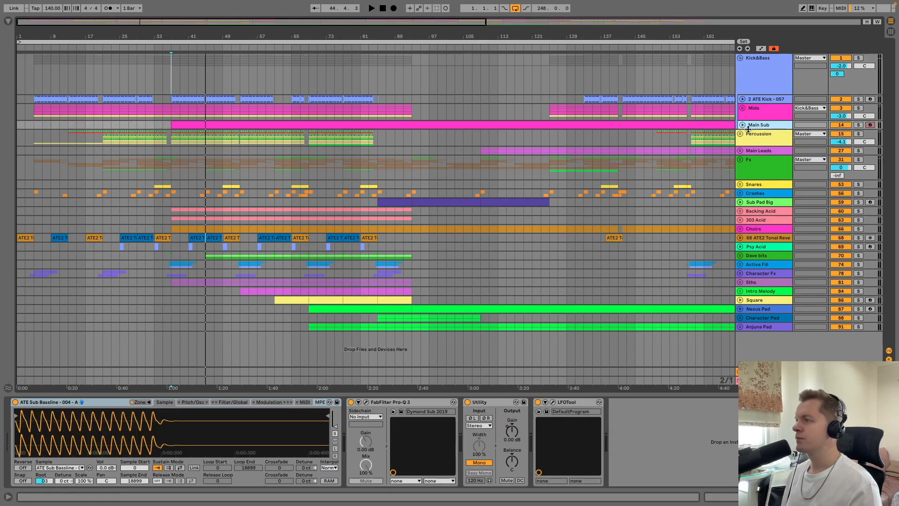
pyautogui.click(742, 135)
pyautogui.click(740, 134)
pyautogui.click(742, 82)
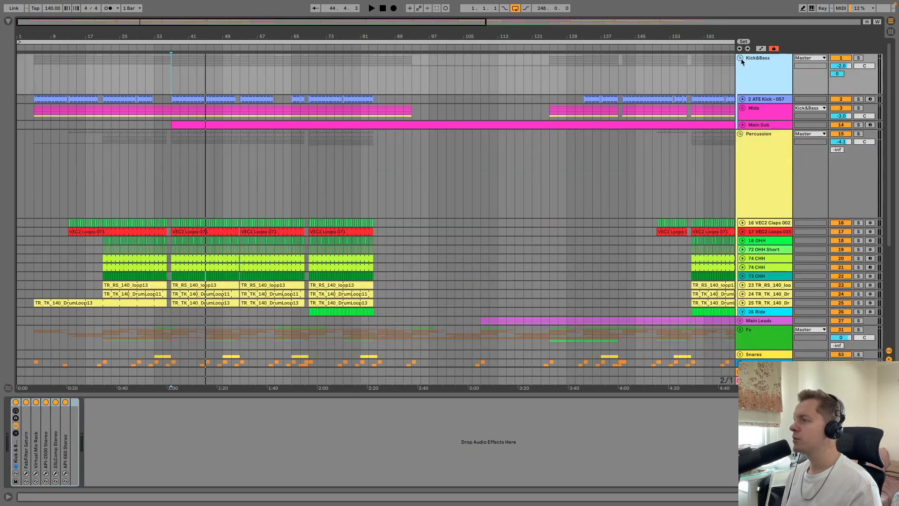
pyautogui.click(741, 59)
# - Reduce the height of the Percussion group's track
pyautogui.click(751, 122)
pyautogui.scroll(-5, 751, 123)
pyautogui.scroll(4, 518, 197)
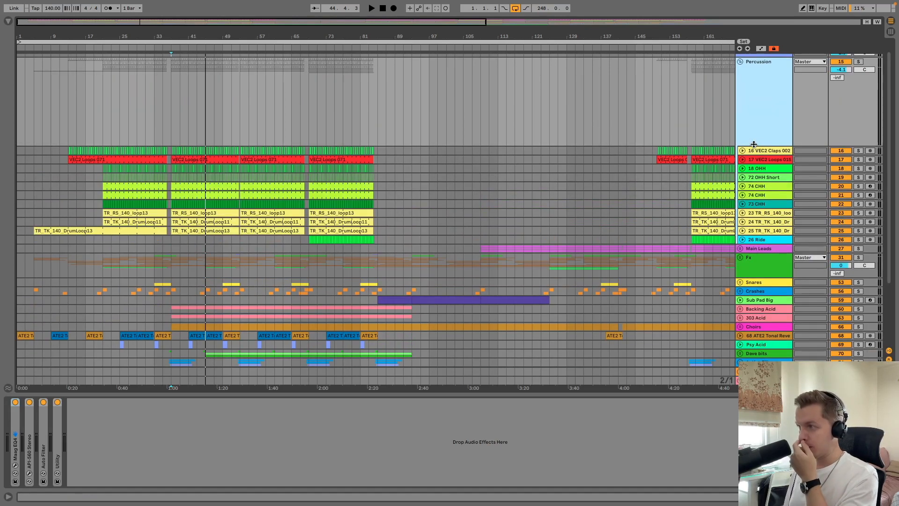
pyautogui.moveTo(753, 130); pyautogui.dragTo(755, 99)
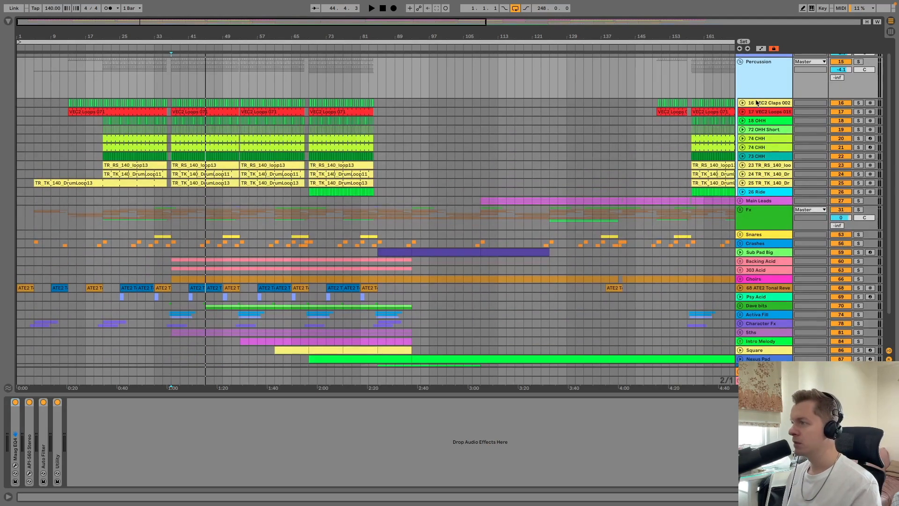
# - Audition the VEC2 Claps 002 track in solo from bar 21 and show its device chain
pyautogui.click(757, 103)
pyautogui.click(108, 87)
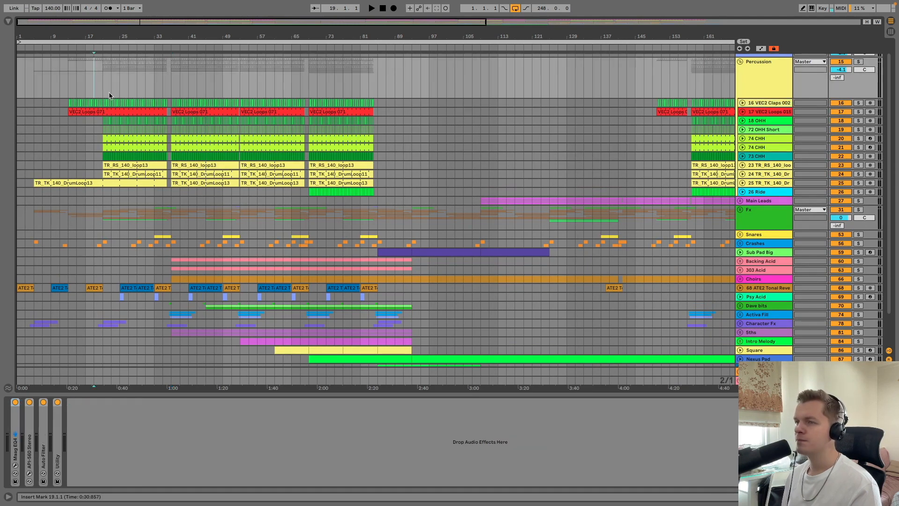
pyautogui.click(858, 104)
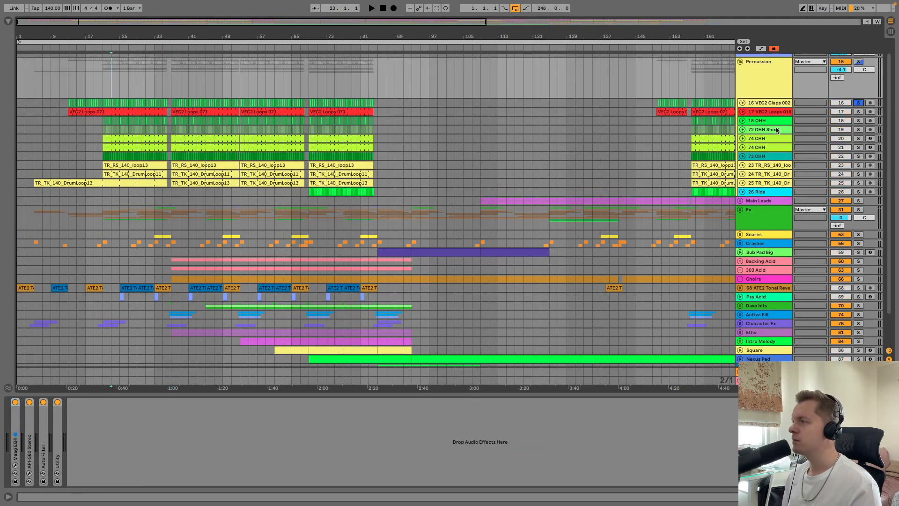
pyautogui.click(103, 83)
pyautogui.press('space')
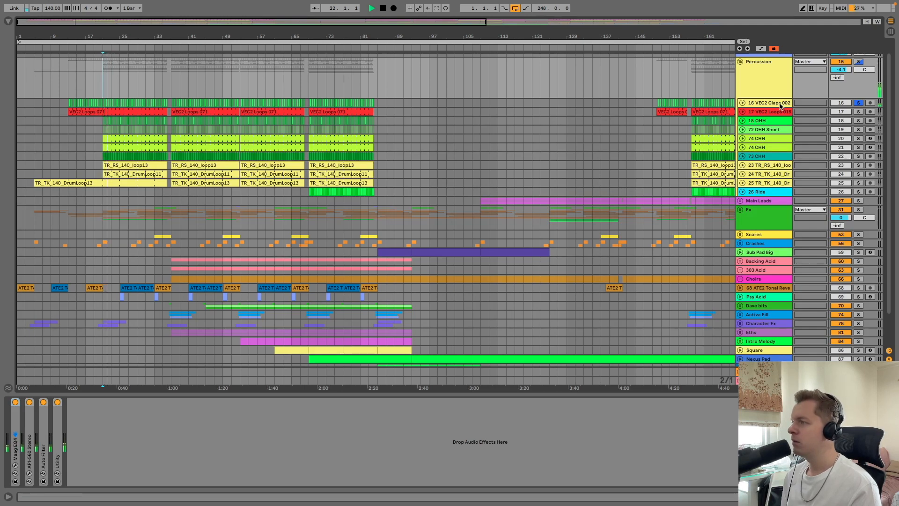
pyautogui.press('Down')
pyautogui.press('space')
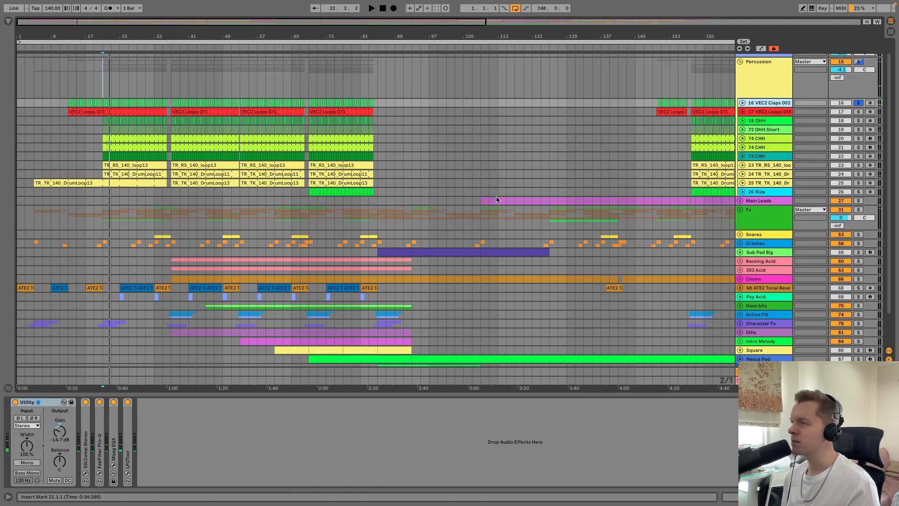
# - Replay the soloed claps from bar 37 for a short passage
pyautogui.click(171, 89)
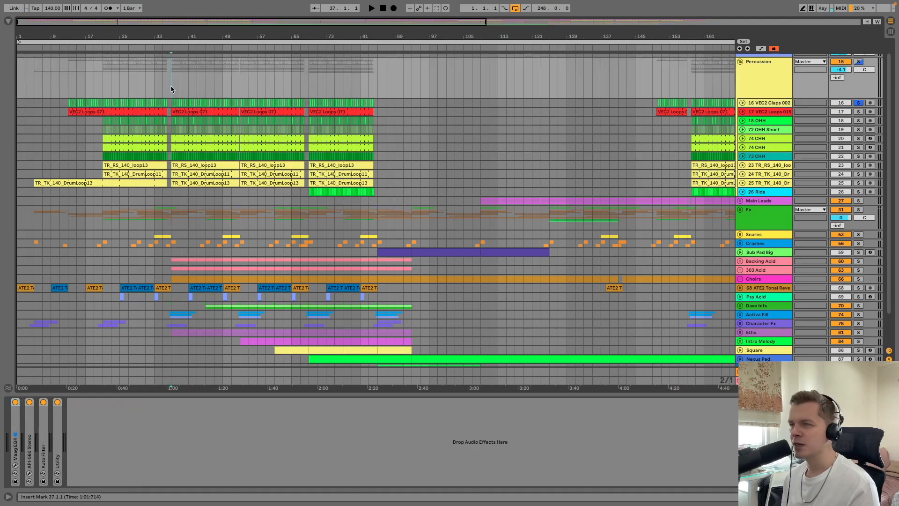
pyautogui.press('space')
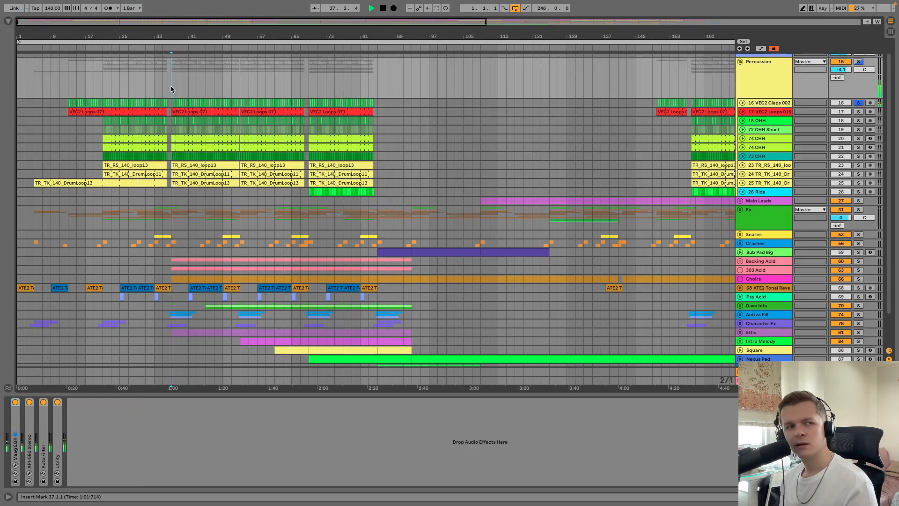
pyautogui.press('space')
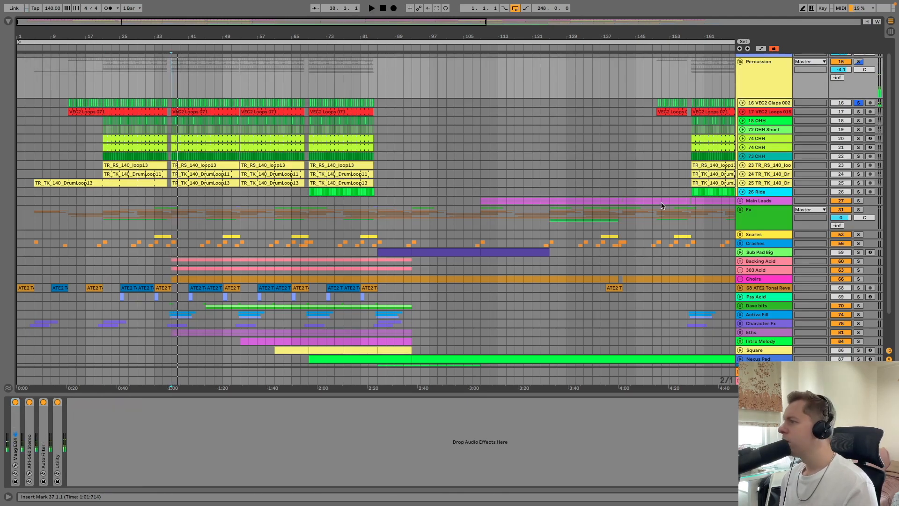
# - Audition the red VEC2 Loops track in solo from bar 39, stop playback and remove the solo
pyautogui.click(779, 111)
pyautogui.click(859, 112)
pyautogui.click(177, 82)
pyautogui.press('space')
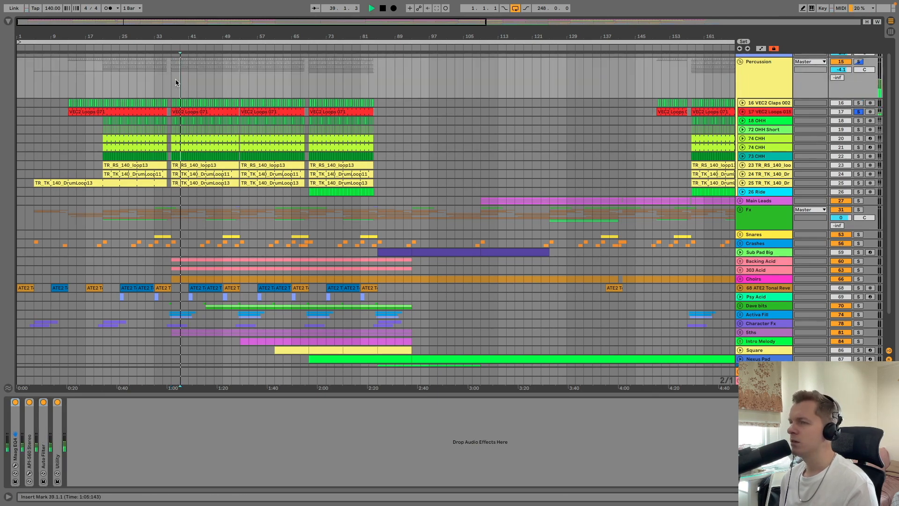
pyautogui.press('space')
pyautogui.click(858, 111)
# - Audition all the OHH and CHH hi-hat tracks together in solo from bar 39 and clear their solos
pyautogui.click(790, 121)
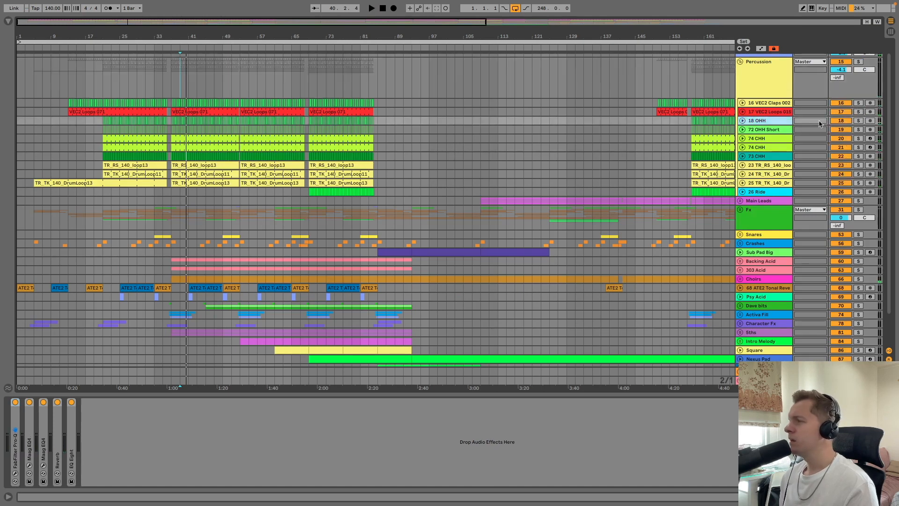
pyautogui.click(859, 121)
pyautogui.moveTo(859, 130); pyautogui.dragTo(860, 149)
pyautogui.click(859, 157)
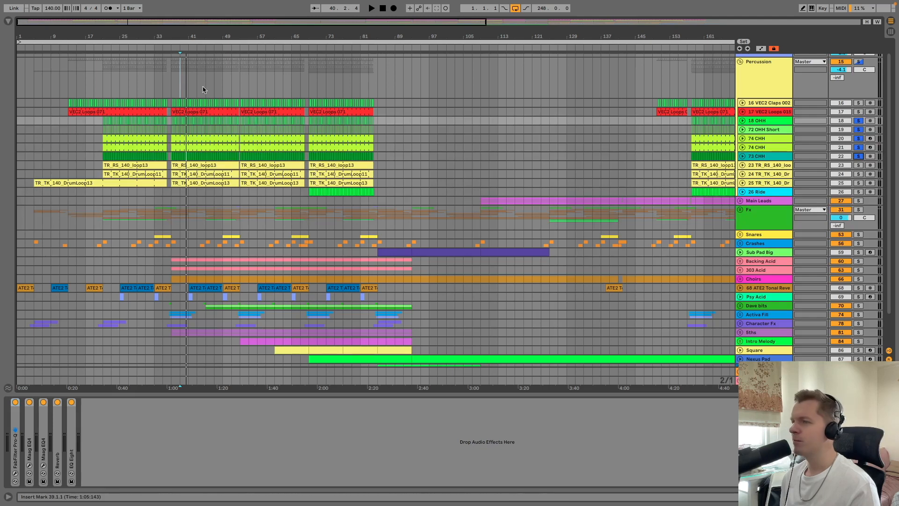
pyautogui.click(189, 93)
pyautogui.press('space')
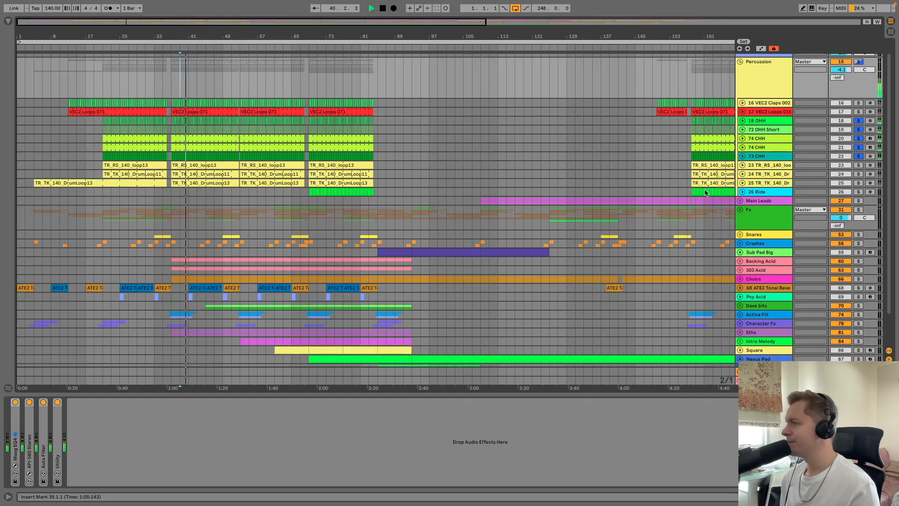
pyautogui.click(859, 62)
pyautogui.click(859, 62)
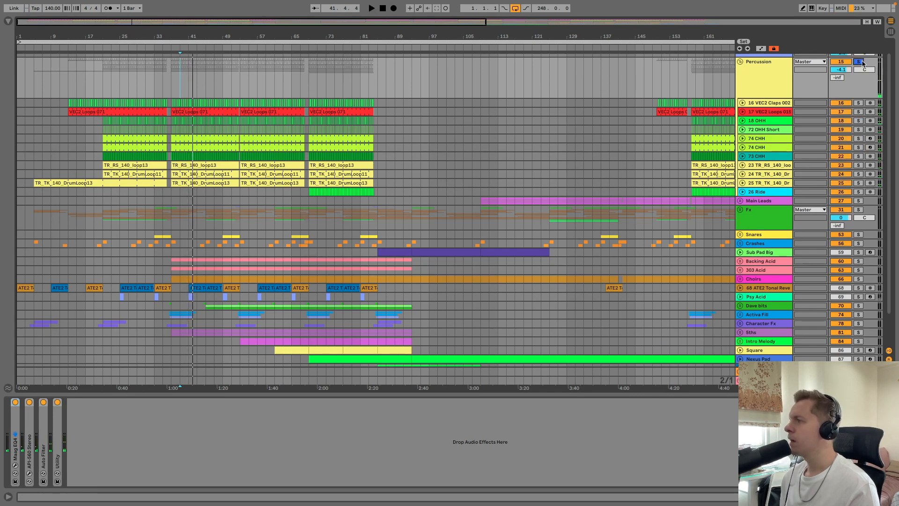
# - Select the three TR drum loop tracks, 23 to 25, in the Percussion group
pyautogui.click(772, 156)
pyautogui.press('Down')
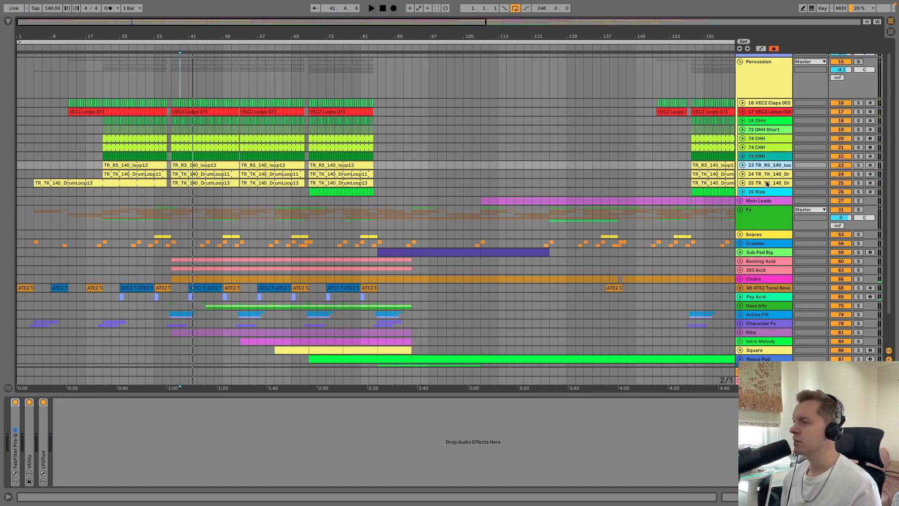
pyautogui.click(768, 184)
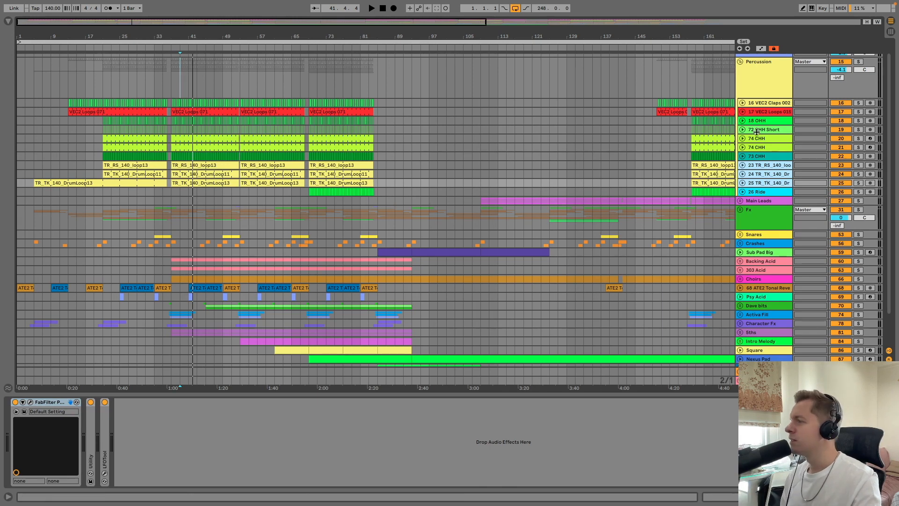
# - Solo the TR_RS_140_loop13 track and play its clip from bar 37
pyautogui.click(776, 165)
pyautogui.click(858, 165)
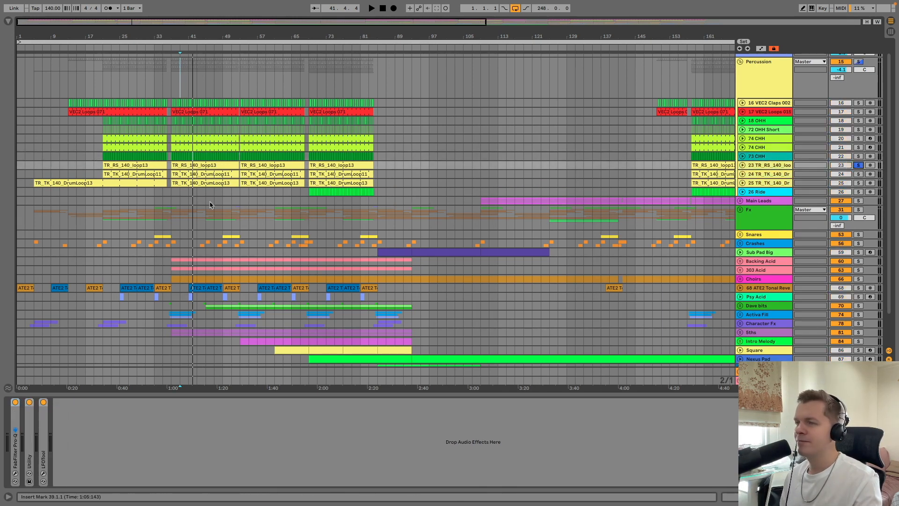
pyautogui.click(206, 165)
pyautogui.press('space')
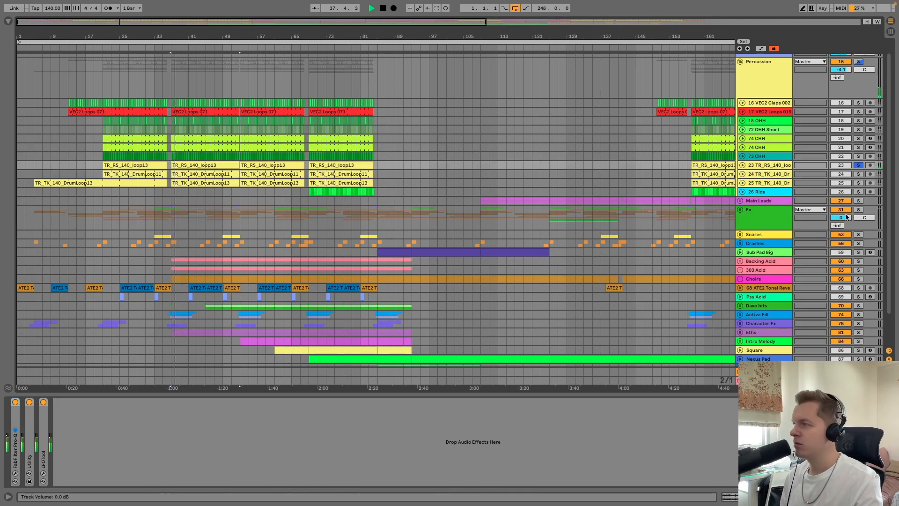
# - Switch the solo to track 24, TR_TK_140_DrumLoop11, and on to track 25 during playback, and stop
pyautogui.click(860, 174)
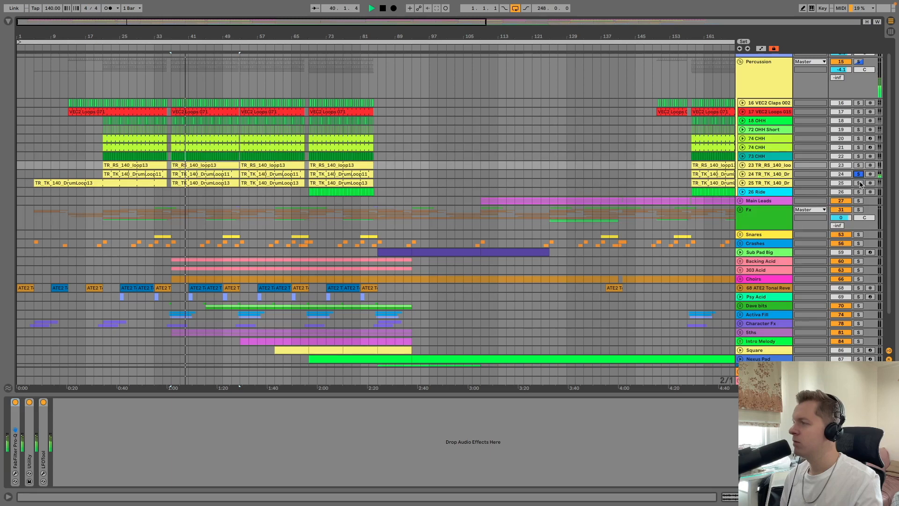
pyautogui.click(859, 183)
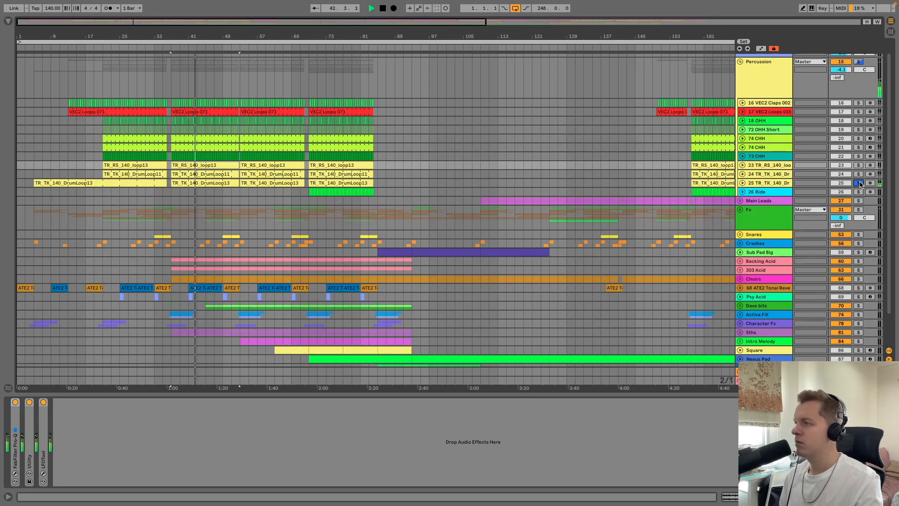
pyautogui.press('space')
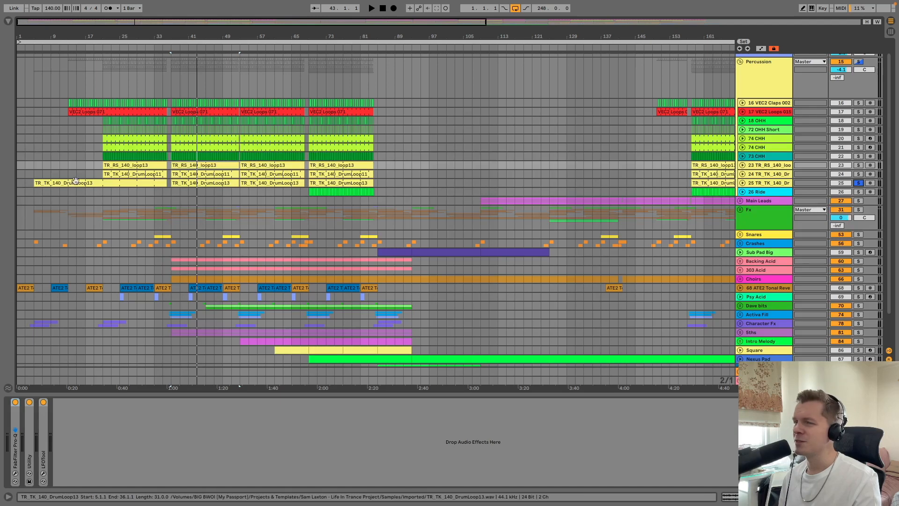
# - Audition the soloed TR_TK_140_DrumLoop13 track from bar 7, clear its solo during playback and stop
pyautogui.click(42, 166)
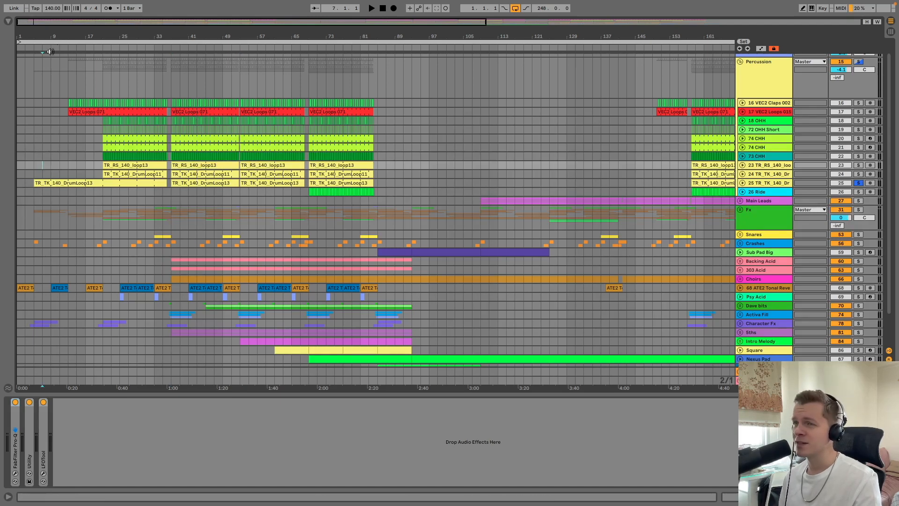
pyautogui.press('space')
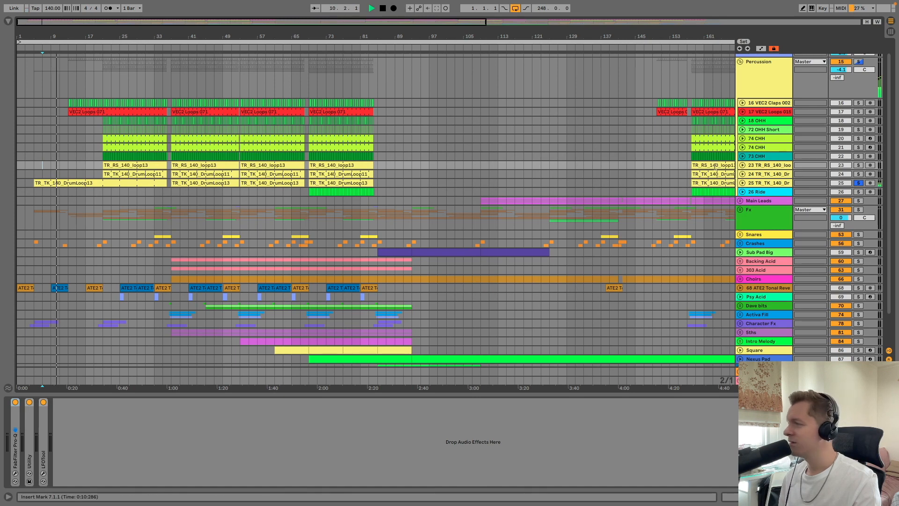
pyautogui.click(53, 48)
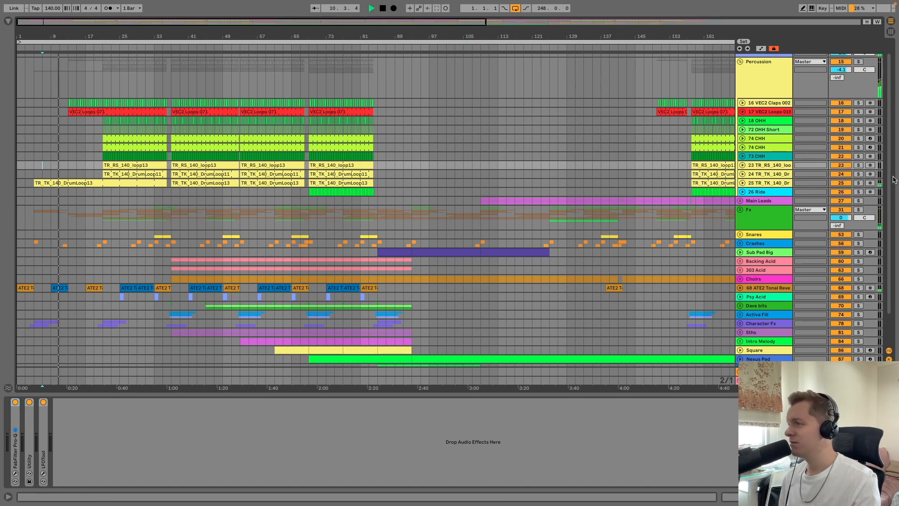
pyautogui.press('space')
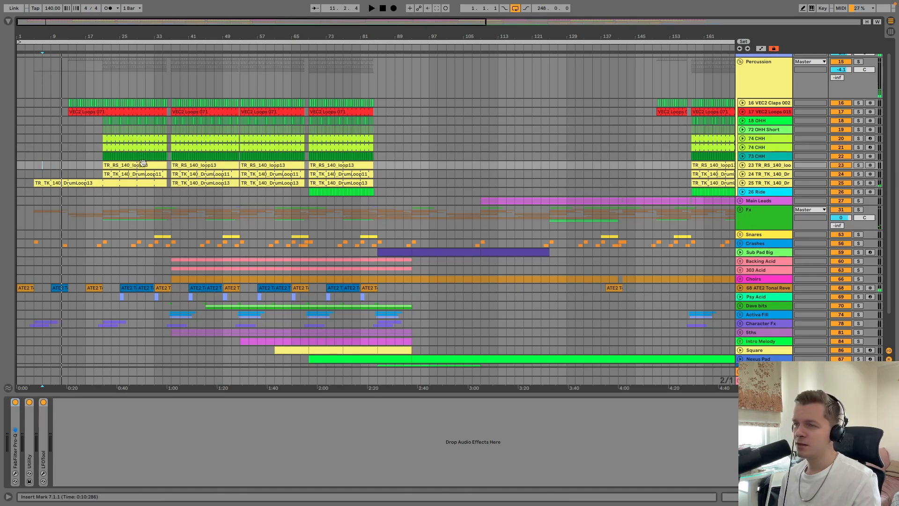
# - Solo the Ride track in the Percussion group and audition it from bar 69
pyautogui.click(310, 192)
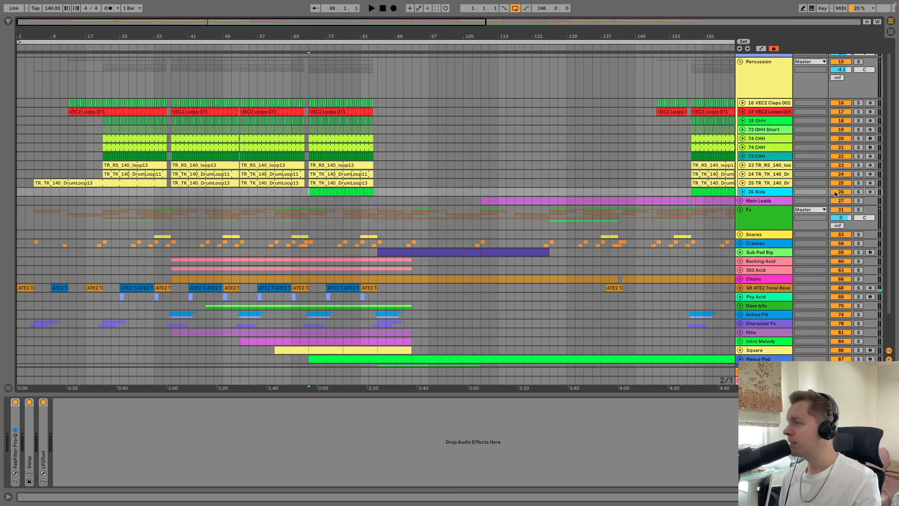
pyautogui.click(859, 192)
pyautogui.press('space')
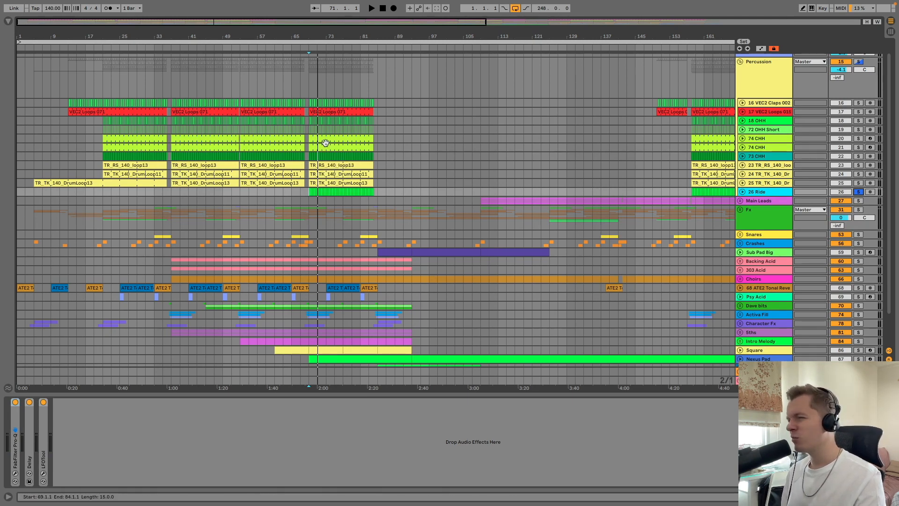
pyautogui.click(639, 111)
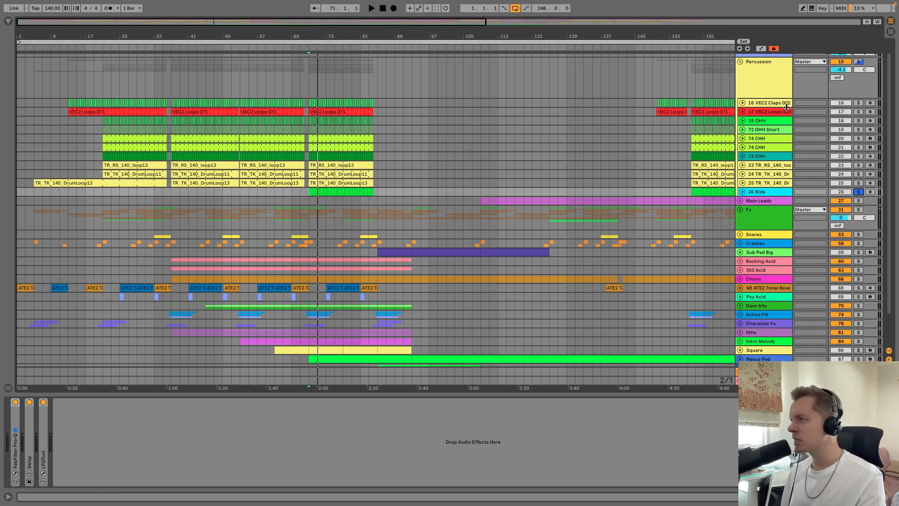
# - Inspect the LFOTool curve on the TR_RS_140_loop13 track and close the plug-in window
pyautogui.click(768, 164)
pyautogui.click(43, 473)
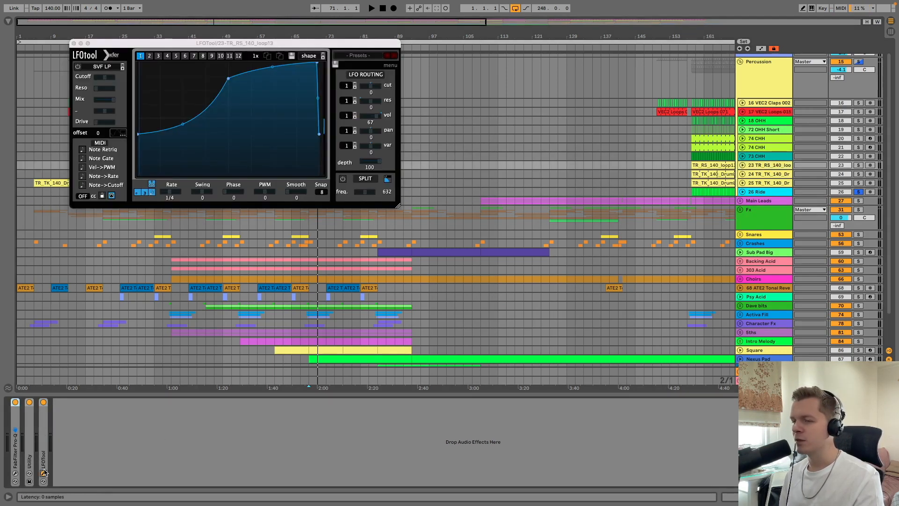
pyautogui.click(74, 43)
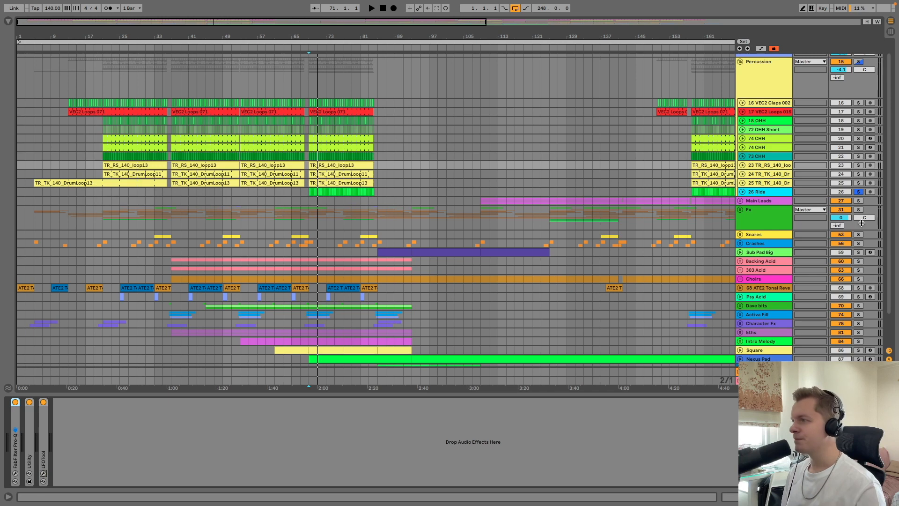
# - Select the Ride track and unfold its FabFilter Pro-Q and Delay devices to view their settings
pyautogui.click(781, 192)
pyautogui.doubleClick(16, 440)
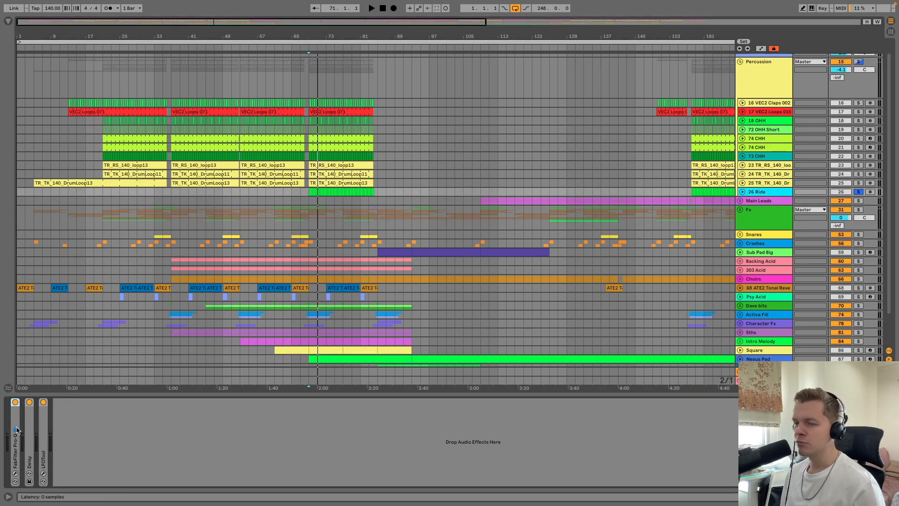
pyautogui.doubleClick(90, 468)
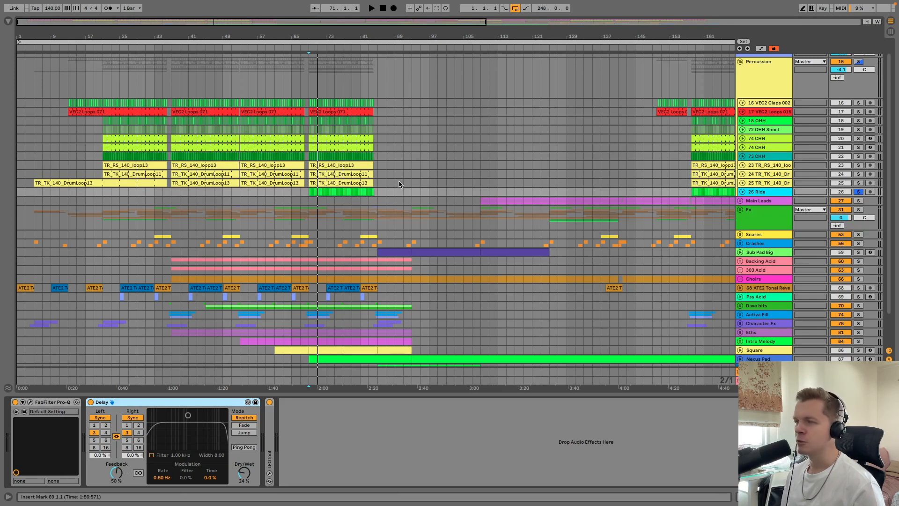
# - Zoom in on the Ride clips around bar 69 and audition the soloed track repeatedly from there
pyautogui.moveTo(318, 34); pyautogui.dragTo(311, 172)
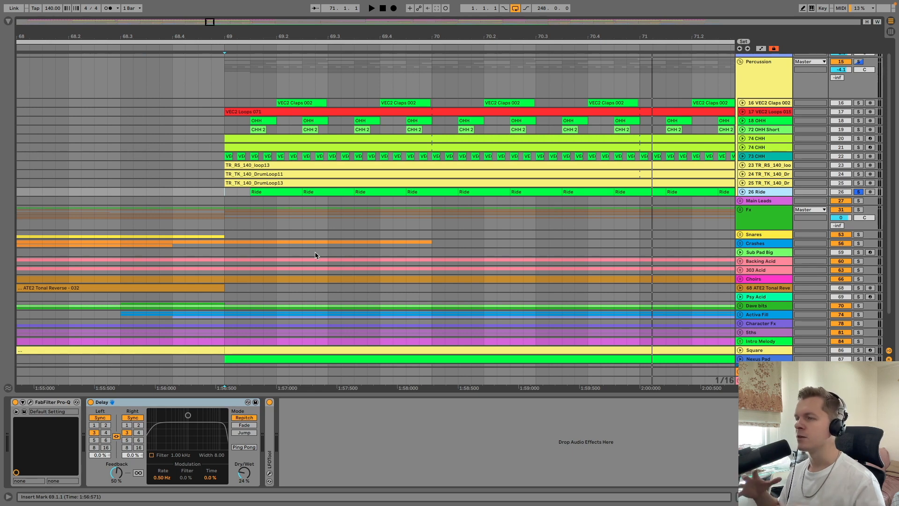
pyautogui.press('space')
pyautogui.press('space')
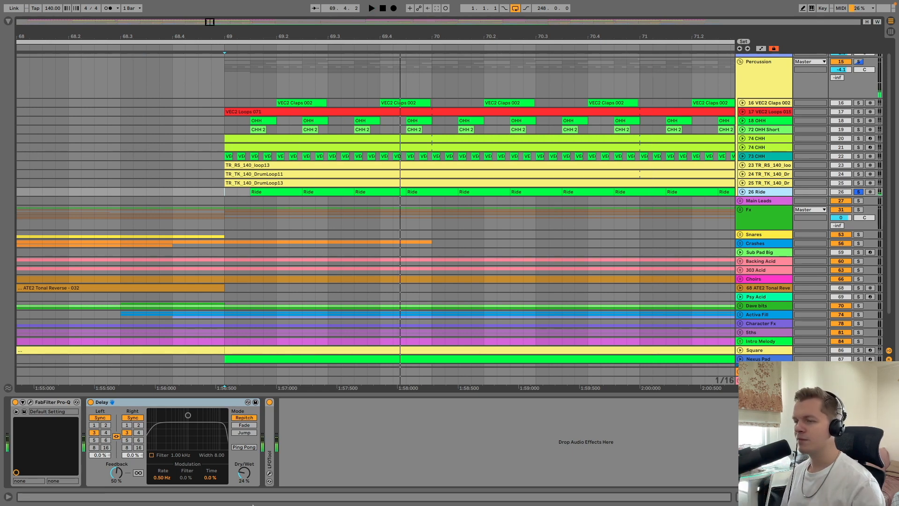
pyautogui.press('space')
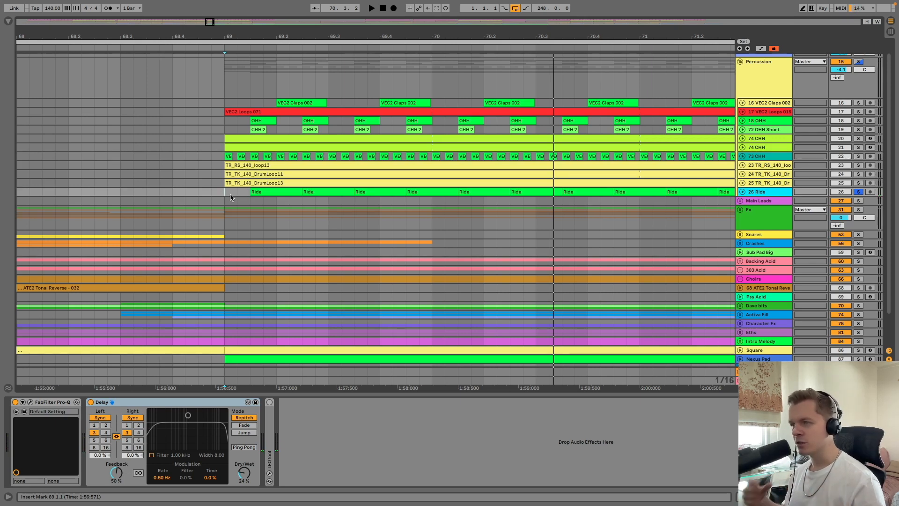
pyautogui.press('space')
pyautogui.press('space')
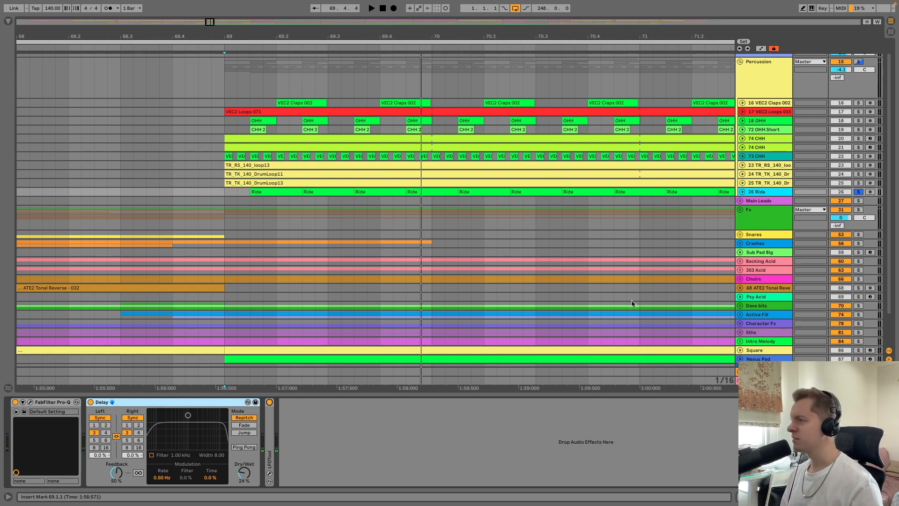
# - Play the full mix from bar 69, zoom out to the whole arrangement and collapse the Percussion group
pyautogui.press('space')
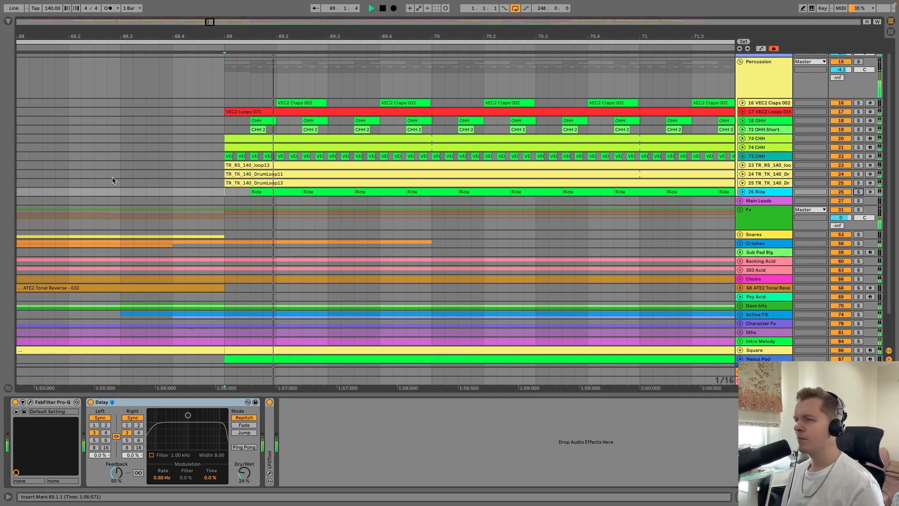
pyautogui.moveTo(157, 37); pyautogui.dragTo(157, 0)
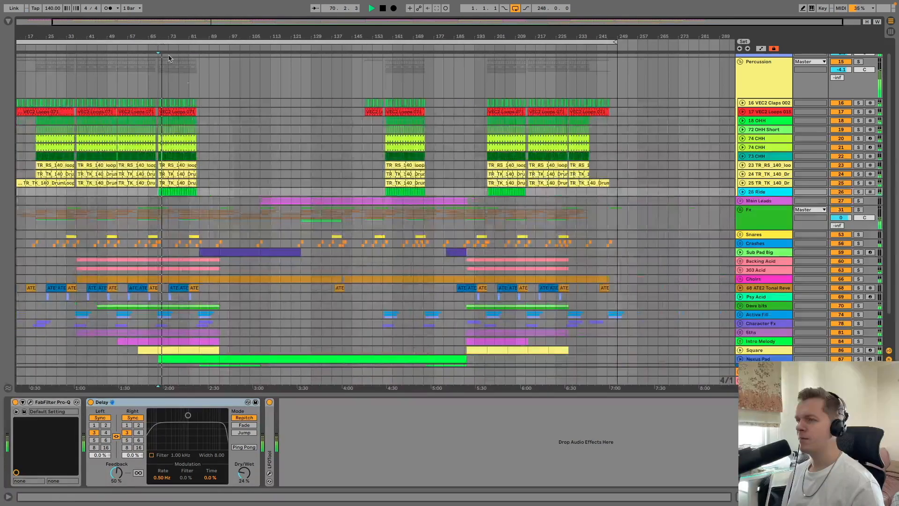
pyautogui.scroll(1, 743, 99)
pyautogui.click(742, 100)
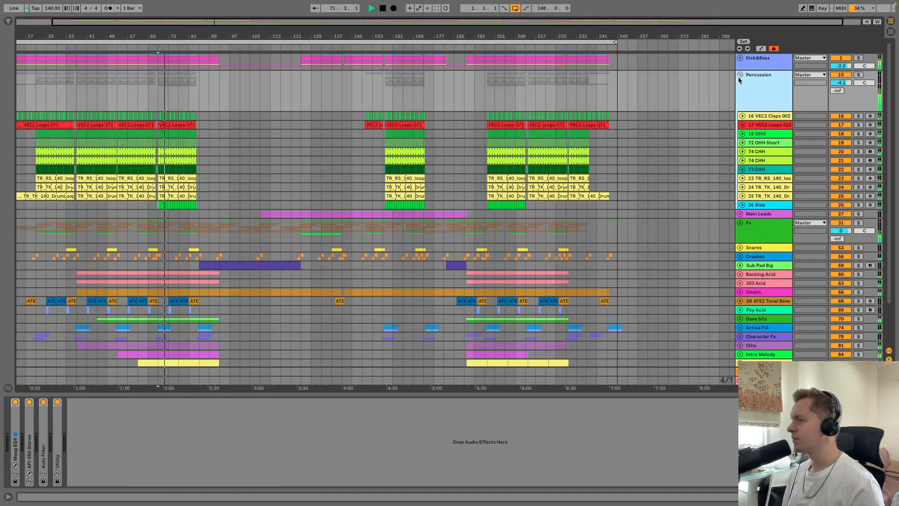
pyautogui.click(740, 75)
pyautogui.moveTo(56, 37); pyautogui.dragTo(87, 45)
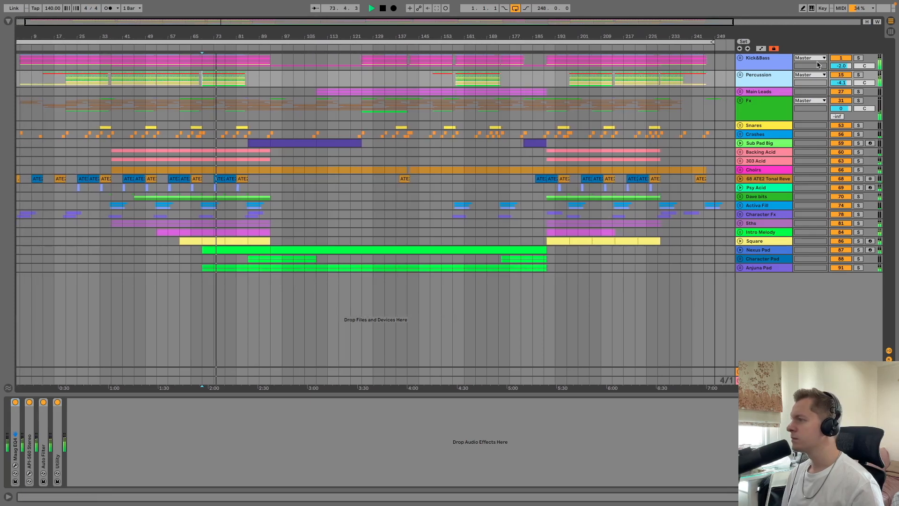
# - Move the Main Leads group to the end of the track list, below Anjuna Pad, and place the insert marker at bar 57
pyautogui.click(752, 93)
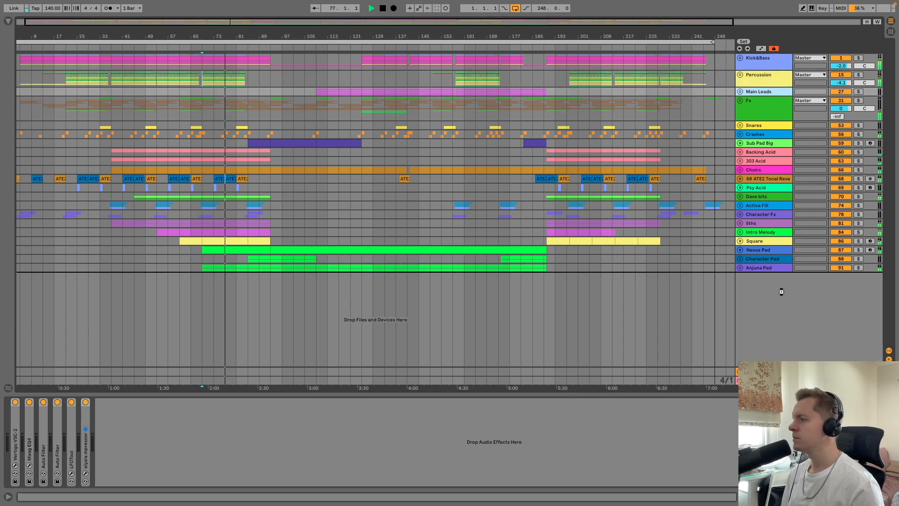
pyautogui.moveTo(782, 292); pyautogui.dragTo(782, 292)
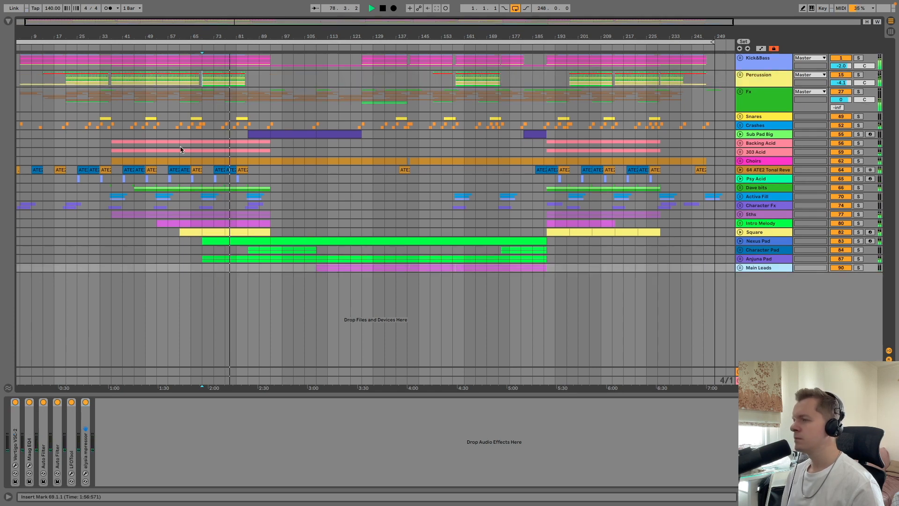
pyautogui.click(168, 83)
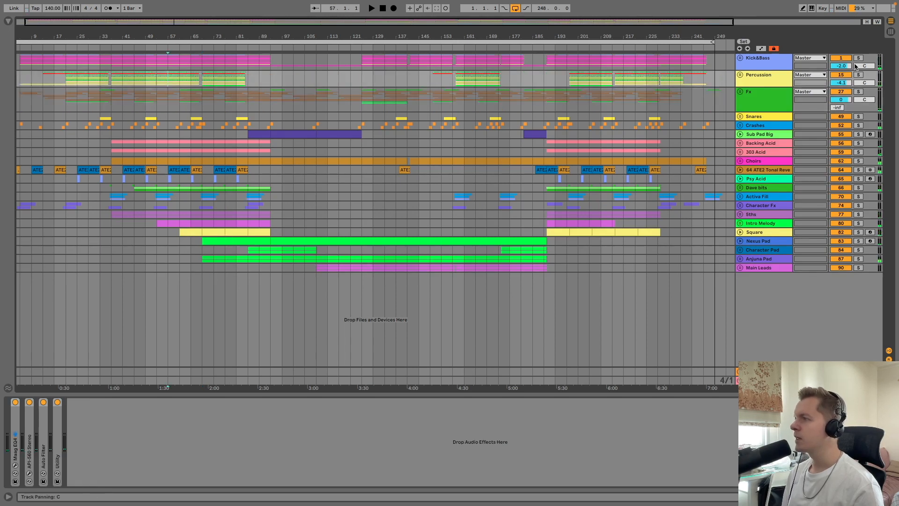
# - Unfold the Fx group and select its Fx - Sub Drop track, followed by Fx - Kick
pyautogui.click(759, 102)
pyautogui.click(740, 92)
pyautogui.click(758, 189)
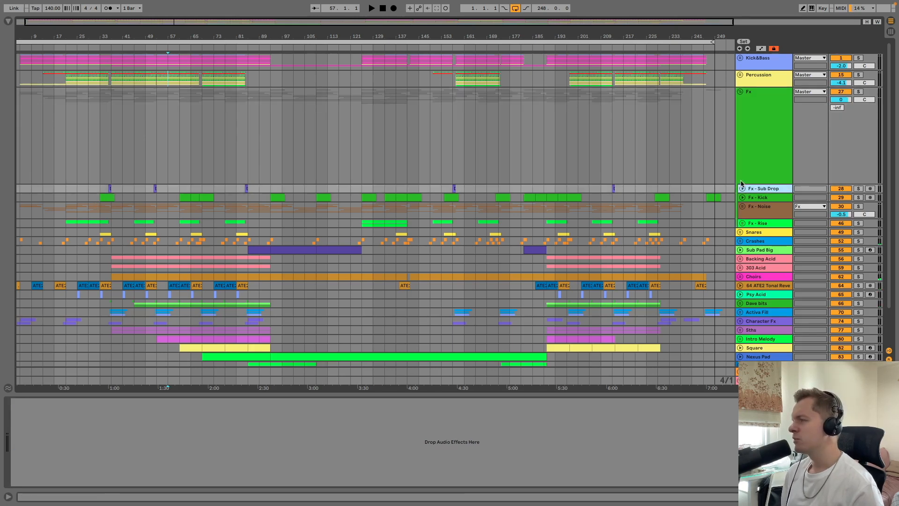
pyautogui.click(745, 199)
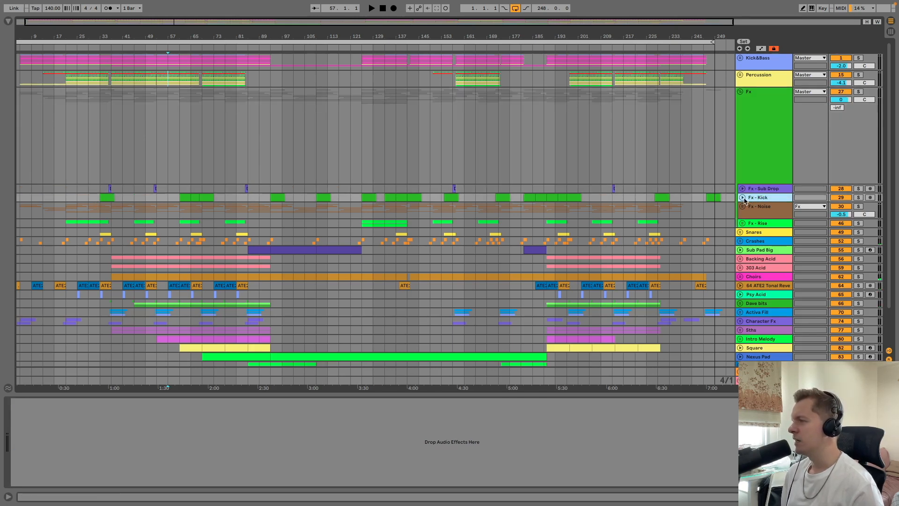
# - Audition the Fx - Kick track in solo from bar 33 and remove the solo
pyautogui.click(106, 207)
pyautogui.click(859, 197)
pyautogui.press('space')
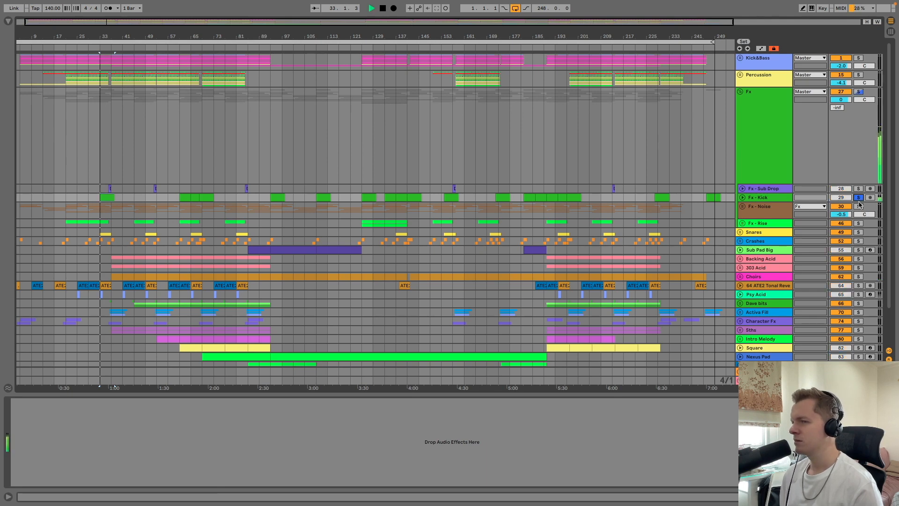
pyautogui.click(858, 197)
# - Unfold the Fx - Noise group, both nested Sweeps groups and the Up group to expose their tracks
pyautogui.click(746, 220)
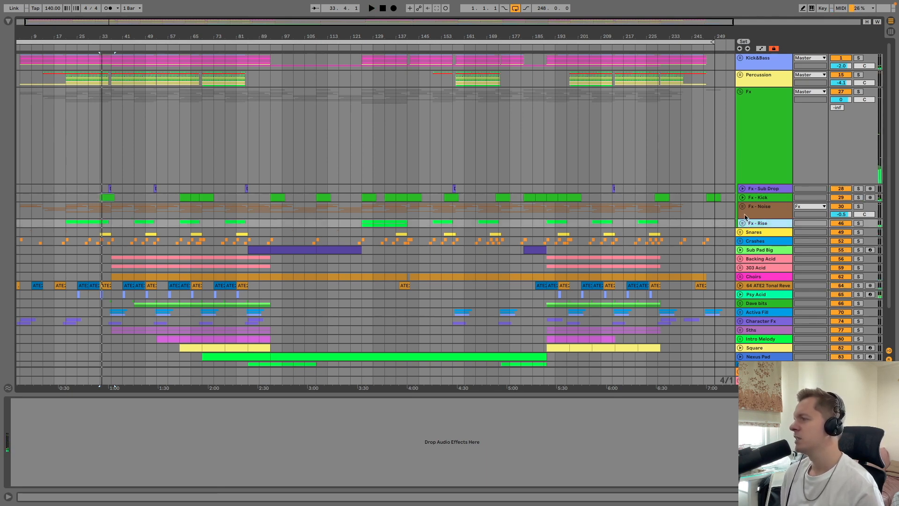
pyautogui.click(746, 213)
pyautogui.click(742, 206)
pyautogui.scroll(-5, 674, 222)
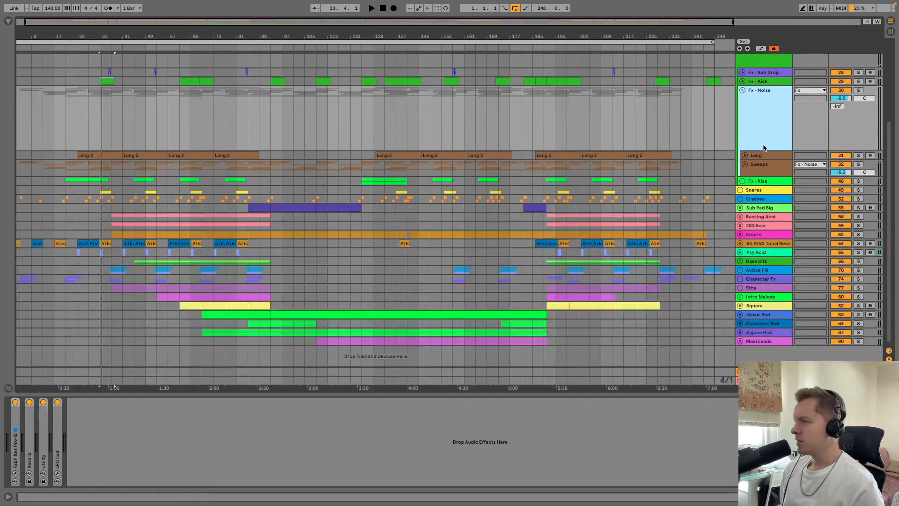
pyautogui.click(745, 165)
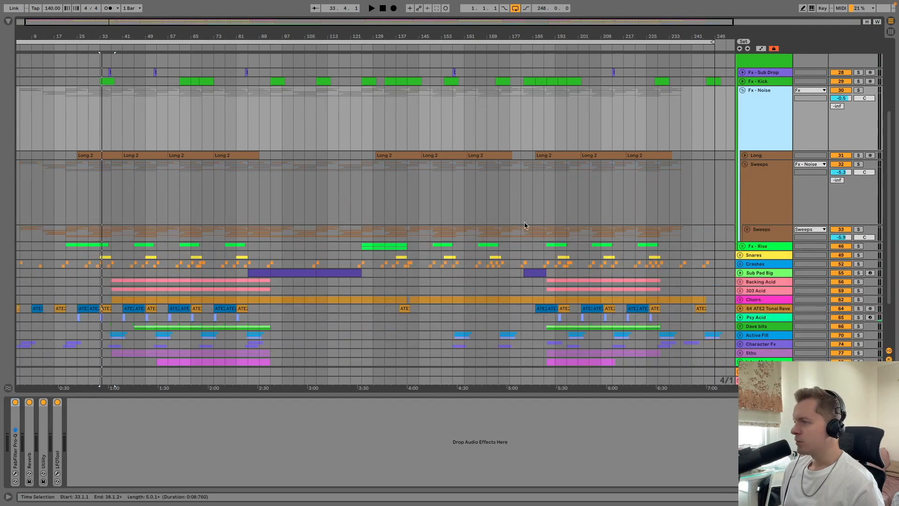
pyautogui.click(747, 229)
pyautogui.scroll(-4, 744, 229)
pyautogui.scroll(1, 745, 144)
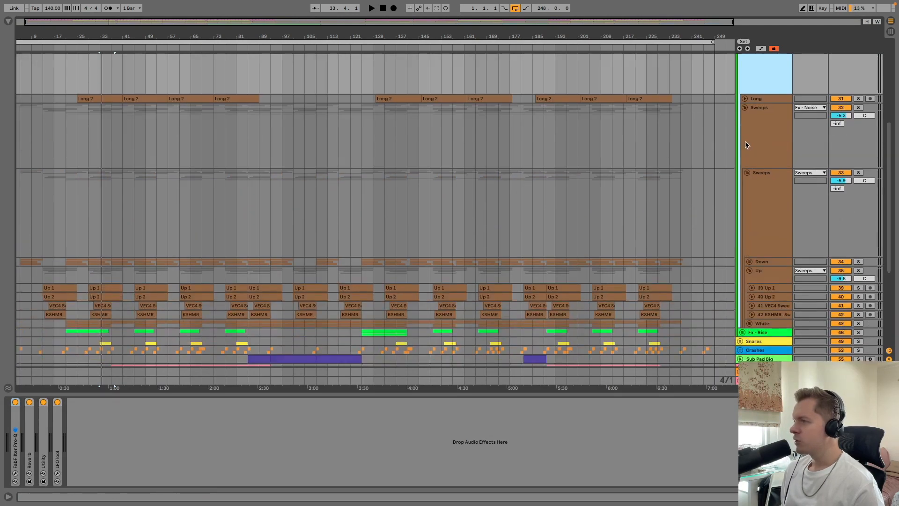
# - Solo the Long track in the Fx - Noise group and audition it from around bar 33
pyautogui.click(110, 79)
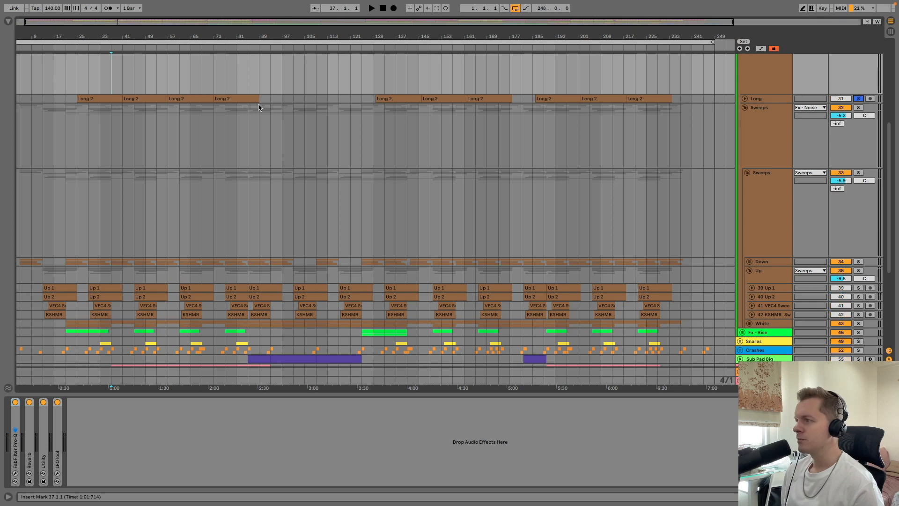
pyautogui.click(98, 77)
pyautogui.press('space')
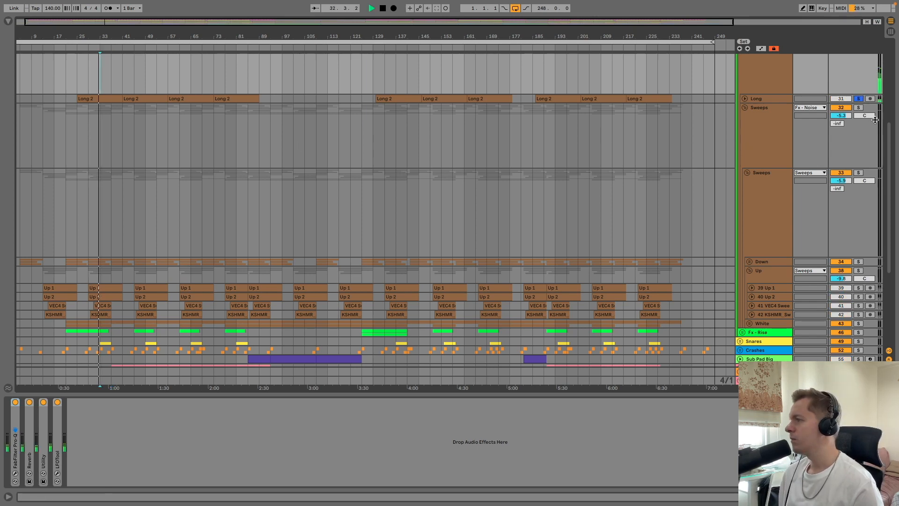
pyautogui.press('space')
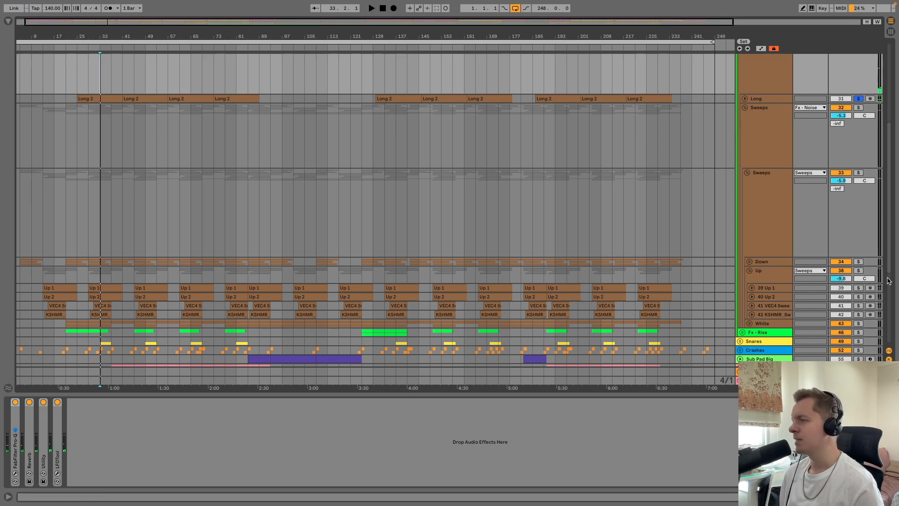
# - Take the Long track out of solo, fold the Fx - Noise group and collapse the parent Fx group
pyautogui.scroll(1, 780, 314)
pyautogui.scroll(4, 752, 271)
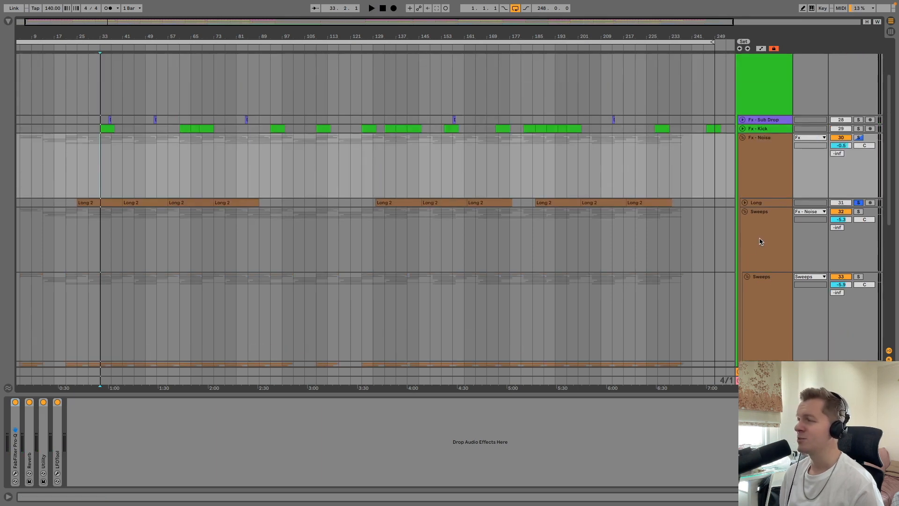
pyautogui.click(759, 145)
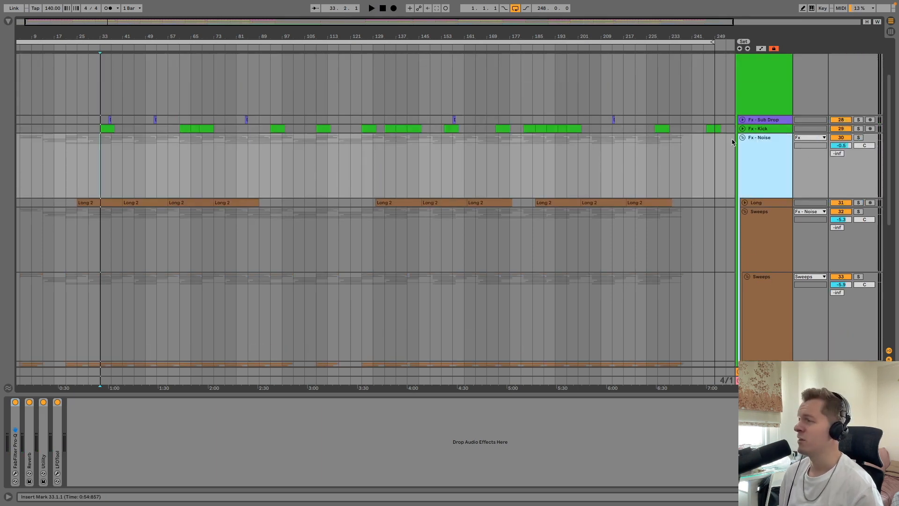
pyautogui.click(743, 138)
pyautogui.scroll(3, 753, 150)
pyautogui.click(753, 146)
pyautogui.click(741, 74)
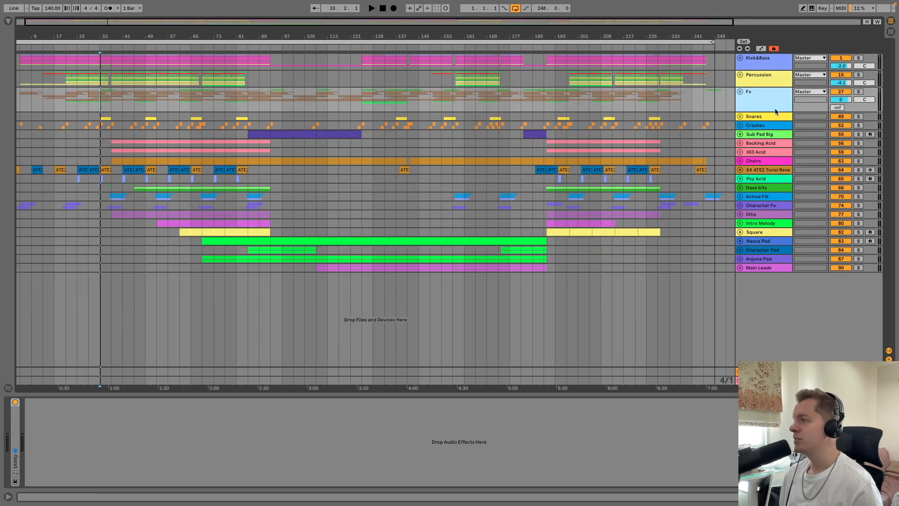
# - Unfold the Snares group and audition it in solo from bar 33
pyautogui.click(740, 117)
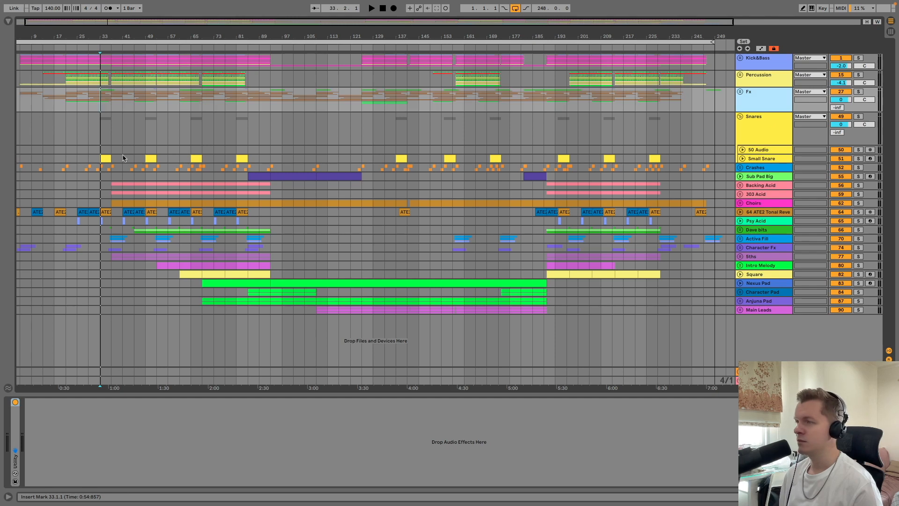
pyautogui.click(766, 160)
pyautogui.press('space')
# - Delete the empty 50 Audio track from the Snares group and stop playback
pyautogui.click(752, 149)
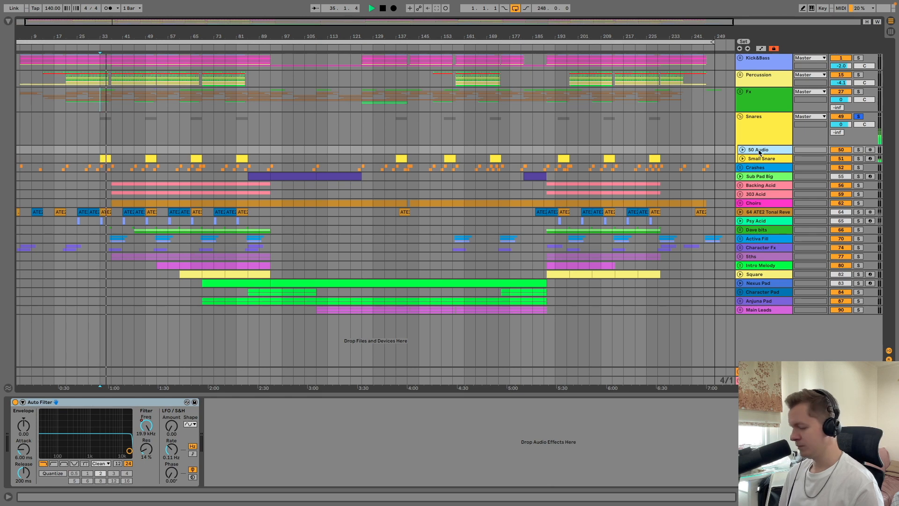
pyautogui.press('Delete')
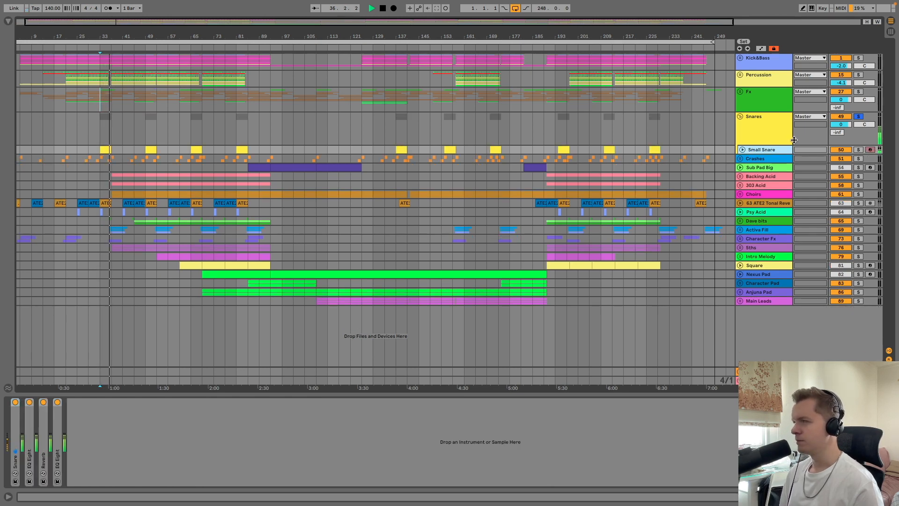
pyautogui.press('space')
# - Unfold and enlarge the Small Snare track, examine its bar 33 clip's notes and velocities, and close the clip editor
pyautogui.click(742, 150)
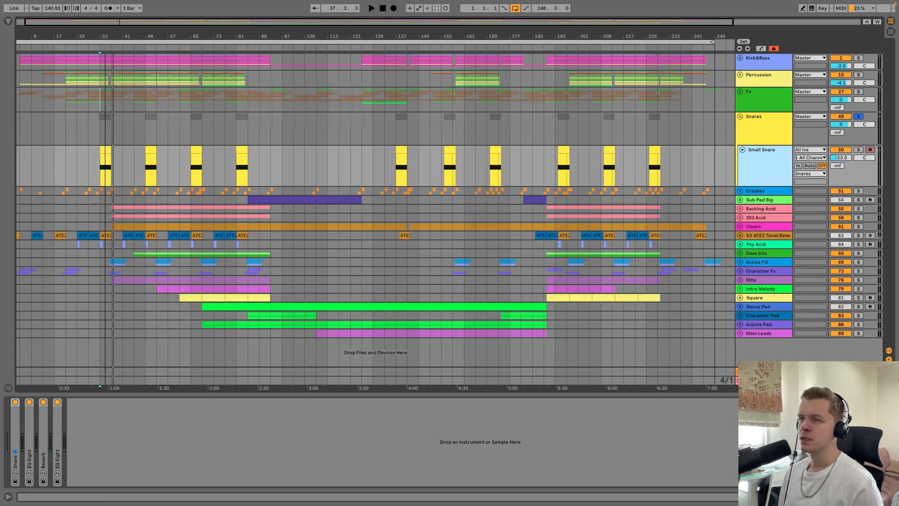
pyautogui.press('z')
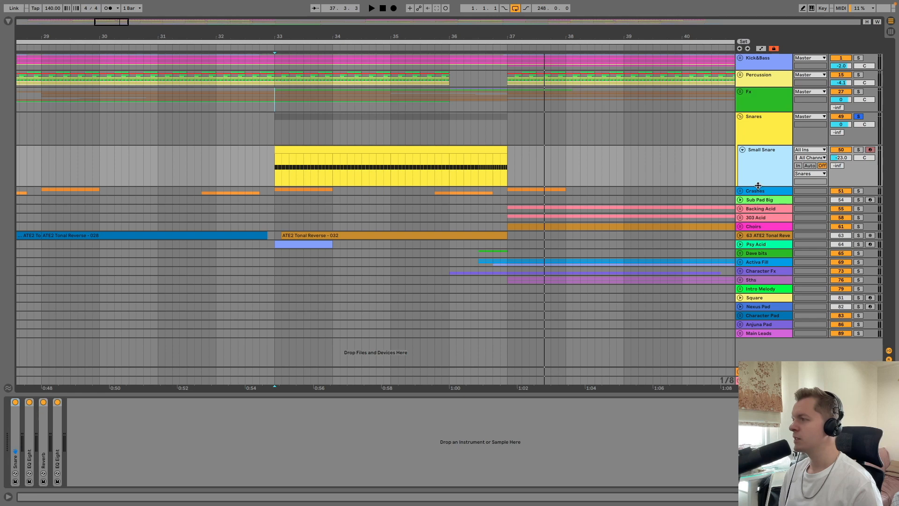
pyautogui.moveTo(758, 185); pyautogui.dragTo(758, 211)
pyautogui.doubleClick(387, 152)
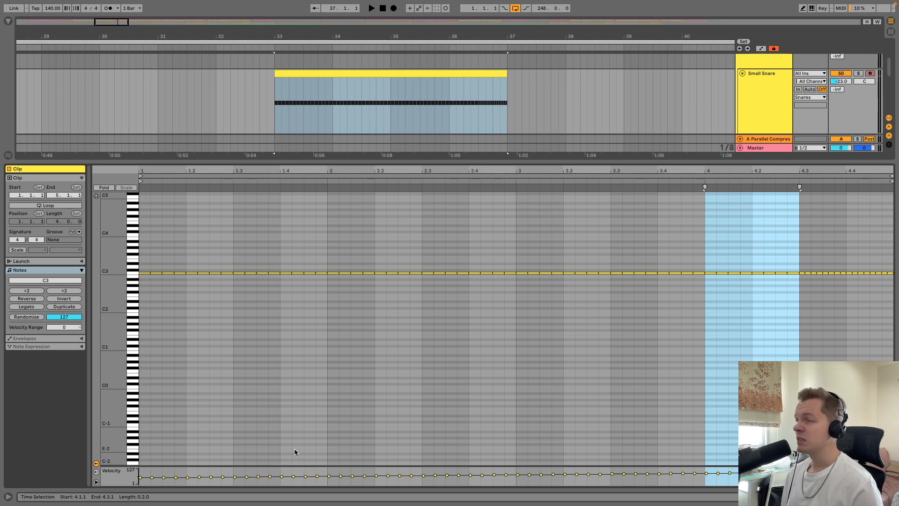
pyautogui.click(890, 496)
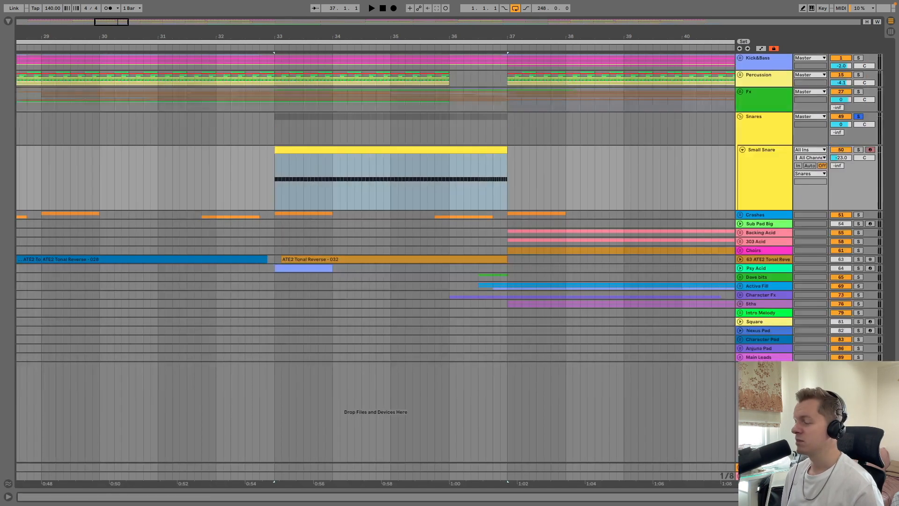
# - Fold the Small Snare track and the Snares group without solo, and bring the whole arrangement back into view
pyautogui.click(742, 150)
pyautogui.click(757, 140)
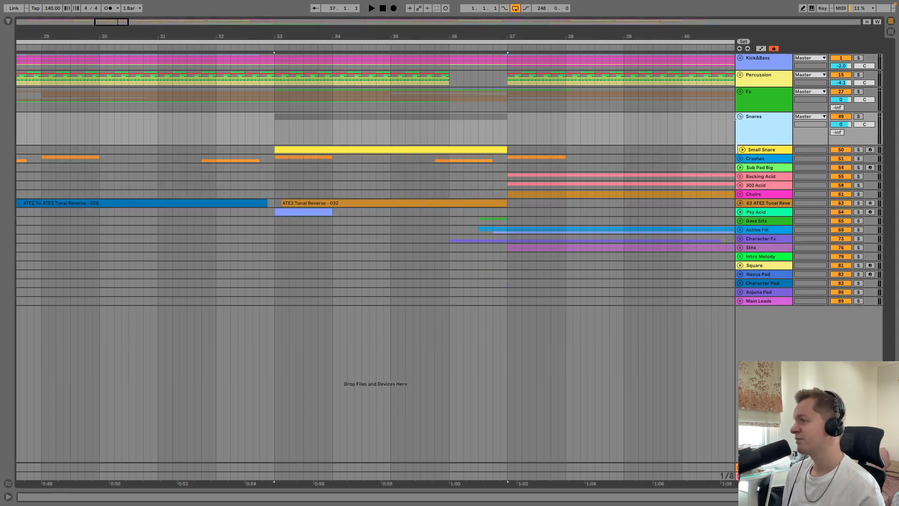
pyautogui.click(739, 116)
pyautogui.doubleClick(510, 34)
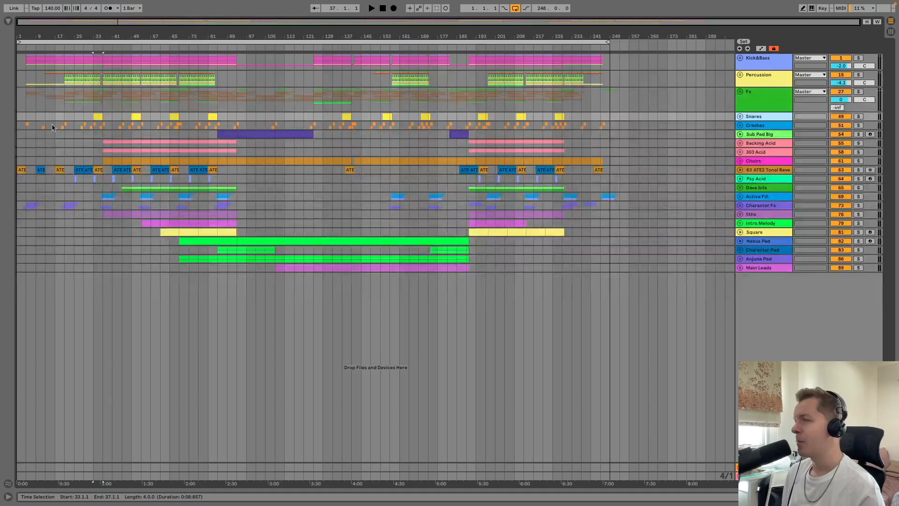
# - Unfold the Crashes group and audition it in solo from its first crash at bar 5
pyautogui.click(24, 125)
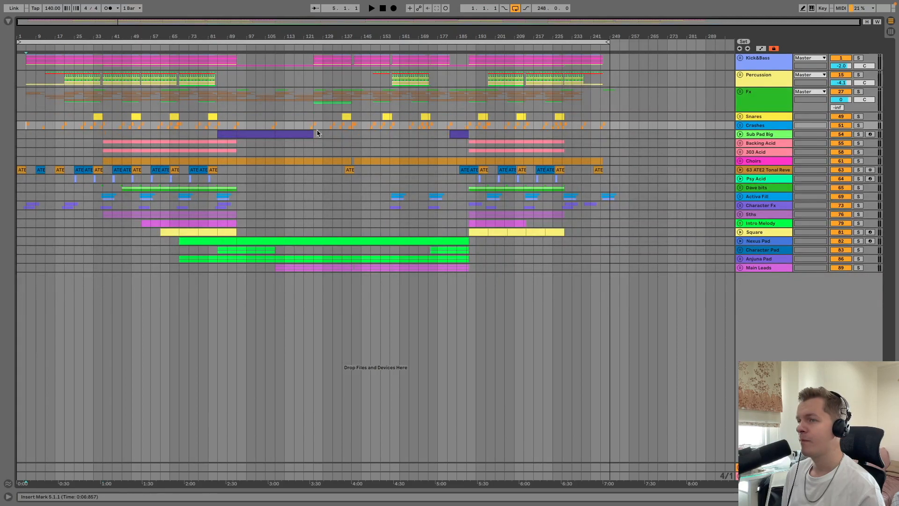
pyautogui.click(740, 125)
pyautogui.click(767, 191)
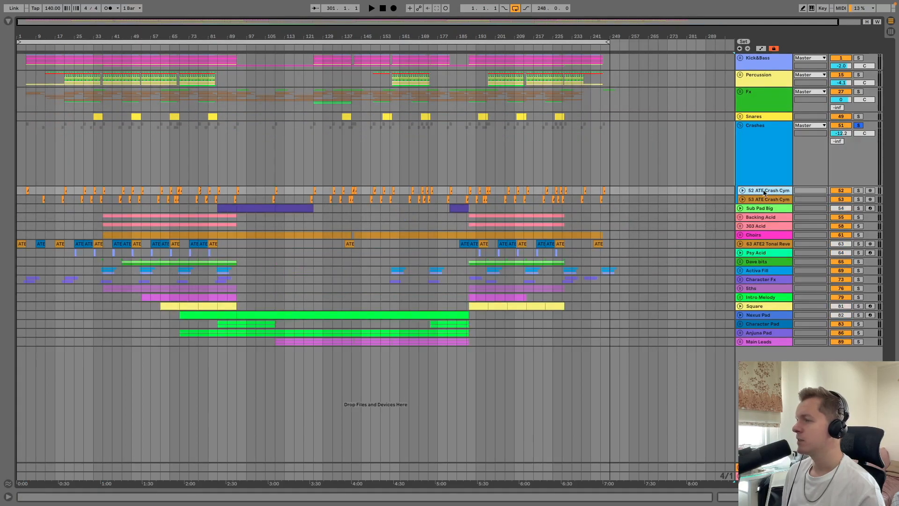
pyautogui.click(27, 190)
pyautogui.press('space')
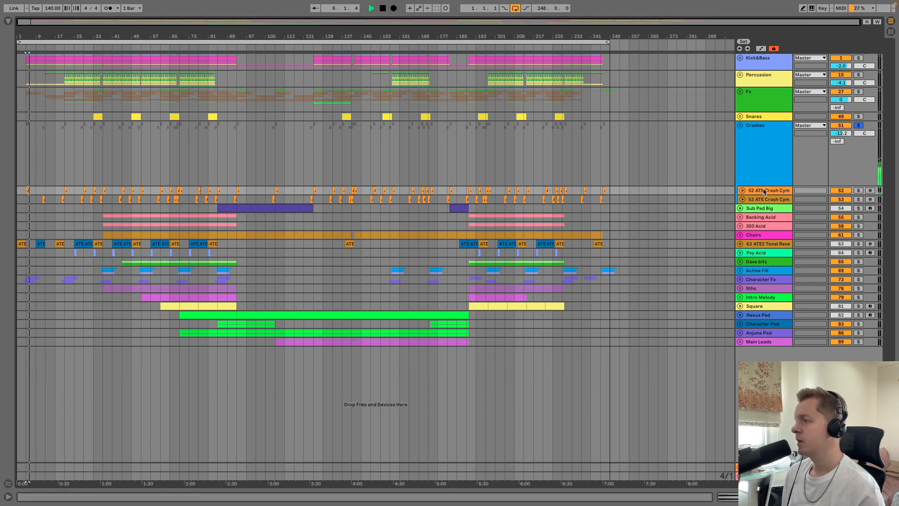
# - Inspect the ArtsAcousticReverb settings on the Crashes group, remove the group's solo and close the plugin window
pyautogui.doubleClick(773, 161)
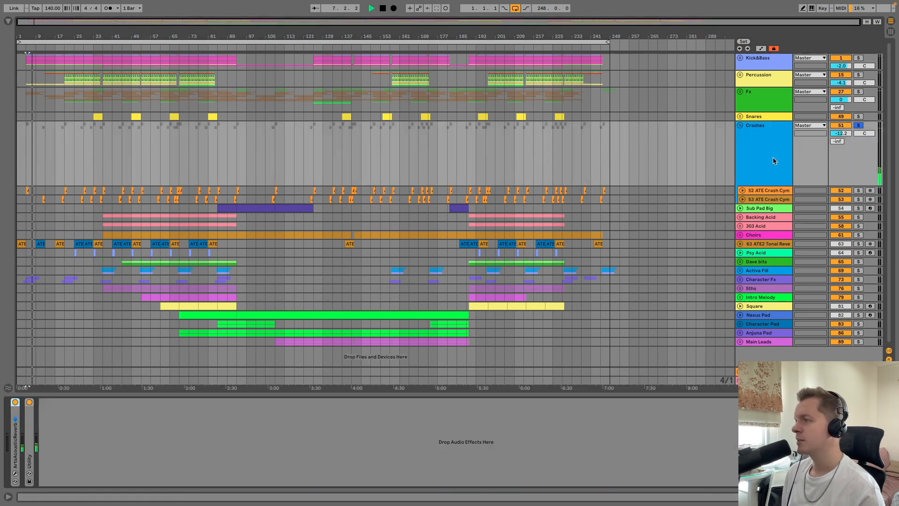
pyautogui.click(15, 473)
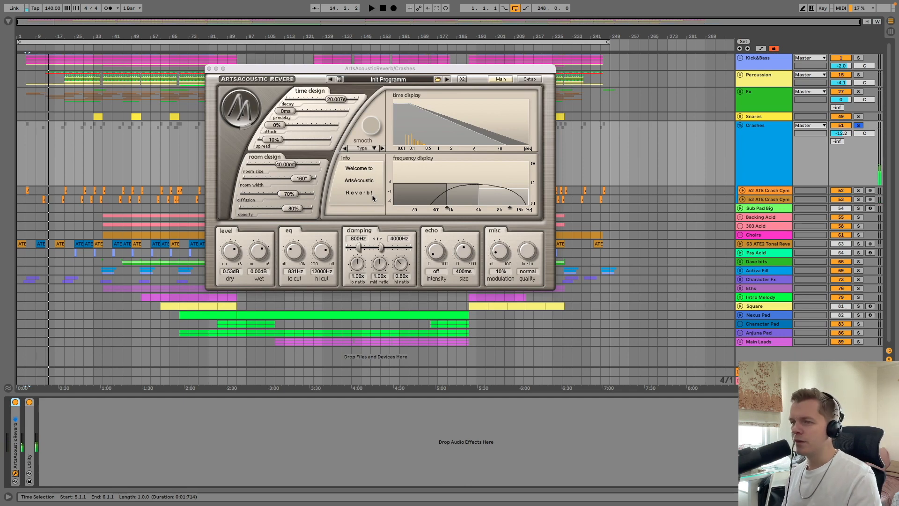
pyautogui.click(858, 126)
pyautogui.click(208, 68)
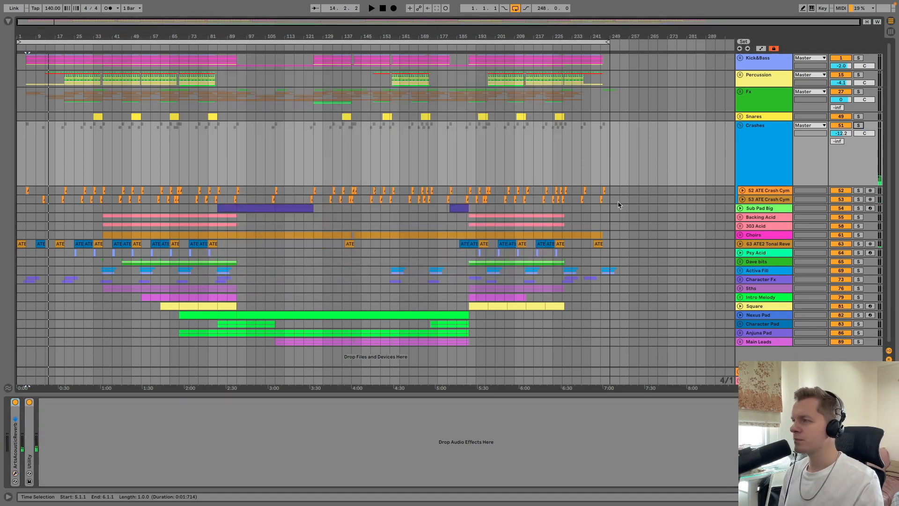
# - Fold the Crashes group and select the Sub Pad Big track to show its devices
pyautogui.click(771, 150)
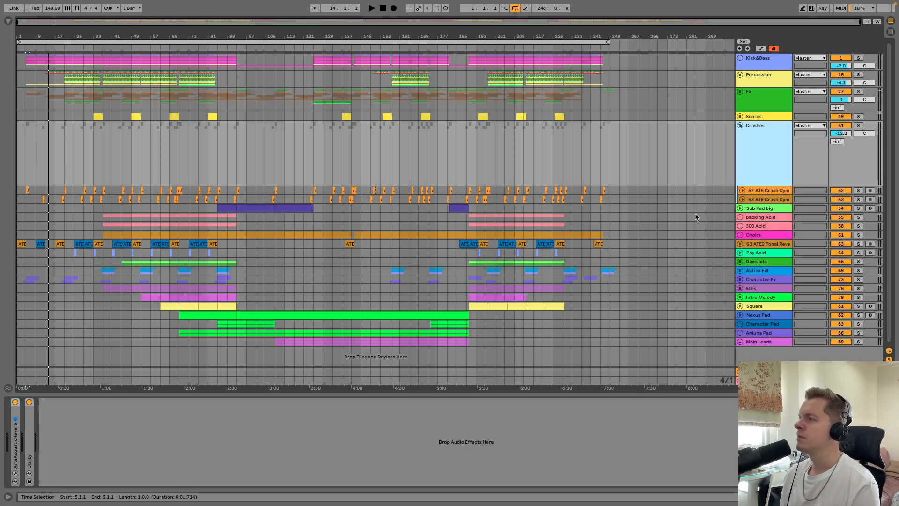
pyautogui.click(740, 125)
pyautogui.click(754, 135)
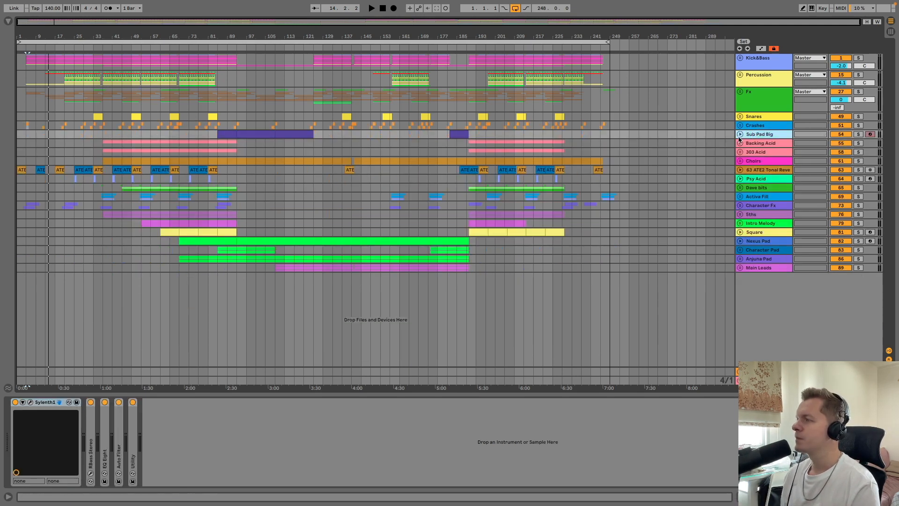
# - Unfold the Sub Pad Big track, solo it and place the insert marker at bar 93
pyautogui.click(740, 135)
pyautogui.click(214, 166)
pyautogui.click(859, 135)
pyautogui.click(236, 177)
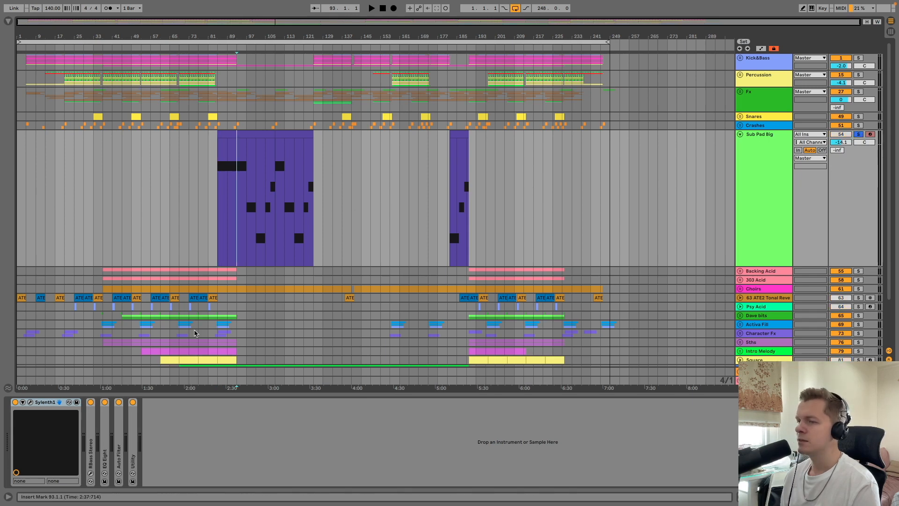
# - Play Sub Pad Big from bar 93 while inspecting its Sylenth1 and RBass Stereo windows, closing each one
pyautogui.click(29, 402)
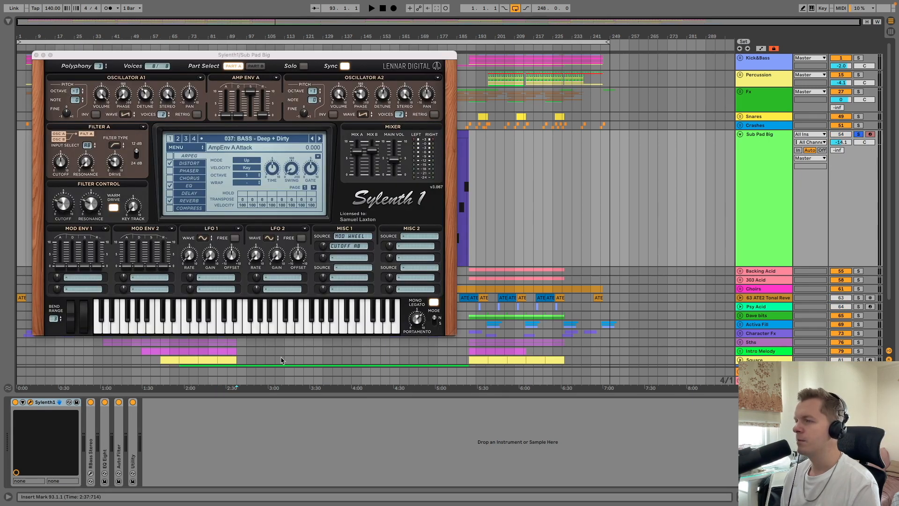
pyautogui.press('space')
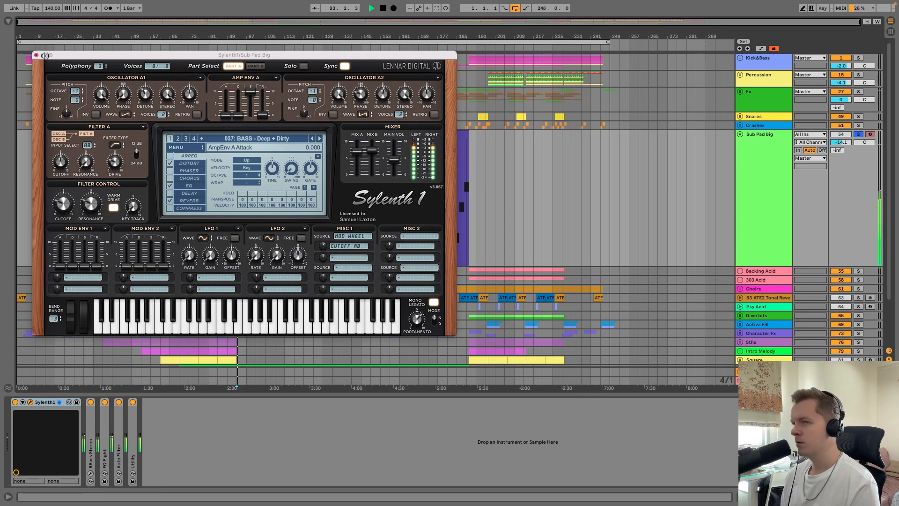
pyautogui.click(36, 56)
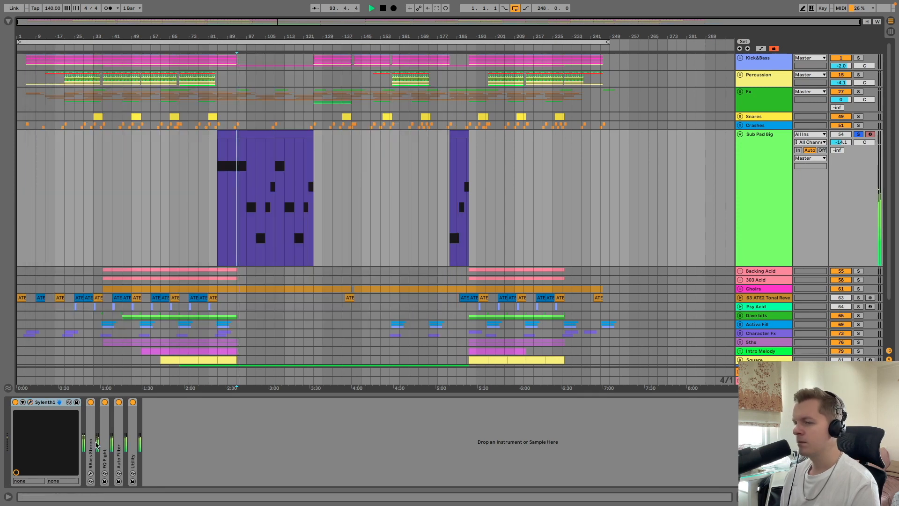
pyautogui.click(91, 473)
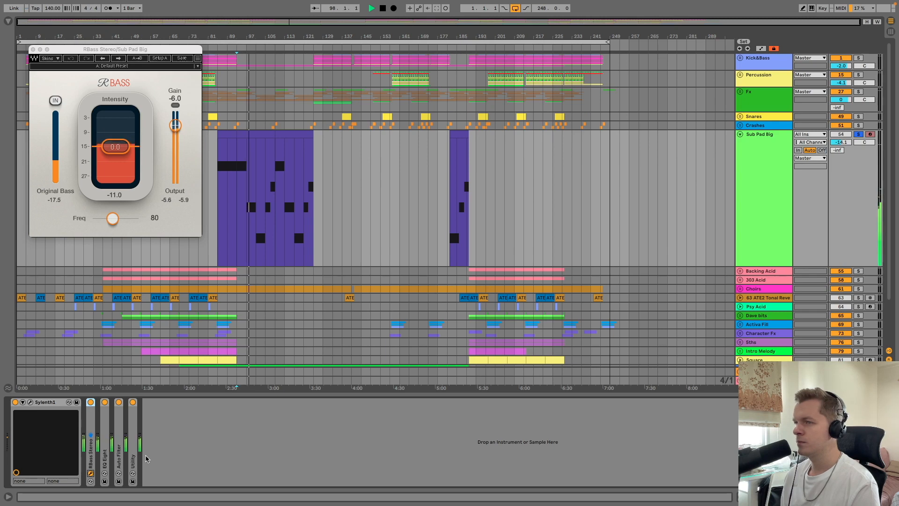
pyautogui.click(32, 50)
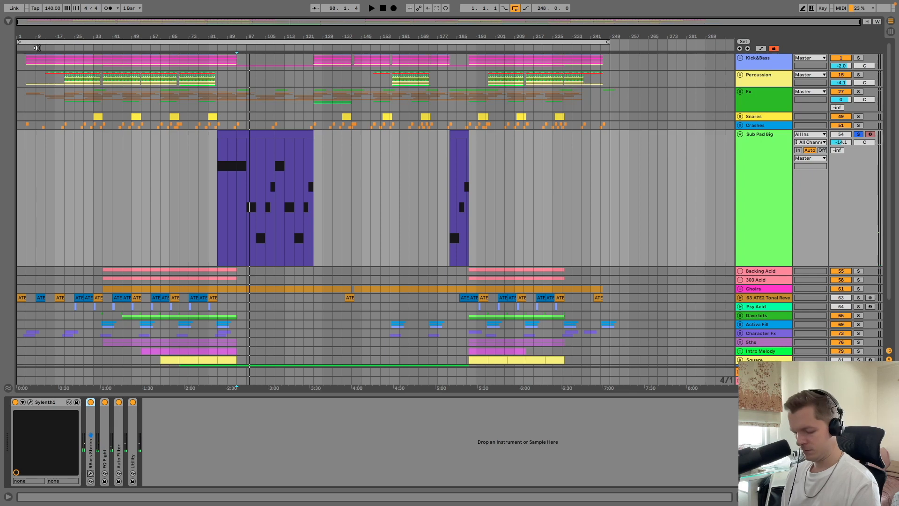
# - Show the automation, view Sub Pad Big's Utility Gain curve up close and briefly play from around bar 82
pyautogui.press('a')
pyautogui.moveTo(232, 30); pyautogui.dragTo(232, 86)
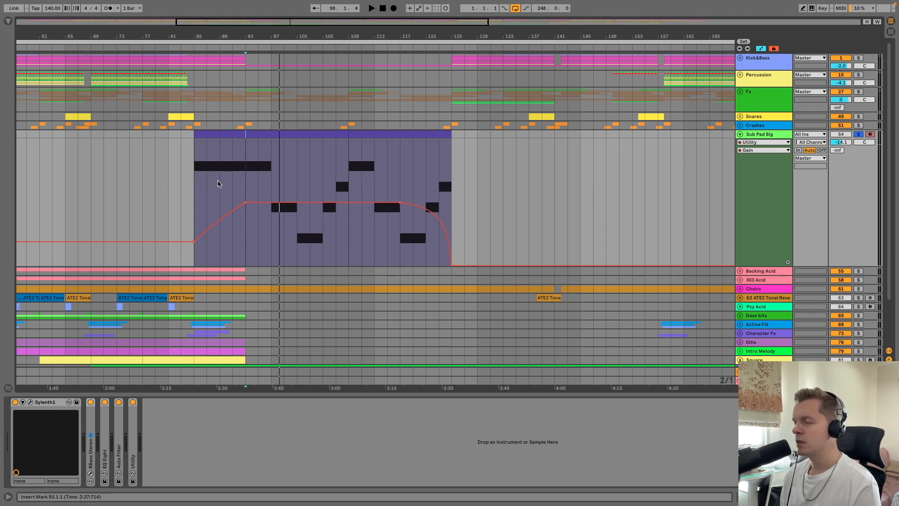
pyautogui.press('space')
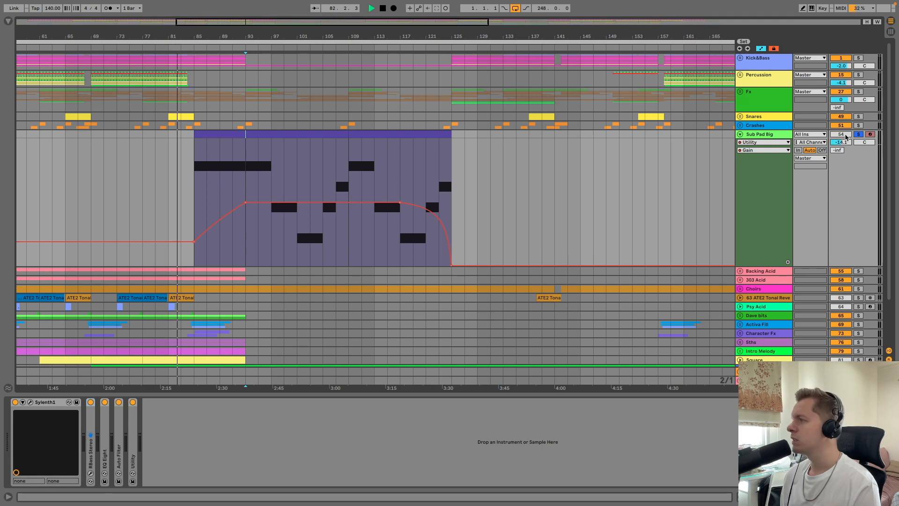
pyautogui.press('space')
# - Solo Kick&Bass together with Sub Pad Big and audition the pad's gain fade-in up to bar 93
pyautogui.click(859, 58)
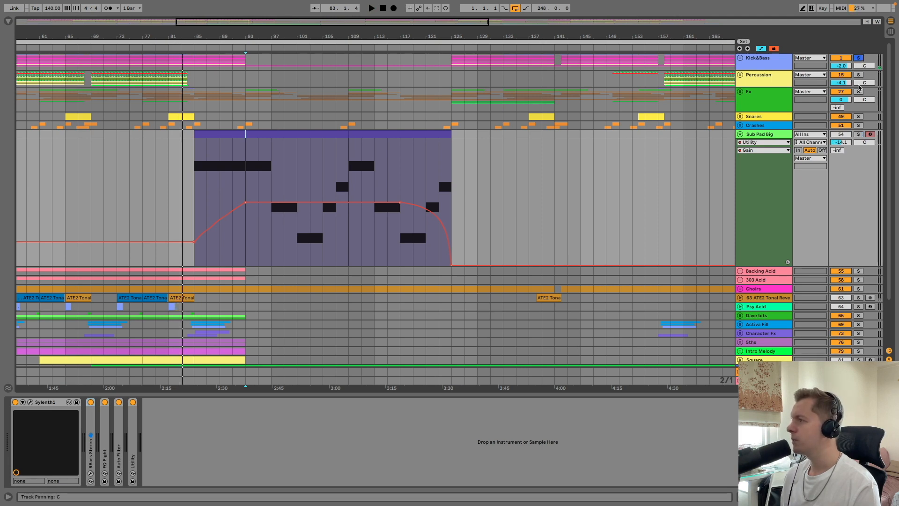
pyautogui.keyDown('super'); pyautogui.click(858, 134); pyautogui.keyUp('super')
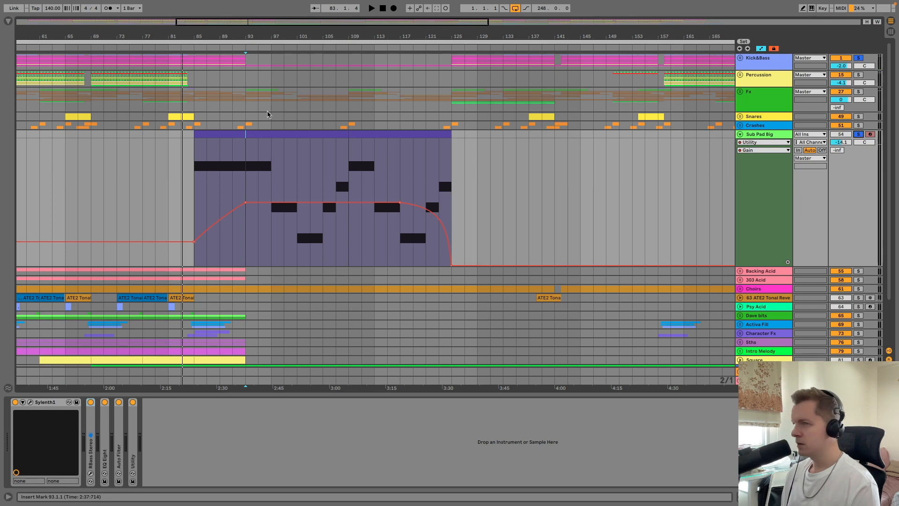
pyautogui.press('space')
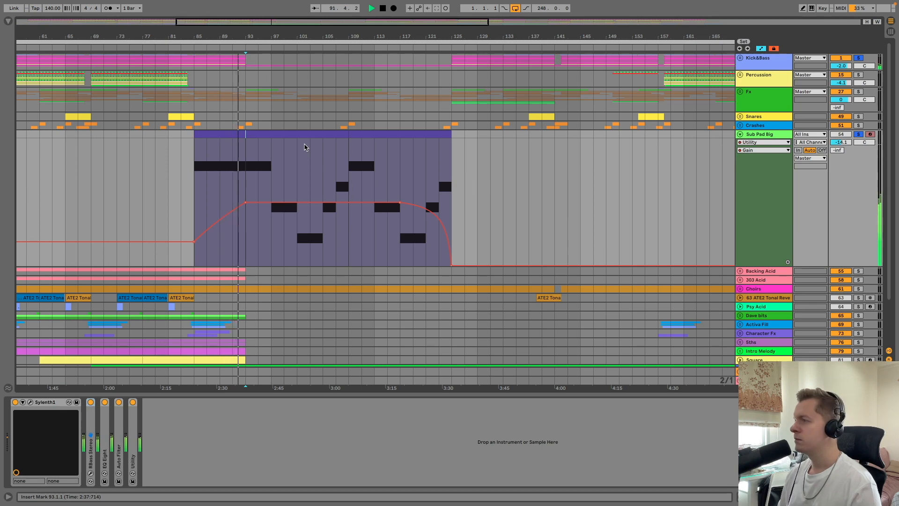
pyautogui.press('space')
# - Fold the Sub Pad Big track and place the insert marker at bar 85 on the Percussion group
pyautogui.click(739, 135)
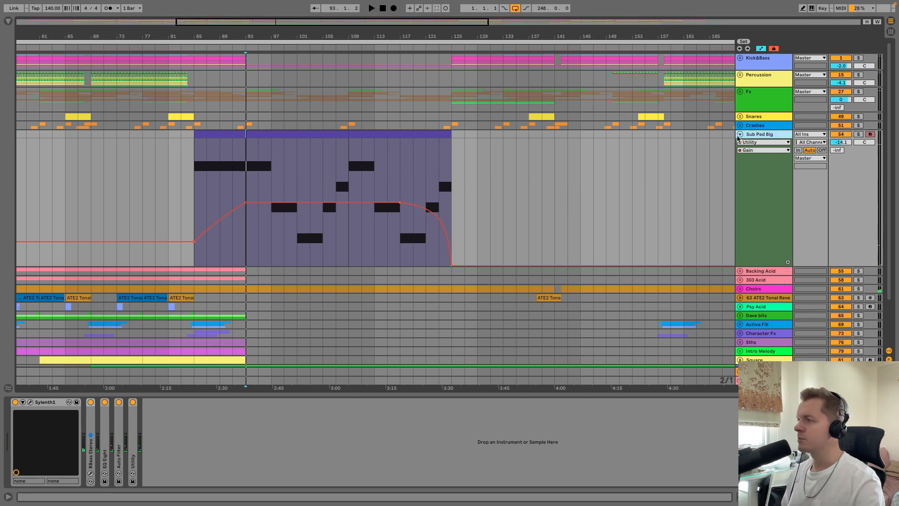
pyautogui.click(740, 135)
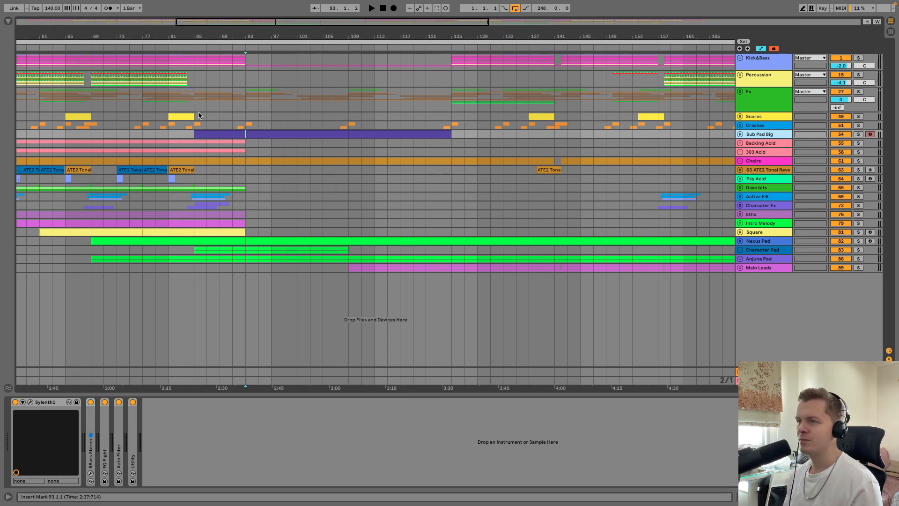
pyautogui.moveTo(203, 35); pyautogui.dragTo(336, 53)
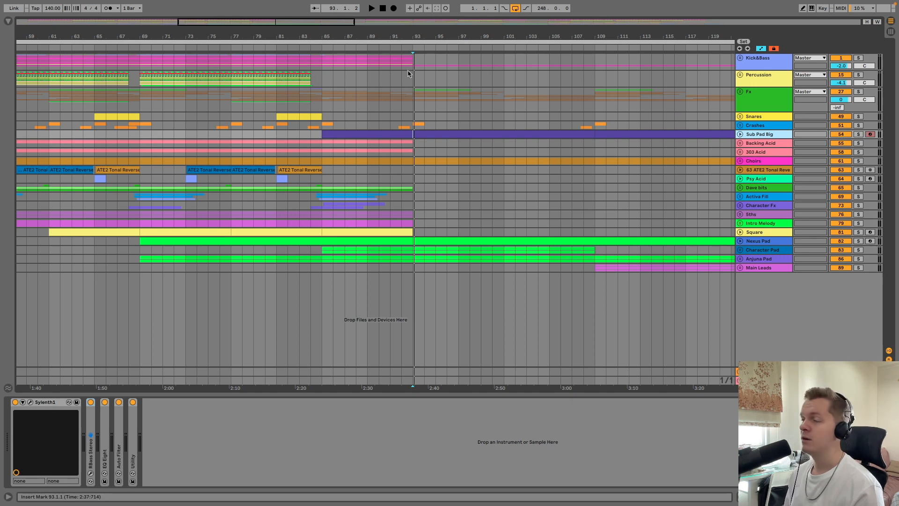
pyautogui.click(323, 75)
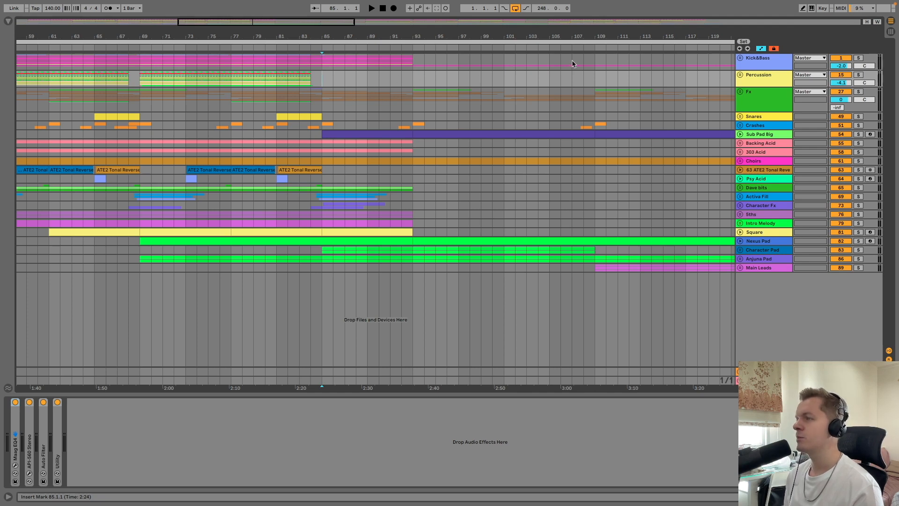
# - Select the Fx group and place the insert marker at bar 85 on its lane
pyautogui.click(253, 87)
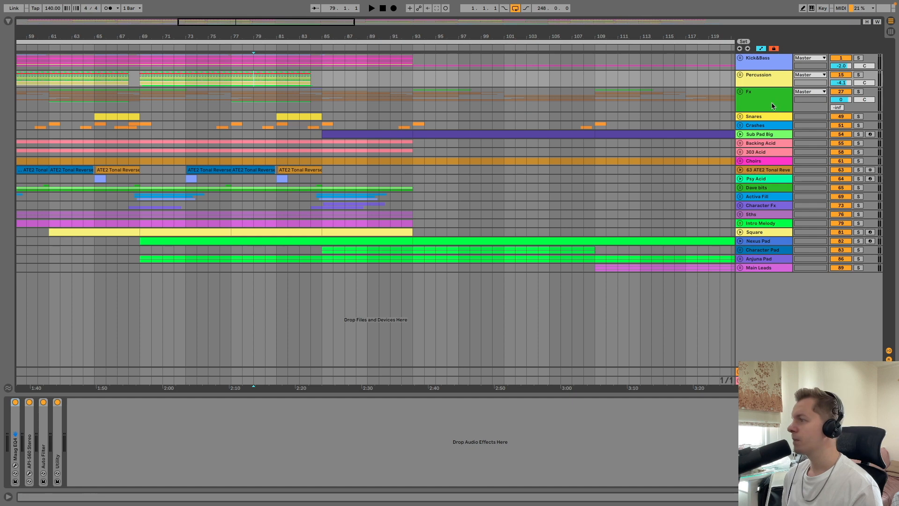
pyautogui.click(771, 102)
pyautogui.click(315, 103)
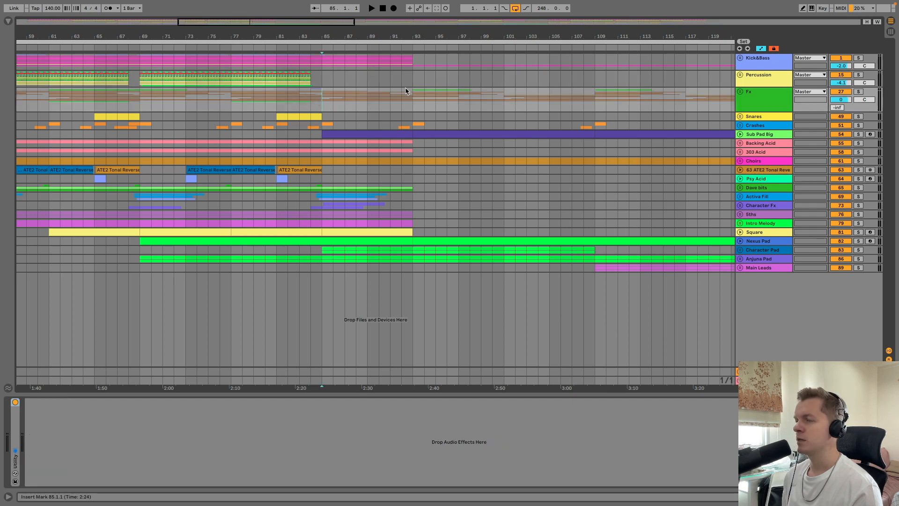
pyautogui.moveTo(367, 38); pyautogui.dragTo(457, 14)
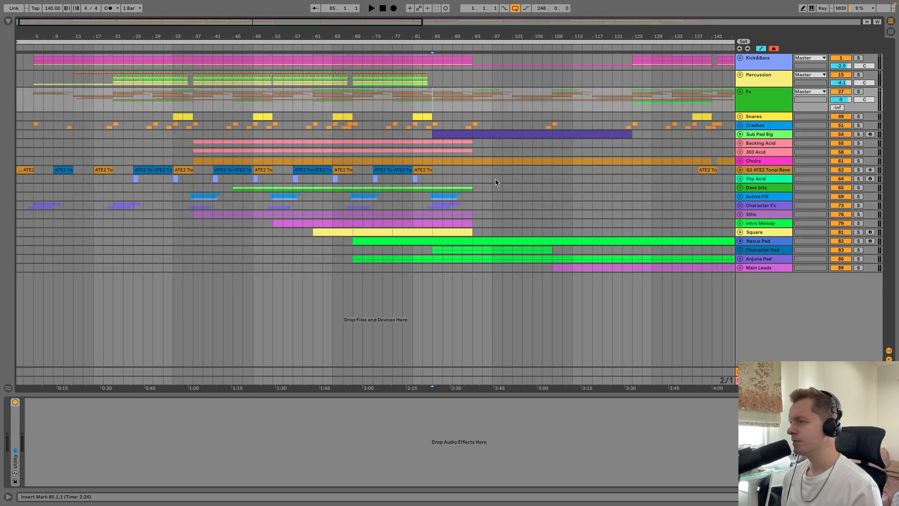
# - Unfold the Backing Acid and 303 Acid groups and view the nested Backing Acid track's devices and the group's LFO Depth automation
pyautogui.click(751, 144)
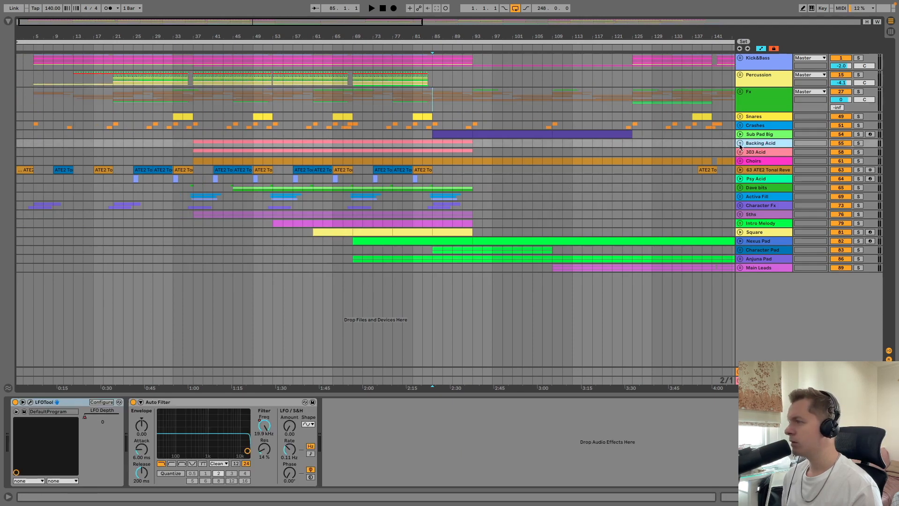
pyautogui.click(740, 143)
pyautogui.click(740, 225)
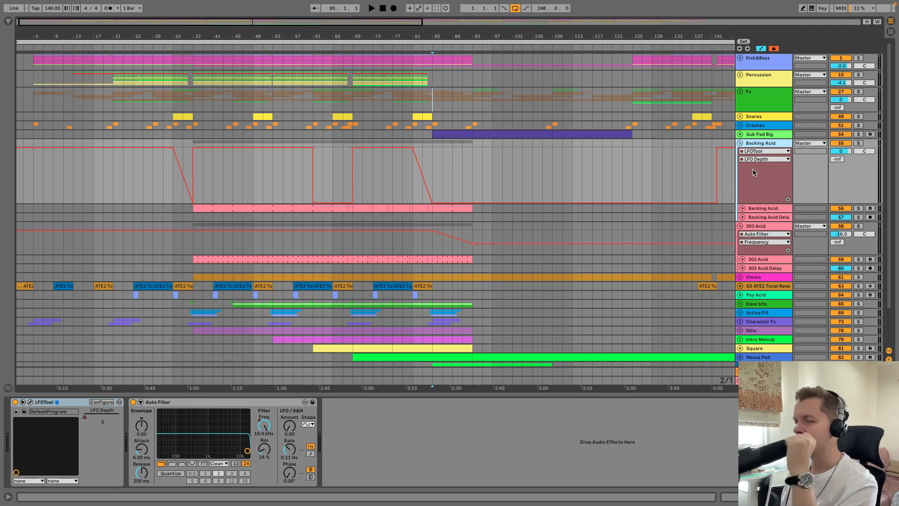
pyautogui.click(765, 212)
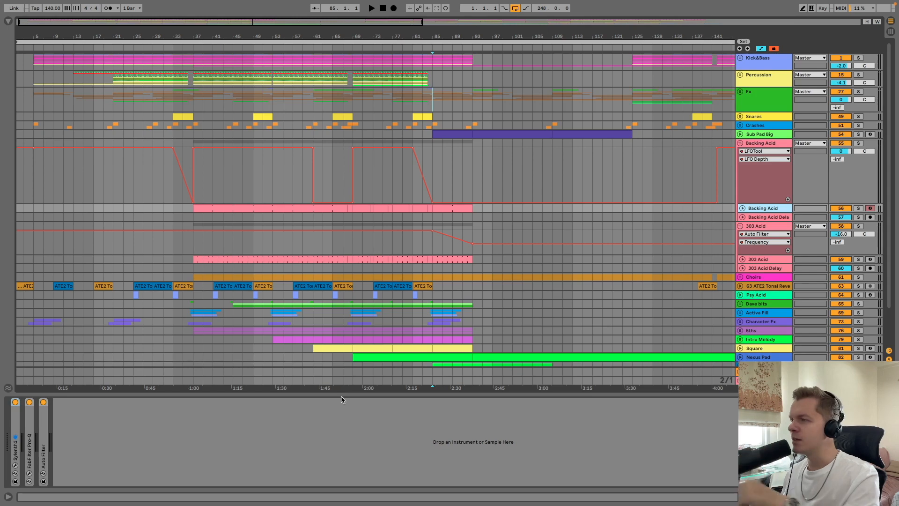
pyautogui.click(233, 182)
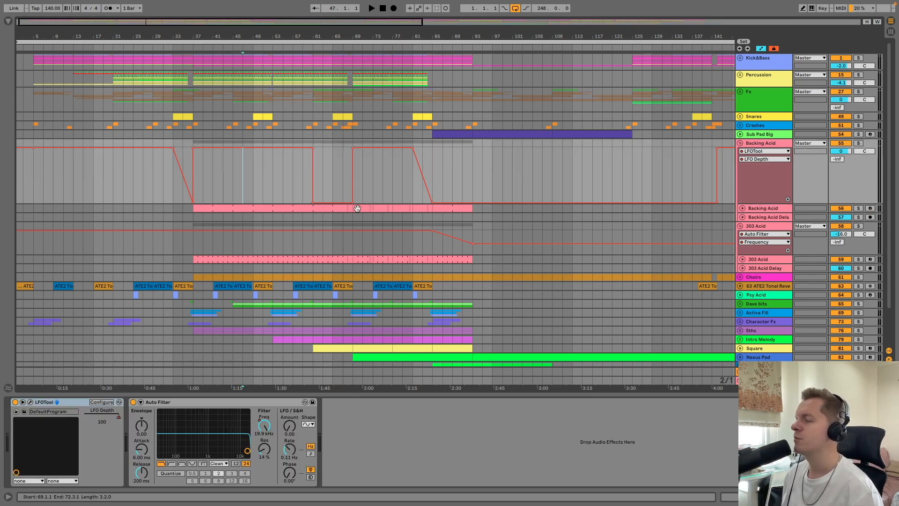
# - Solo the Backing Acid group and audition it from bar 53
pyautogui.click(860, 144)
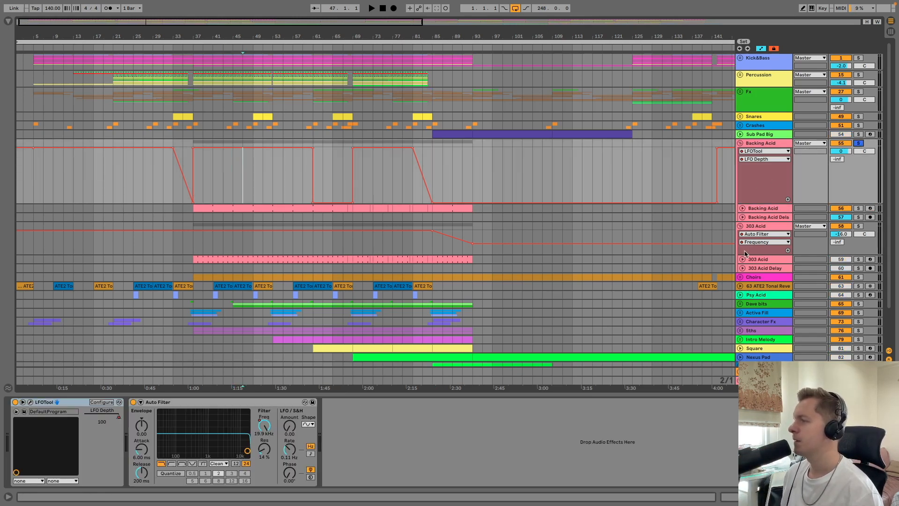
pyautogui.click(274, 184)
pyautogui.press('space')
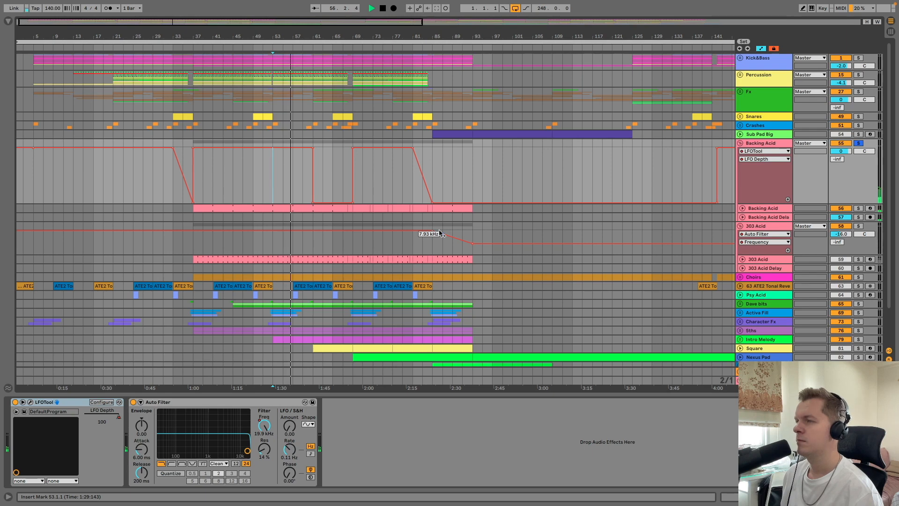
pyautogui.press('space')
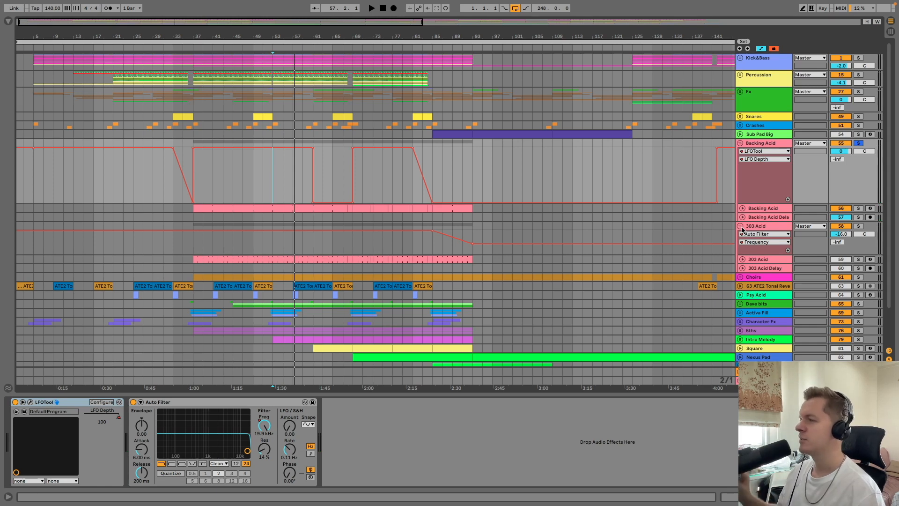
# - Solo the 303 Acid group instead and briefly audition it from bar 55
pyautogui.click(768, 228)
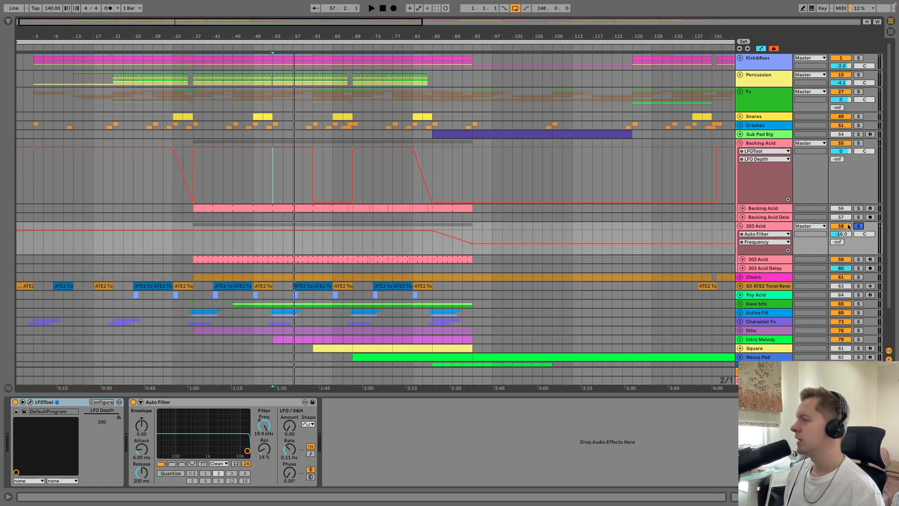
pyautogui.click(283, 243)
pyautogui.press('space')
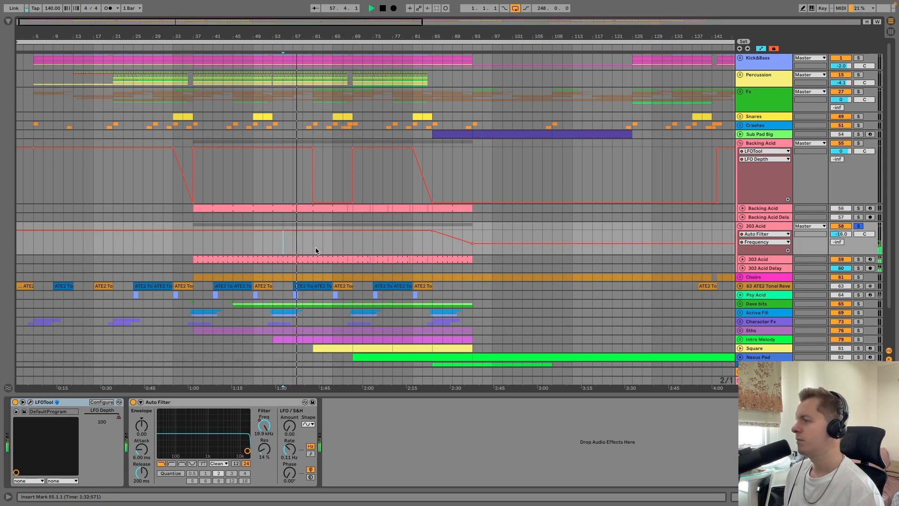
pyautogui.press('space')
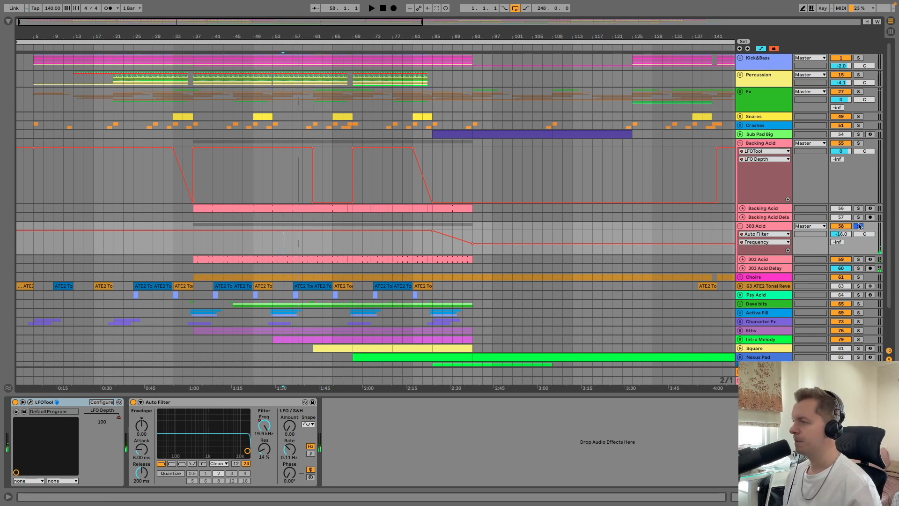
# - Fold the 303 Acid and Backing Acid groups and play the unsoloed arrangement from bar 53
pyautogui.click(740, 225)
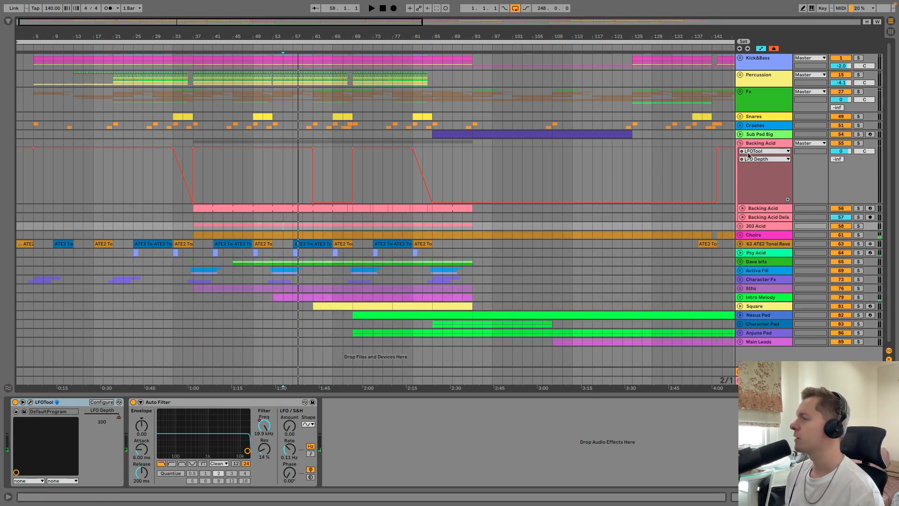
pyautogui.click(741, 143)
pyautogui.click(271, 143)
pyautogui.press('space')
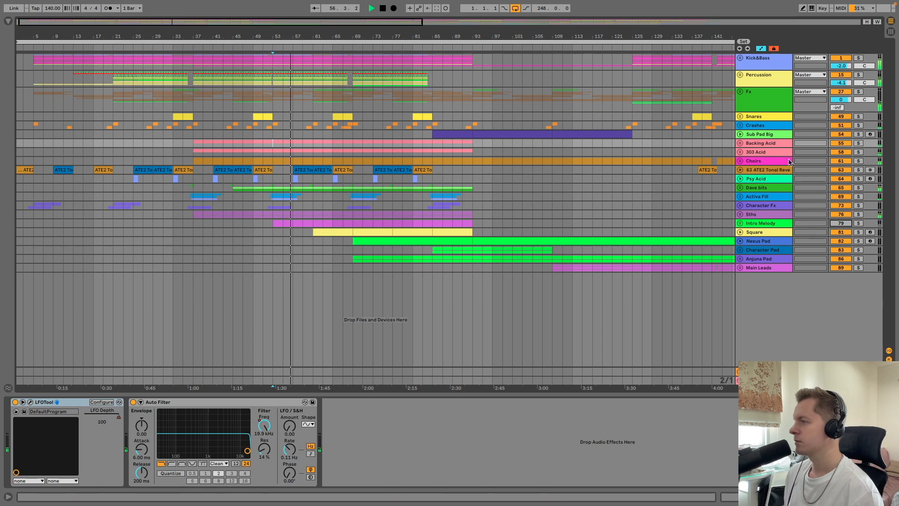
pyautogui.moveTo(545, 37); pyautogui.dragTo(421, 37)
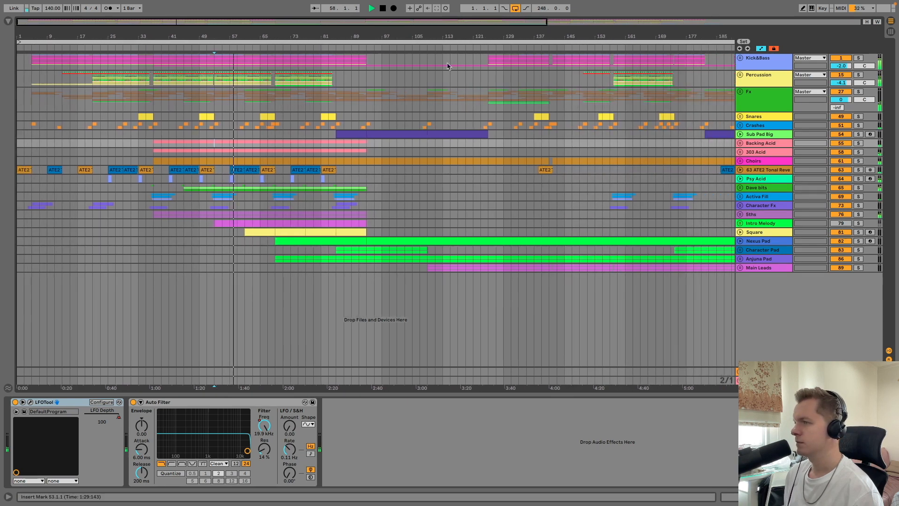
pyautogui.press('space')
# - Solo and unfold the Choirs group and inspect the Backing Choir track's Activa Backing rack
pyautogui.click(858, 161)
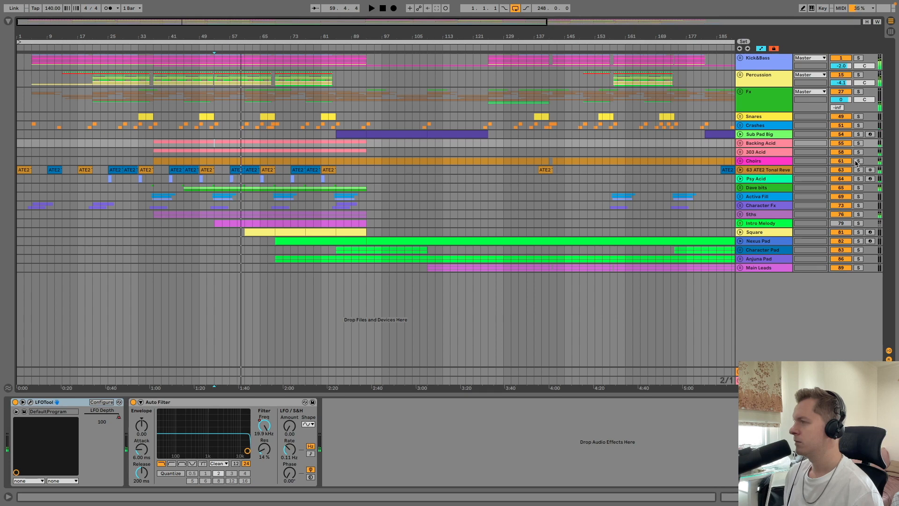
pyautogui.click(741, 161)
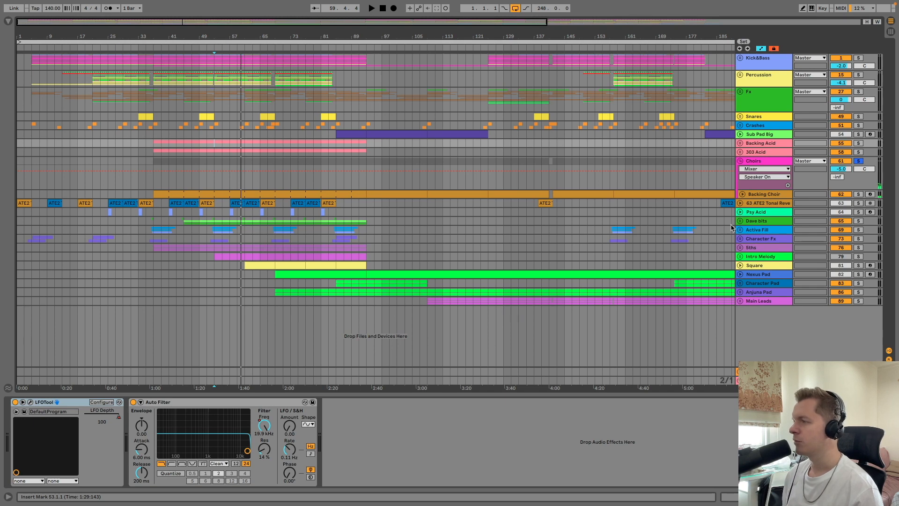
pyautogui.click(764, 194)
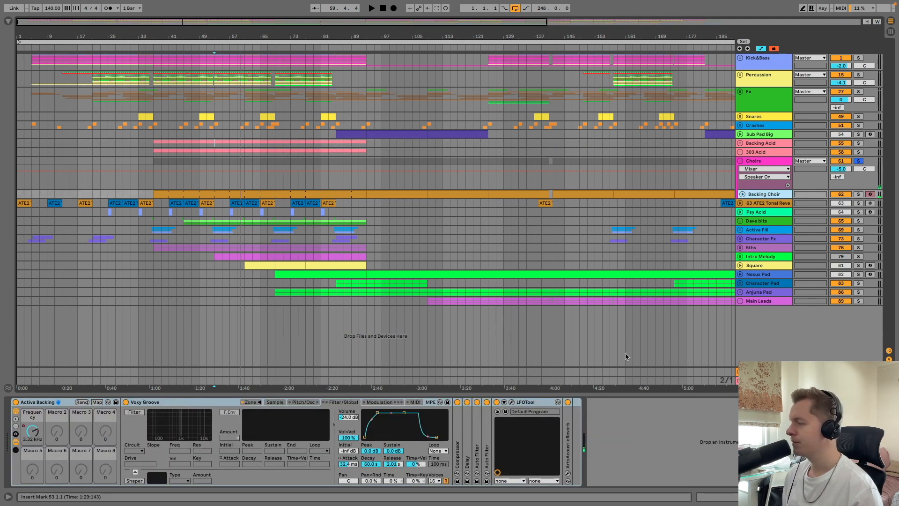
pyautogui.click(785, 166)
pyautogui.click(777, 195)
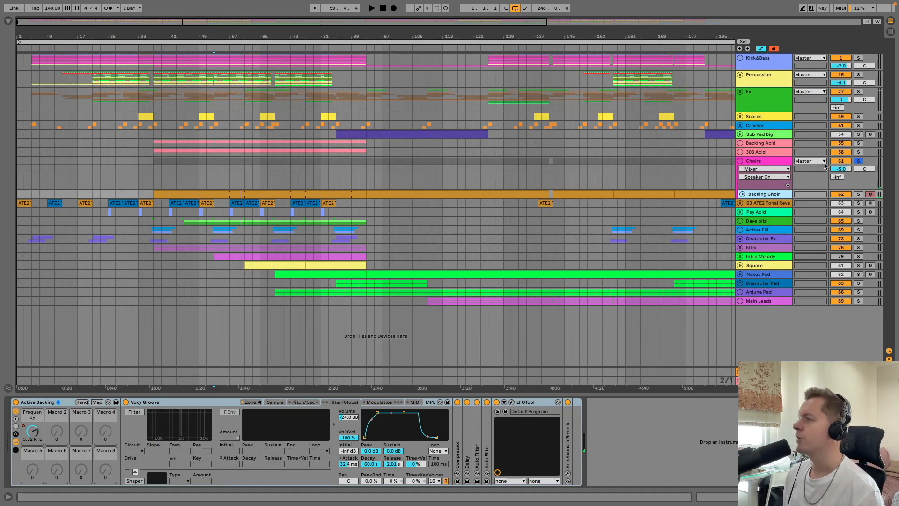
# - Play the unsoloed arrangement from bar 53 and display Backing Choir's Activa Backing Frequency automation on the unfolded track
pyautogui.click(284, 193)
pyautogui.press('space')
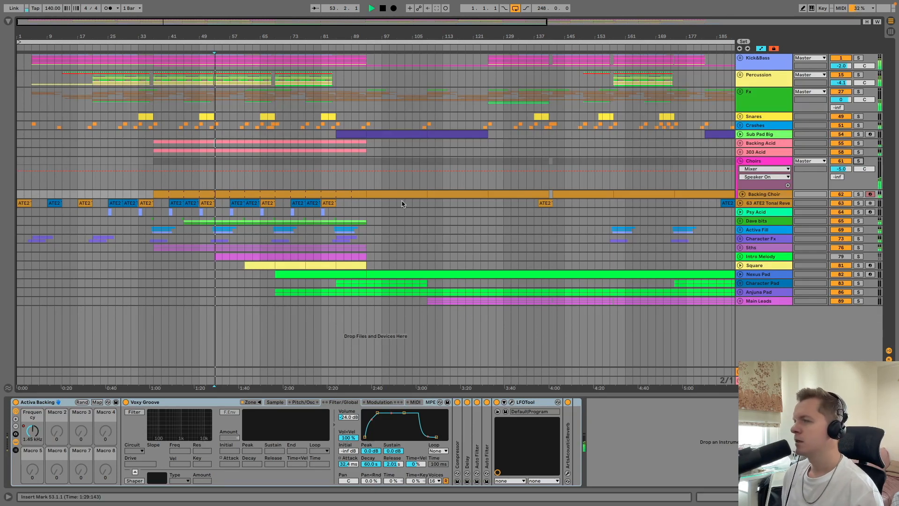
pyautogui.click(275, 187)
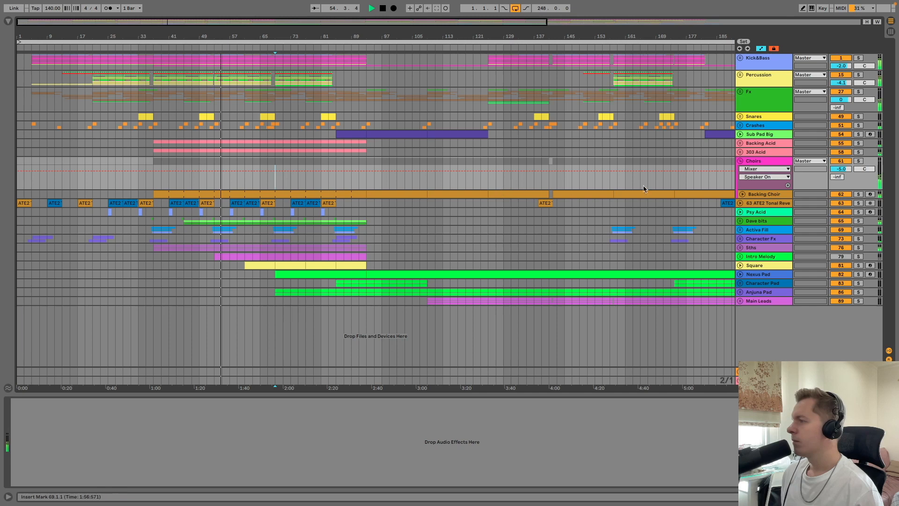
pyautogui.click(742, 193)
pyautogui.click(751, 202)
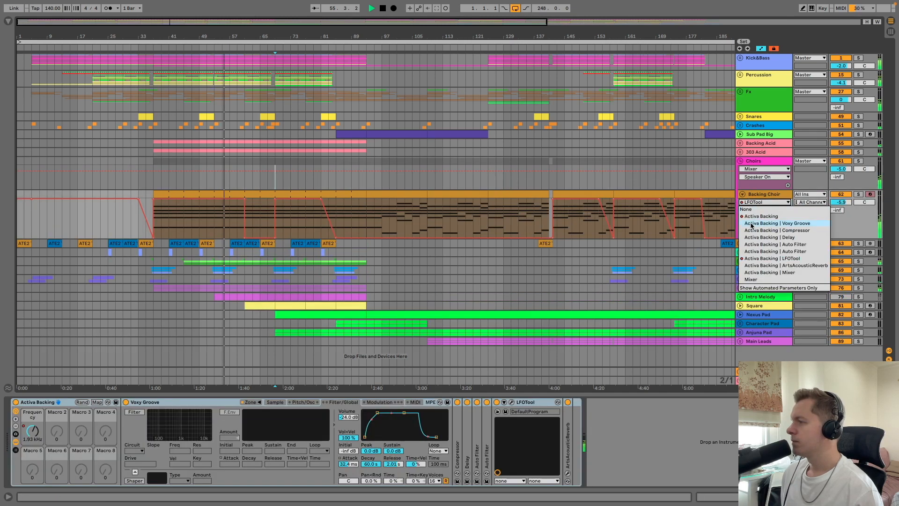
pyautogui.click(761, 216)
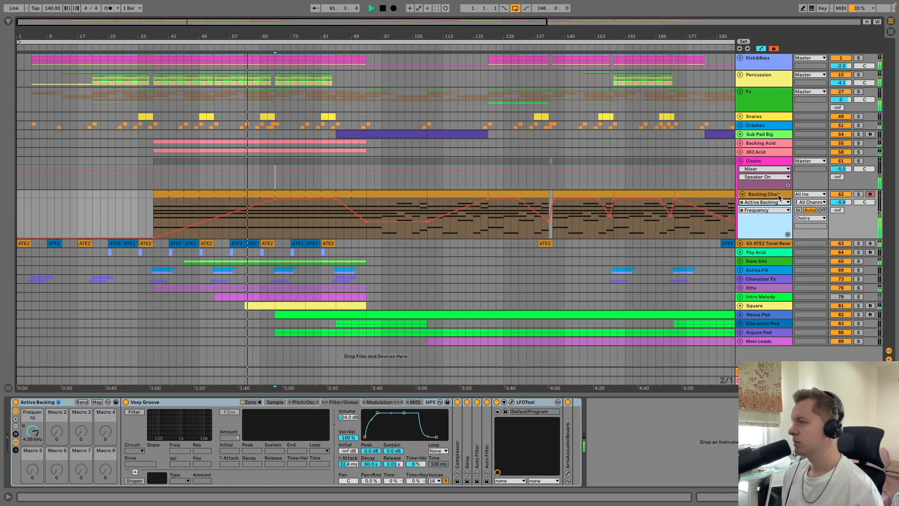
# - Fold the Backing Choir track and hide the automation lanes
pyautogui.click(754, 195)
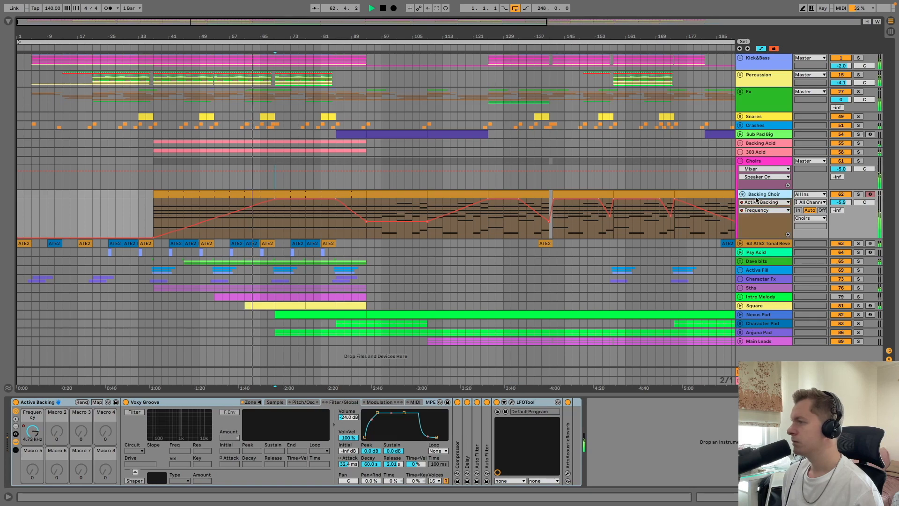
pyautogui.click(742, 195)
pyautogui.moveTo(206, 37); pyautogui.dragTo(384, 43)
pyautogui.press('a')
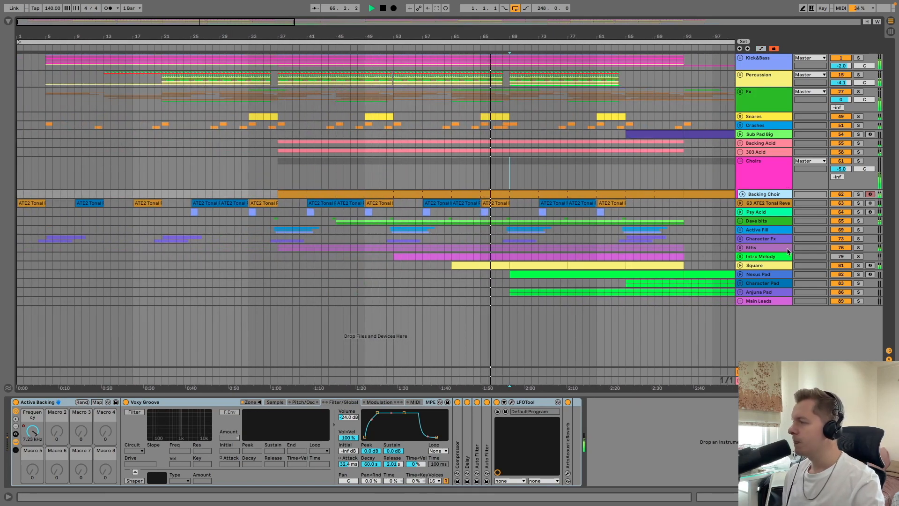
# - Unfold the ATE2 Tonal Reverse track to view its clips, stopping playback shortly after bar 69
pyautogui.click(764, 205)
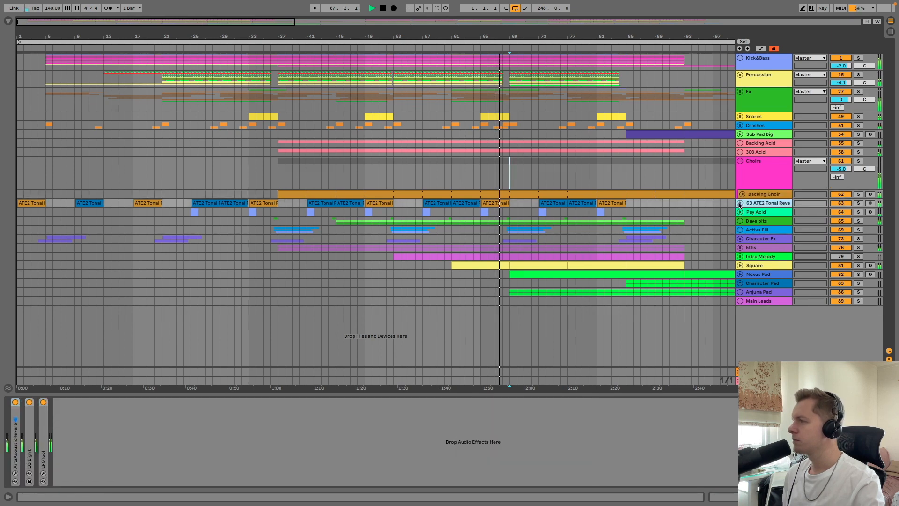
pyautogui.press('u')
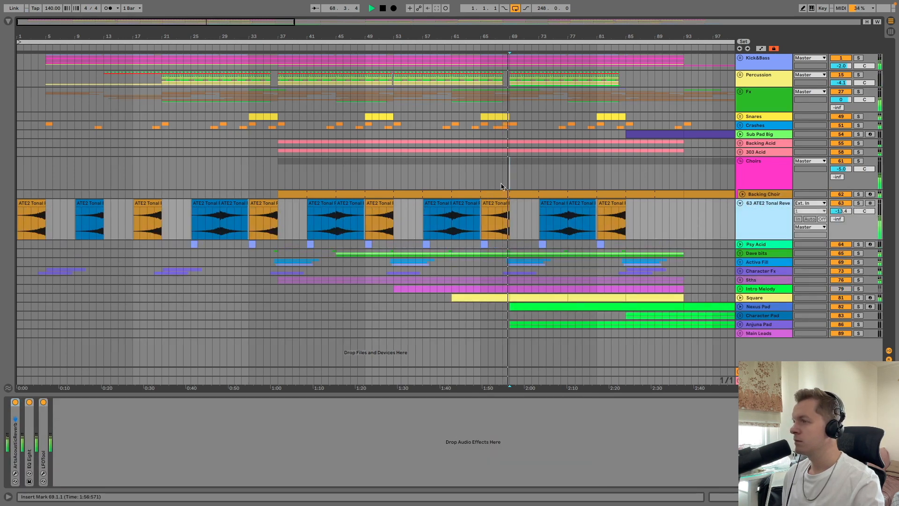
pyautogui.press('space')
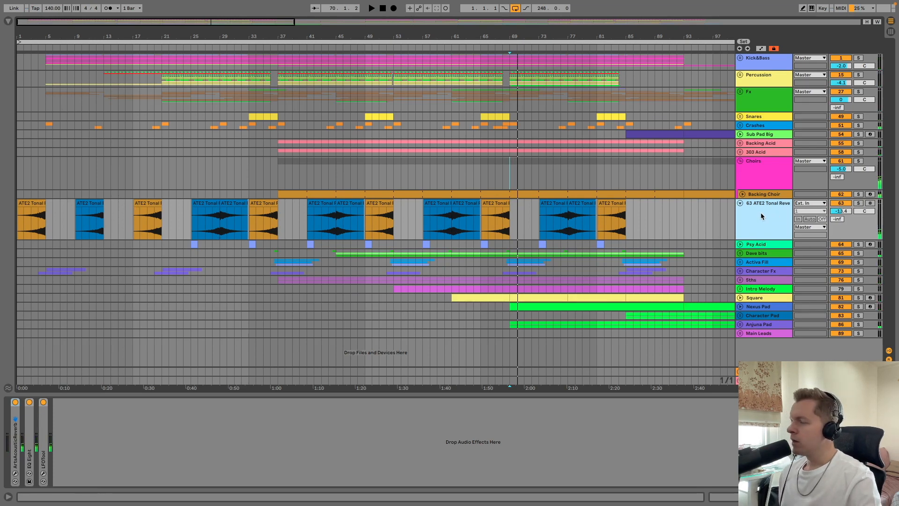
# - Solo the ATE2 Tonal Reverse track and audition its reversed clips from bars 4, 12 and 28
pyautogui.click(38, 222)
pyautogui.click(765, 218)
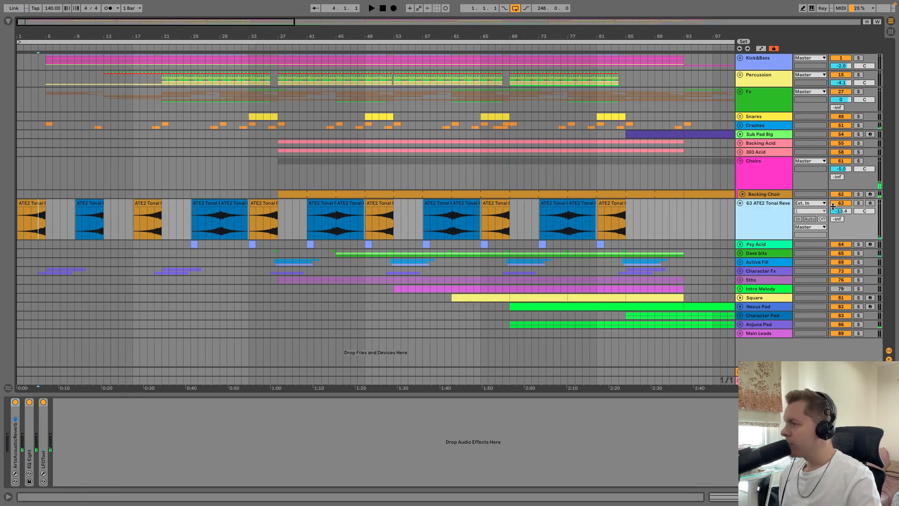
pyautogui.click(858, 203)
pyautogui.press('space')
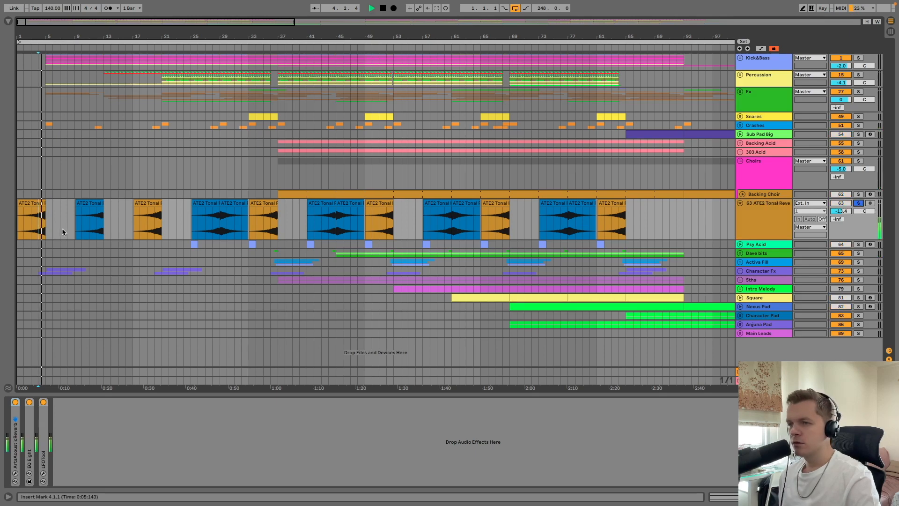
pyautogui.click(99, 230)
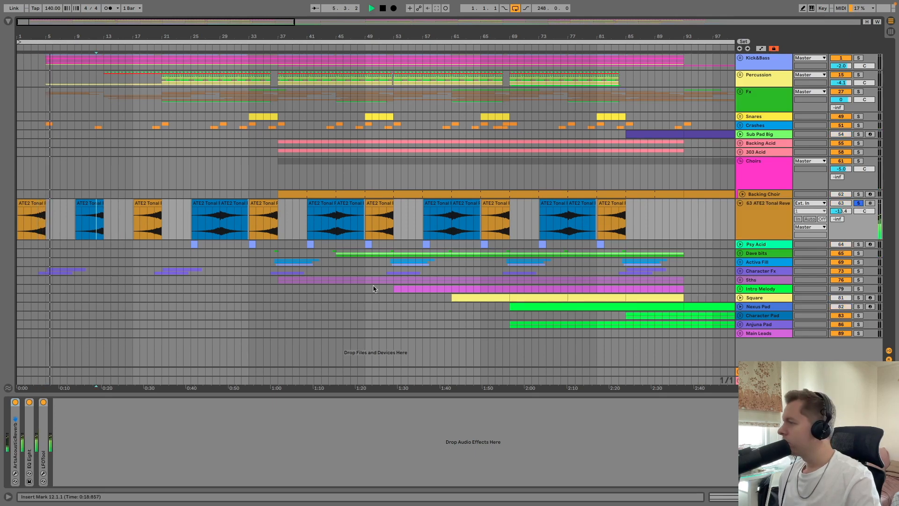
pyautogui.press('space')
pyautogui.press('space')
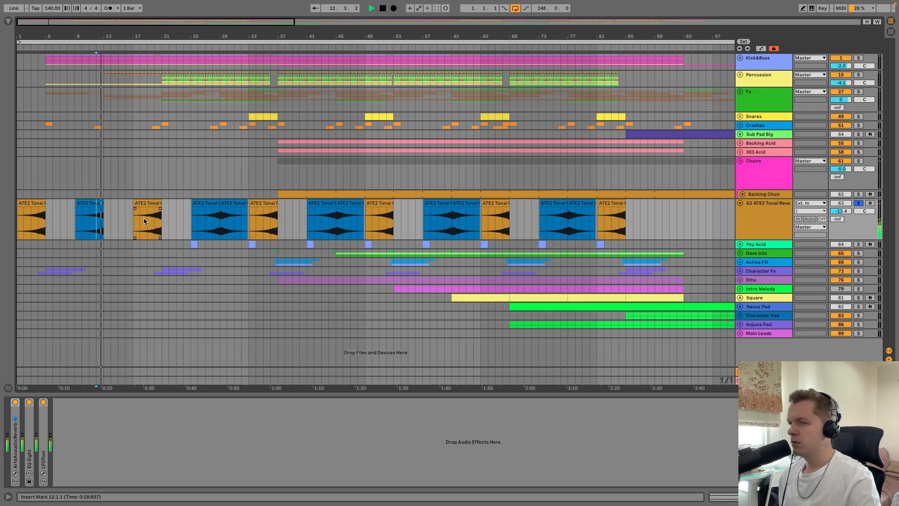
pyautogui.click(213, 226)
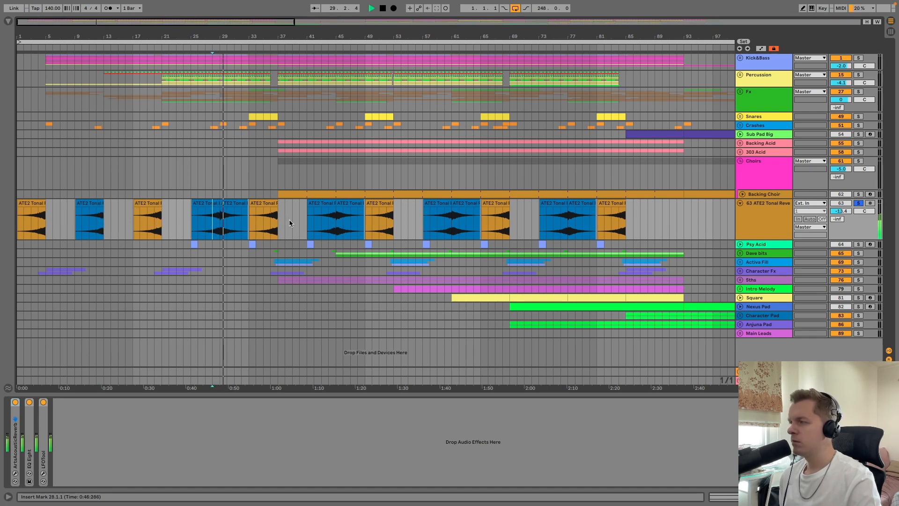
pyautogui.press('space')
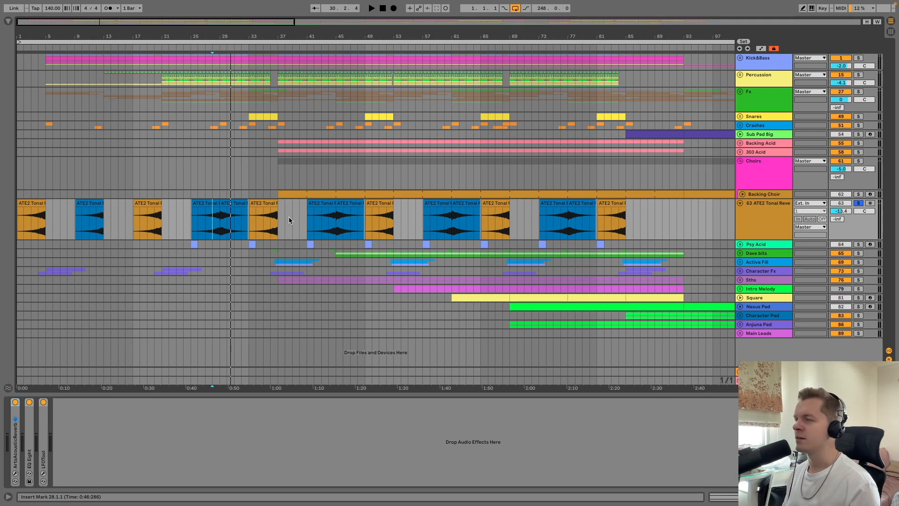
# - Fold ATE2 Tonal Reverse and Choirs, and solo the unfolded Psy Acid track with the insert marker at bar 25
pyautogui.click(740, 203)
pyautogui.click(740, 161)
pyautogui.click(750, 180)
pyautogui.click(740, 178)
pyautogui.click(195, 205)
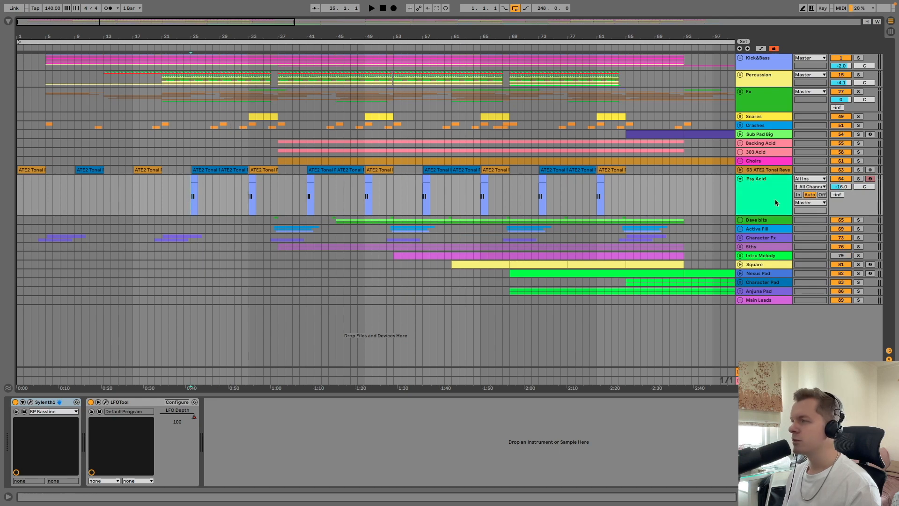
pyautogui.click(858, 178)
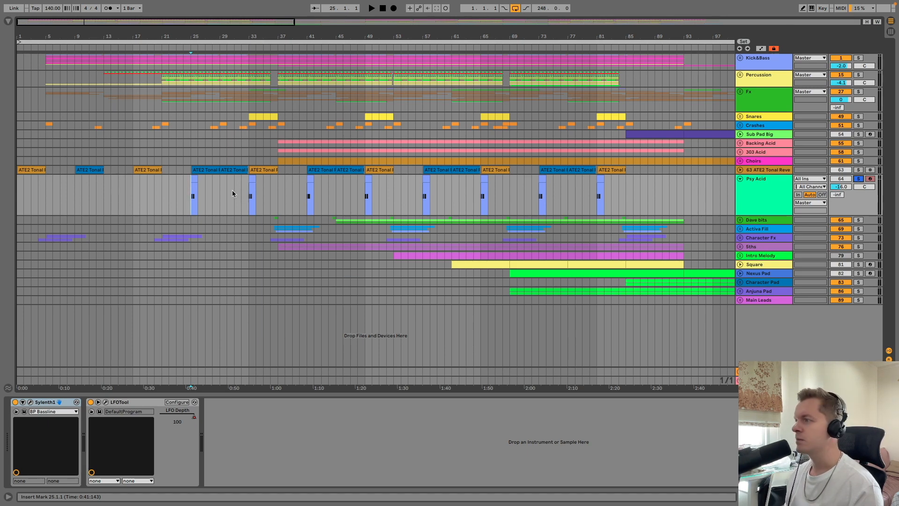
# - Inspect the Psy Acid track's Sylenth1 patch and play the soloed track from bar 25
pyautogui.click(30, 402)
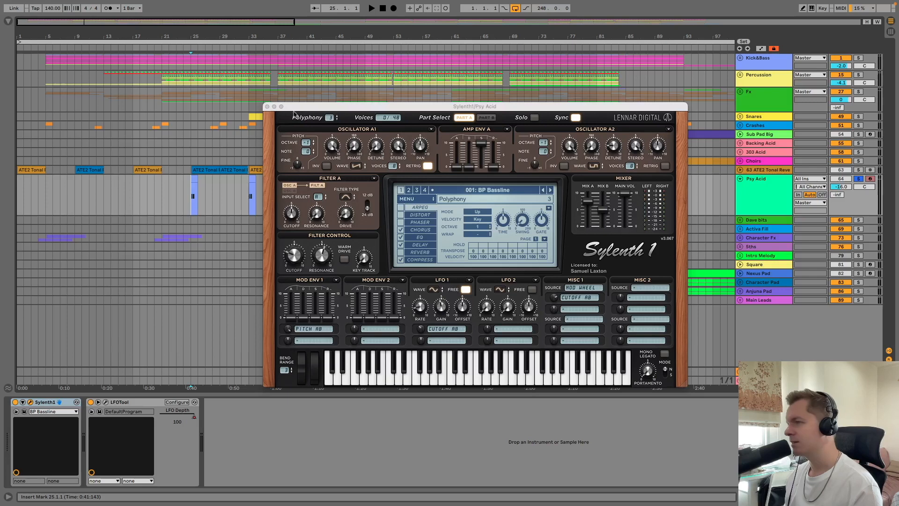
pyautogui.click(267, 107)
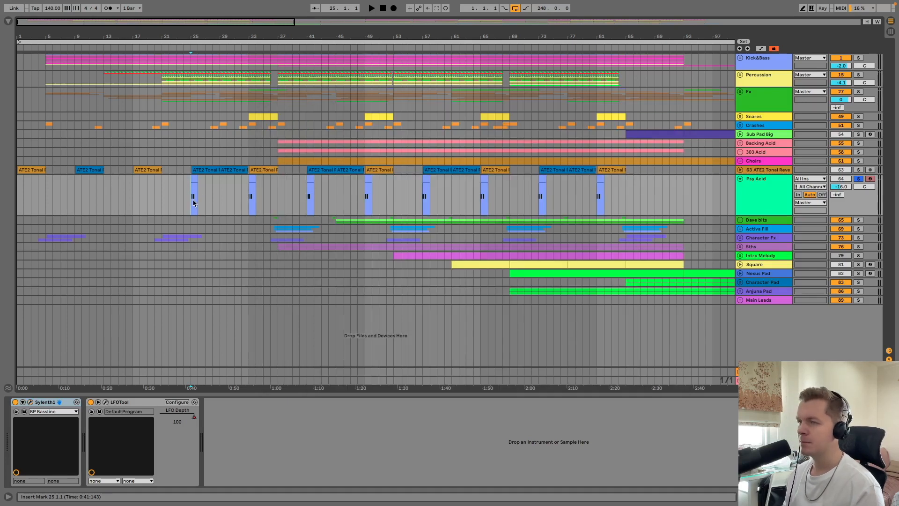
pyautogui.press('space')
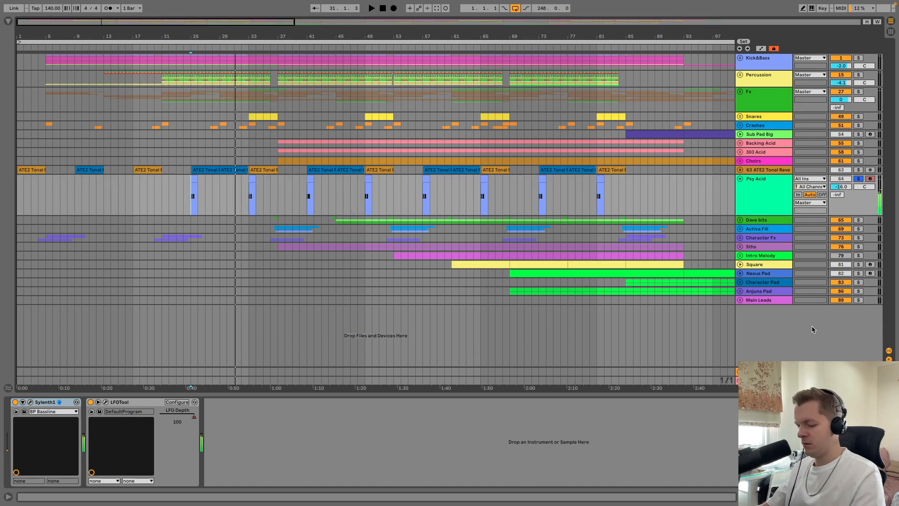
# - Show the Psy Acid track's LFOTool LFO Depth automation in a separate lane and set the main lane's automation to None
pyautogui.press('a')
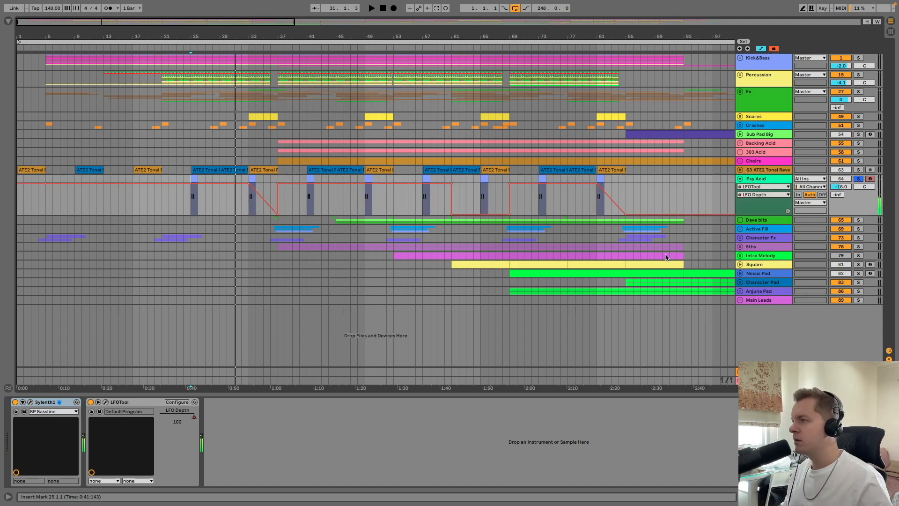
pyautogui.click(787, 211)
pyautogui.click(782, 187)
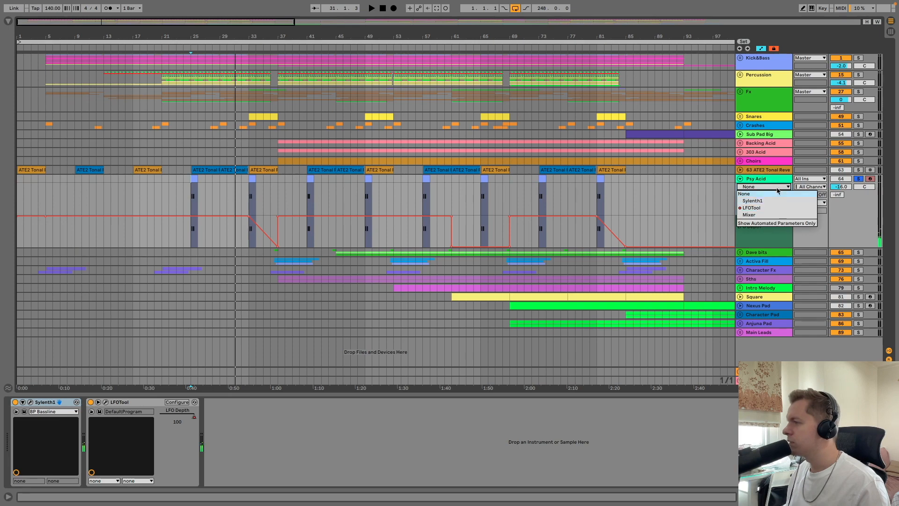
pyautogui.click(778, 194)
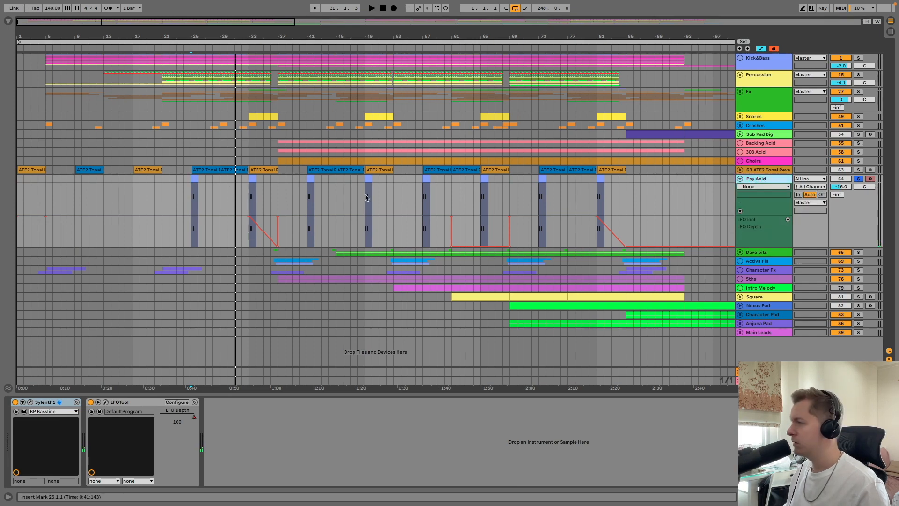
# - Look over the Psy Acid synth's settings again, close its window, and replay the soloed part from bar 25
pyautogui.click(31, 402)
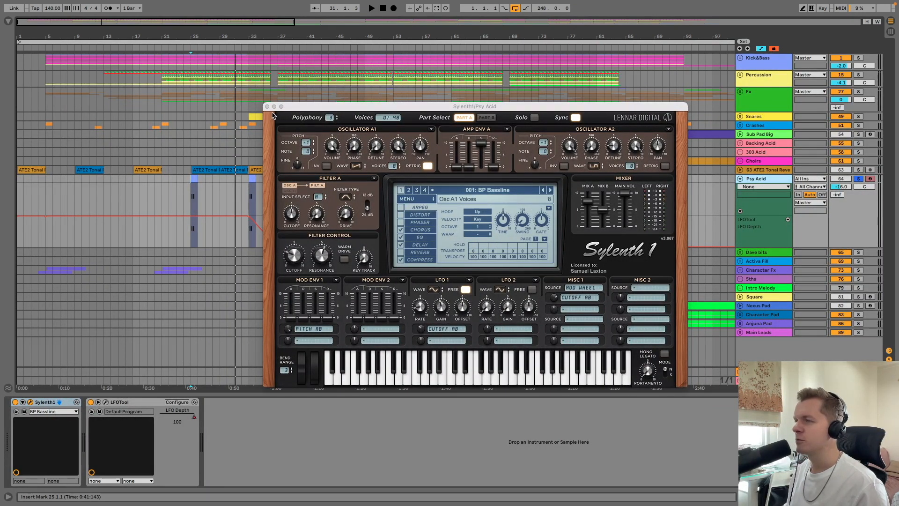
pyautogui.click(267, 106)
pyautogui.click(191, 201)
pyautogui.press('space')
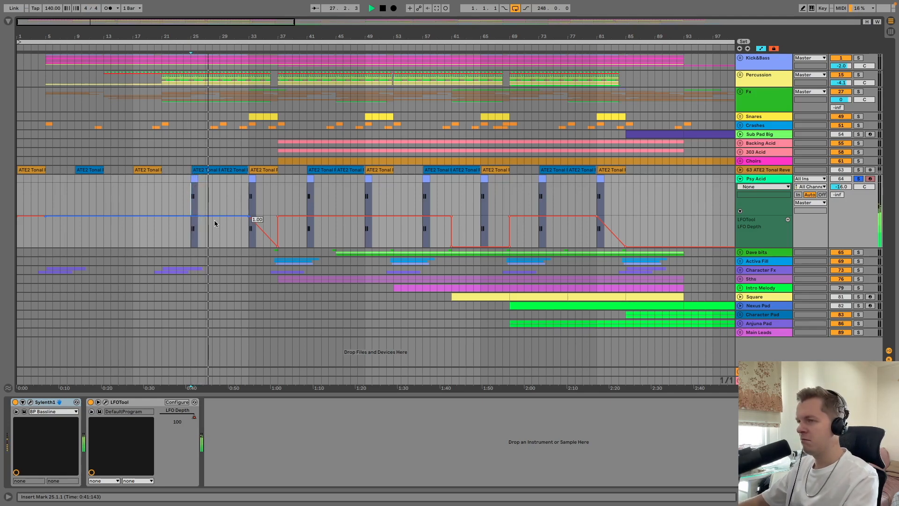
pyautogui.press('space')
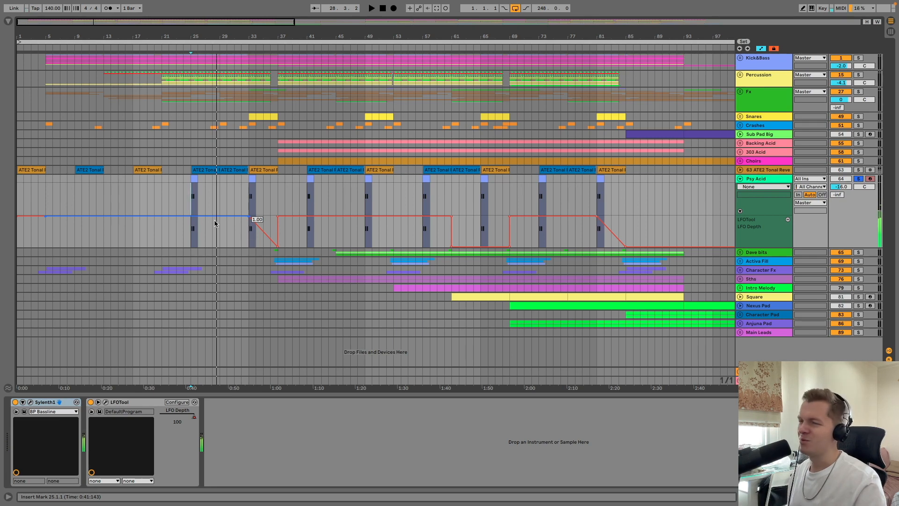
# - Unsolo Psy Acid and play it within the full mix from bar 24 and again from bar 41
pyautogui.click(858, 178)
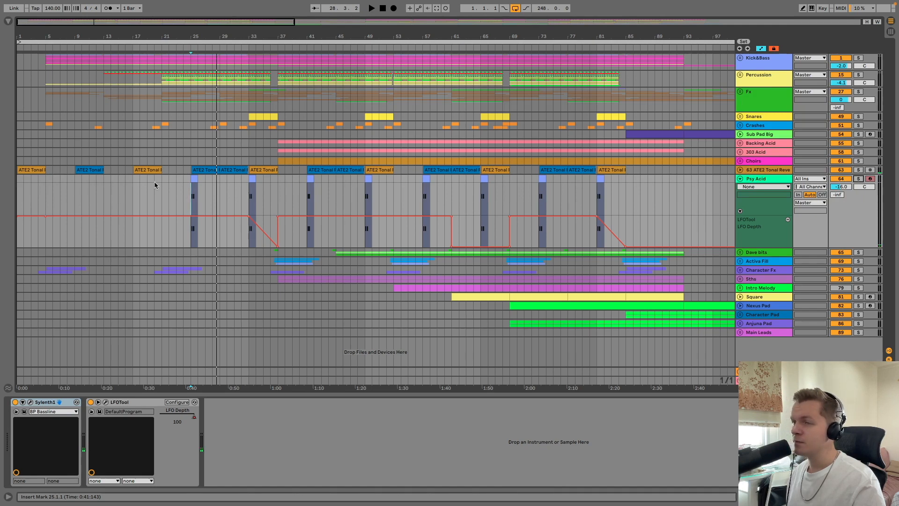
pyautogui.press('space')
pyautogui.click(184, 197)
pyautogui.press('space')
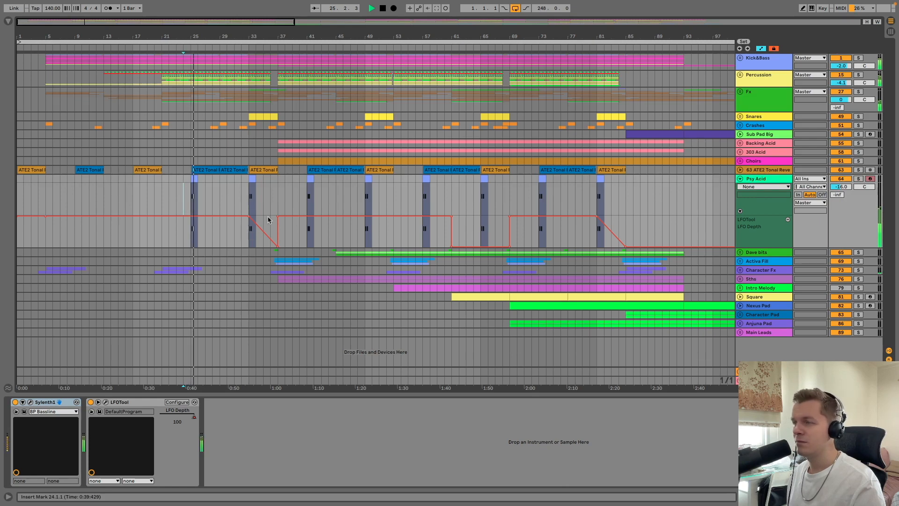
pyautogui.click(308, 199)
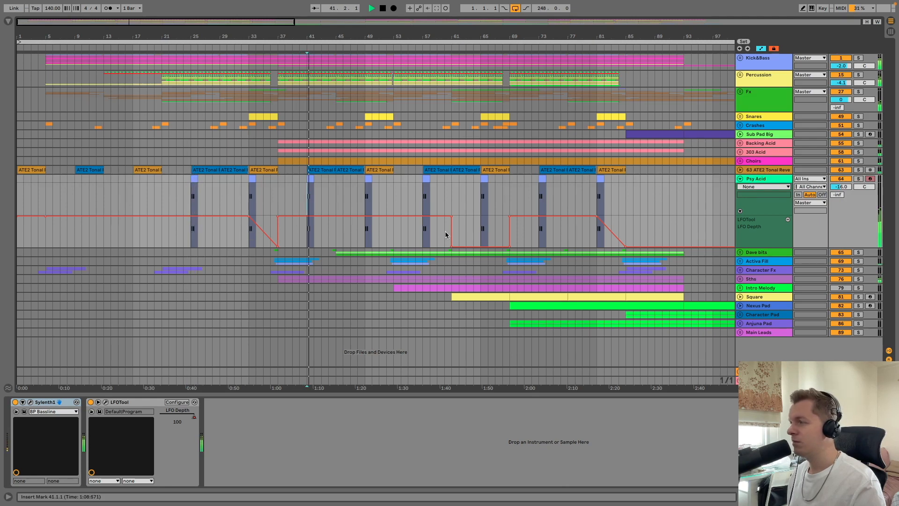
# - Hide the automation and fold the Psy Acid track, and expand and solo the Dave bits group
pyautogui.click(740, 179)
pyautogui.click(740, 179)
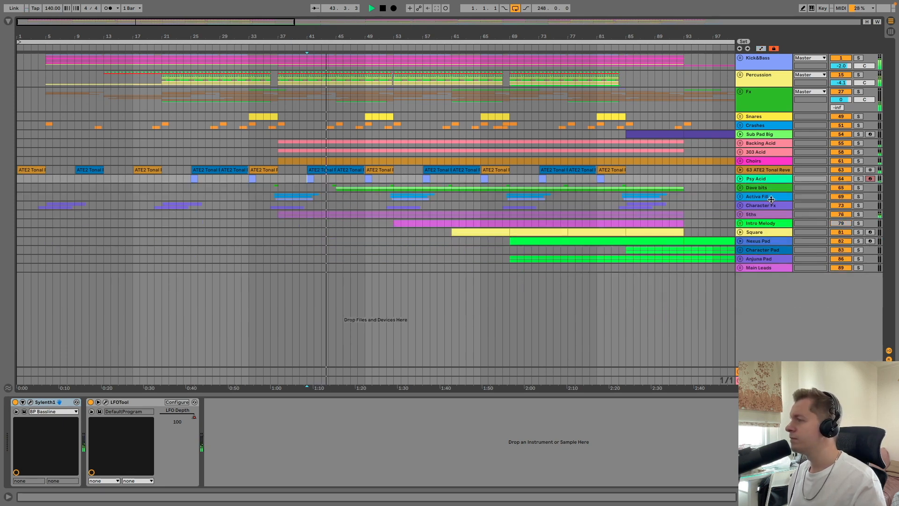
pyautogui.click(754, 189)
pyautogui.click(741, 188)
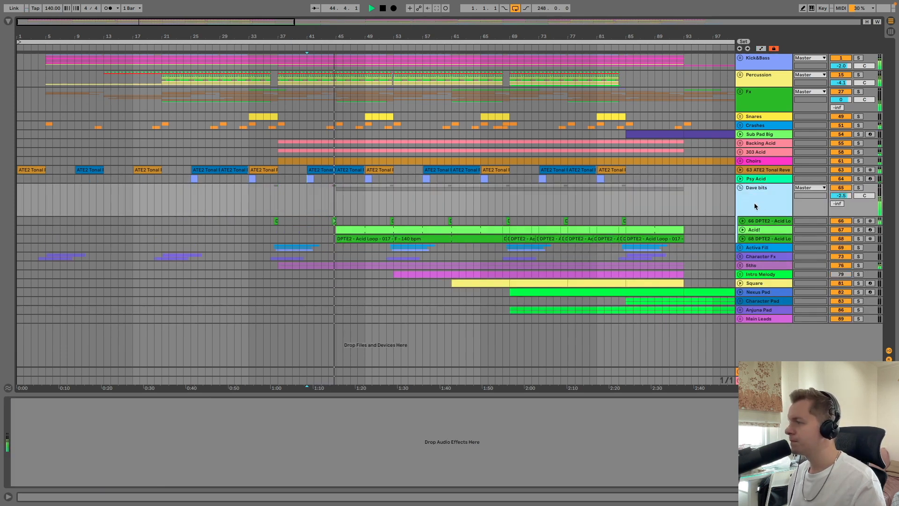
pyautogui.click(857, 189)
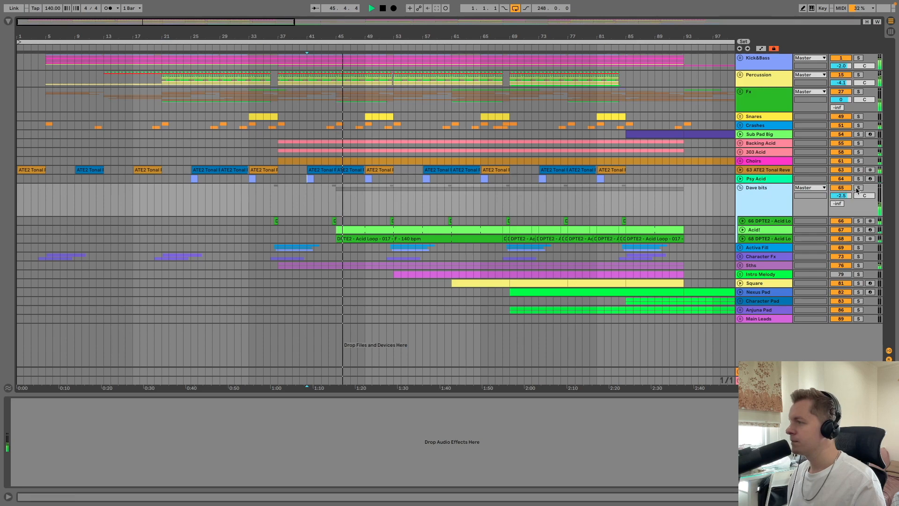
# - Examine the short Acid Loop - 002 clip just before bar 37 and unfold its track to show the waveform
pyautogui.click(276, 220)
pyautogui.scroll(10, 277, 221)
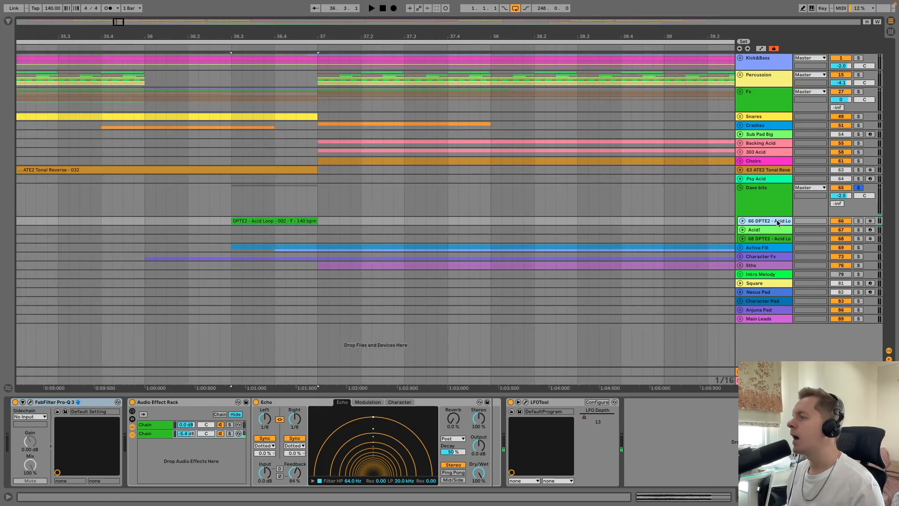
pyautogui.click(209, 220)
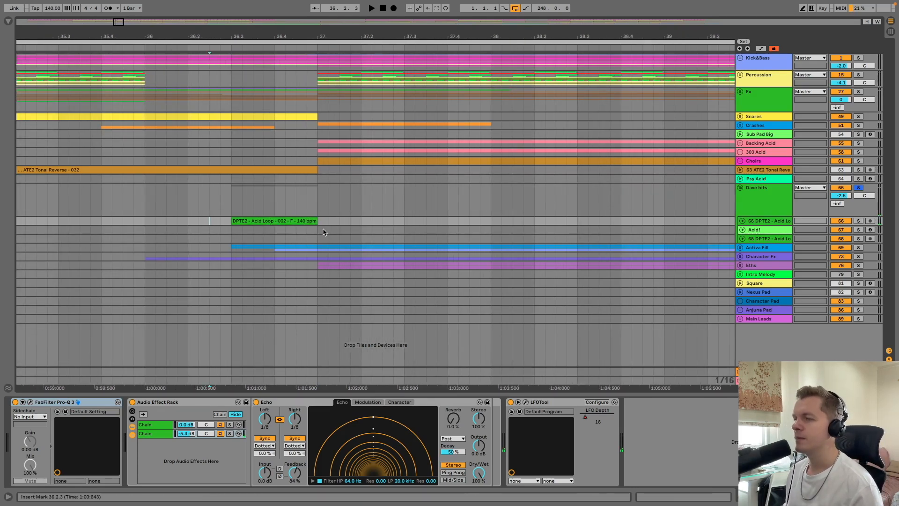
pyautogui.click(743, 221)
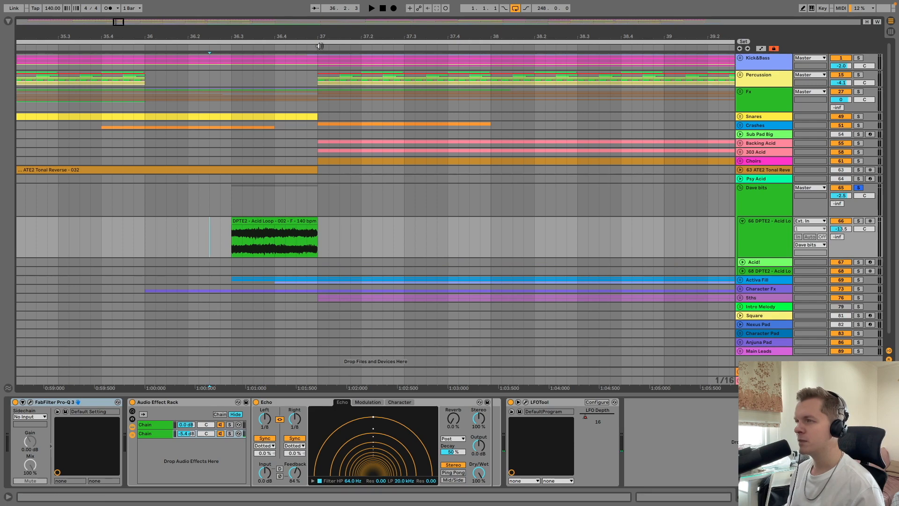
pyautogui.moveTo(320, 36); pyautogui.dragTo(149, 18)
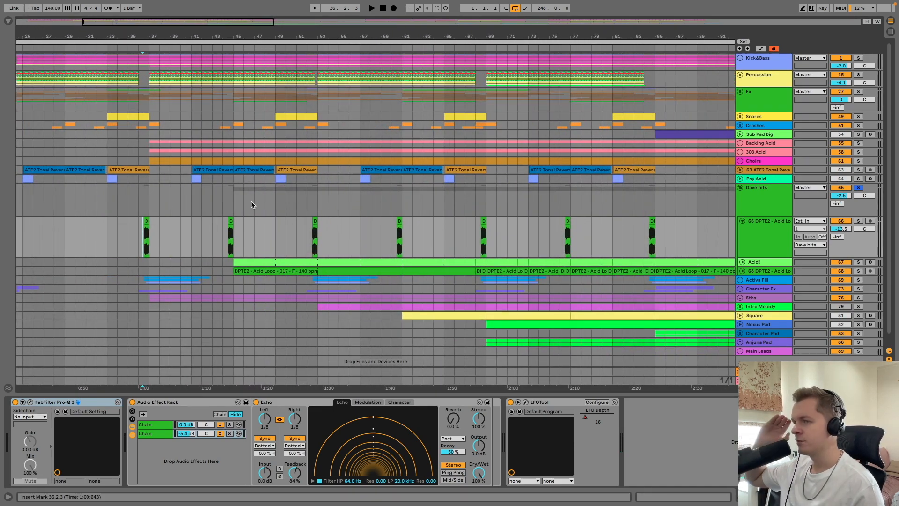
# - Play the Dave bits group soloed from bar 36 several times, and release the solo to hear it in the mix
pyautogui.press('space')
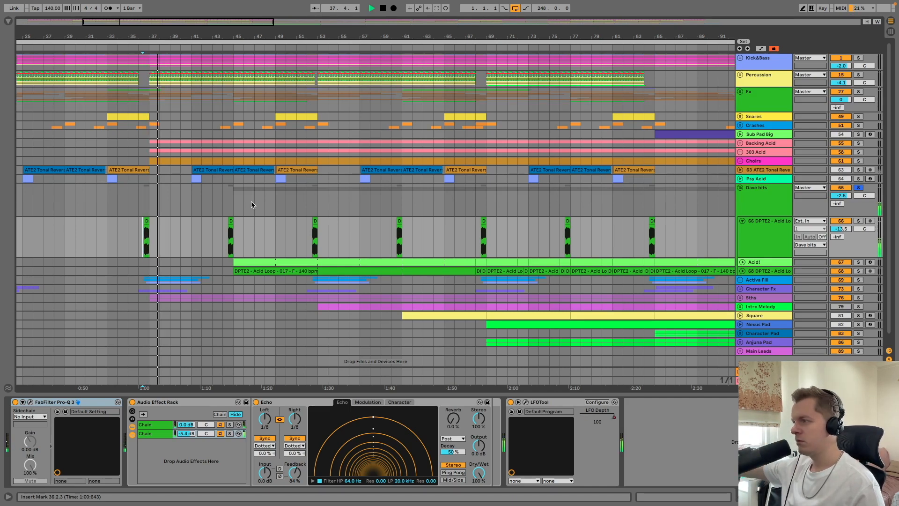
pyautogui.press('space')
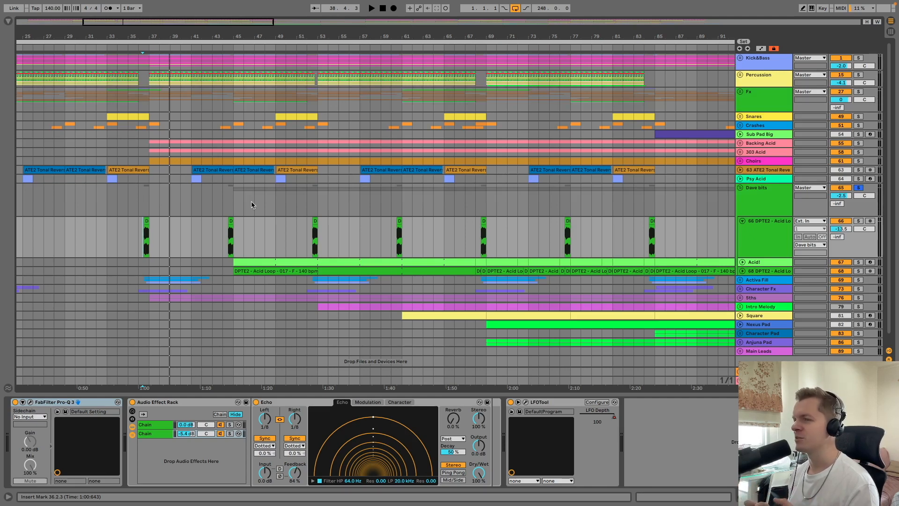
pyautogui.press('space')
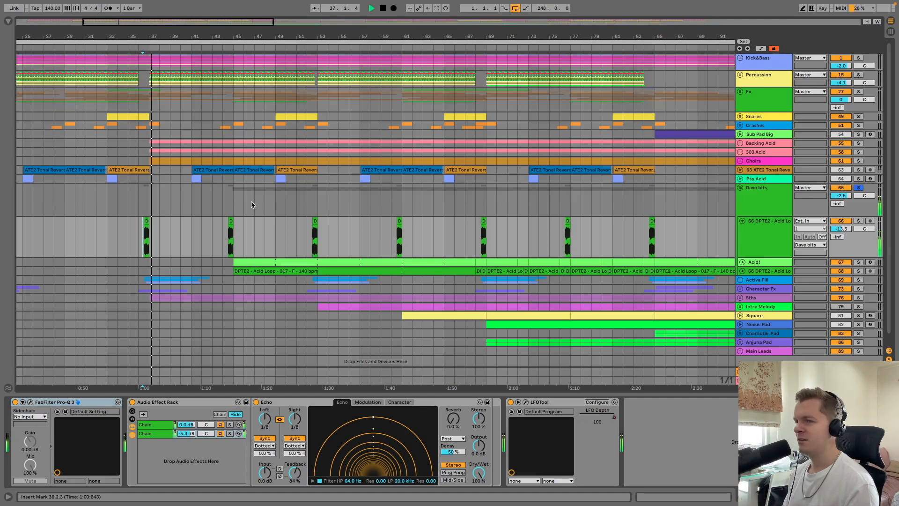
pyautogui.press('space')
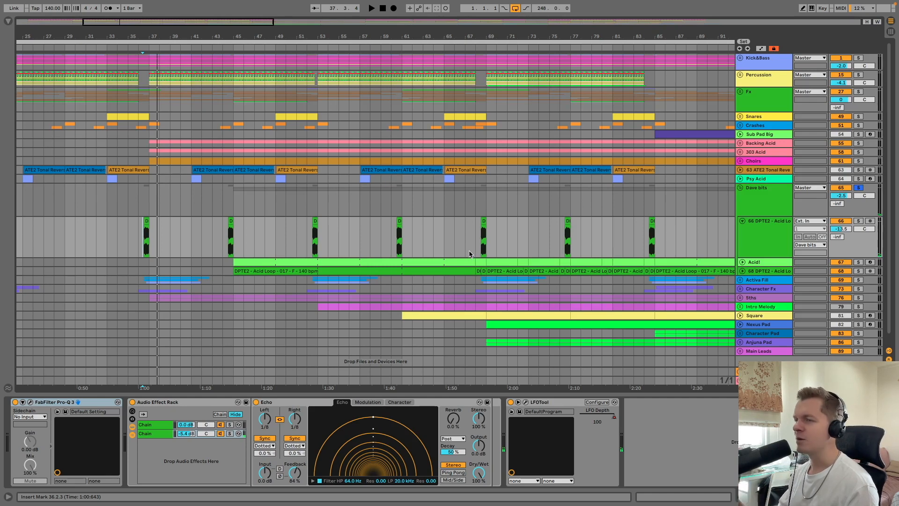
pyautogui.press('space')
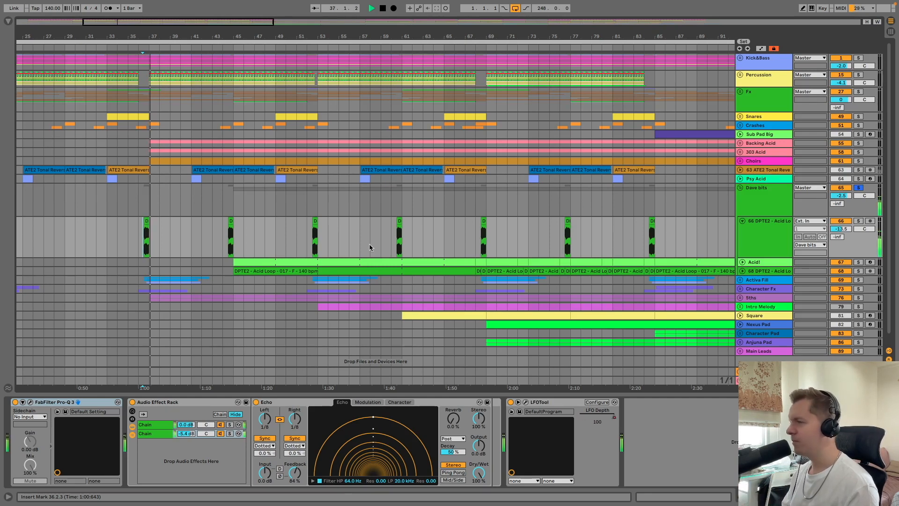
pyautogui.click(859, 188)
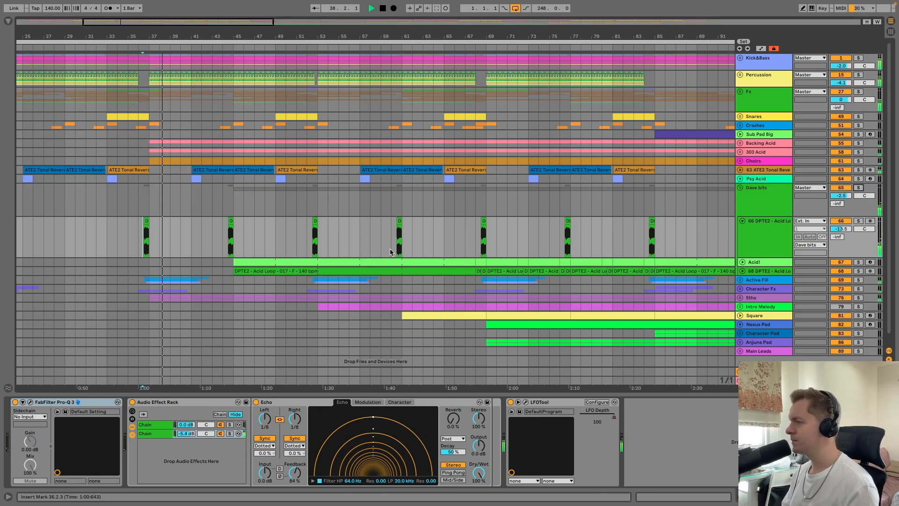
# - Solo and unfold the Acid! track, and play it from bar 69 while inspecting its Sylenth1 patch
pyautogui.click(858, 262)
pyautogui.click(742, 262)
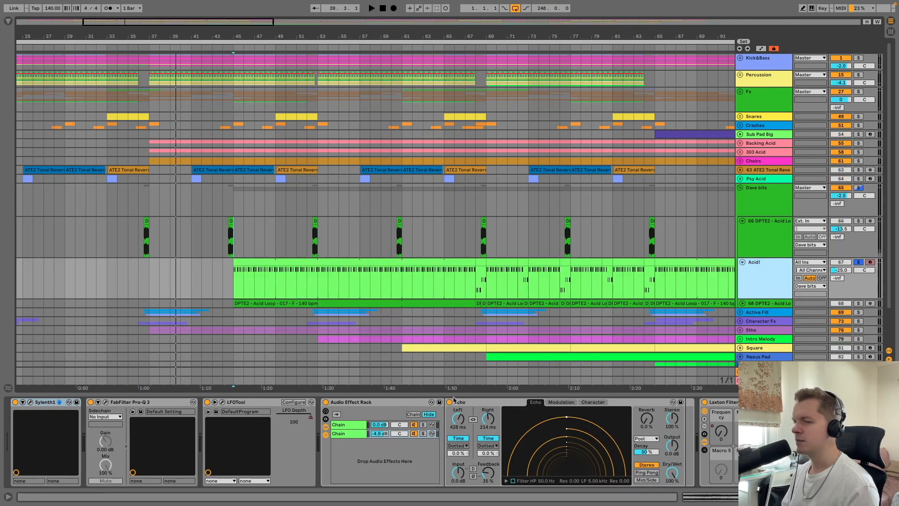
pyautogui.press('space')
pyautogui.click(488, 289)
pyautogui.press('space')
pyautogui.press('space')
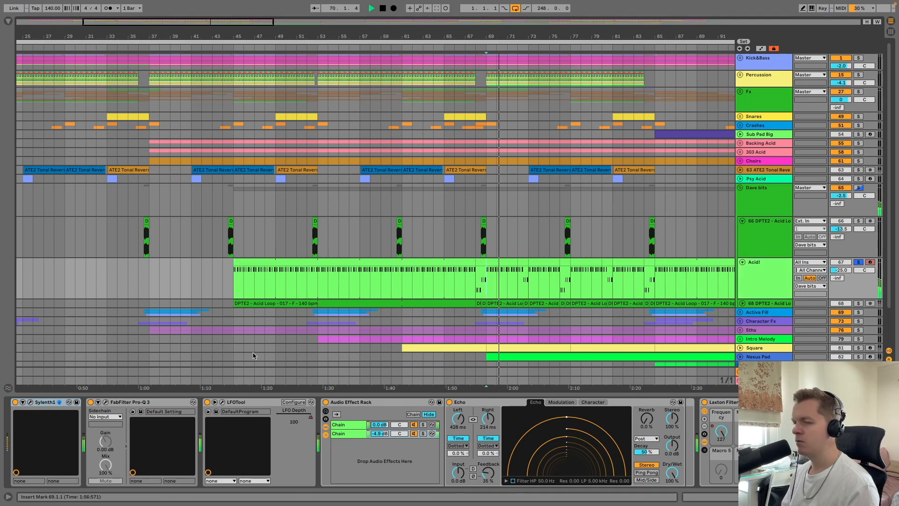
pyautogui.click(30, 402)
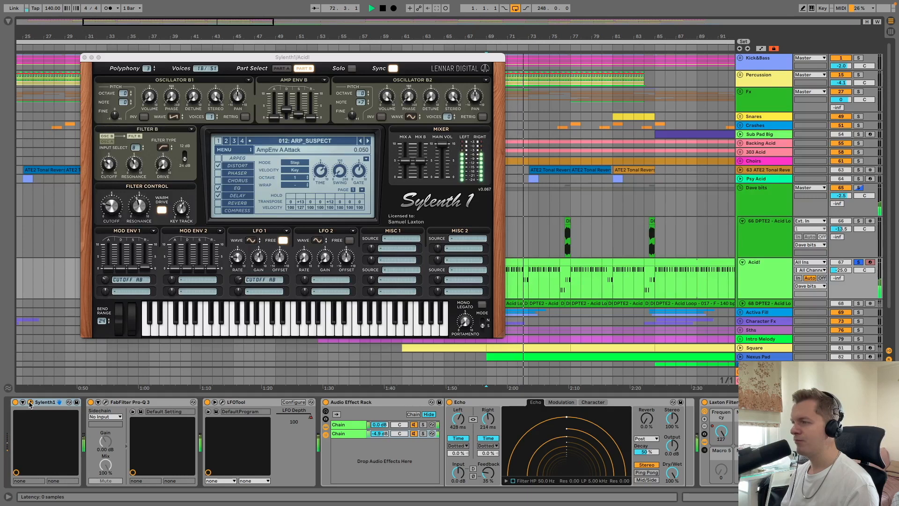
pyautogui.click(30, 402)
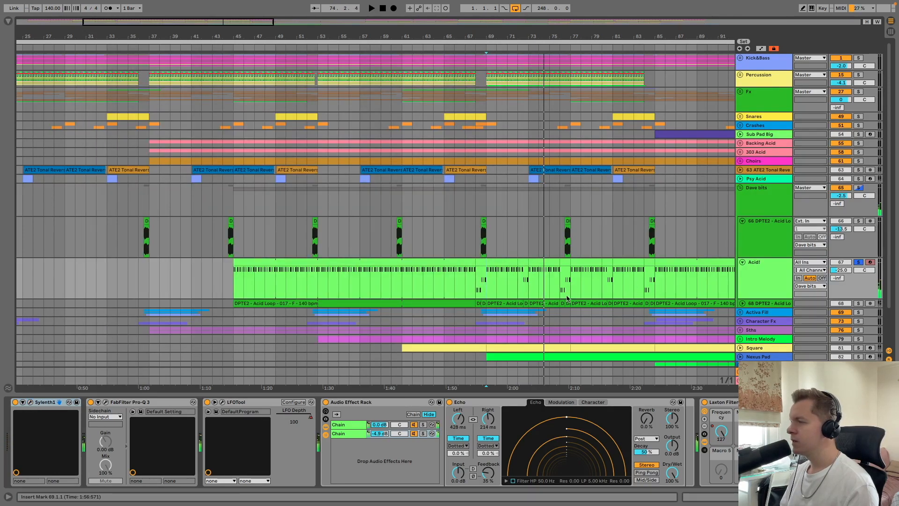
# - Unsolo and fold the Acid! track, fold the Acid Loop - 002 track, and unfold track 68 with Acid Loop - 017
pyautogui.click(742, 265)
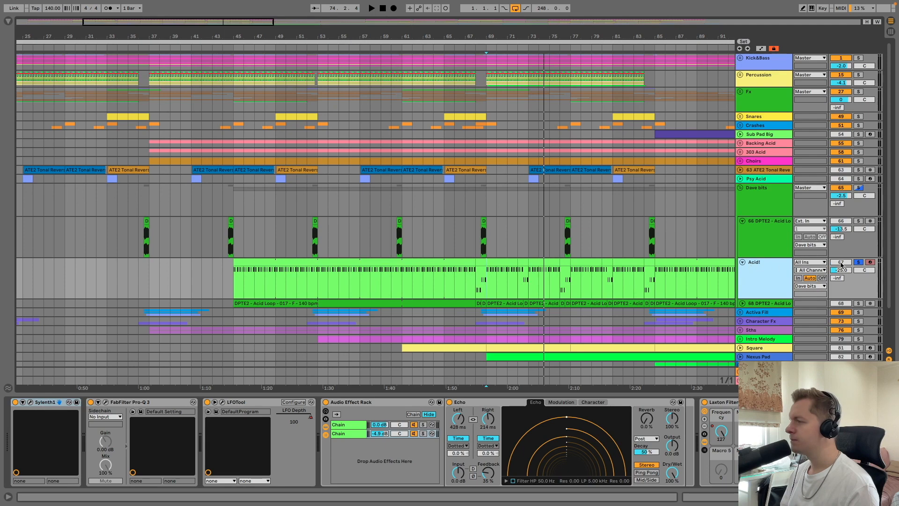
pyautogui.click(742, 221)
pyautogui.click(743, 231)
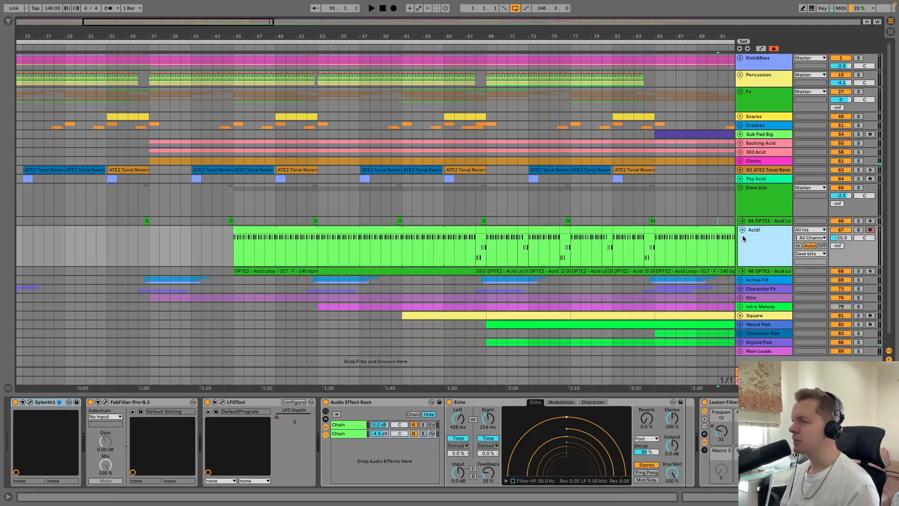
pyautogui.click(743, 240)
pyautogui.click(743, 240)
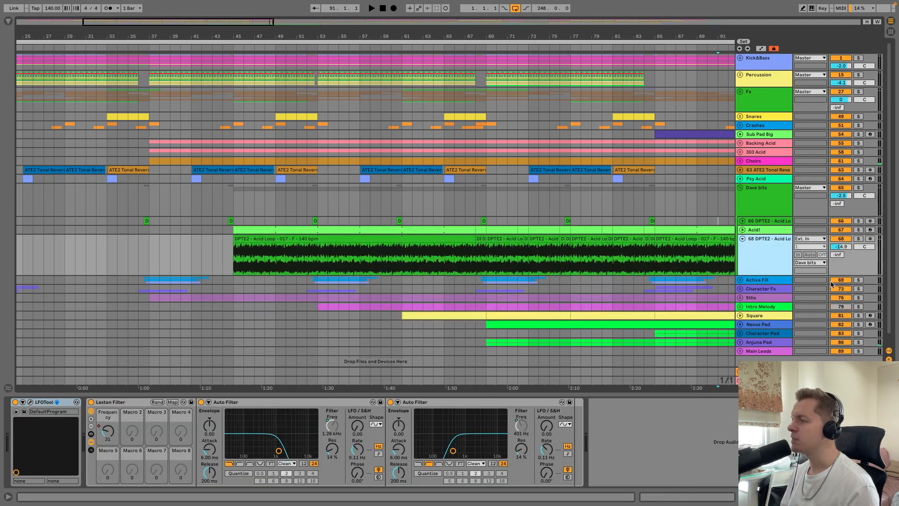
# - Solo track 68 and play its Acid Loop - 017 audio, moving the playback start from bar 45 on to bar 67
pyautogui.click(233, 263)
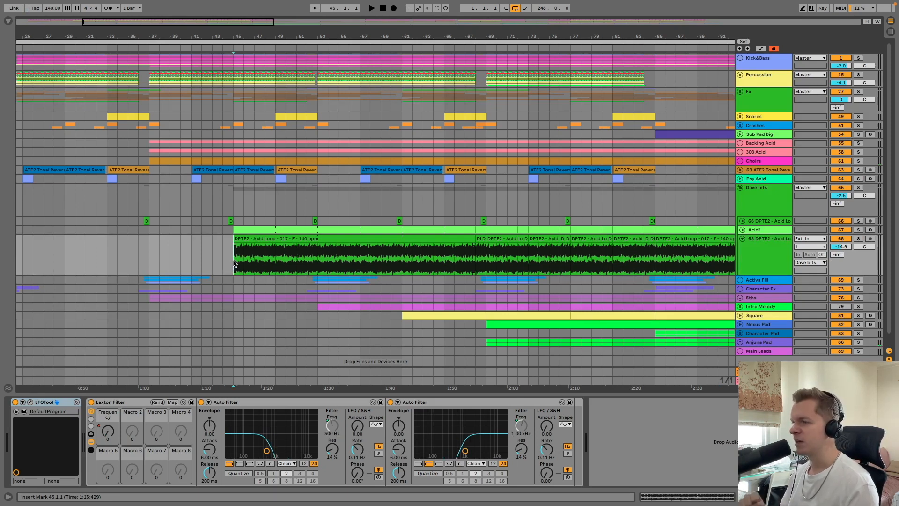
pyautogui.click(859, 238)
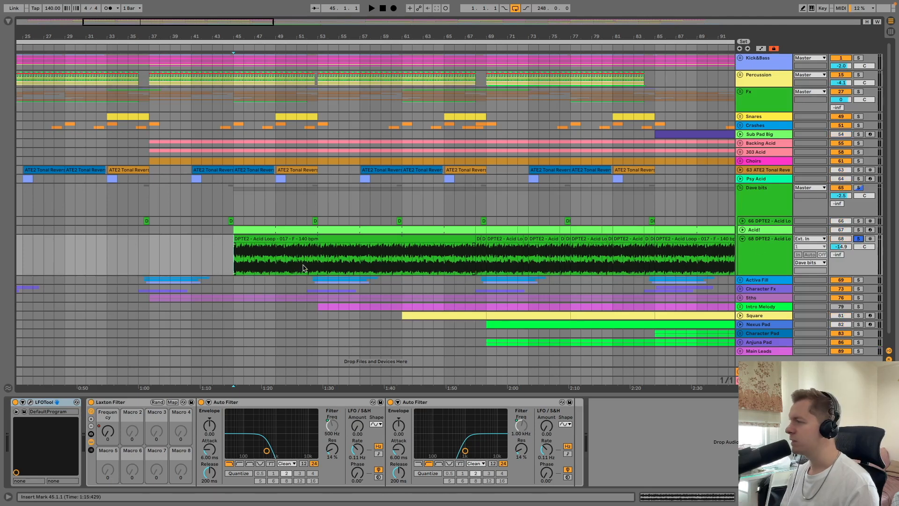
pyautogui.click(384, 262)
pyautogui.click(474, 258)
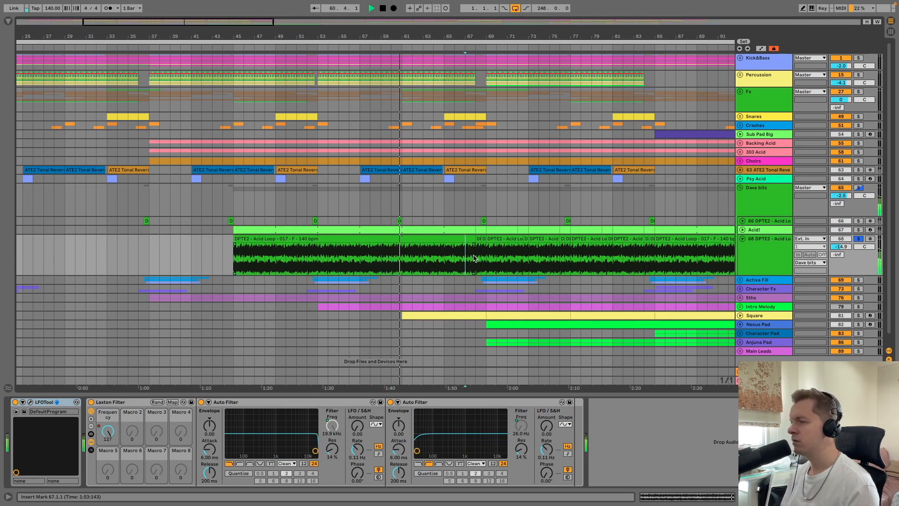
# - Move the playback start on track 68 to bar 68, stop playback and release the track's solo
pyautogui.click(474, 258)
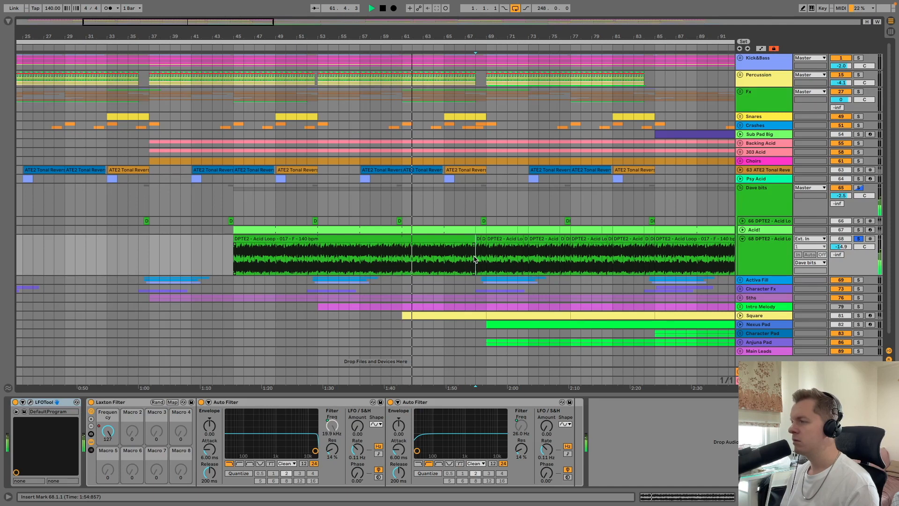
pyautogui.press('space')
pyautogui.click(859, 230)
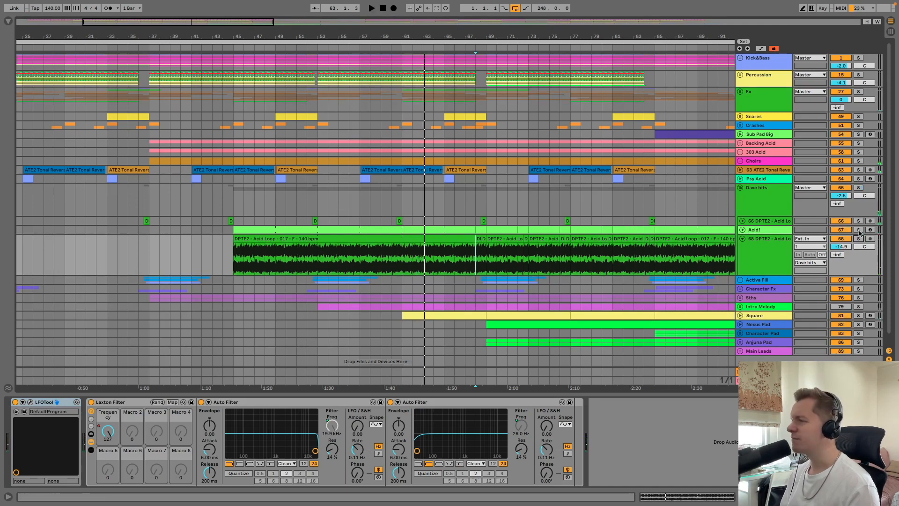
# - Solo the Dave bits group, play it from bar 64, and release the solo
pyautogui.click(859, 188)
pyautogui.click(421, 205)
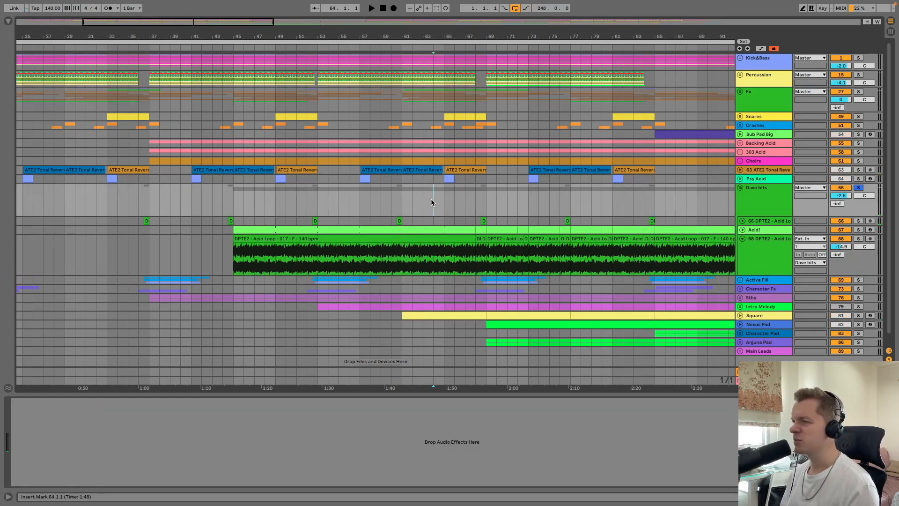
pyautogui.press('space')
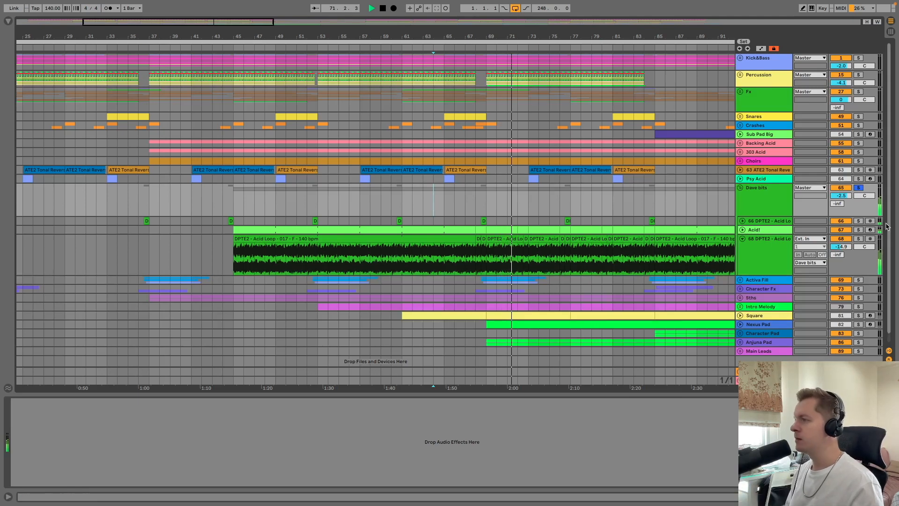
pyautogui.press('space')
pyautogui.click(858, 189)
# - Fold track 68 with Acid Loop - 017 and collapse the Dave bits group
pyautogui.click(751, 239)
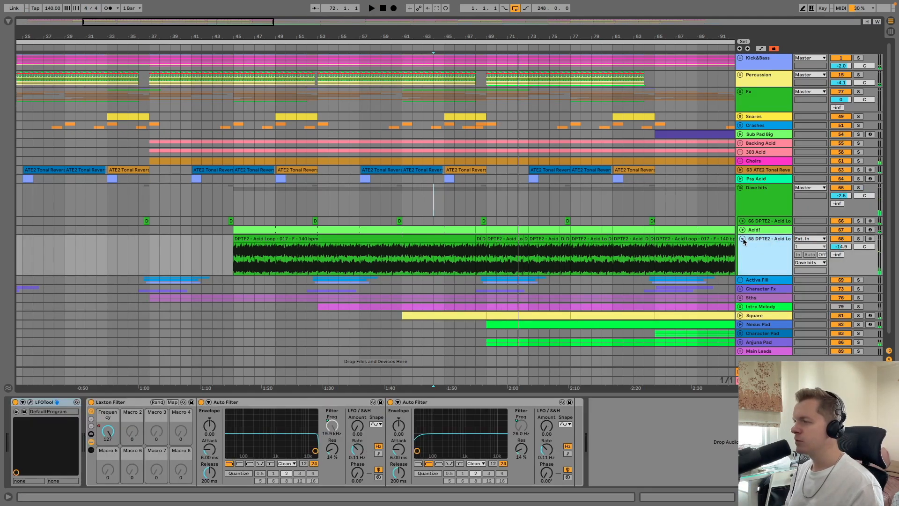
pyautogui.click(742, 239)
pyautogui.click(741, 191)
pyautogui.click(740, 188)
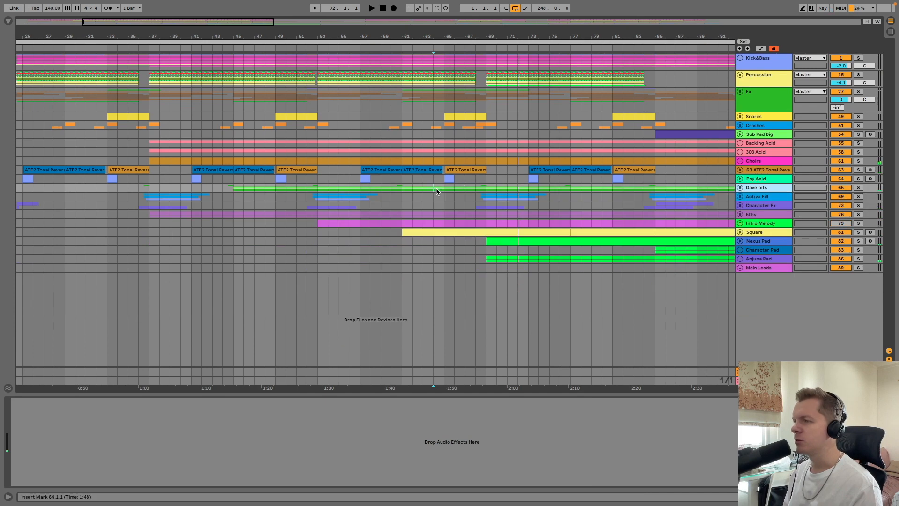
# - Play the full mix from bar 63 and again from bar 55 to hear the Dave bits in context
pyautogui.click(420, 191)
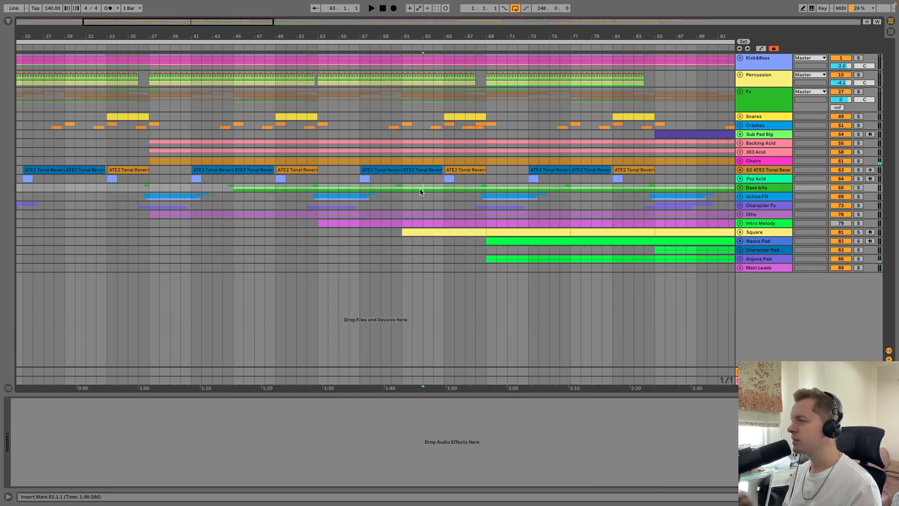
pyautogui.press('space')
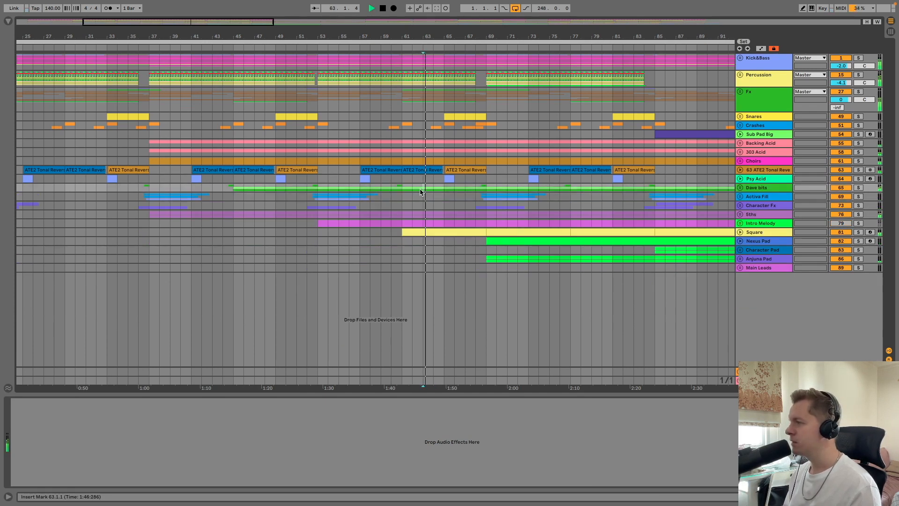
pyautogui.press('space')
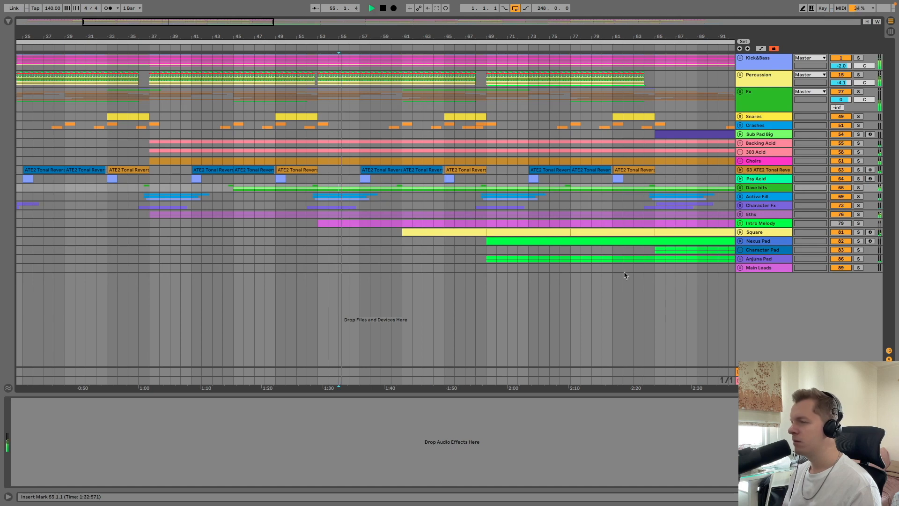
# - Unfold the Activa Fill group, play it soloed from its Percussion FX - 027 clip at bar 52.3, and release the solo
pyautogui.click(748, 197)
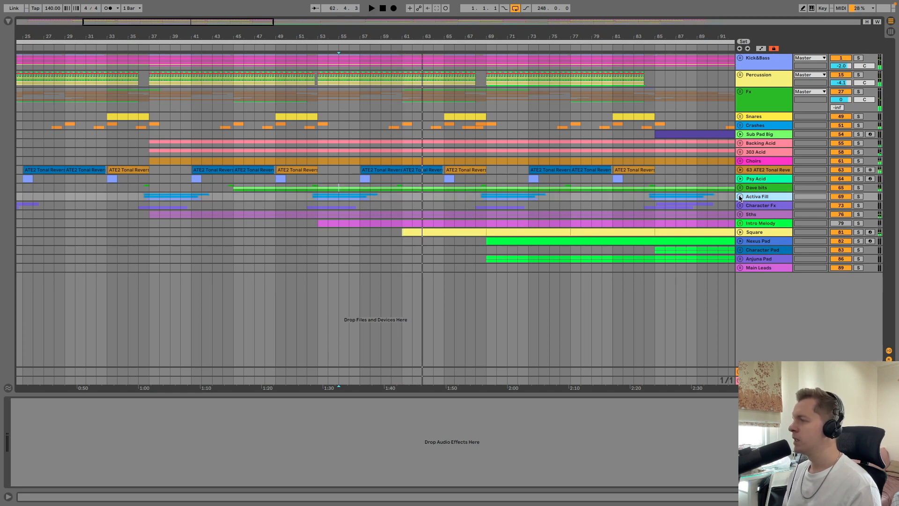
pyautogui.click(740, 197)
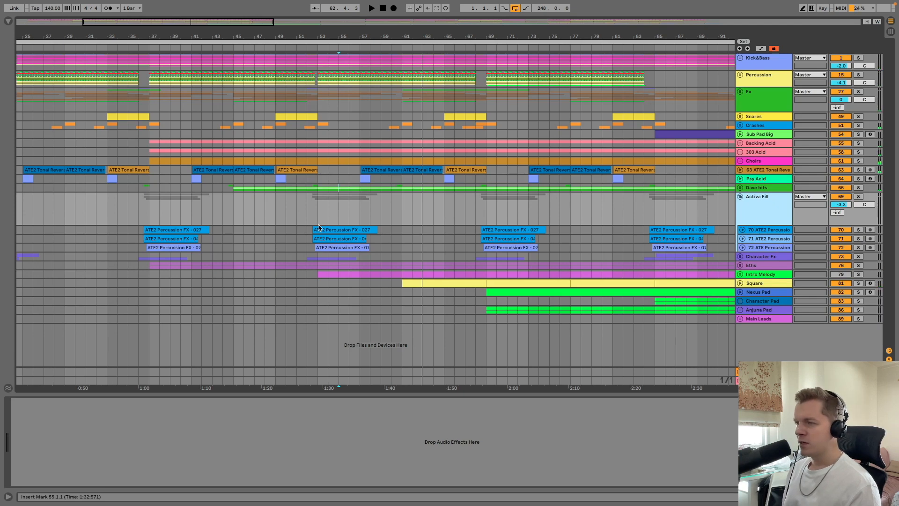
pyautogui.click(332, 230)
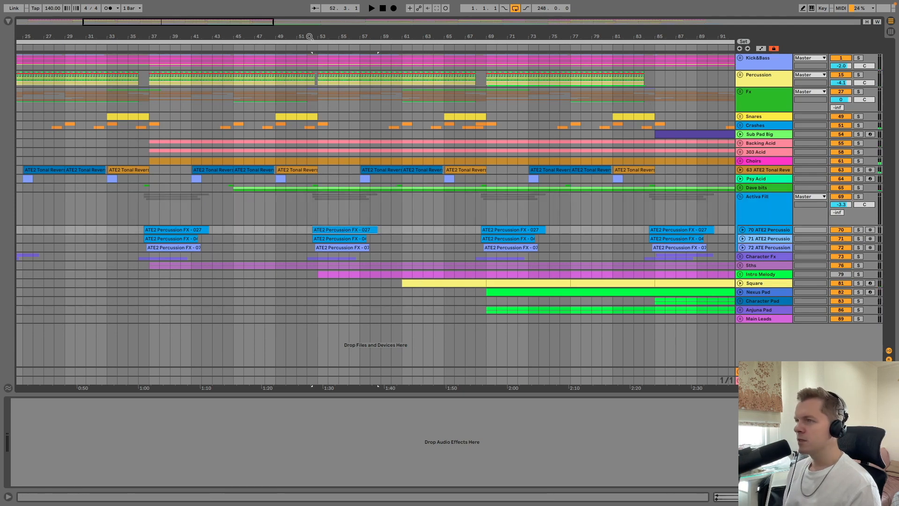
pyautogui.moveTo(309, 37); pyautogui.dragTo(310, 38)
pyautogui.click(859, 197)
pyautogui.press('space')
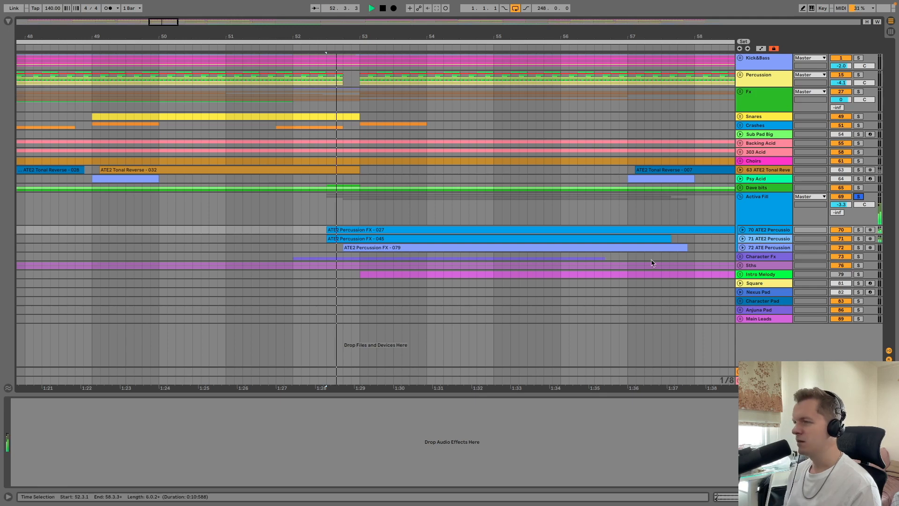
pyautogui.press('space')
pyautogui.click(858, 196)
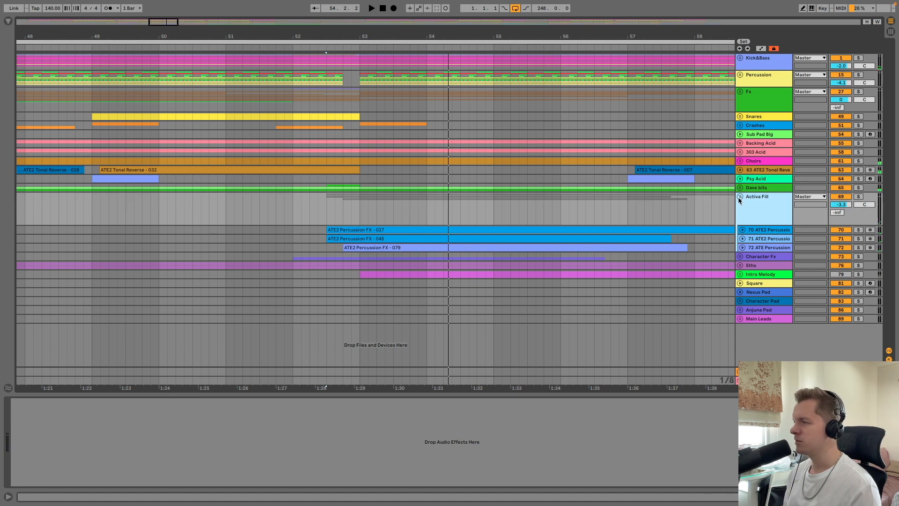
# - Fold the Activa Fill group and play the fill in the full mix from bar 52.3
pyautogui.click(740, 196)
pyautogui.moveTo(462, 36); pyautogui.dragTo(462, 9)
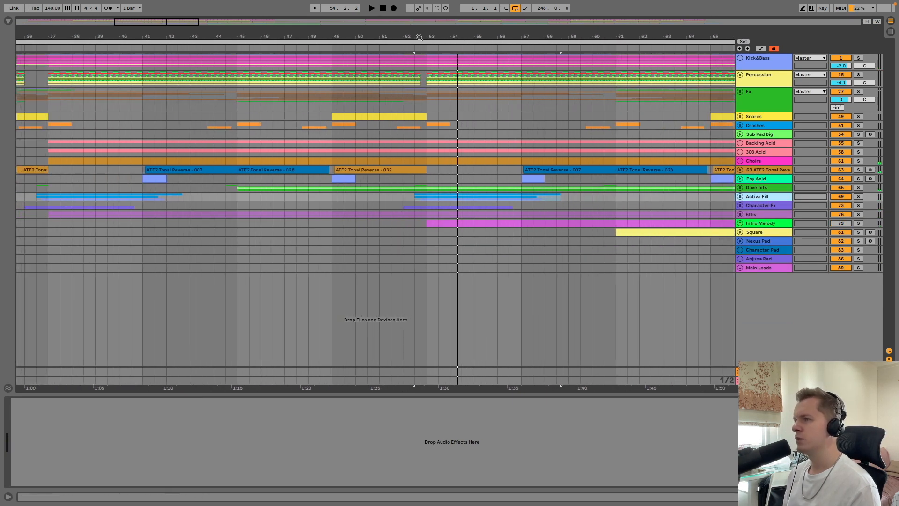
pyautogui.moveTo(420, 36); pyautogui.dragTo(420, 26)
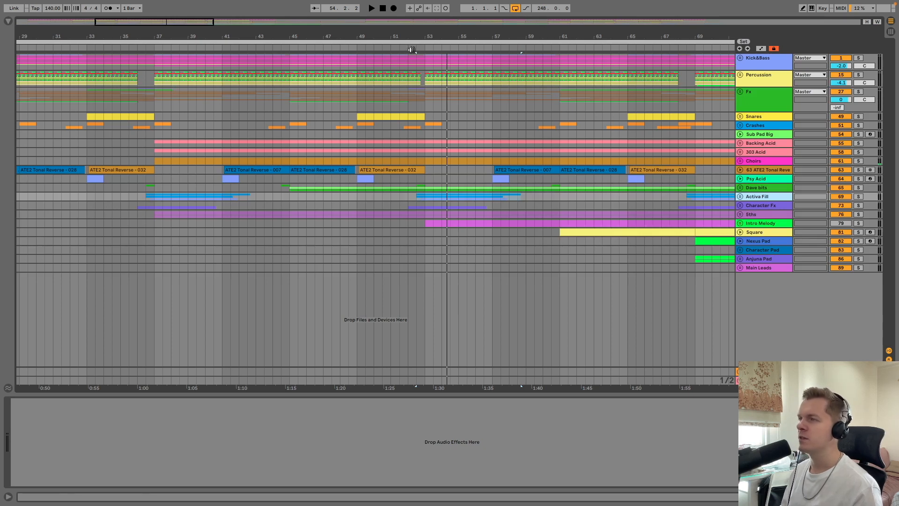
pyautogui.click(409, 49)
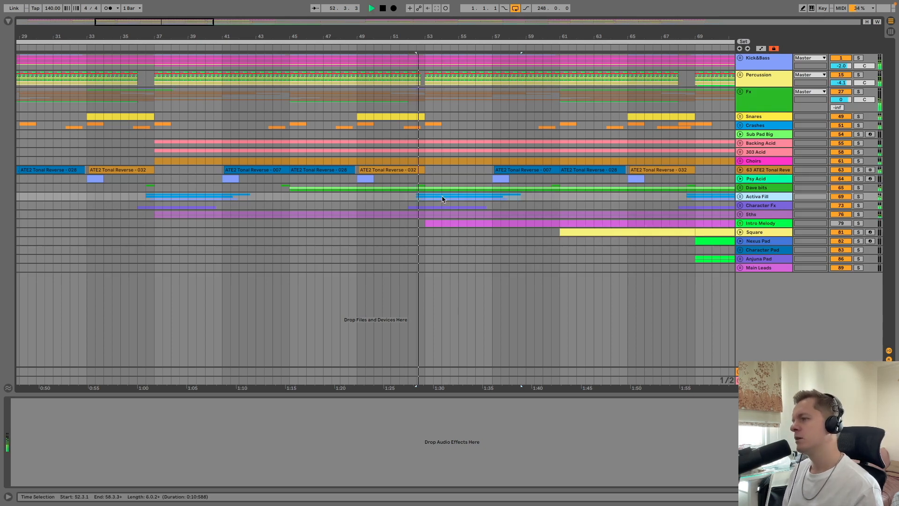
pyautogui.moveTo(422, 39); pyautogui.dragTo(523, 313)
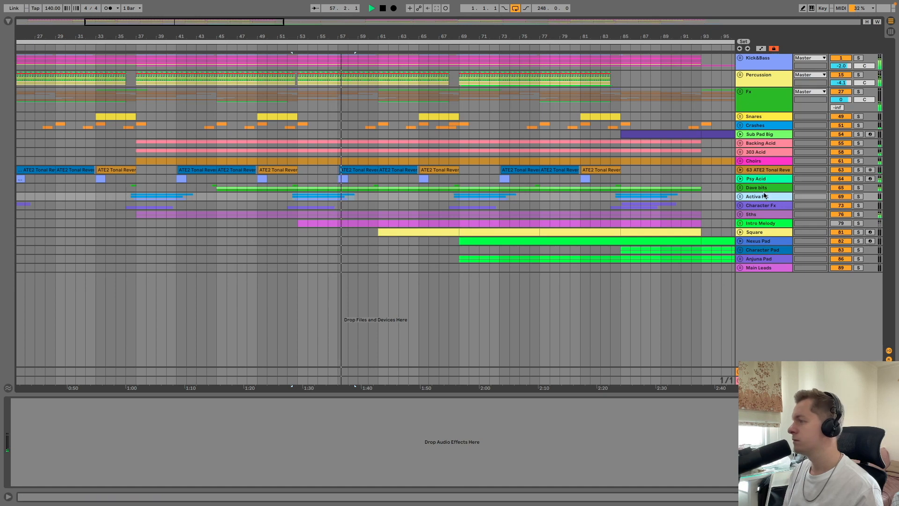
# - Unfold the Character Fx group and play the VFX1 Lazers 09 clip at bar 4 with its track soloed
pyautogui.click(756, 209)
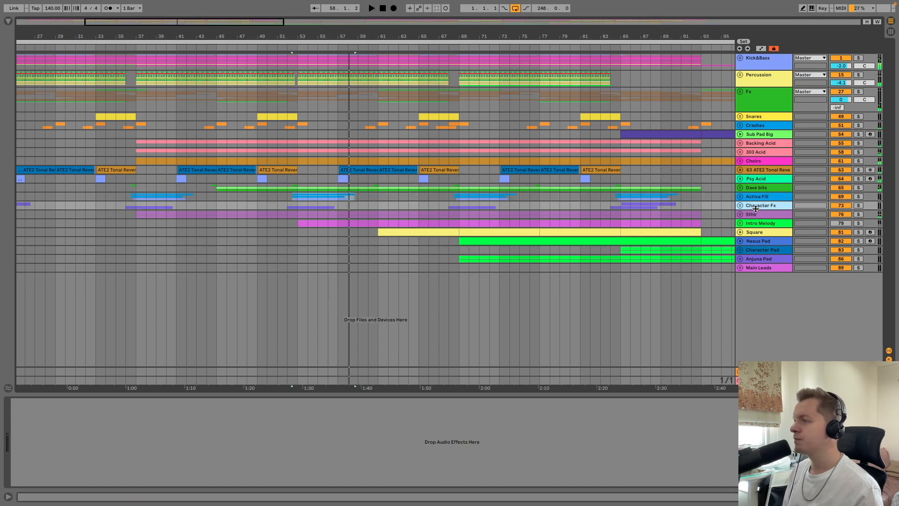
pyautogui.click(740, 206)
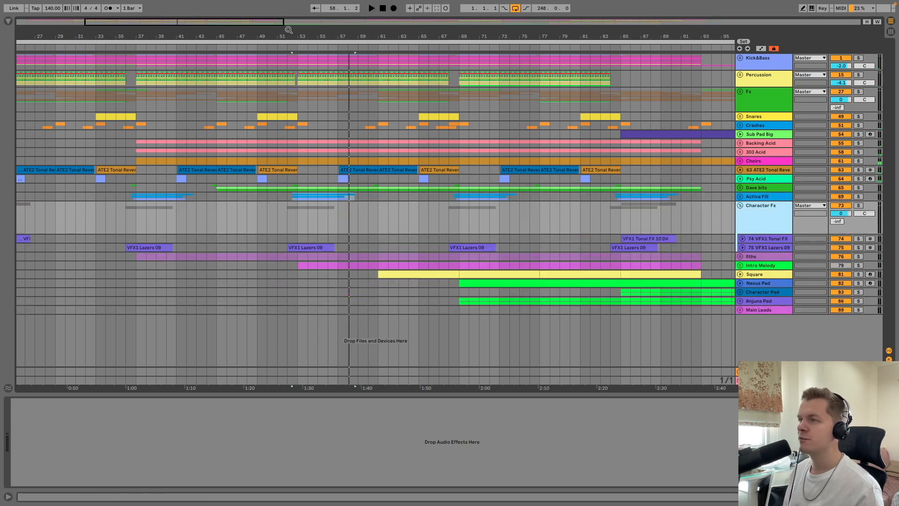
pyautogui.press('w')
pyautogui.moveTo(27, 38); pyautogui.dragTo(27, 117)
pyautogui.click(74, 248)
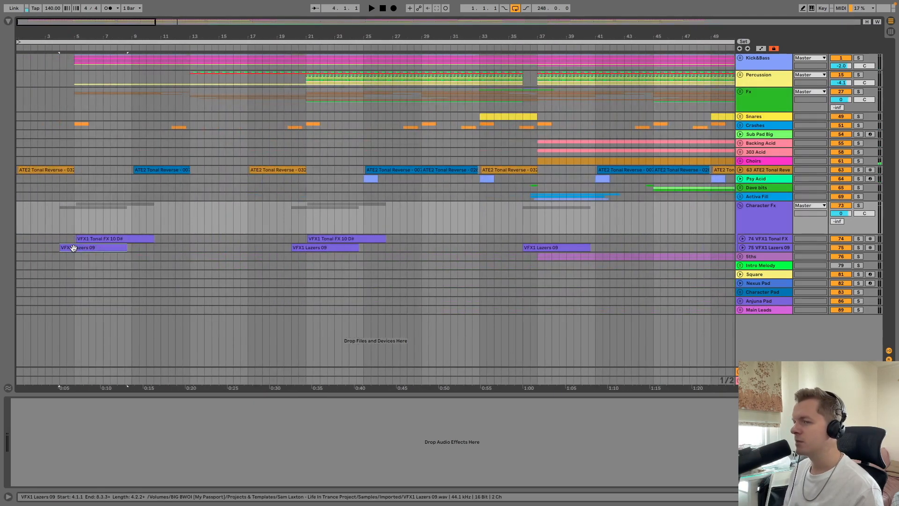
pyautogui.click(859, 248)
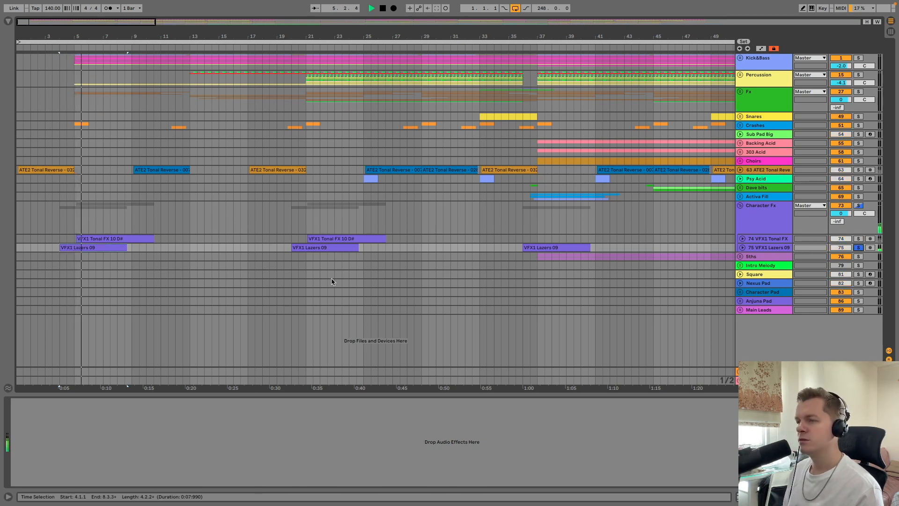
pyautogui.press('space')
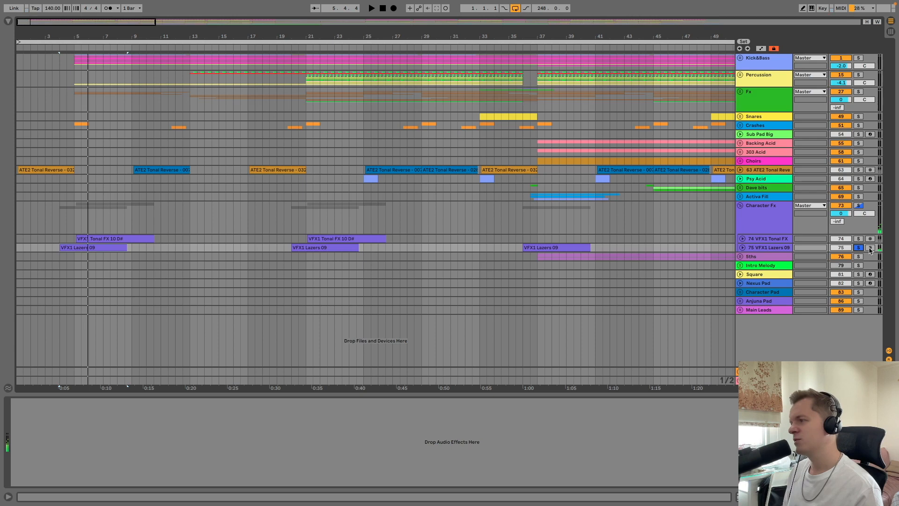
# - Solo track 74 instead, play its VFX1 Tonal FX 10 D# clip from bar 5, and release the solo
pyautogui.click(759, 239)
pyautogui.click(857, 238)
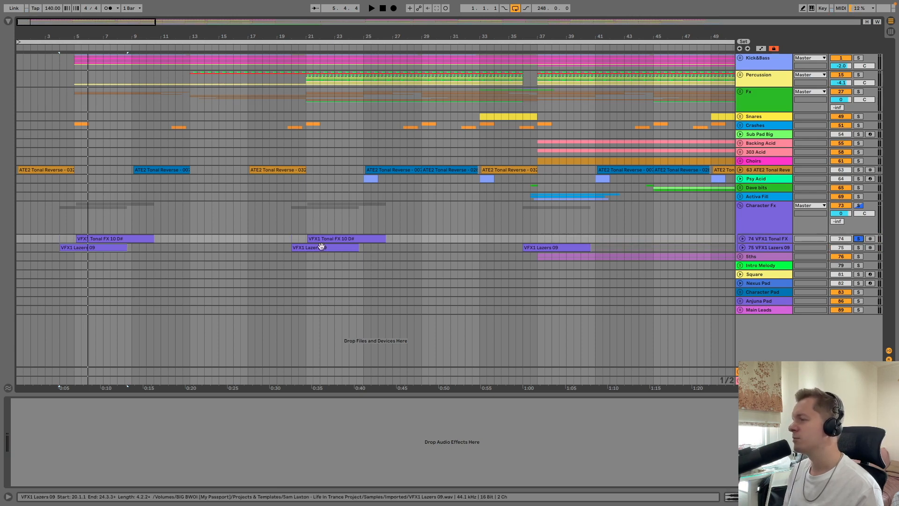
pyautogui.click(71, 239)
pyautogui.press('space')
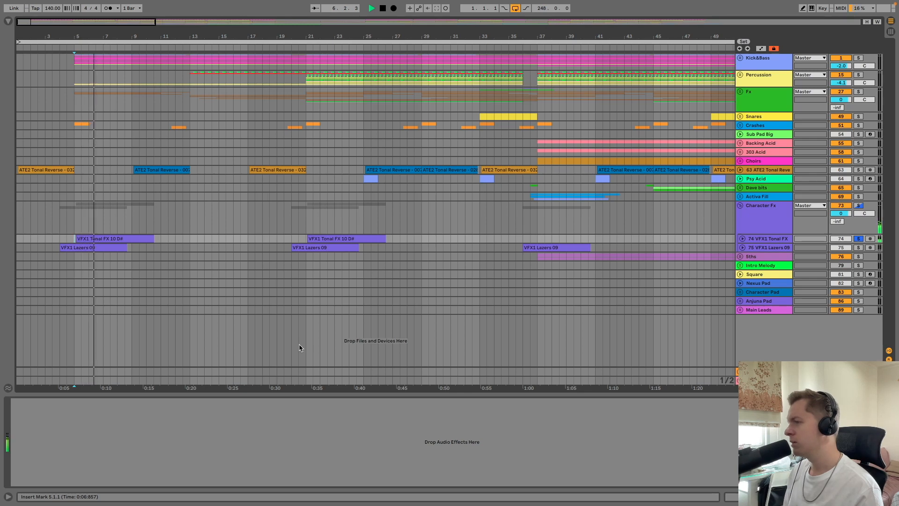
pyautogui.press('space')
pyautogui.click(783, 229)
pyautogui.click(783, 238)
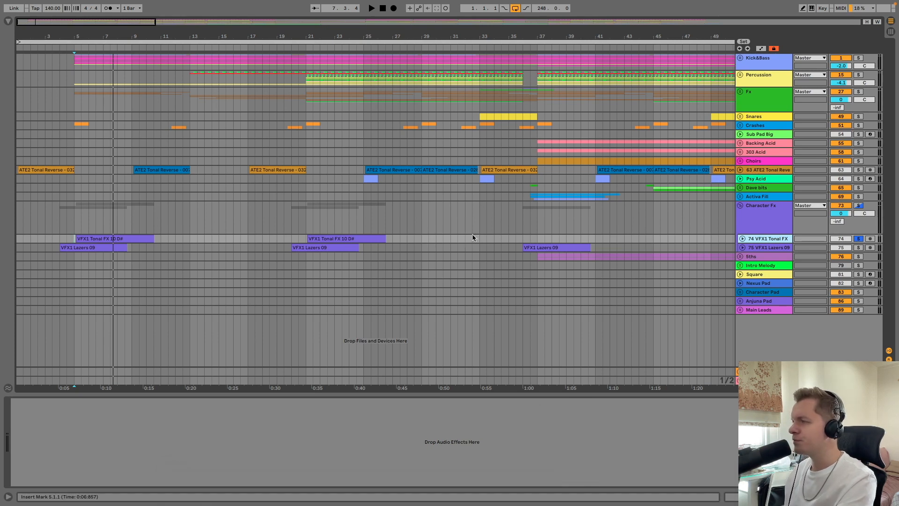
pyautogui.click(863, 239)
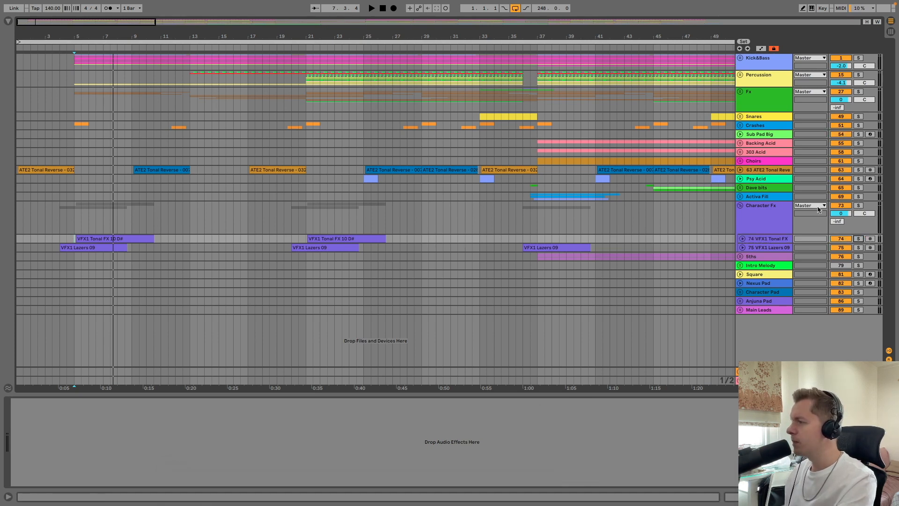
# - Play the Character Fx sounds in the full mix from bar 20.3 and again from bar 21
pyautogui.click(298, 231)
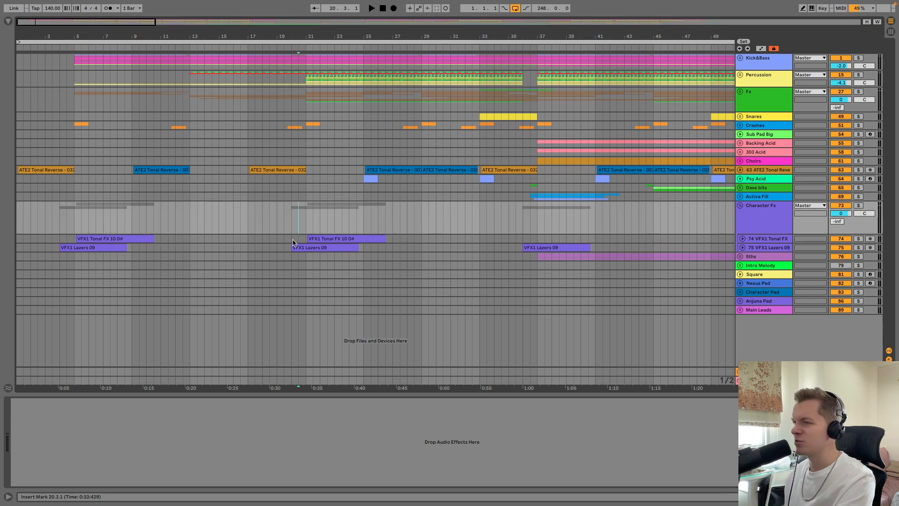
pyautogui.press('space')
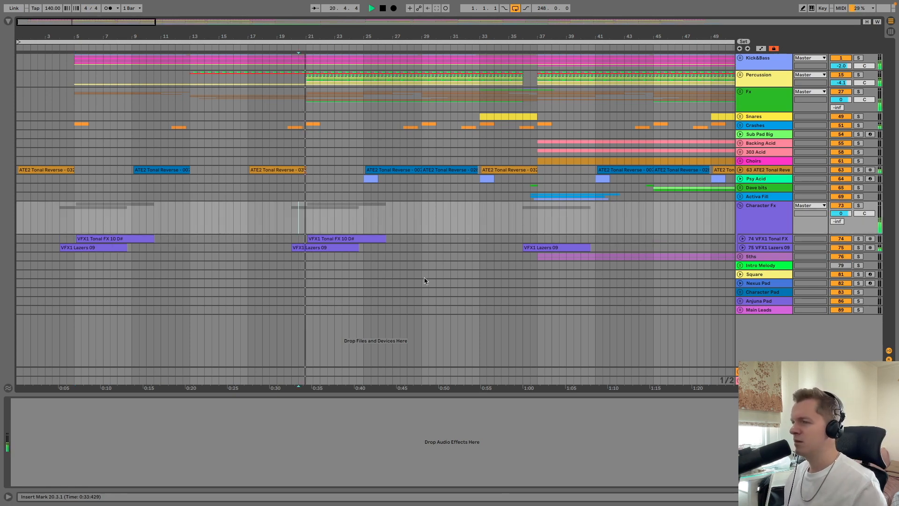
pyautogui.click(311, 229)
pyautogui.click(306, 225)
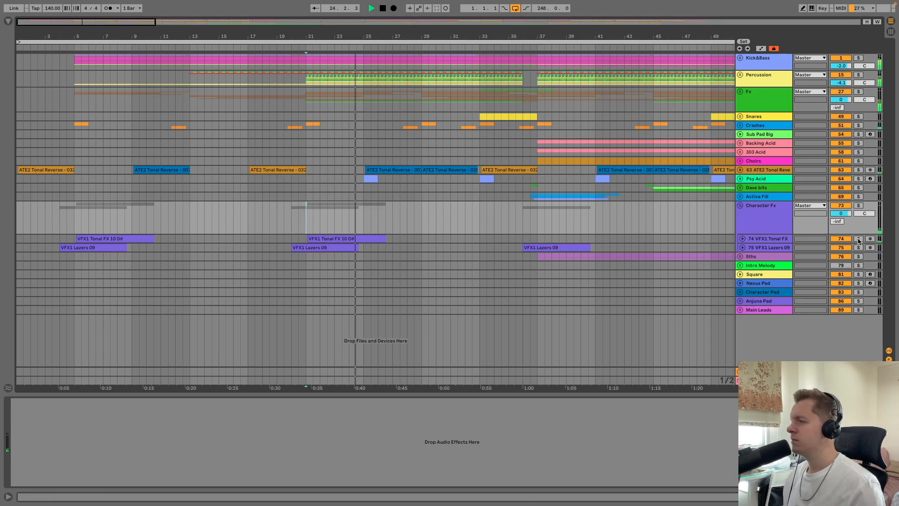
# - Unfold track 74 and place the playback start at bar 21, just before its second VFX1 Tonal FX 10 D# clip
pyautogui.click(742, 239)
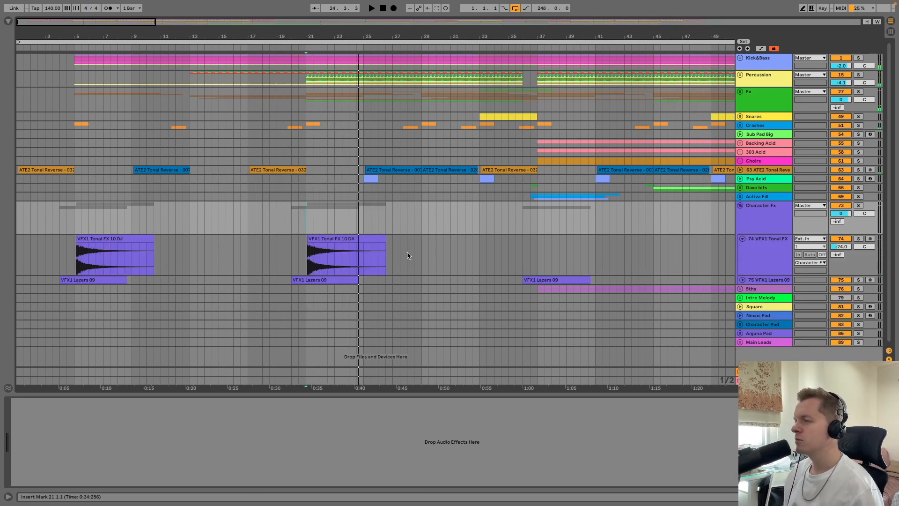
pyautogui.click(308, 242)
pyautogui.click(352, 41)
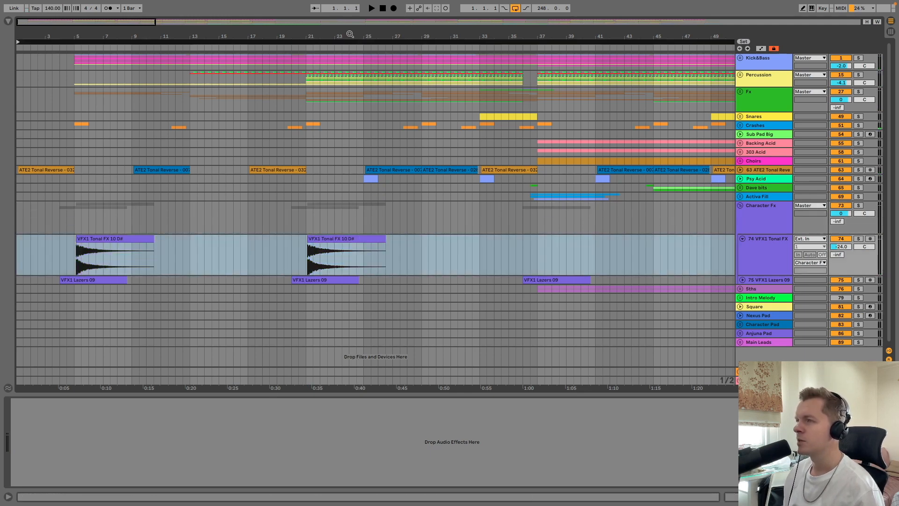
pyautogui.click(303, 263)
pyautogui.moveTo(323, 34); pyautogui.dragTo(328, 79)
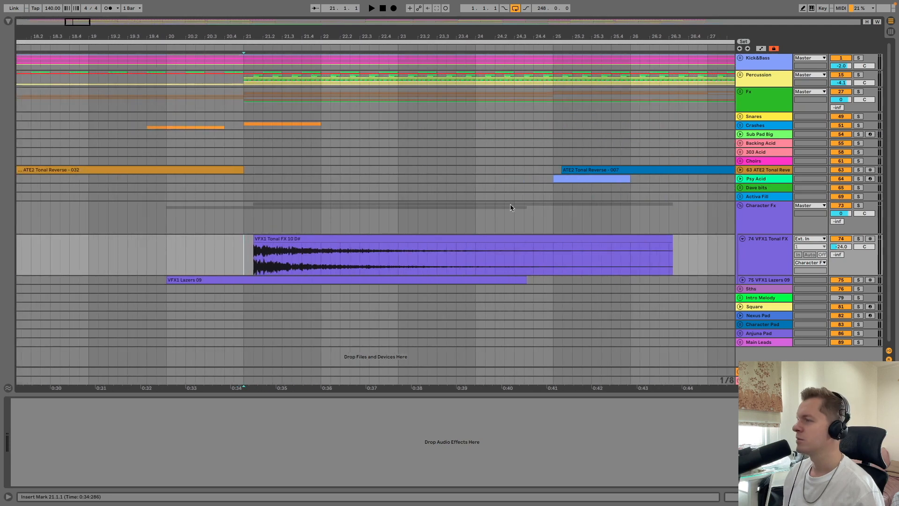
# - Solo track 74, inspect the sample details of its VFX1 Tonal FX 10 D# clip, release the solo, and return the start to bar 21
pyautogui.click(859, 239)
pyautogui.doubleClick(297, 237)
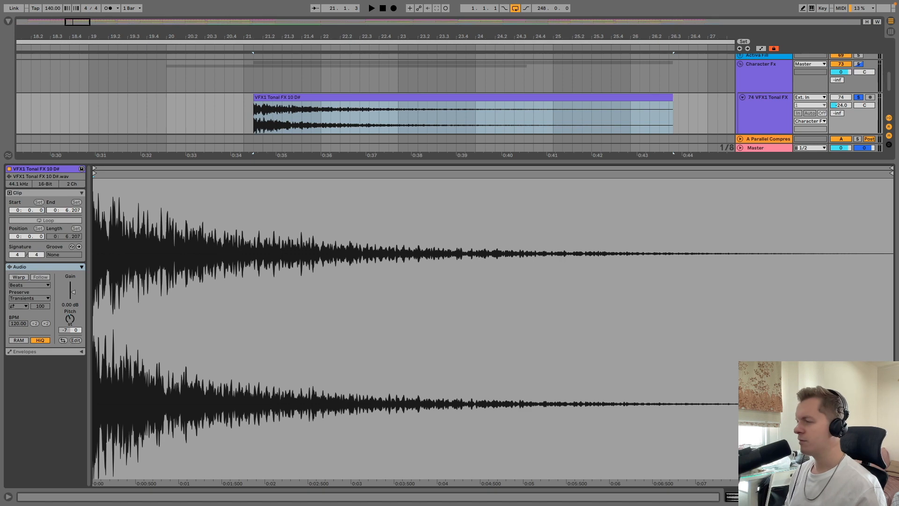
pyautogui.click(891, 497)
pyautogui.click(859, 238)
pyautogui.click(240, 256)
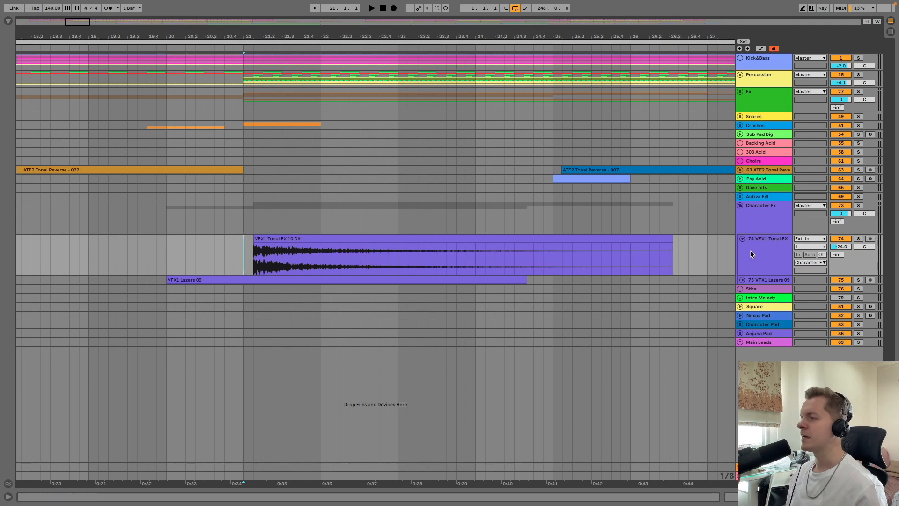
# - Fold track 74 and the Character Fx group, and unfold group track 76 below it
pyautogui.click(742, 239)
pyautogui.click(744, 218)
pyautogui.click(741, 206)
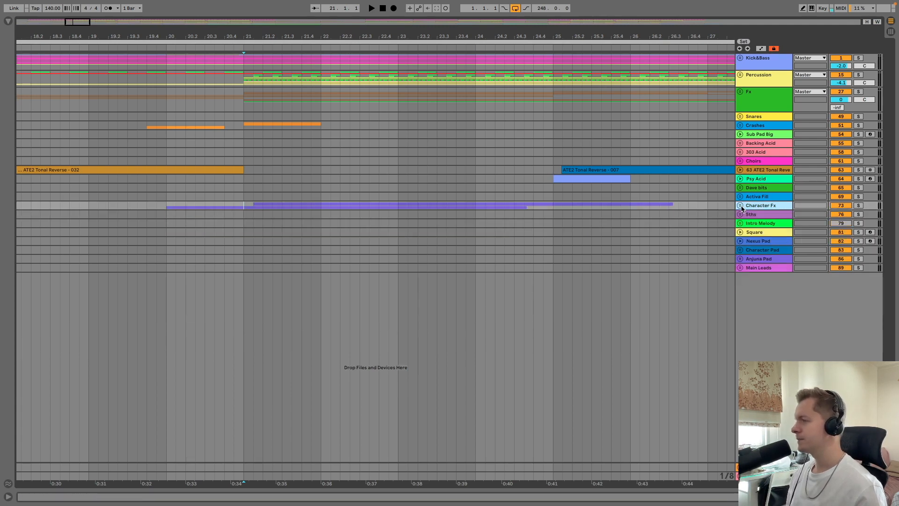
pyautogui.click(747, 213)
pyautogui.click(739, 214)
# - Solo group track 76 and place the playback start at bar 37, where its clips begin
pyautogui.moveTo(371, 34)
pyautogui.mouseDown()
pyautogui.moveTo(244, 17)
pyautogui.moveTo(96, 20)
pyautogui.moveTo(127, 58)
pyautogui.moveTo(177, 57)
pyautogui.mouseUp()
pyautogui.click(134, 230)
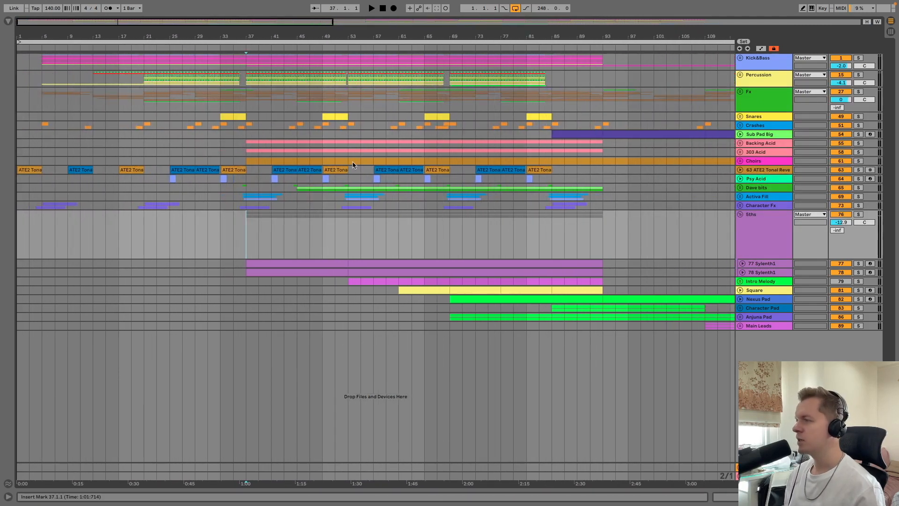
pyautogui.click(858, 215)
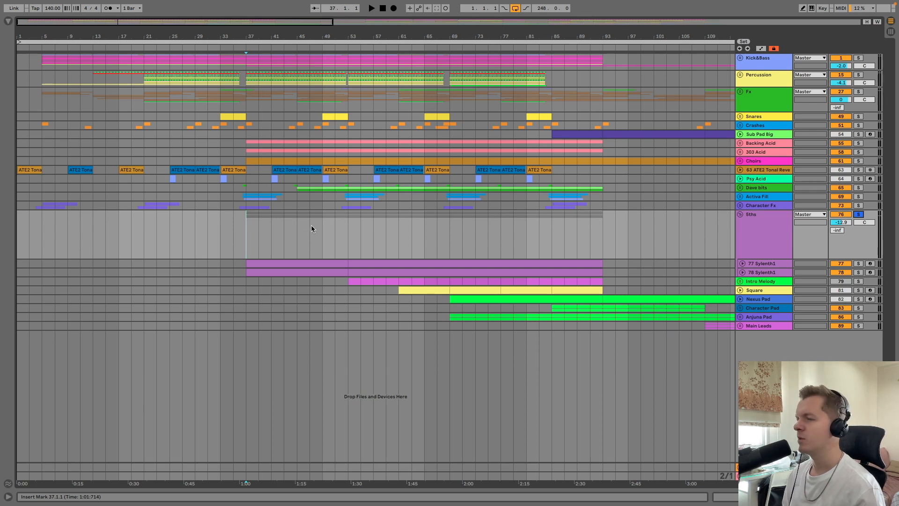
pyautogui.click(323, 227)
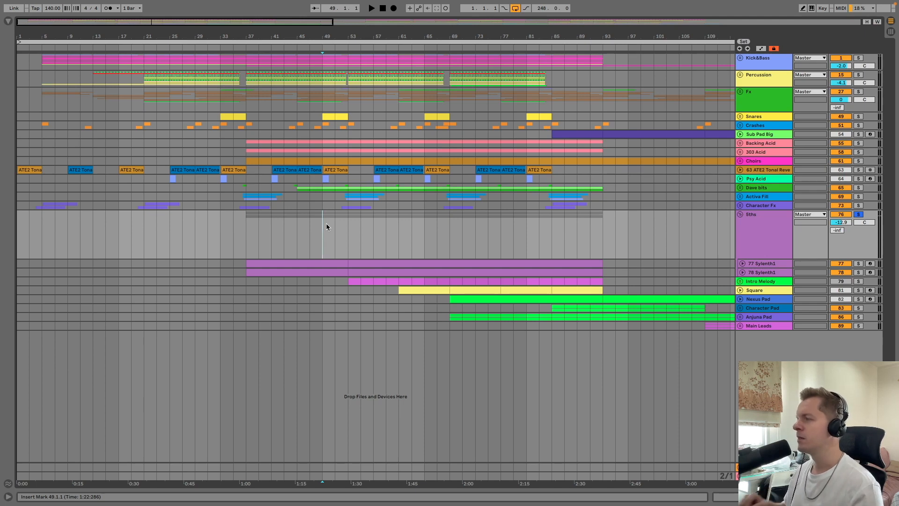
pyautogui.click(250, 233)
# - Unfold the two Sylenth1 tracks 77 and 78 and play the soloed group from bar 43
pyautogui.click(743, 271)
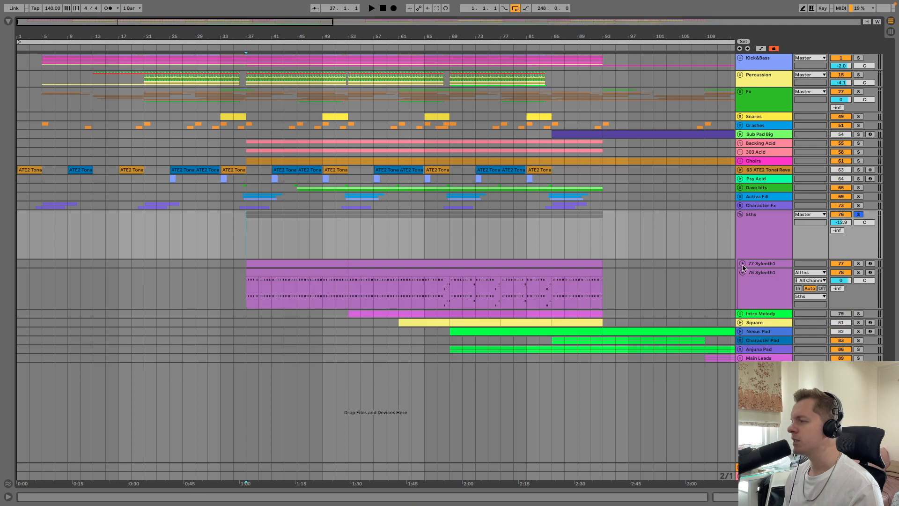
pyautogui.click(309, 239)
pyautogui.click(284, 240)
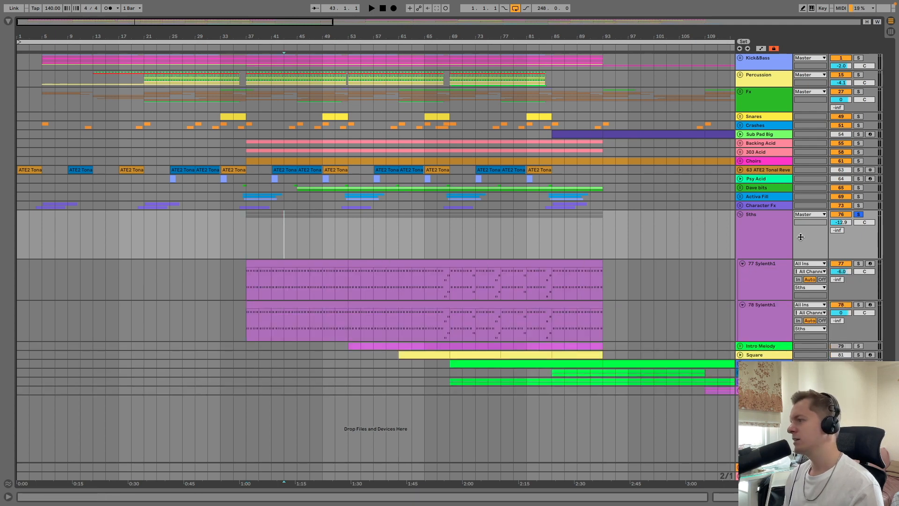
pyautogui.press('space')
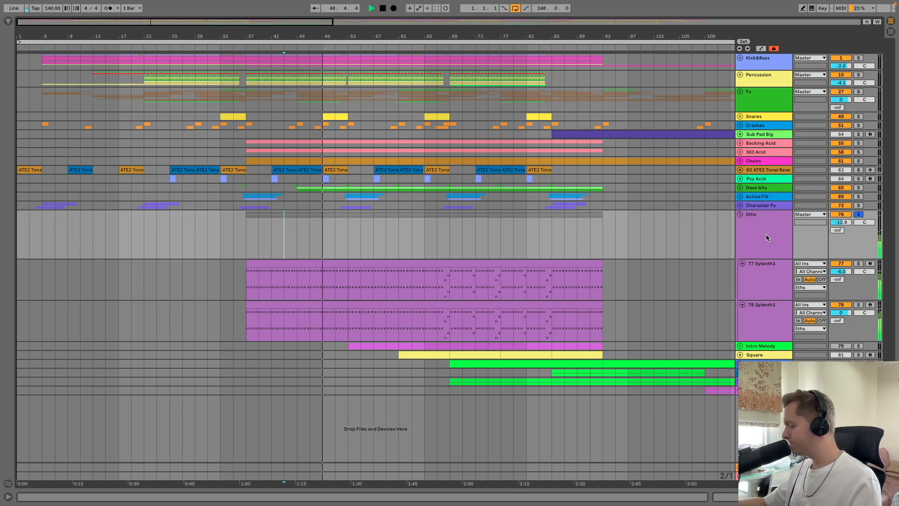
pyautogui.press('space')
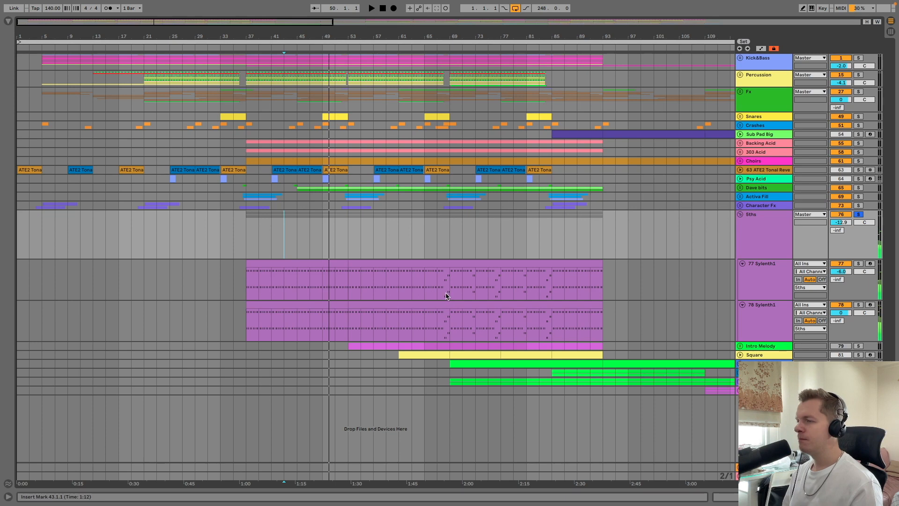
# - Play the soloed group's second section from bar 197, release the solo, and set the playback start to bar 53
pyautogui.click(449, 290)
pyautogui.doubleClick(523, 37)
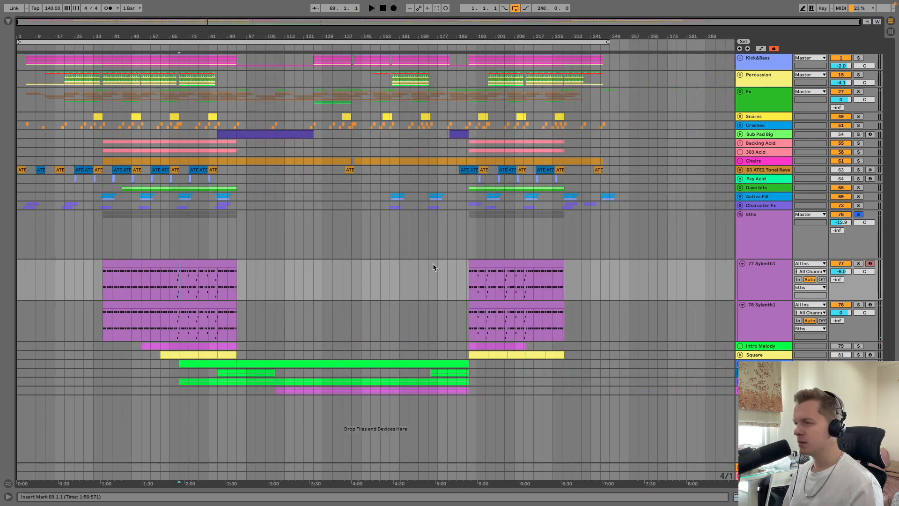
pyautogui.click(487, 247)
pyautogui.press('space')
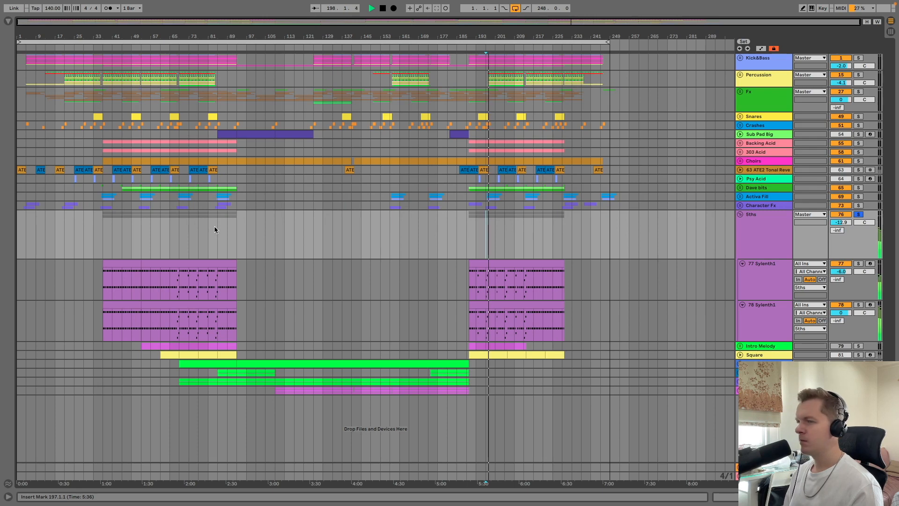
pyautogui.click(140, 240)
pyautogui.press('space')
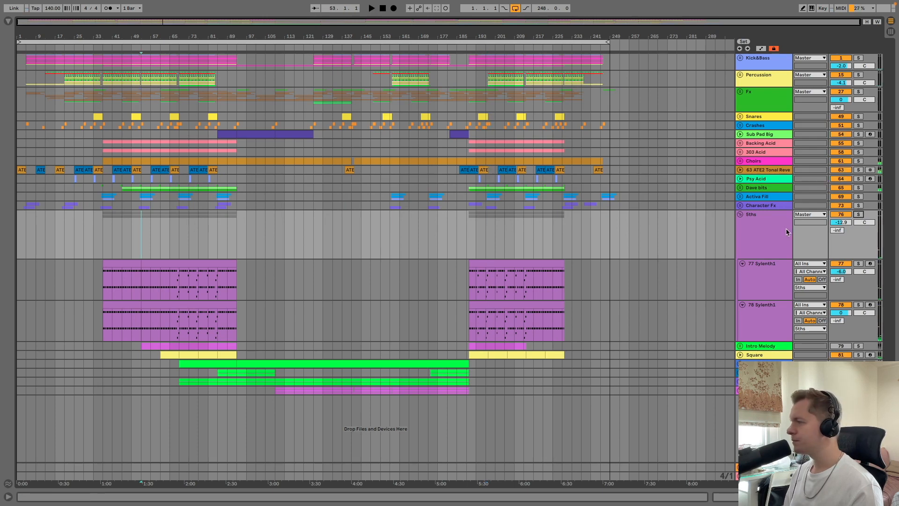
# - Fold group track 76 and unfold the Intro Melody group
pyautogui.click(749, 215)
pyautogui.click(740, 214)
pyautogui.moveTo(111, 30); pyautogui.dragTo(112, 85)
pyautogui.click(756, 224)
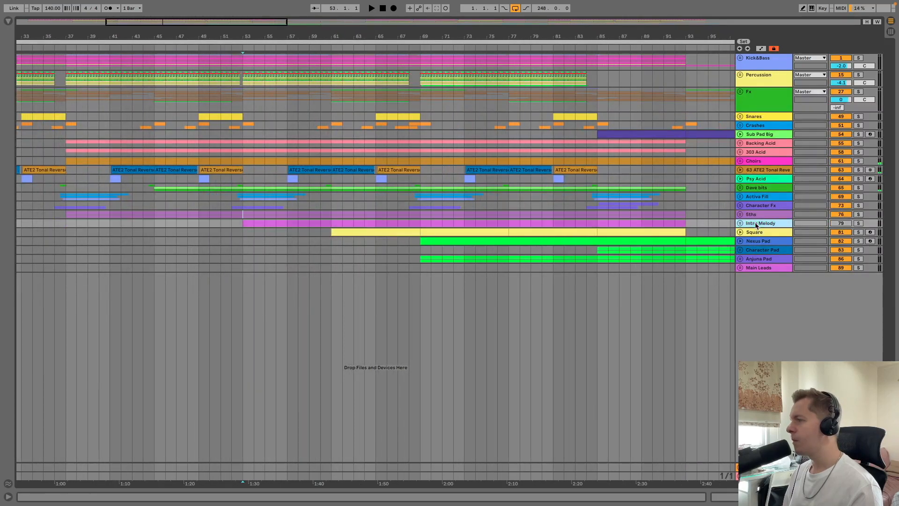
pyautogui.click(739, 223)
pyautogui.click(842, 223)
pyautogui.click(727, 291)
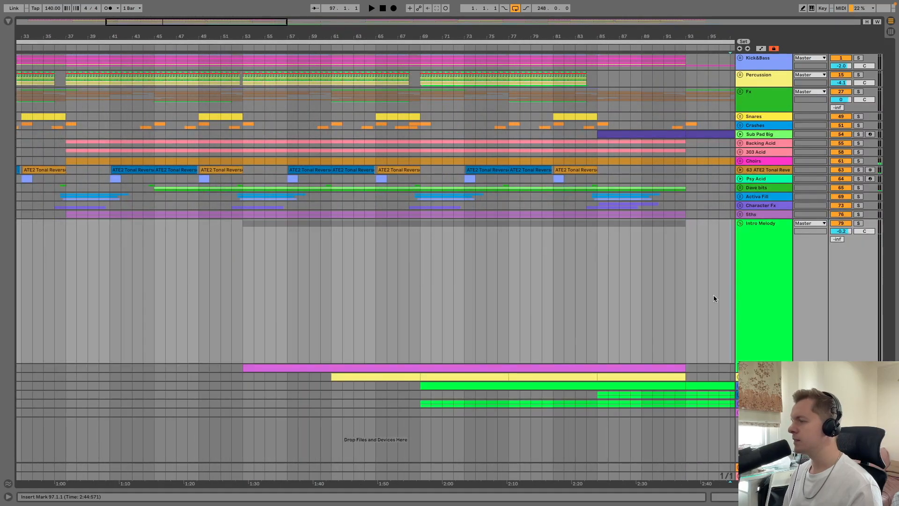
# - View the devices on Super8 and Intro Melody, and reduce the Intro Melody track's height
pyautogui.doubleClick(778, 367)
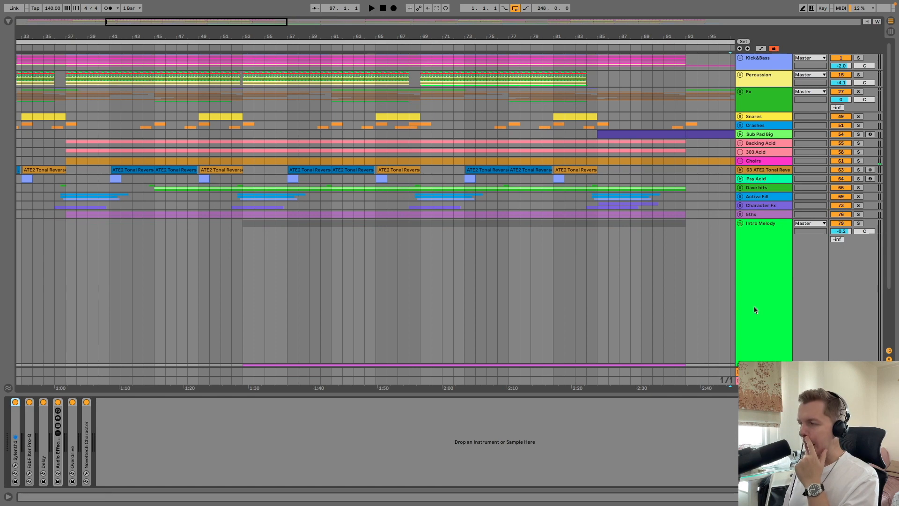
pyautogui.click(773, 335)
pyautogui.moveTo(782, 359); pyautogui.dragTo(770, 240)
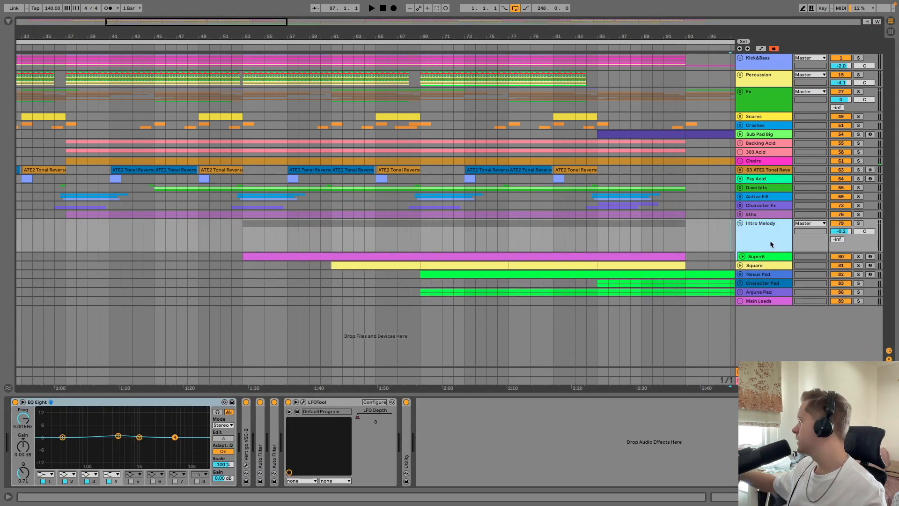
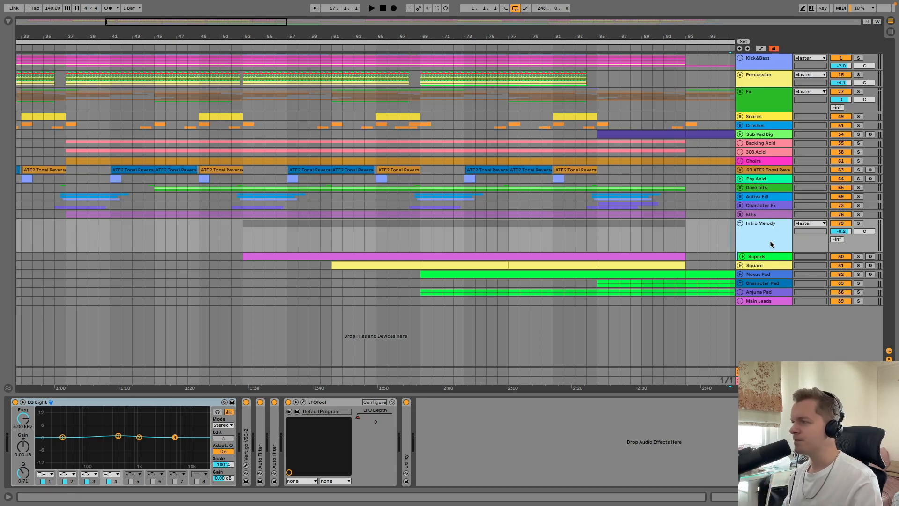
pyautogui.click(767, 257)
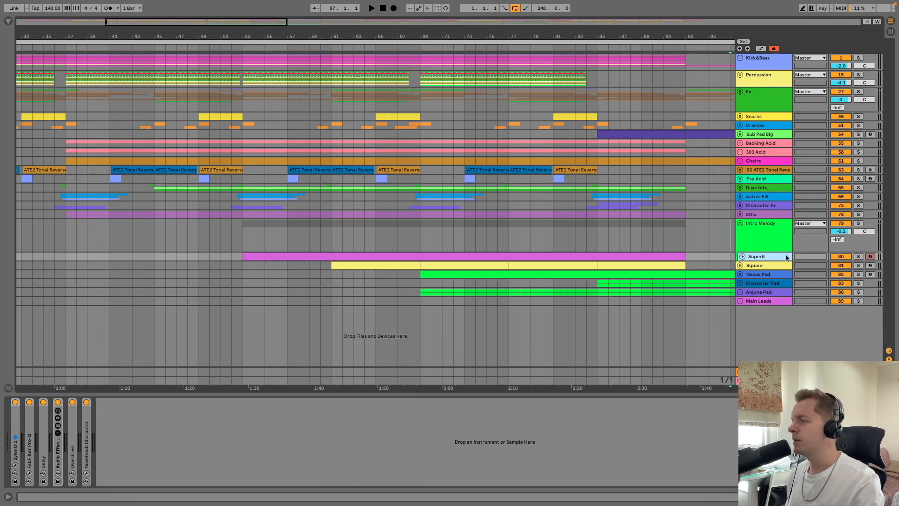
# - Play the mix from just before bar 53, solo Intro Melody, and stop with the start placed at bar 53
pyautogui.click(298, 234)
pyautogui.click(232, 234)
pyautogui.press('space')
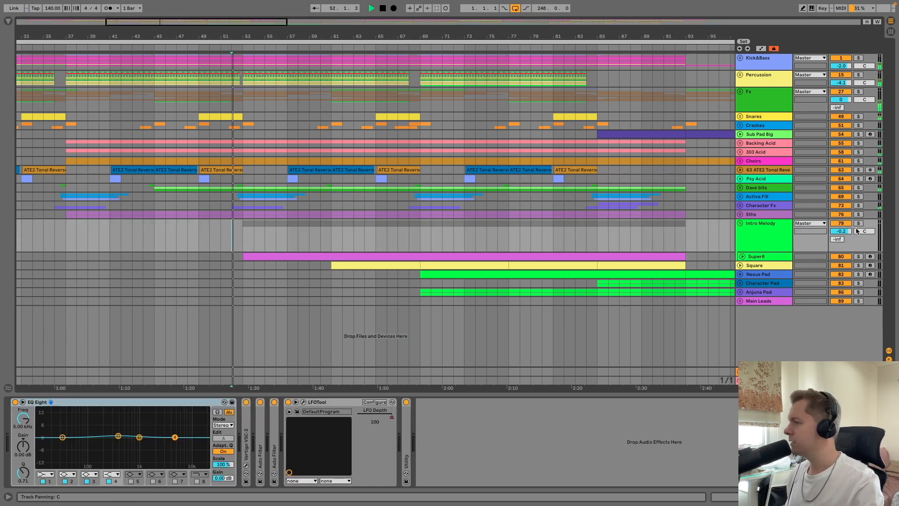
pyautogui.click(858, 223)
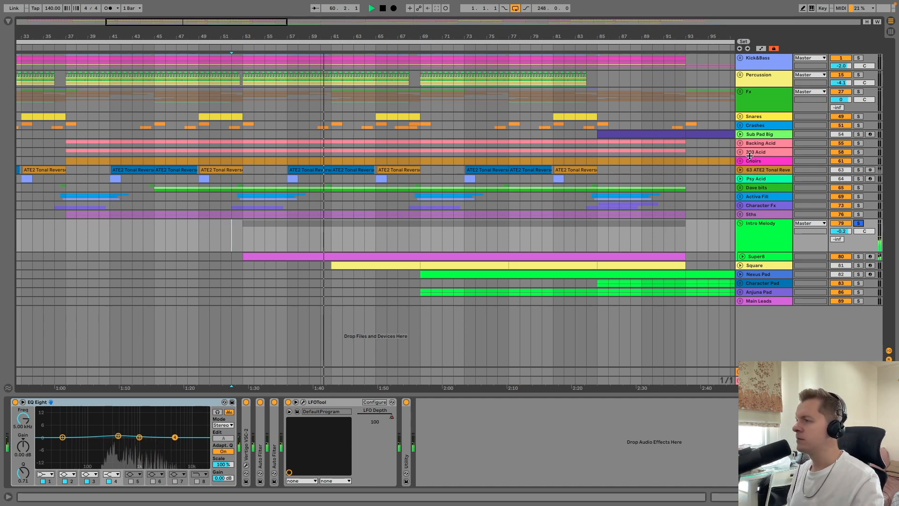
pyautogui.click(243, 238)
pyautogui.press('space')
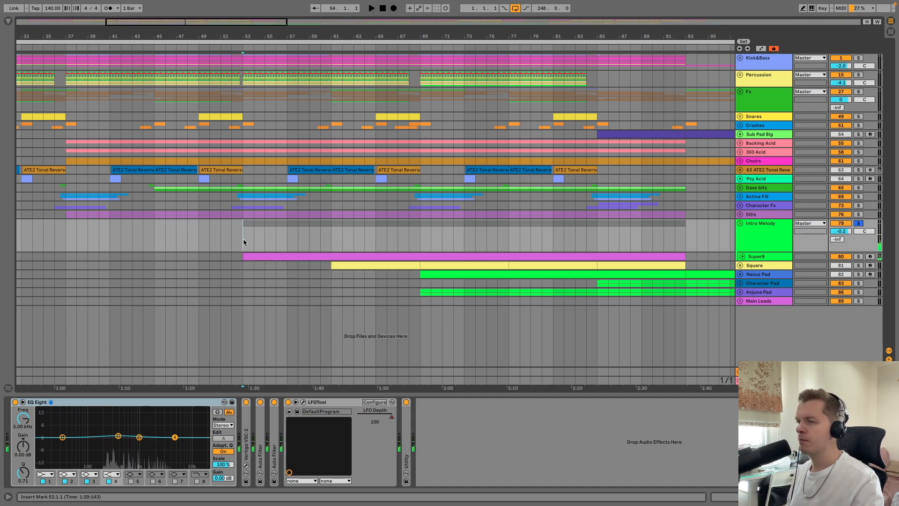
# - Compare the Super8 track's device chain with the effects on the Intro Melody group
pyautogui.click(749, 257)
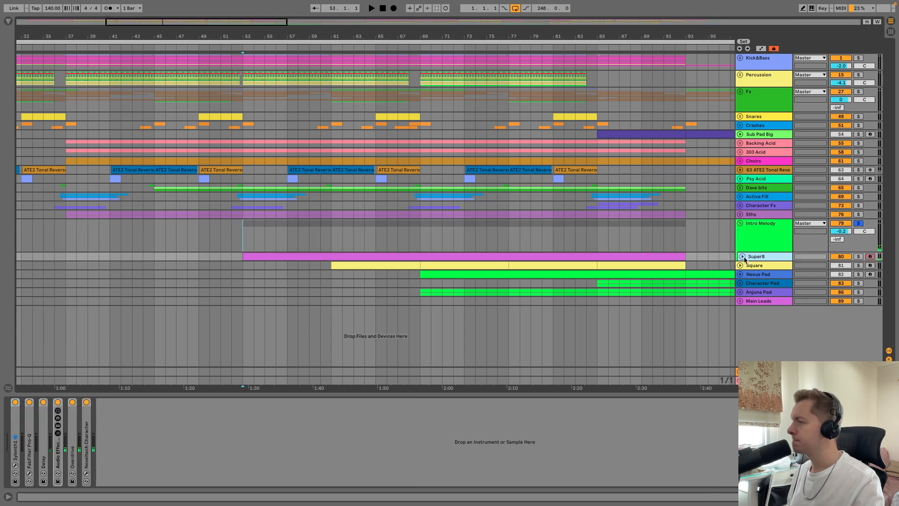
pyautogui.click(858, 223)
pyautogui.click(858, 223)
pyautogui.click(763, 238)
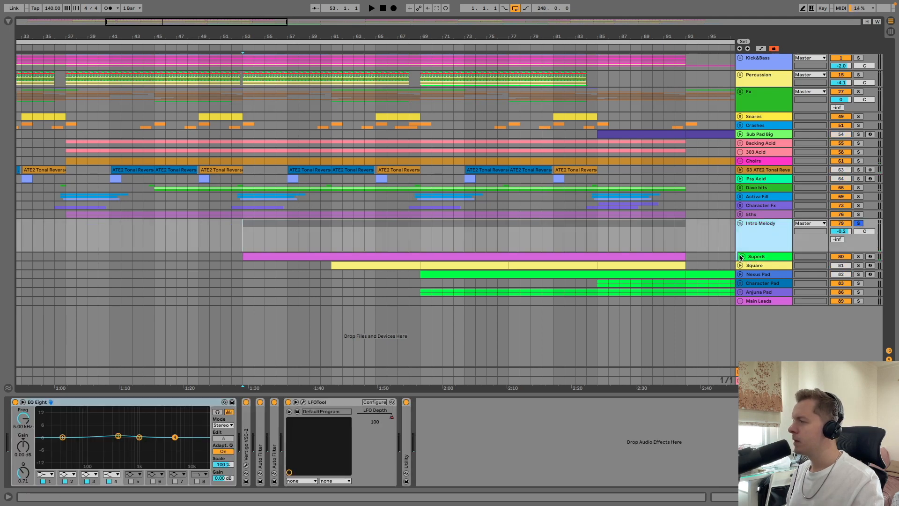
# - Unfold the Super8 track and place the playback start at bar 53, at the beginning of its clip
pyautogui.click(742, 256)
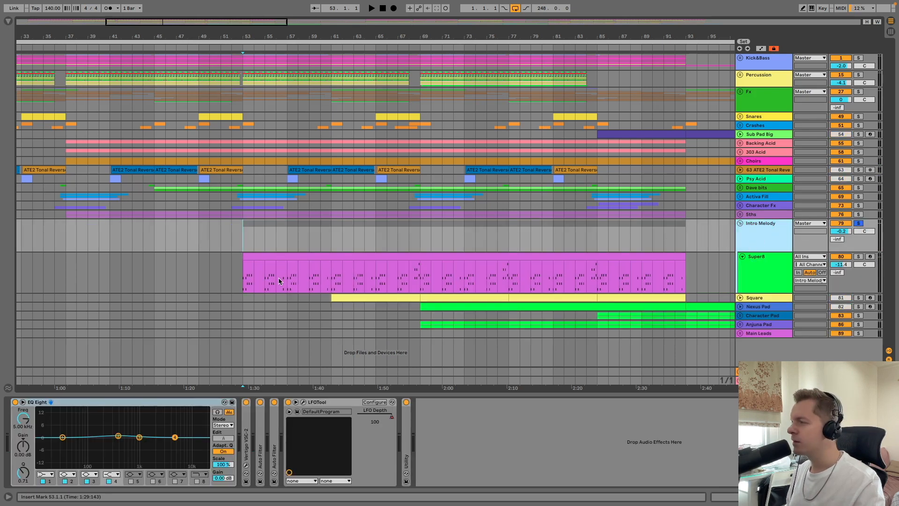
pyautogui.click(244, 277)
pyautogui.click(255, 276)
pyautogui.click(246, 277)
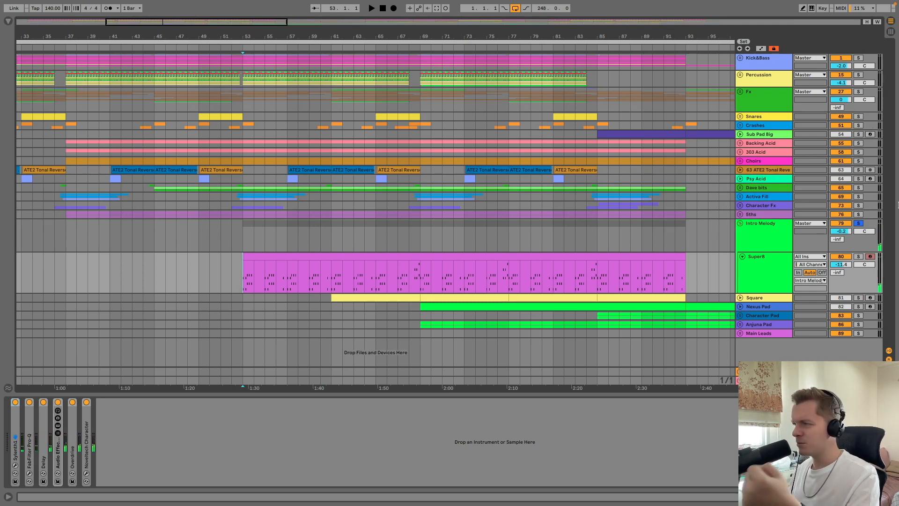
# - Release the Intro Melody solo and play the melody in the full mix from bar 52
pyautogui.click(859, 224)
pyautogui.click(231, 279)
pyautogui.press('space')
pyautogui.click(738, 267)
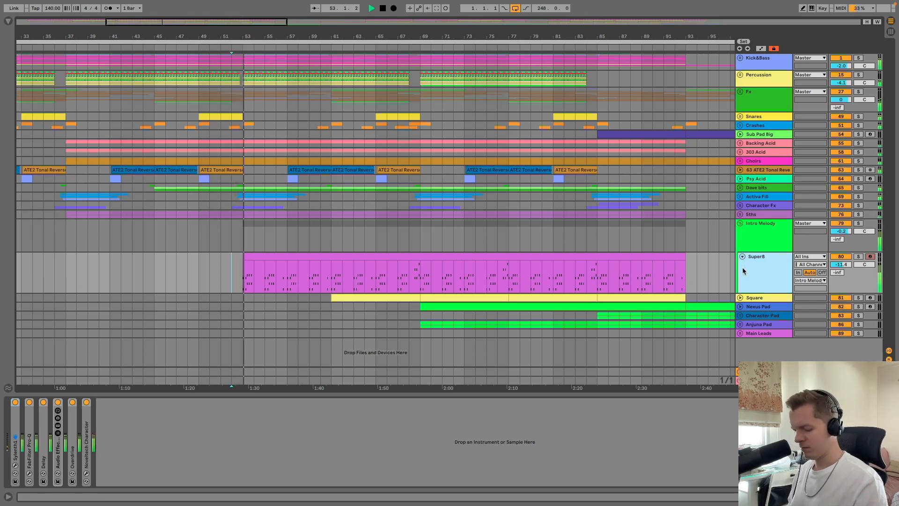
pyautogui.moveTo(560, 36); pyautogui.dragTo(279, 36)
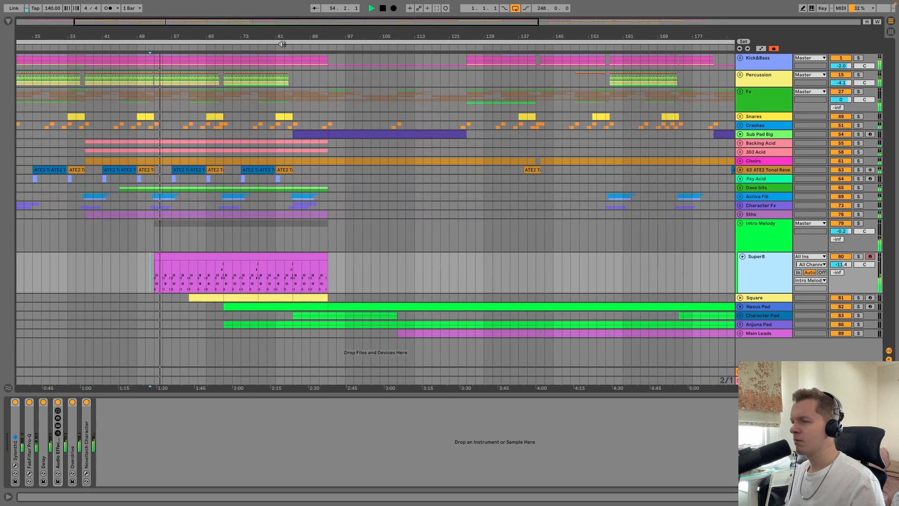
# - Show the automation lanes and display the Auto Filter Frequency curve on Intro Melody
pyautogui.press('a')
pyautogui.click(782, 265)
pyautogui.click(772, 232)
pyautogui.click(771, 231)
pyautogui.click(763, 260)
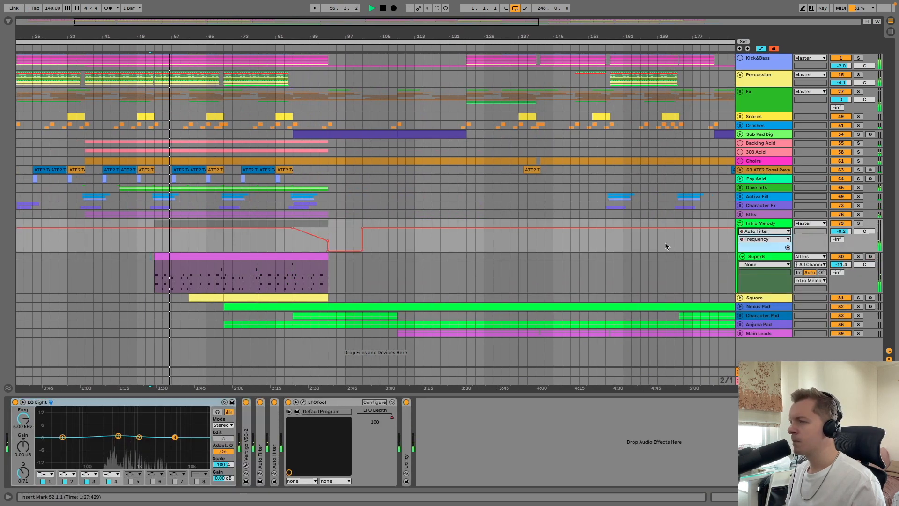
# - On Intro Melody's Auto Filter Frequency automation, move the low breakpoint at bar 93 to bar 95 and remove the one at bar 101
pyautogui.click(764, 231)
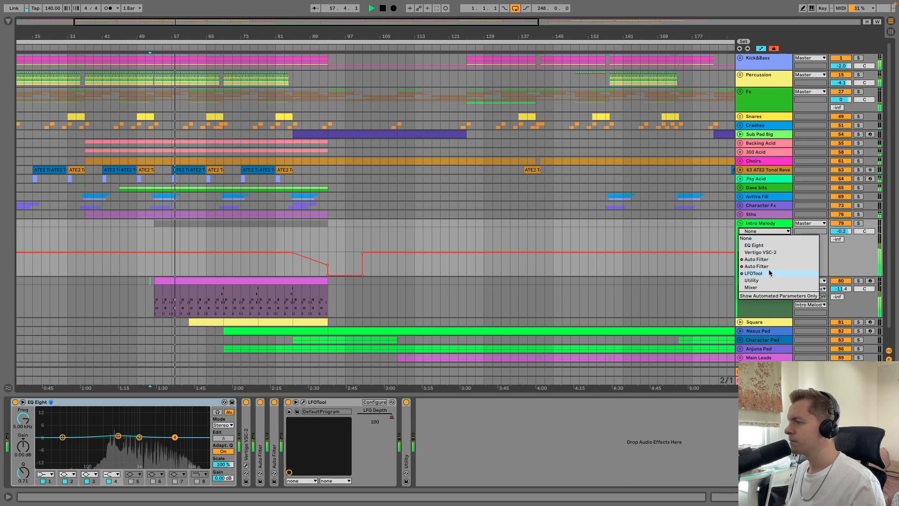
pyautogui.click(768, 265)
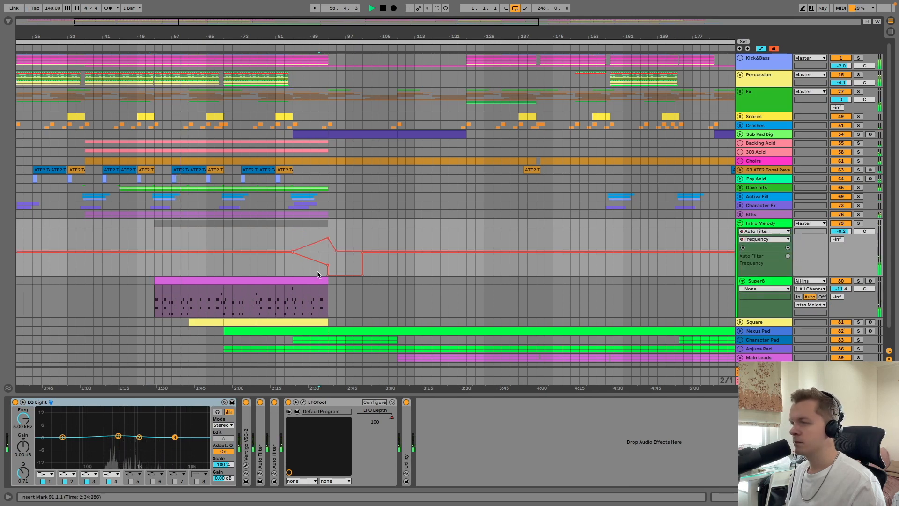
pyautogui.moveTo(328, 275)
pyautogui.mouseDown()
pyautogui.moveTo(362, 276)
pyautogui.moveTo(336, 275)
pyautogui.mouseUp()
pyautogui.click(363, 277)
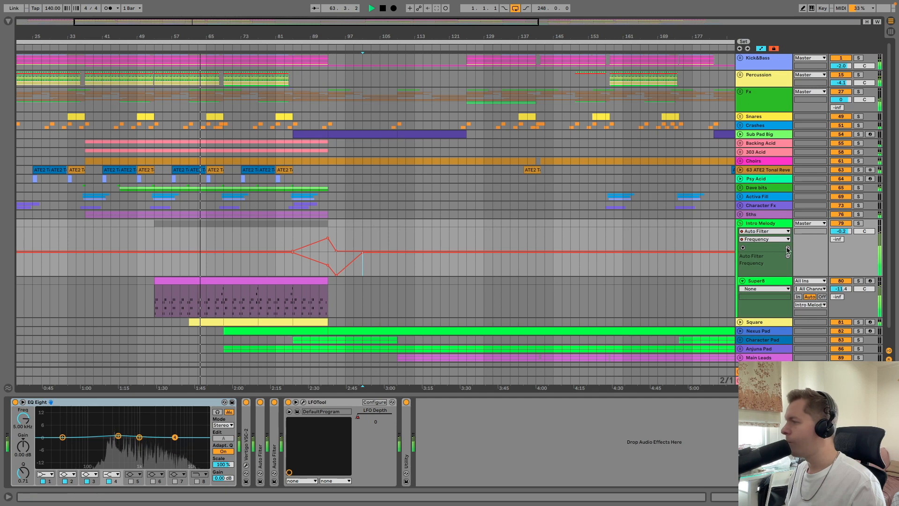
# - Fold the Super8 track and the Intro Melody group, and show the whole arrangement
pyautogui.click(742, 281)
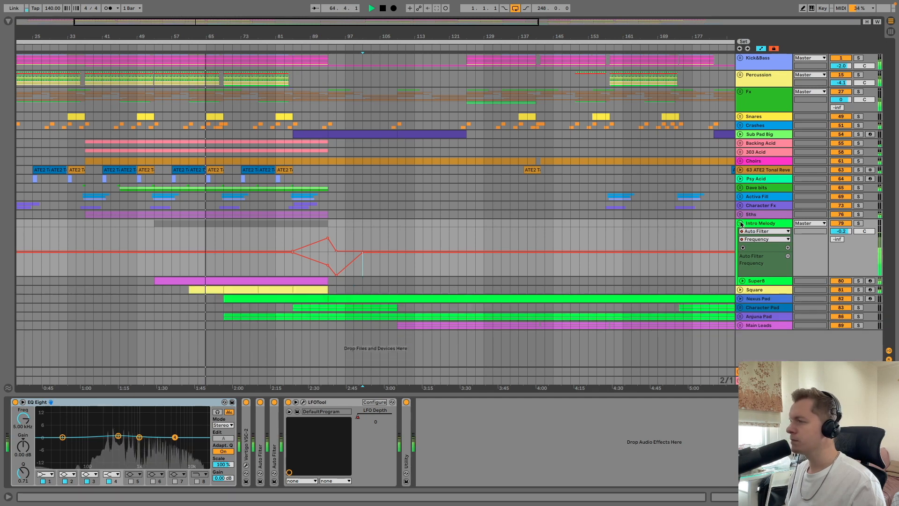
pyautogui.click(740, 223)
pyautogui.press('w')
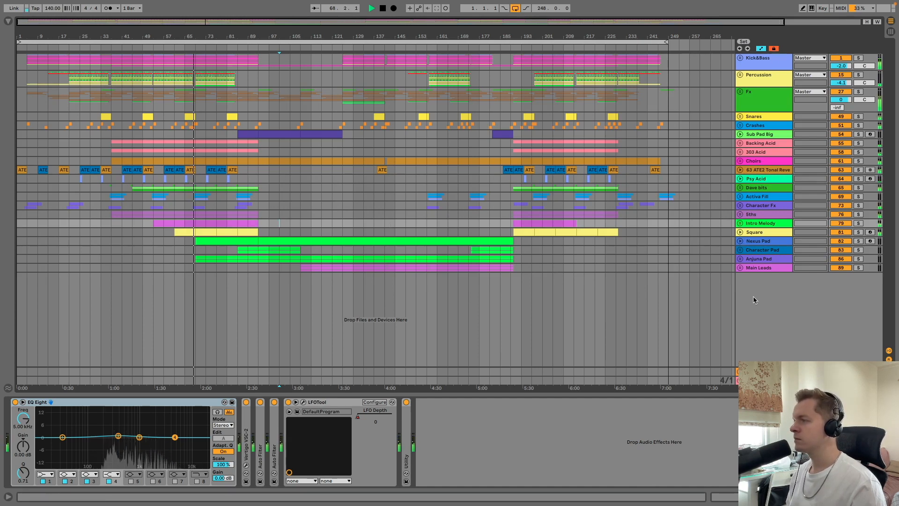
# - Stop playback, show the Square track's devices, and unfold it to view its notes and Auto Filter Frequency automation
pyautogui.click(755, 234)
pyautogui.press('space')
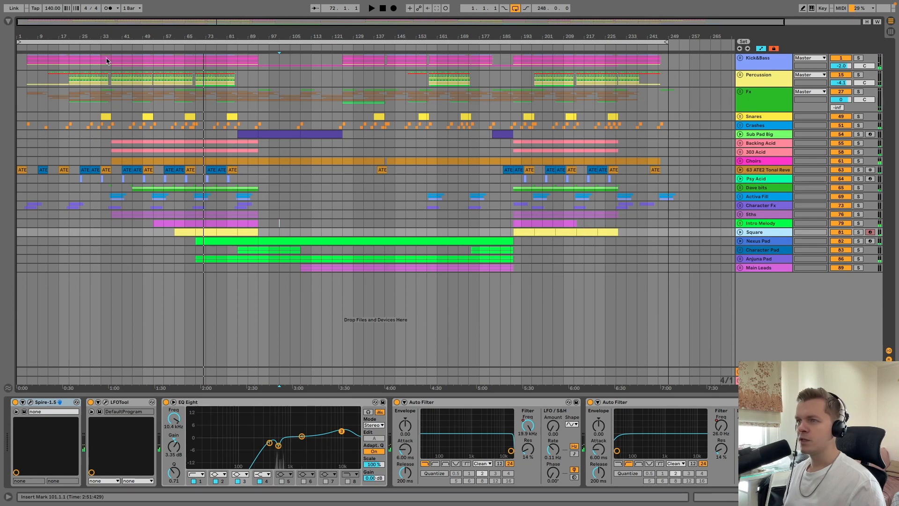
pyautogui.moveTo(185, 29); pyautogui.dragTo(224, 91)
pyautogui.moveTo(224, 37); pyautogui.dragTo(253, 36)
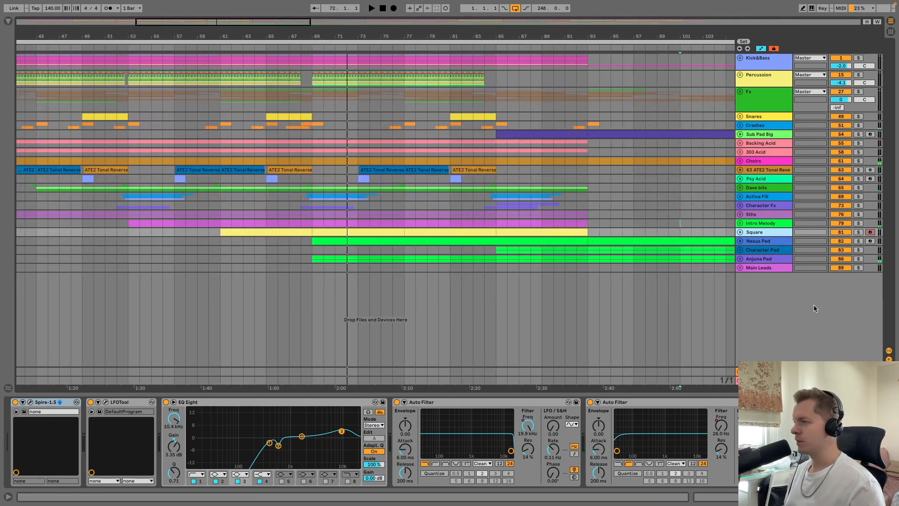
pyautogui.click(740, 232)
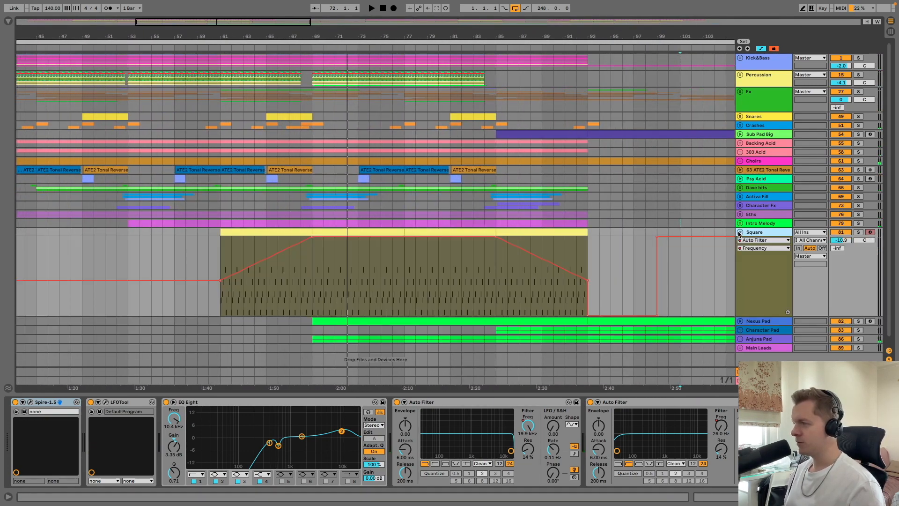
# - Solo the Square track and listen to it from bar 61 and from bar 69, stopping playback at the end
pyautogui.click(218, 253)
pyautogui.click(858, 232)
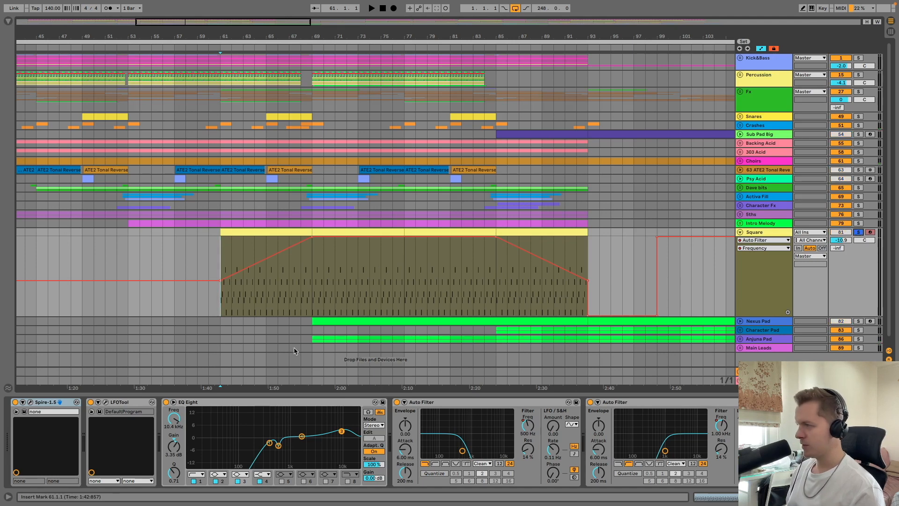
pyautogui.press('space')
pyautogui.click(312, 285)
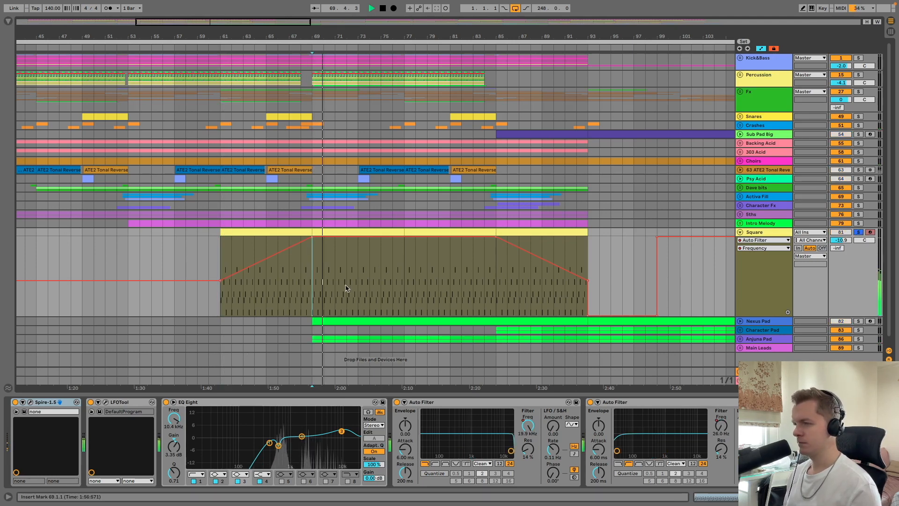
pyautogui.press('space')
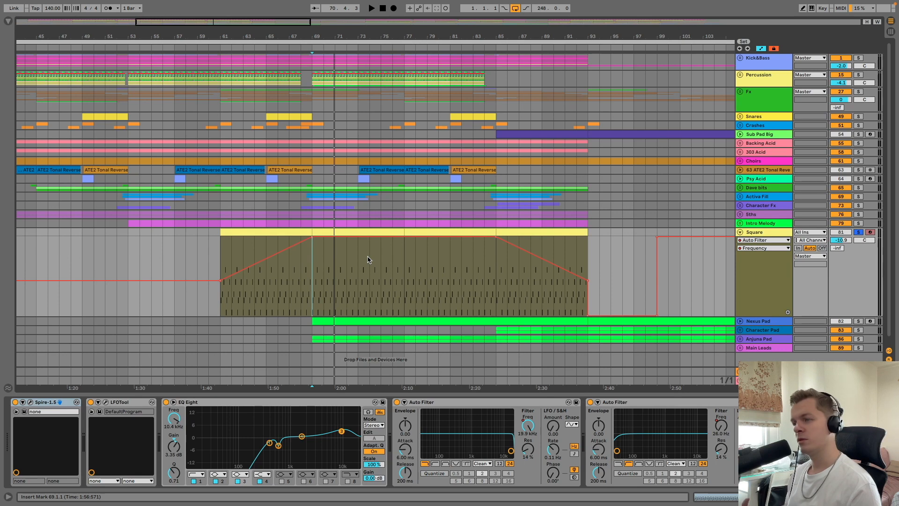
# - Play the soloed Square part from bar 73, and unsolo it during playback to hear it in the full mix
pyautogui.click(366, 265)
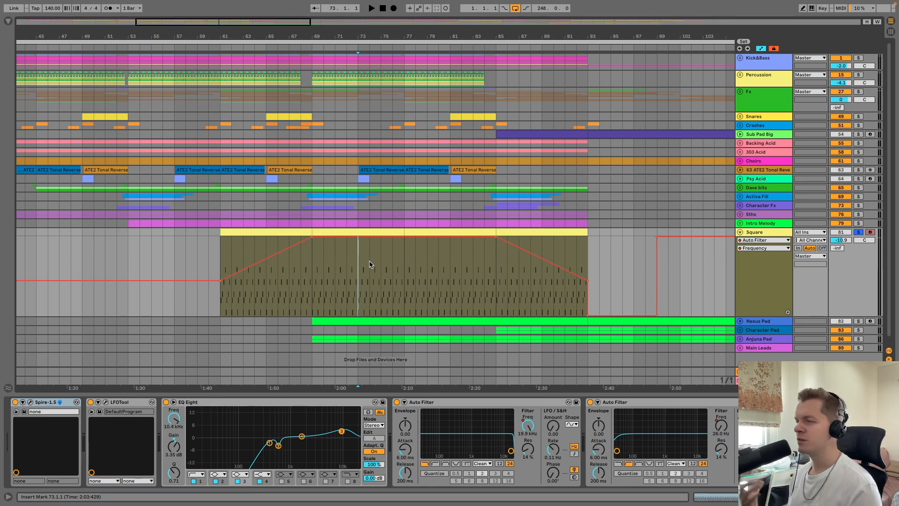
pyautogui.press('space')
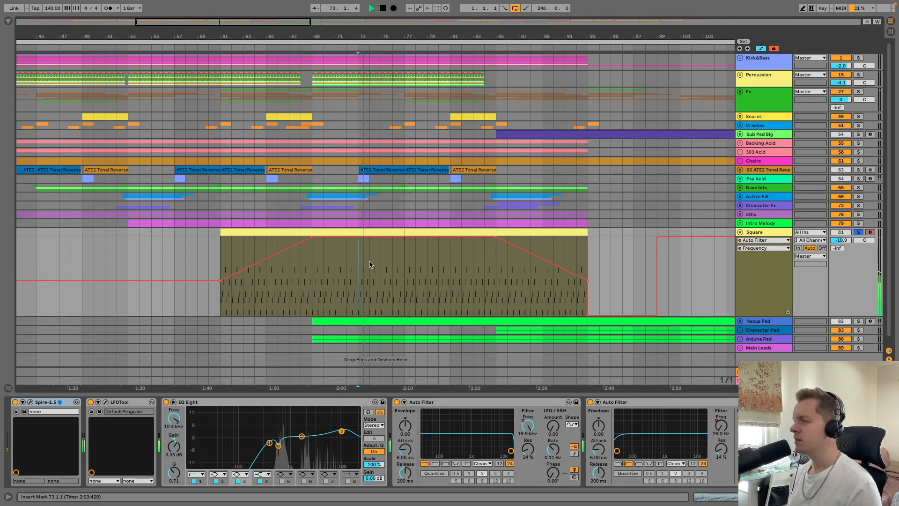
pyautogui.click(859, 232)
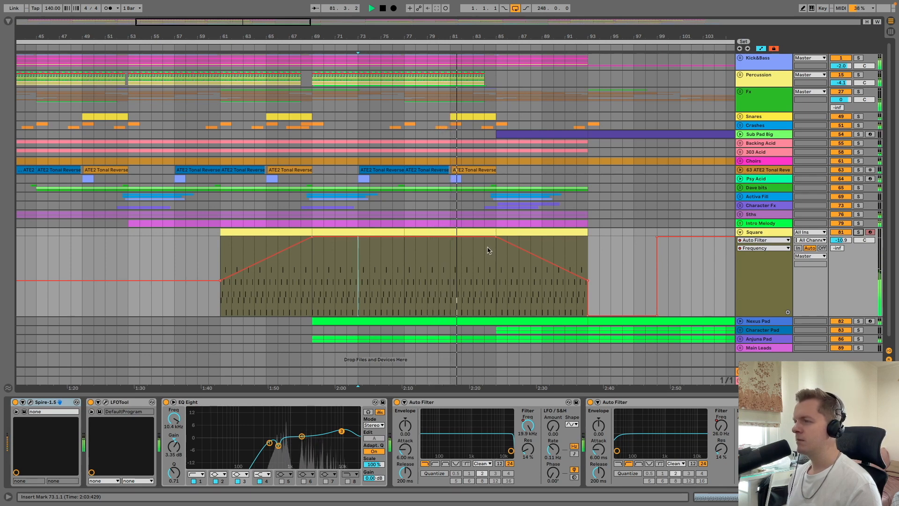
# - Solo Square together with Intro Melody and play from bar 69, including a replay from there with the full mix
pyautogui.click(859, 233)
pyautogui.click(858, 224)
pyautogui.click(312, 261)
pyautogui.press('space')
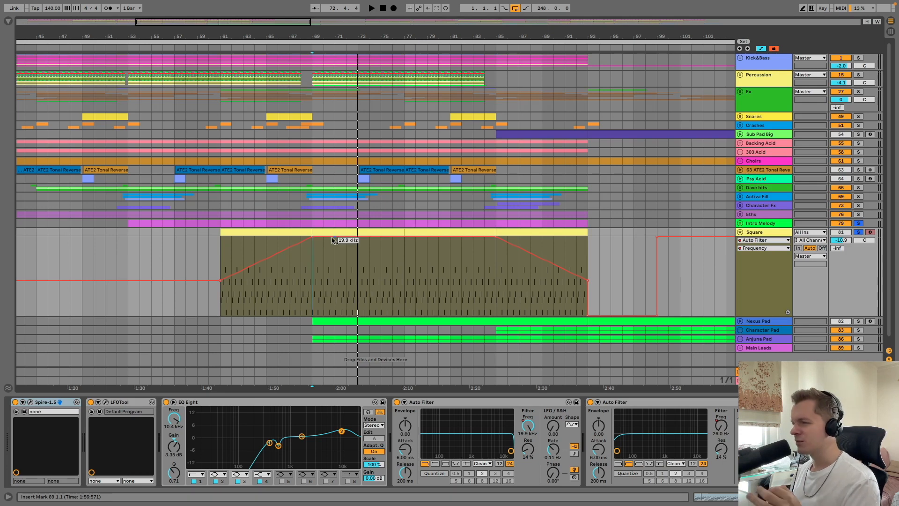
pyautogui.press('space')
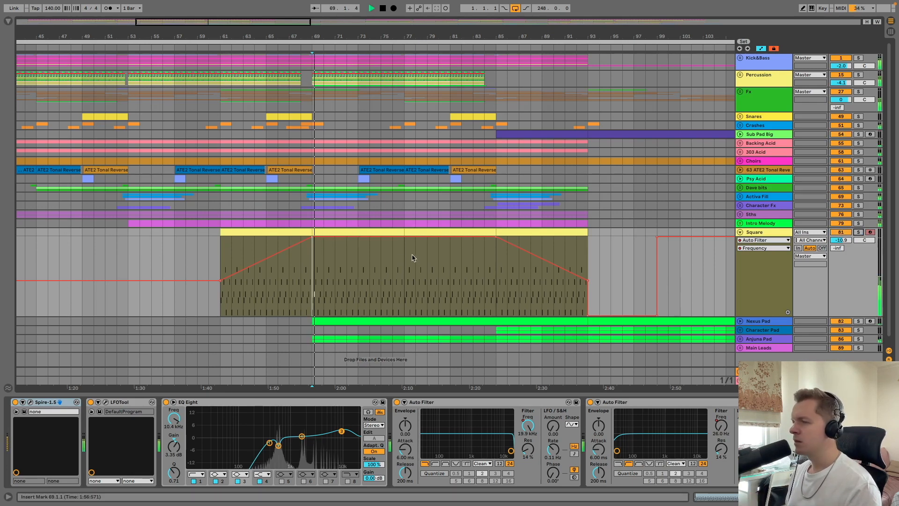
# - Fold the Square track, widen the arrangement view, and unfold Nexus Pad to view its notes from bar 69
pyautogui.click(740, 232)
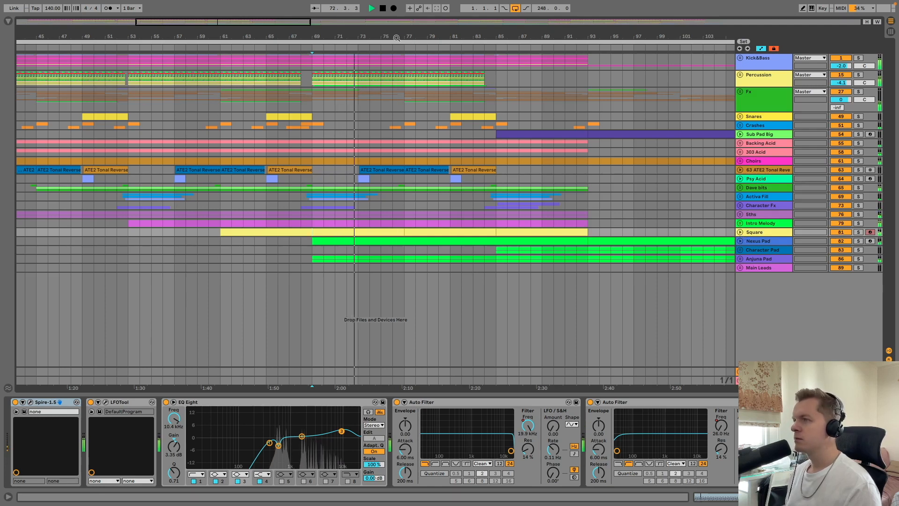
pyautogui.moveTo(397, 38); pyautogui.dragTo(396, 23)
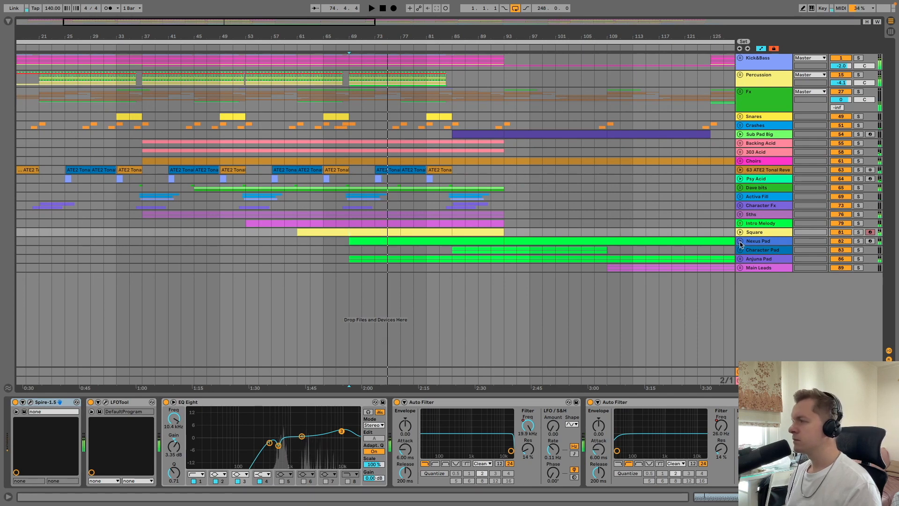
pyautogui.click(740, 241)
pyautogui.click(352, 287)
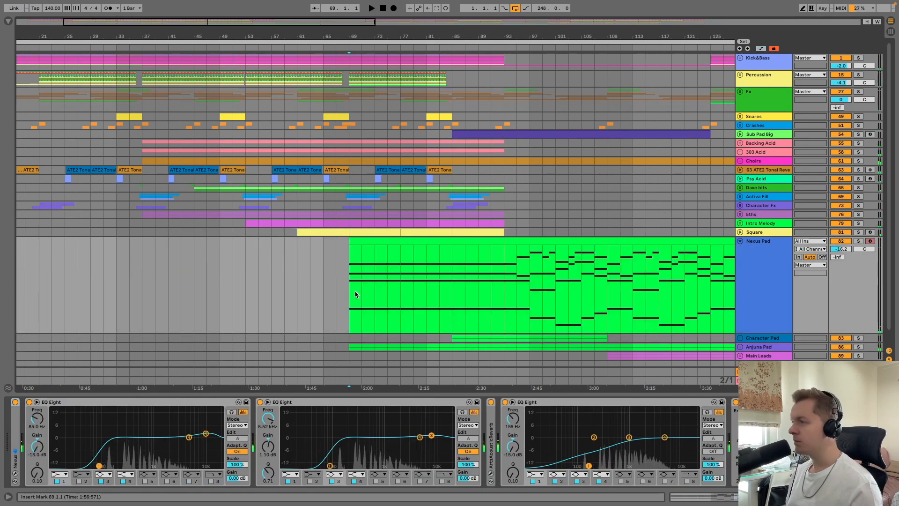
# - Fold Nexus Pad, expand its collapsed Nexus instrument device, and hide the device view
pyautogui.click(740, 240)
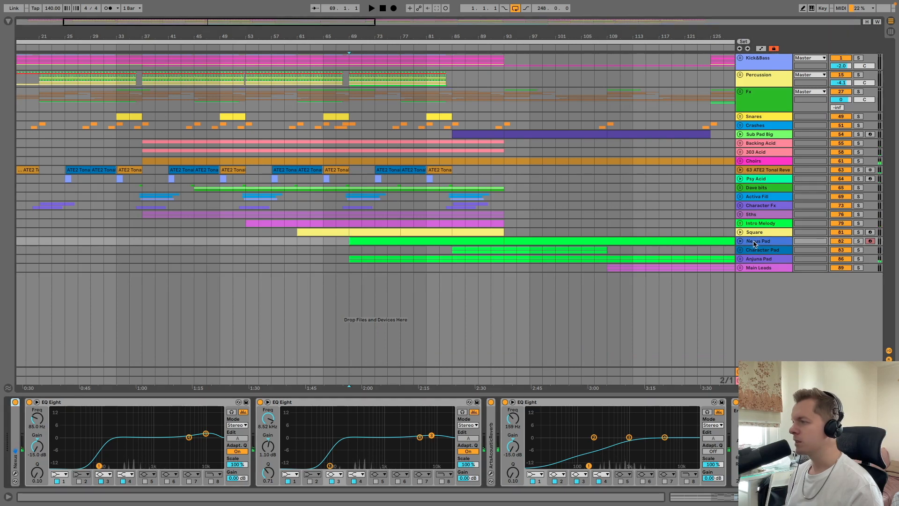
pyautogui.doubleClick(15, 432)
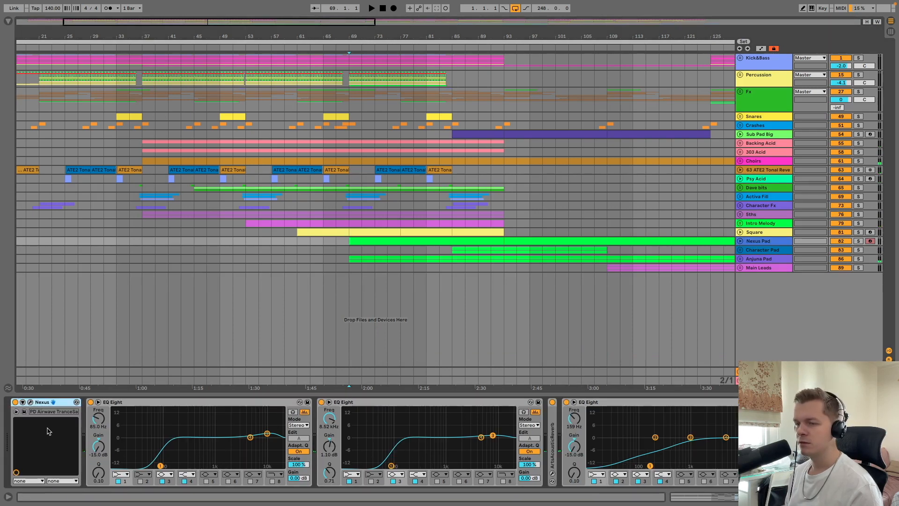
pyautogui.click(890, 496)
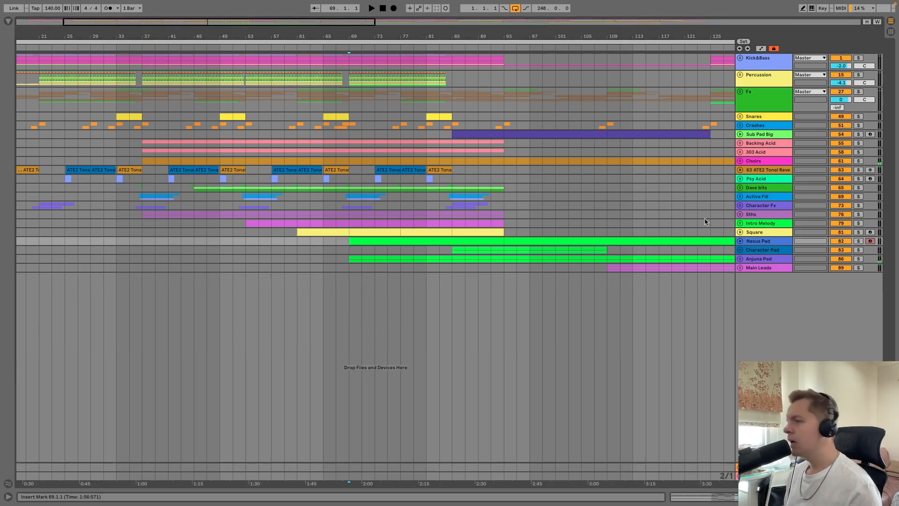
pyautogui.click(780, 242)
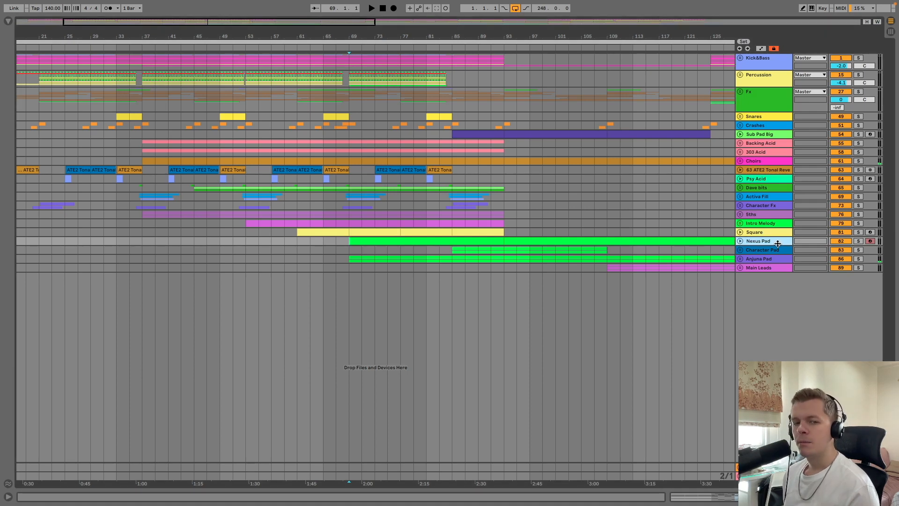
# - Unfold Nexus Pad, solo and play it from bar 69, and display its Auto Filter Frequency automation
pyautogui.click(740, 240)
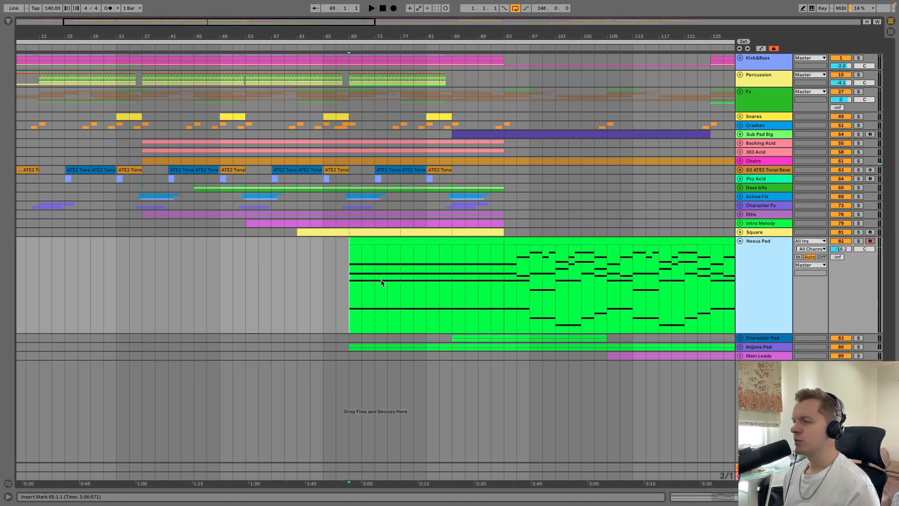
pyautogui.press('a')
pyautogui.click(860, 242)
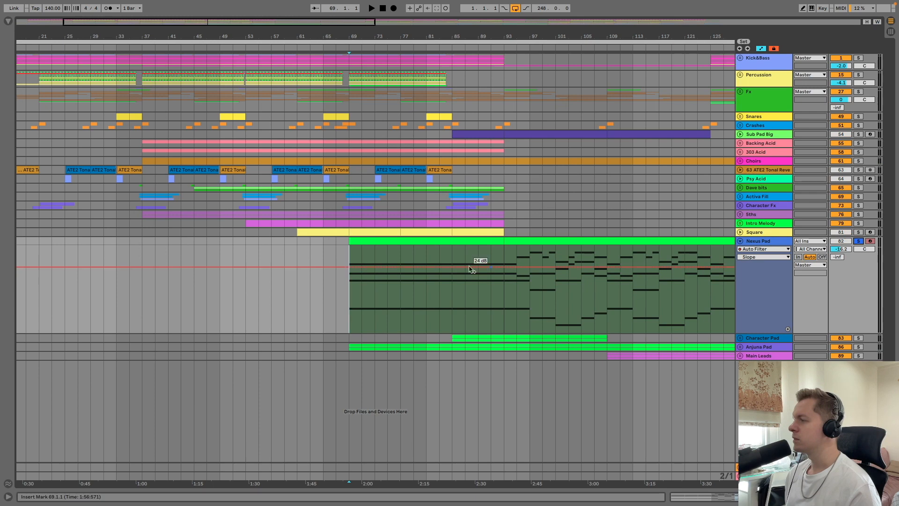
pyautogui.press('space')
pyautogui.click(758, 256)
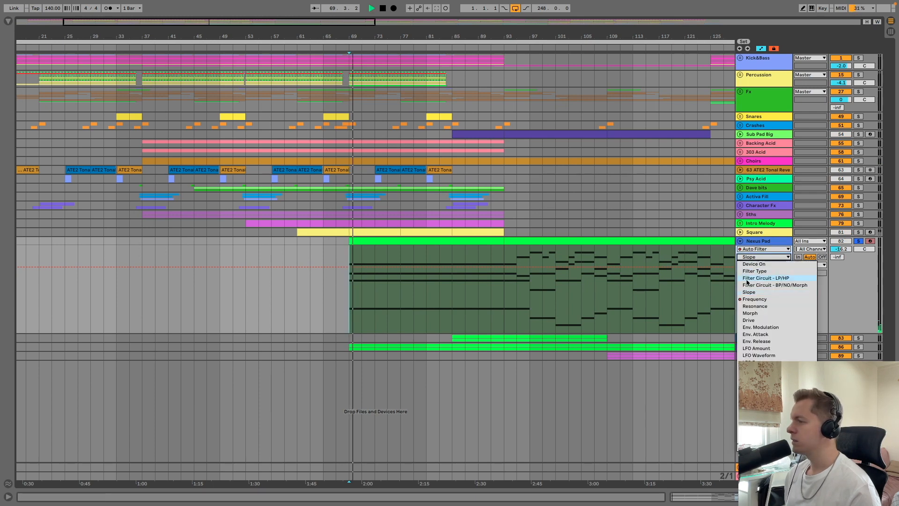
pyautogui.click(752, 297)
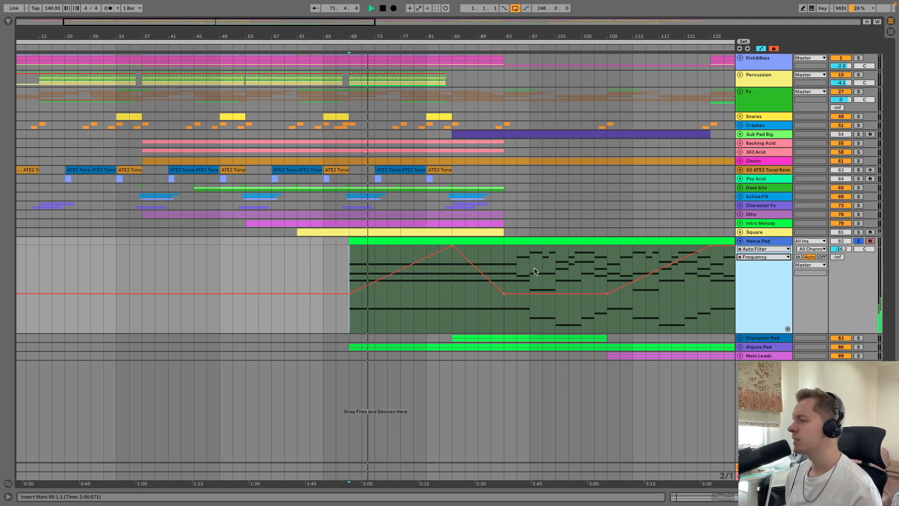
# - Show the full length of Nexus Pad's filter automation, play the soloed pad from bar 109, and unsolo it
pyautogui.moveTo(627, 36); pyautogui.dragTo(279, 24)
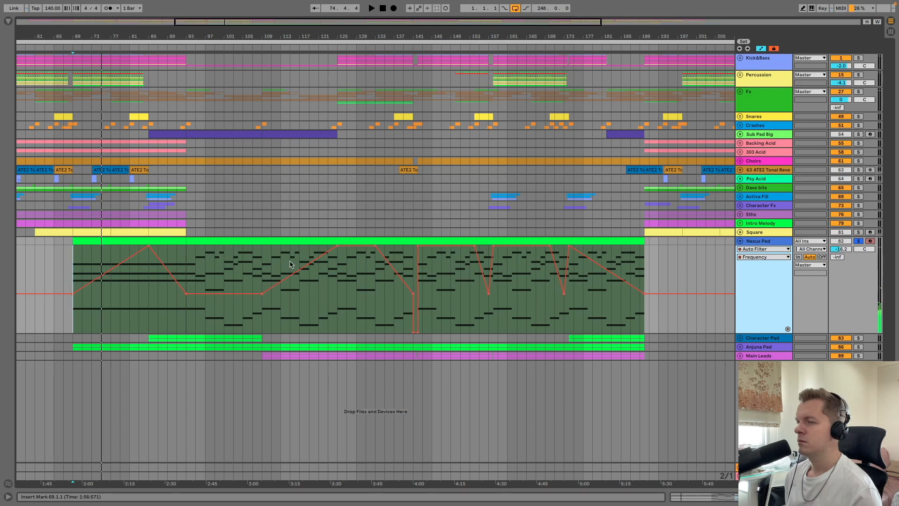
pyautogui.click(262, 384)
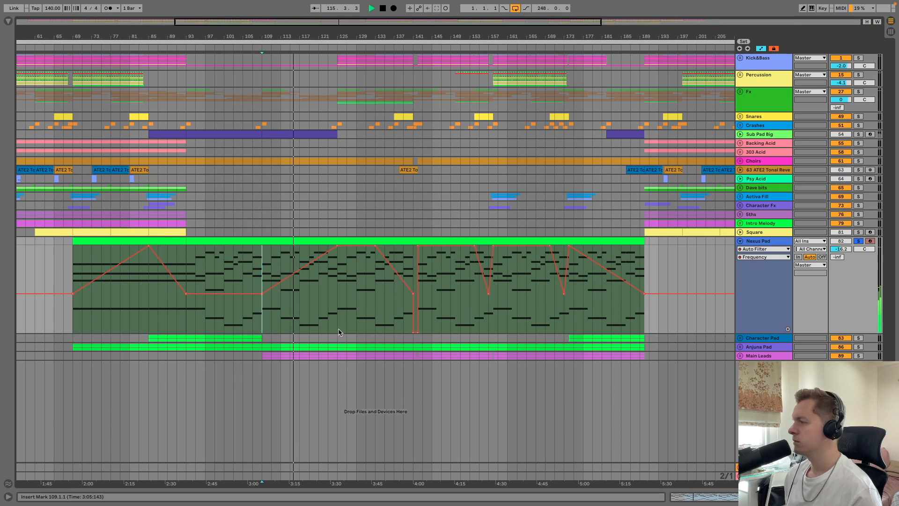
pyautogui.press('space')
pyautogui.click(859, 242)
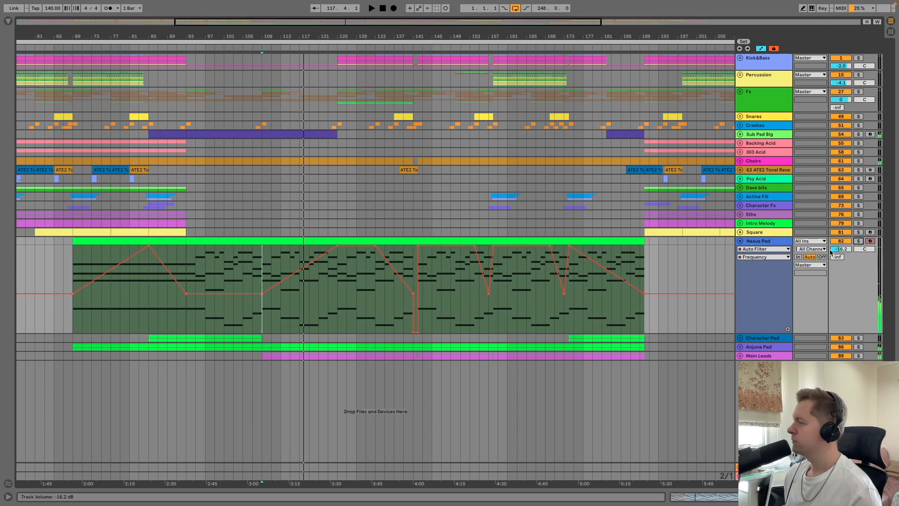
# - Open the Nexus Pad clip that covers the breakdown and examine its MIDI notes, placing the insert marker at clip bar 17
pyautogui.click(759, 241)
pyautogui.doubleClick(285, 241)
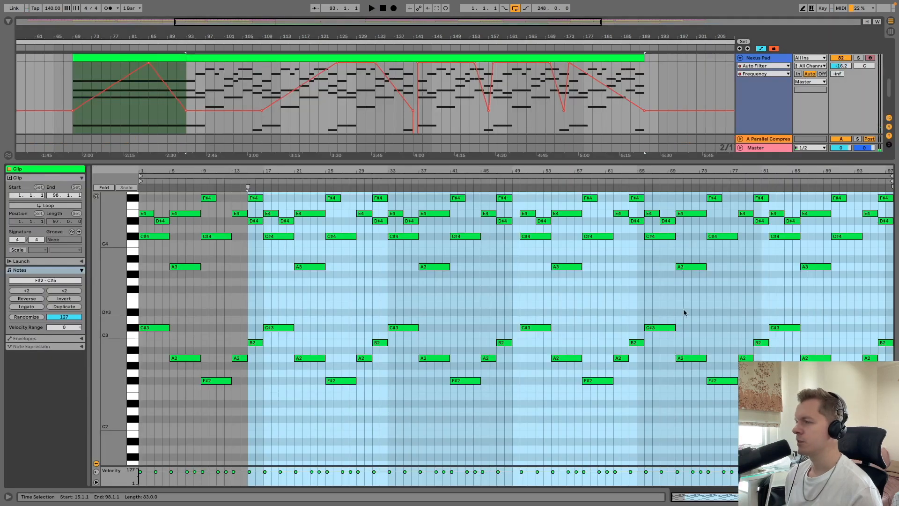
pyautogui.scroll(5, 422, 339)
pyautogui.scroll(-4, 401, 336)
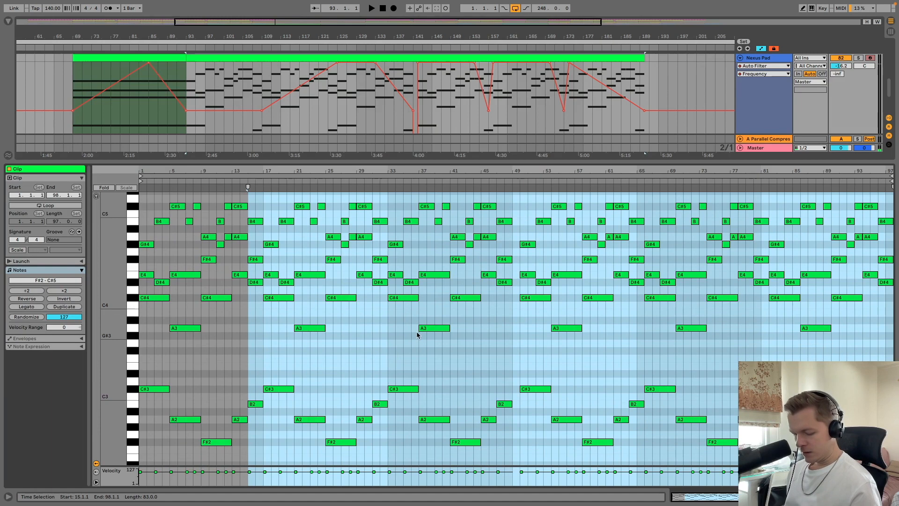
pyautogui.click(281, 214)
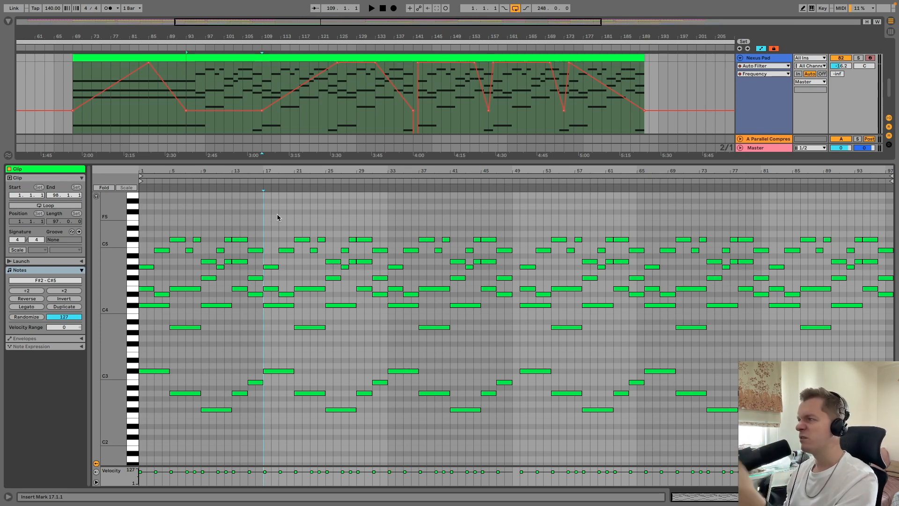
# - Play the full mix from bar 93 with the clip editor closed, stop playback, and fold Nexus Pad
pyautogui.press('space')
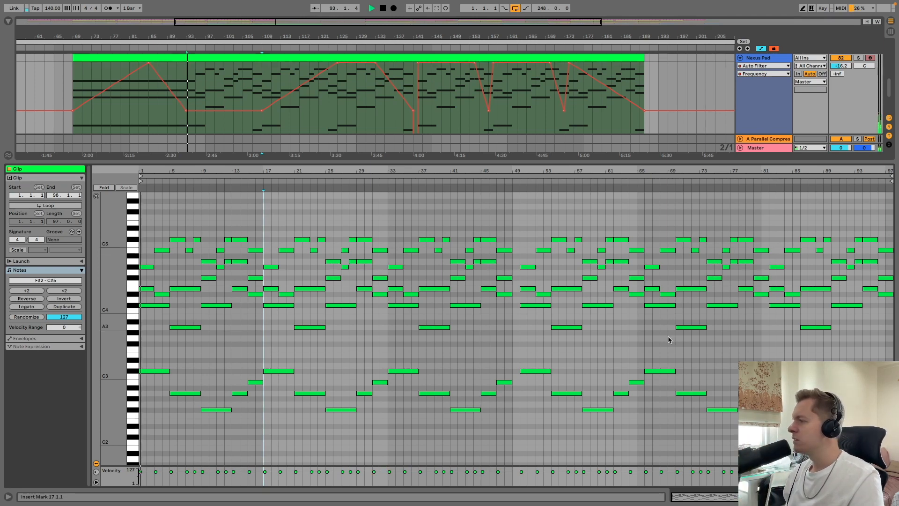
pyautogui.click(891, 496)
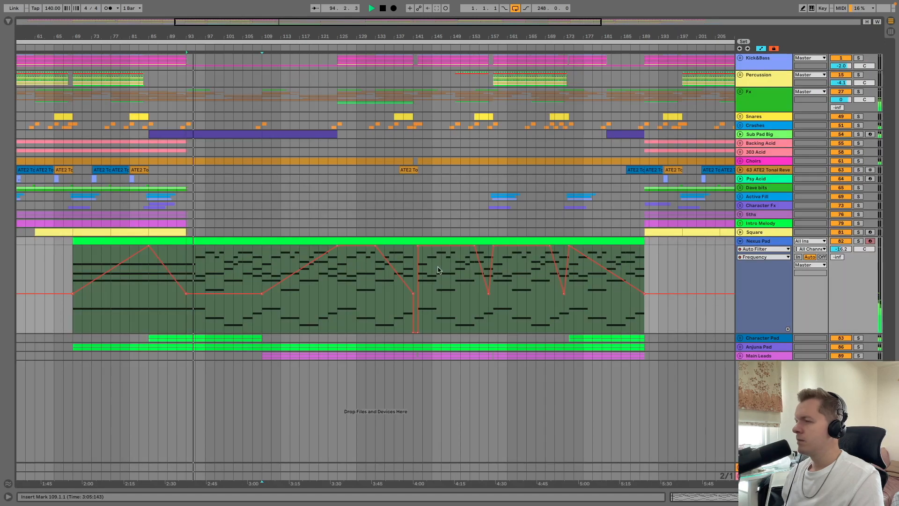
pyautogui.moveTo(181, 35); pyautogui.dragTo(324, 55)
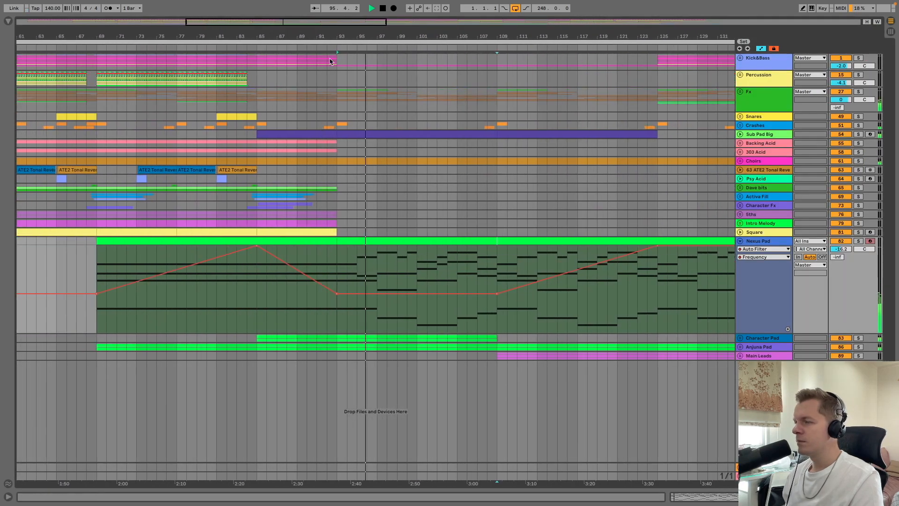
pyautogui.press('space')
pyautogui.click(740, 241)
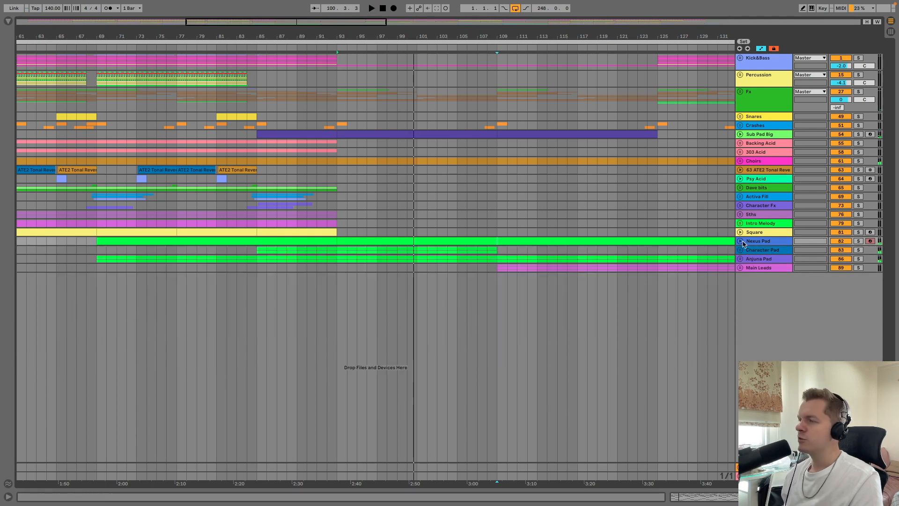
# - Unfold the Character Pad and Anjuna Pad groups to show their tracks, with the automation lanes hidden
pyautogui.click(741, 250)
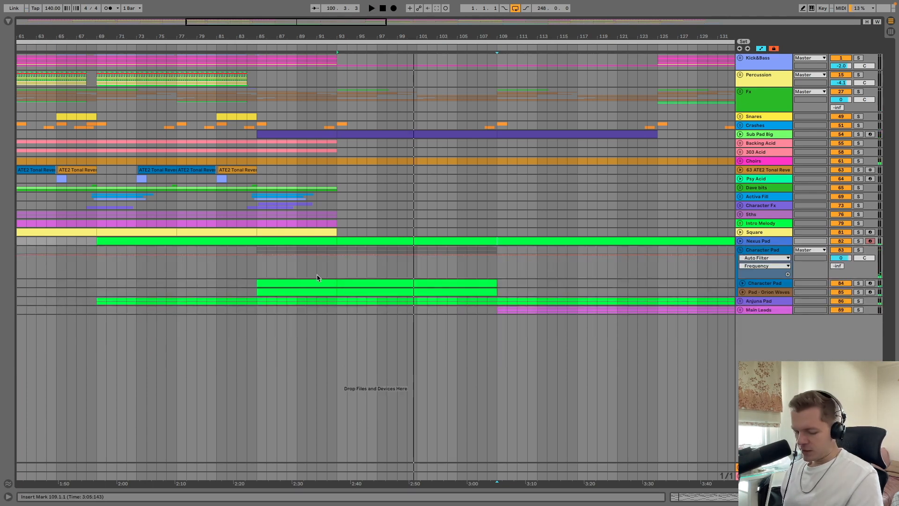
pyautogui.moveTo(352, 267); pyautogui.dragTo(489, 268)
pyautogui.click(785, 282)
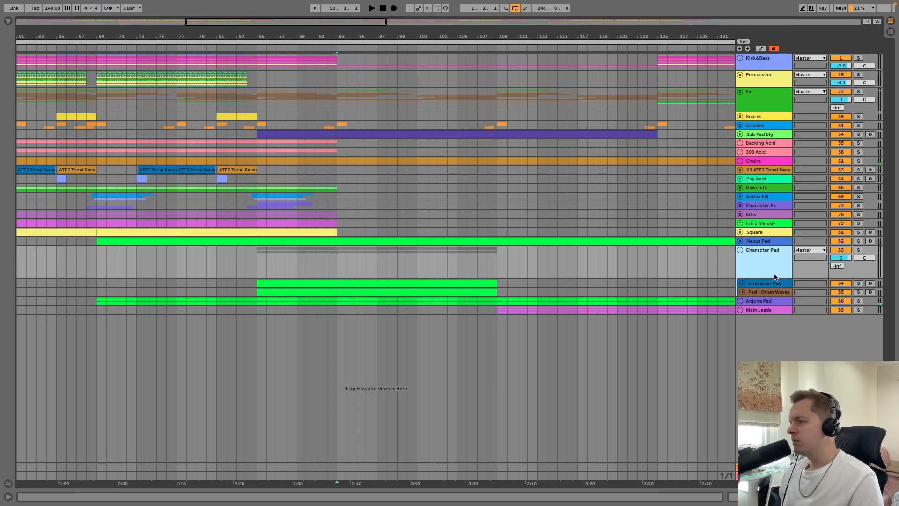
pyautogui.click(740, 301)
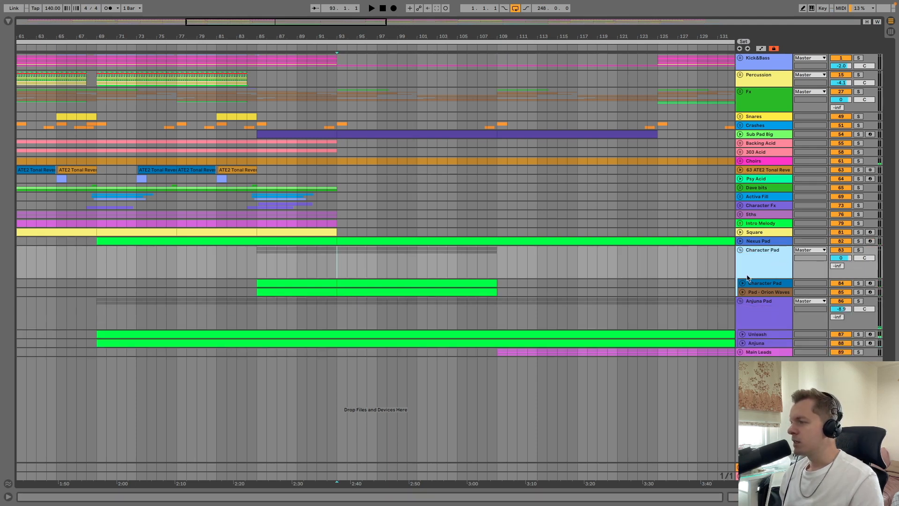
pyautogui.click(756, 314)
pyautogui.click(785, 259)
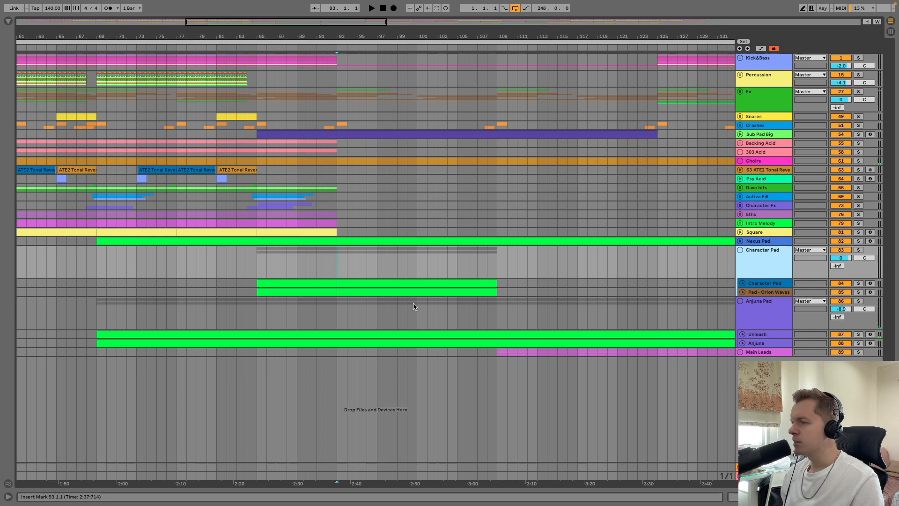
# - Place the insert marker at bar 92, solo the Character Pad group, and unfold its Character Pad and Pad - Orion Waves tracks to view their notes
pyautogui.click(324, 275)
pyautogui.click(858, 249)
pyautogui.click(759, 283)
pyautogui.click(742, 283)
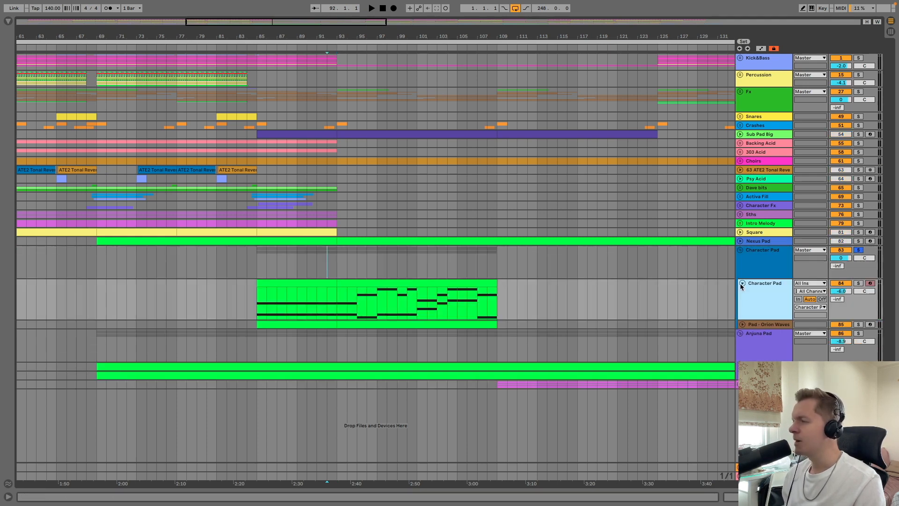
pyautogui.click(757, 325)
pyautogui.click(753, 309)
pyautogui.click(742, 324)
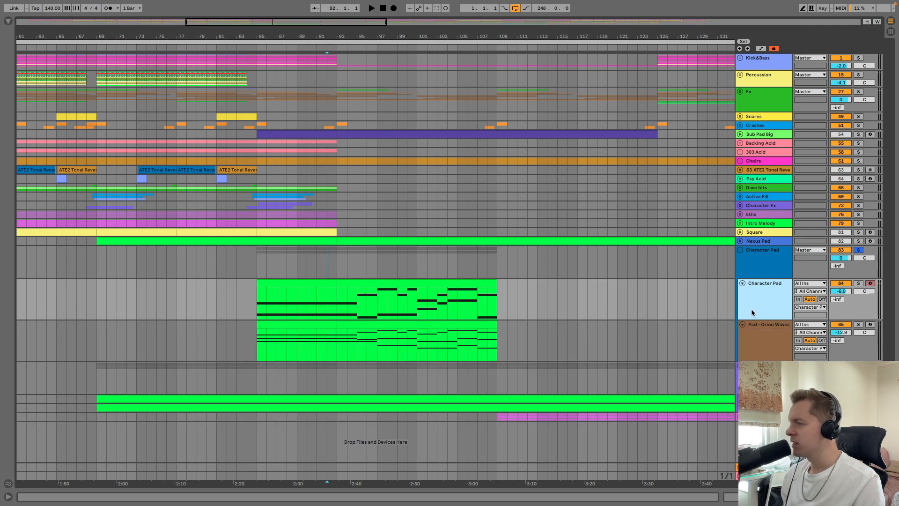
# - Solo the Character Pad track, play it from bar 93, inspect its Sylenth1 synth window, stop playback and close the window
pyautogui.click(337, 306)
pyautogui.click(860, 283)
pyautogui.press('space')
pyautogui.doubleClick(760, 300)
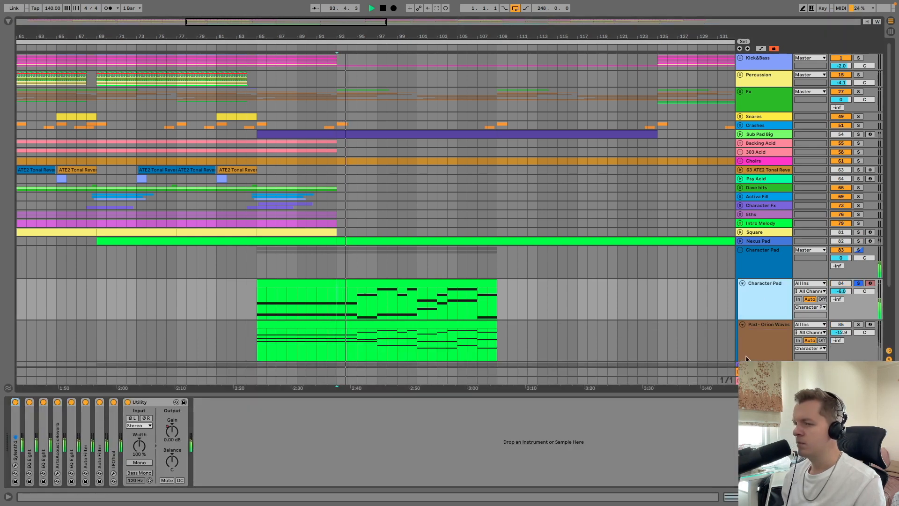
pyautogui.click(16, 465)
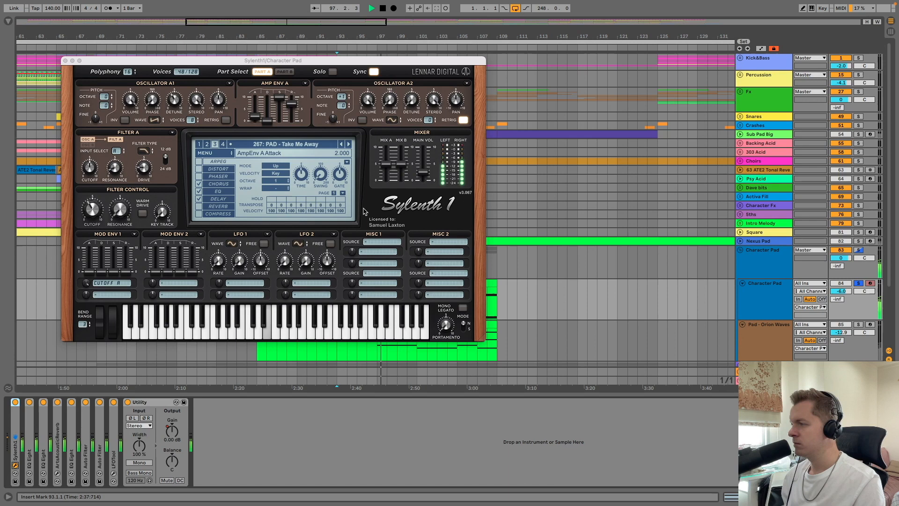
pyautogui.press('space')
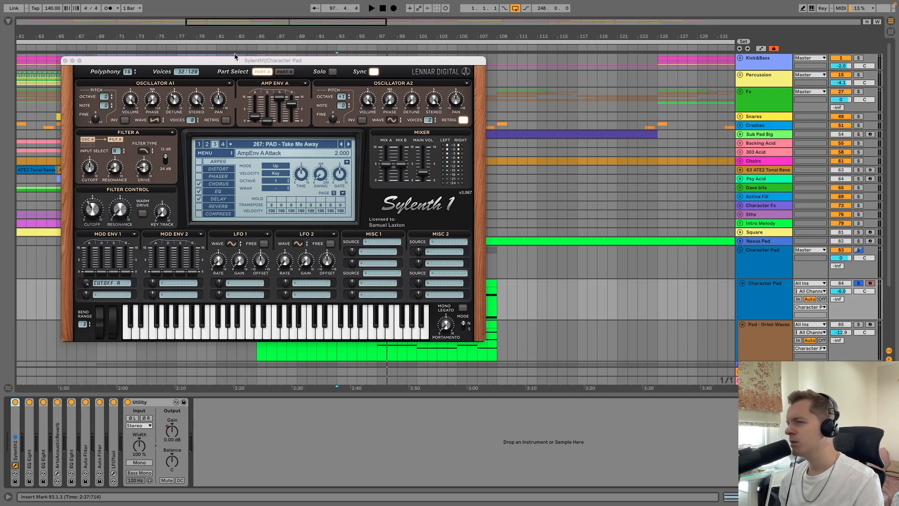
pyautogui.click(65, 61)
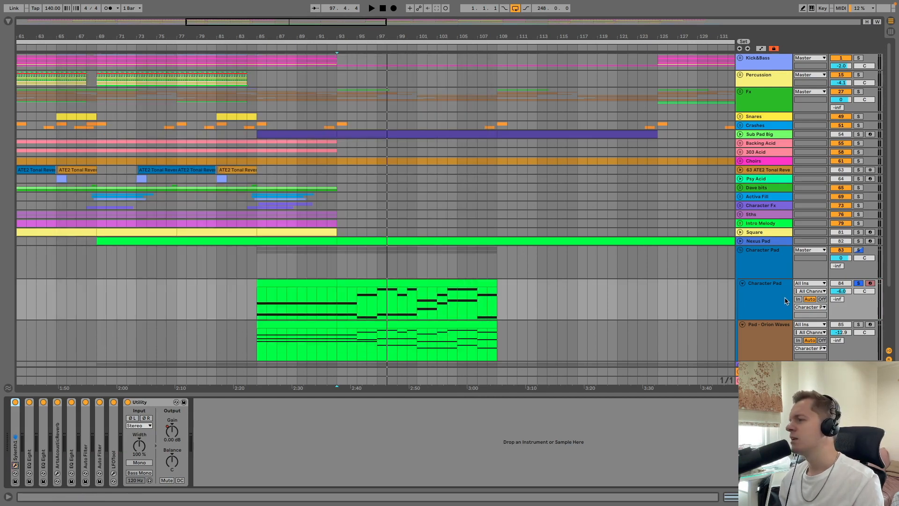
# - Solo the Pad - Orion Waves track instead and play it from bar 93 with its device chain shown
pyautogui.click(777, 335)
pyautogui.click(860, 326)
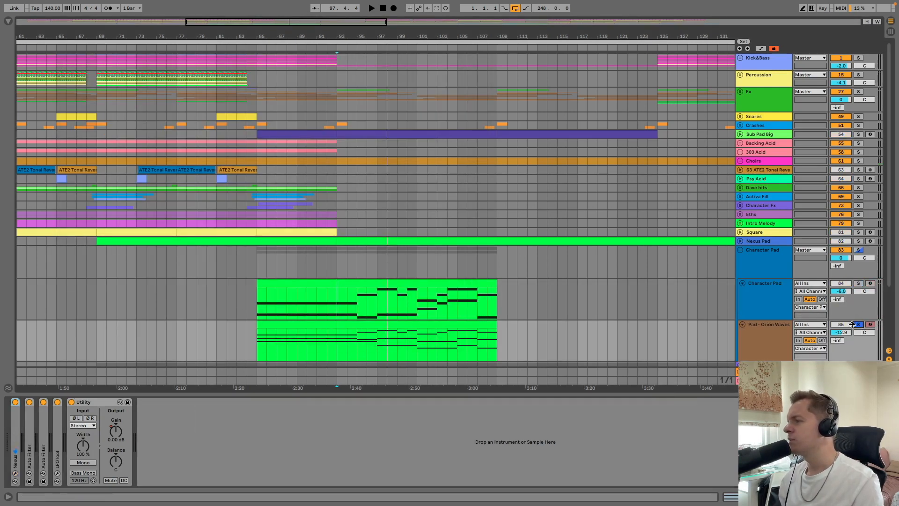
pyautogui.click(755, 331)
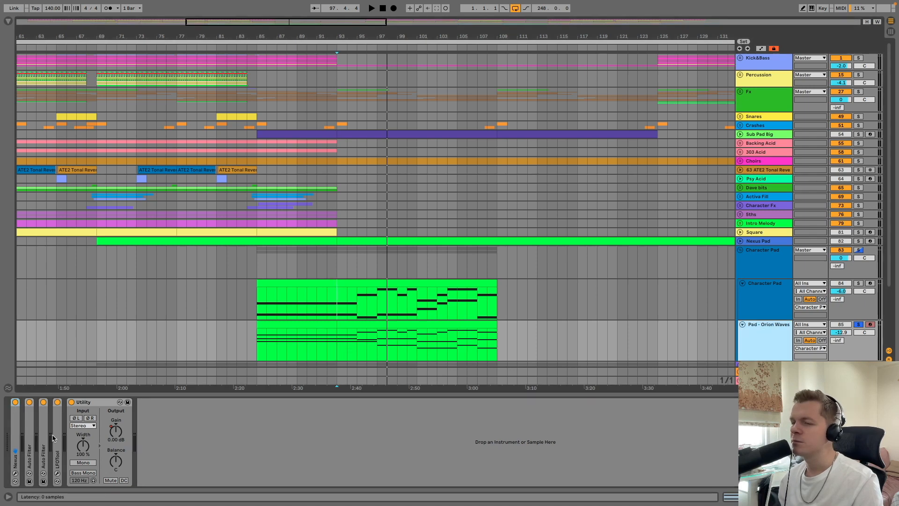
pyautogui.press('space')
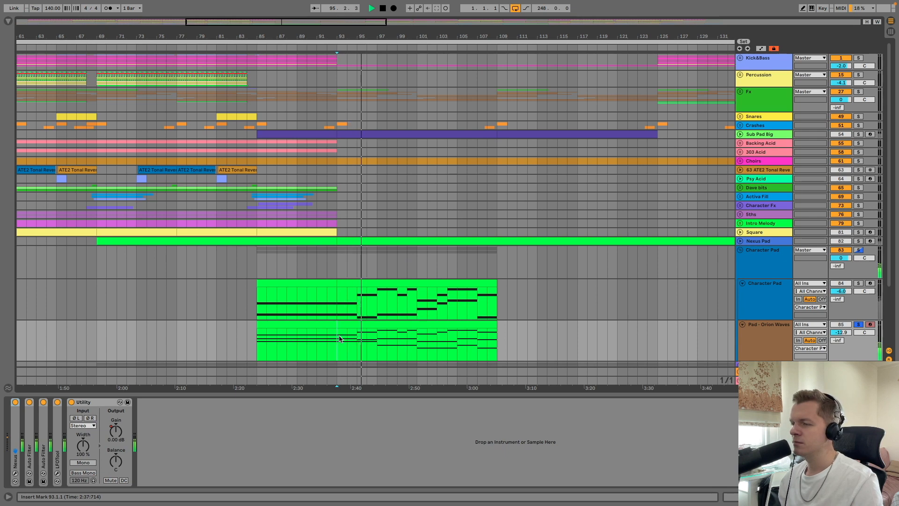
# - Stop playback, clear the solos, and fold Pad - Orion Waves, Character Pad and their parent Character Pad group
pyautogui.scroll(-3, 339, 338)
pyautogui.scroll(-2, 339, 338)
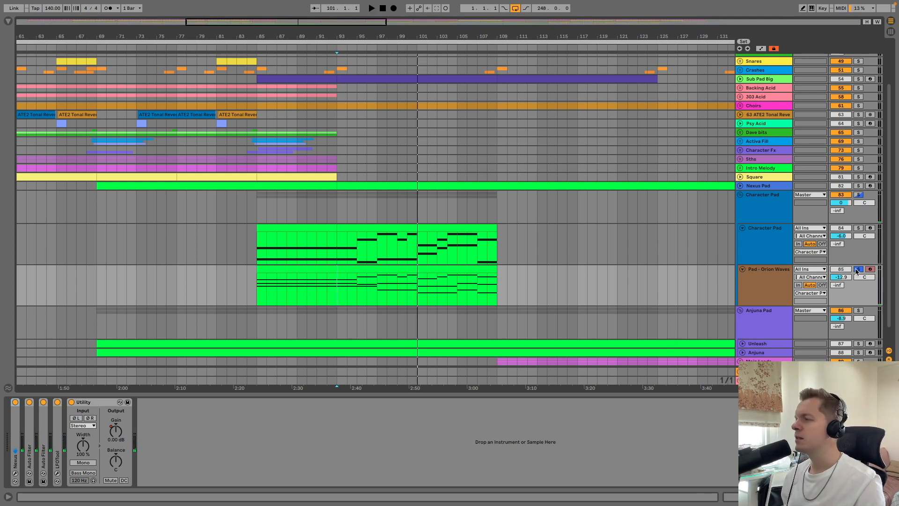
pyautogui.click(742, 269)
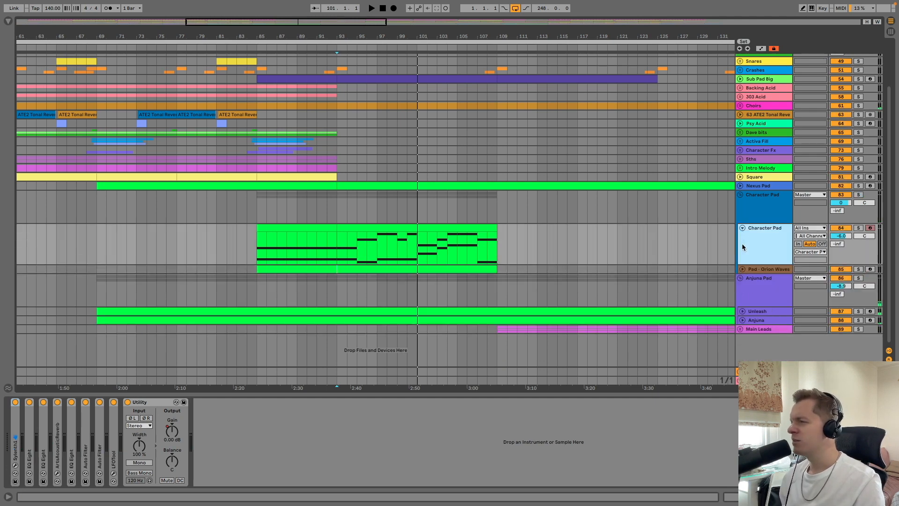
pyautogui.click(742, 228)
pyautogui.click(740, 195)
pyautogui.scroll(3, 290, 281)
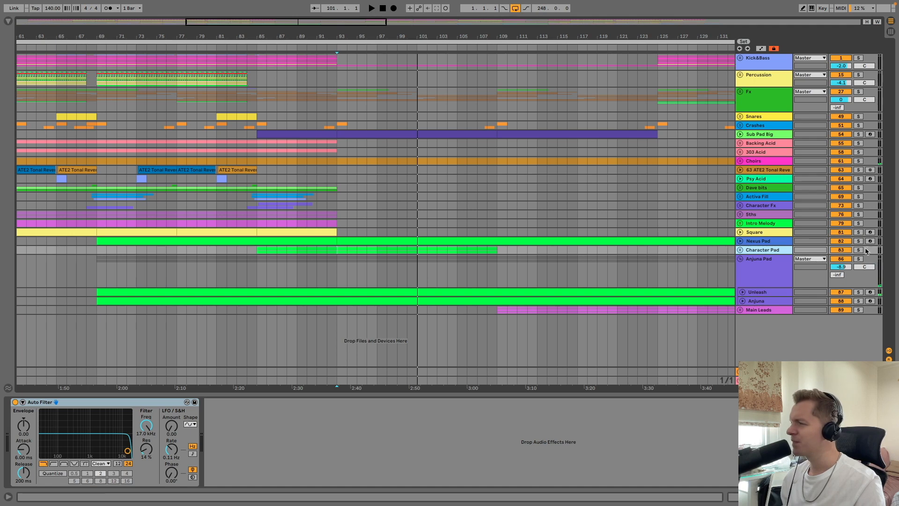
# - Solo the Anjuna Pad group, play from bar 93, and add Nexus Pad and the Character Pad group to the solo
pyautogui.click(764, 260)
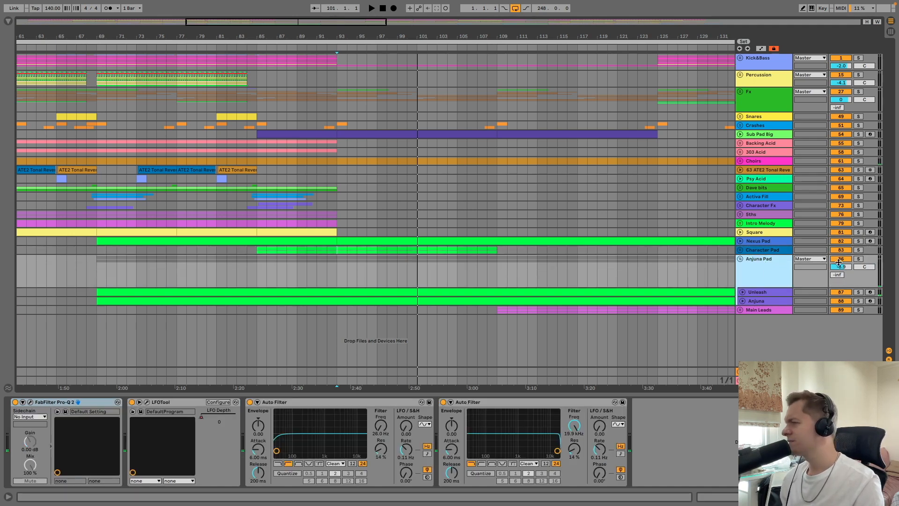
pyautogui.click(858, 259)
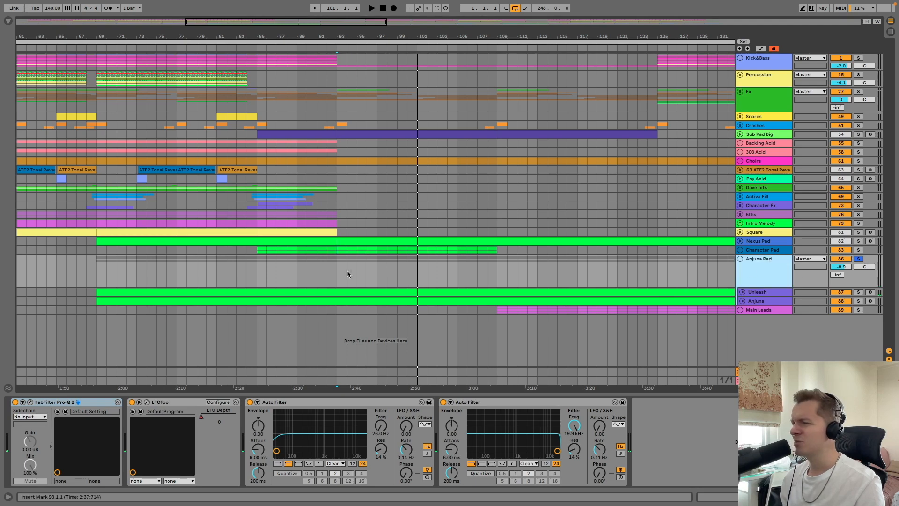
pyautogui.press('space')
pyautogui.press('space')
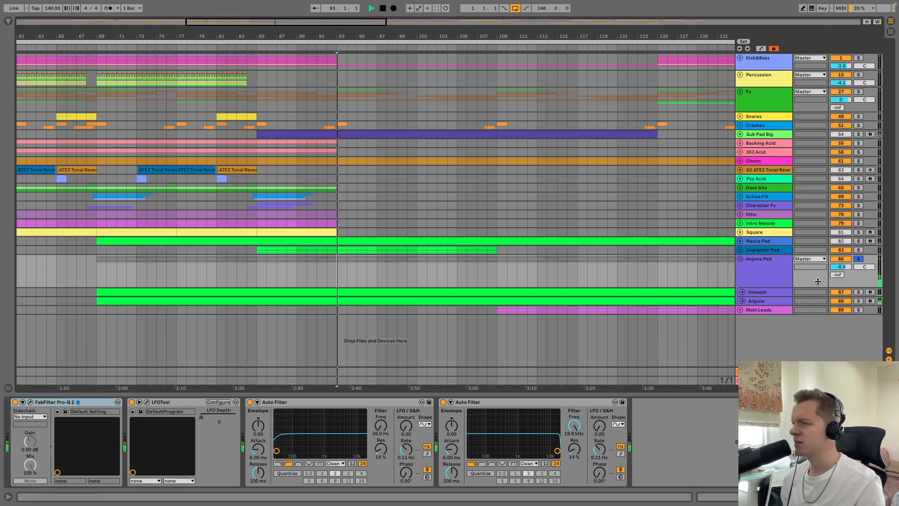
pyautogui.keyDown('super'); pyautogui.click(859, 242); pyautogui.keyUp('super')
pyautogui.keyDown('super'); pyautogui.click(858, 250); pyautogui.keyUp('super')
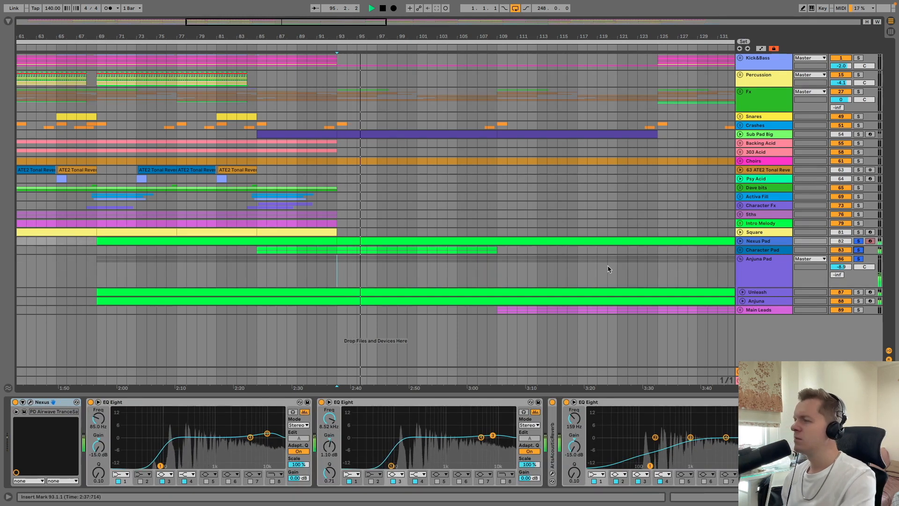
# - Fold the Anjuna Pad group, clear the pad solos, and stop playback
pyautogui.click(741, 263)
pyautogui.click(741, 260)
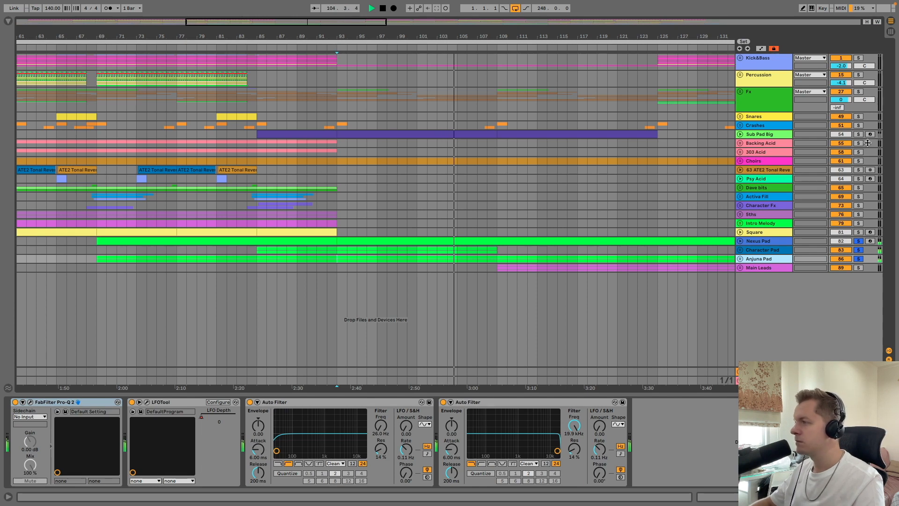
pyautogui.click(858, 260)
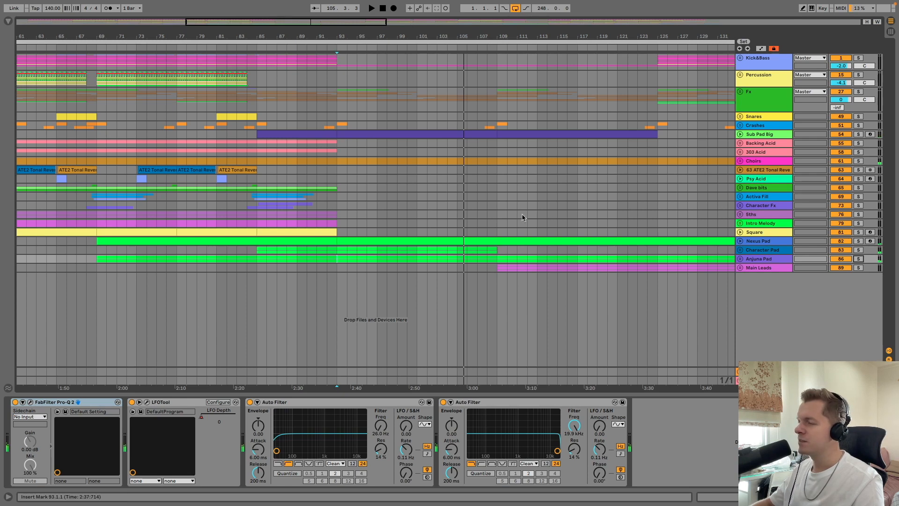
# - Unfold the Main Leads group, place the insert marker at bar 109, and reduce the group track's height
pyautogui.click(755, 268)
pyautogui.moveTo(572, 39); pyautogui.dragTo(468, 44)
pyautogui.click(740, 269)
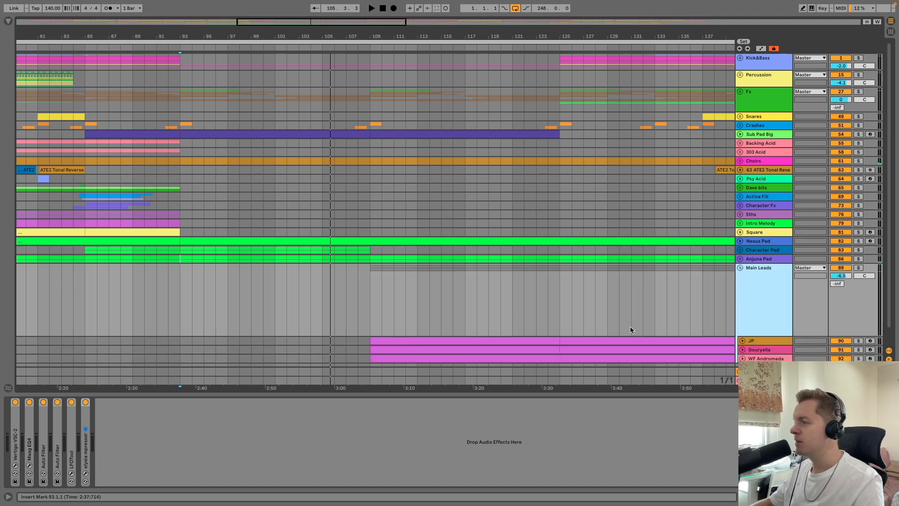
pyautogui.scroll(-1, 421, 292)
pyautogui.press('space')
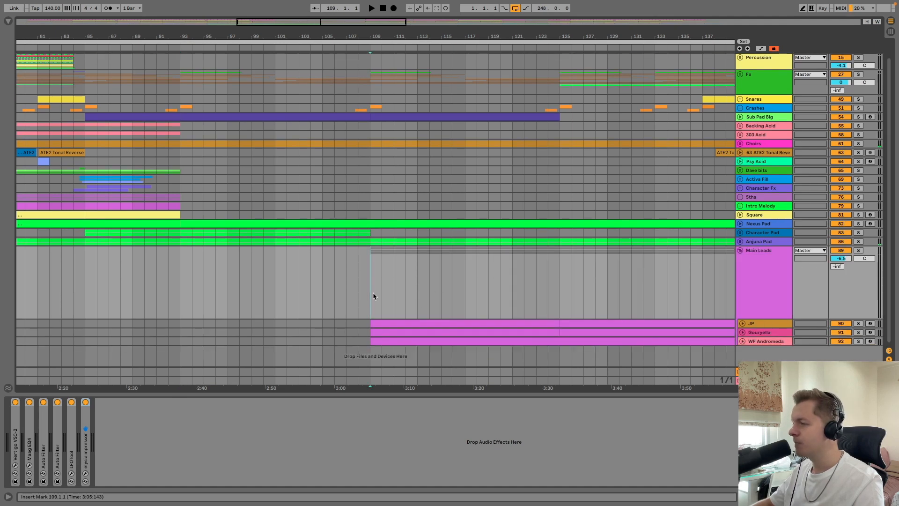
pyautogui.click(764, 318)
pyautogui.moveTo(763, 318); pyautogui.dragTo(765, 275)
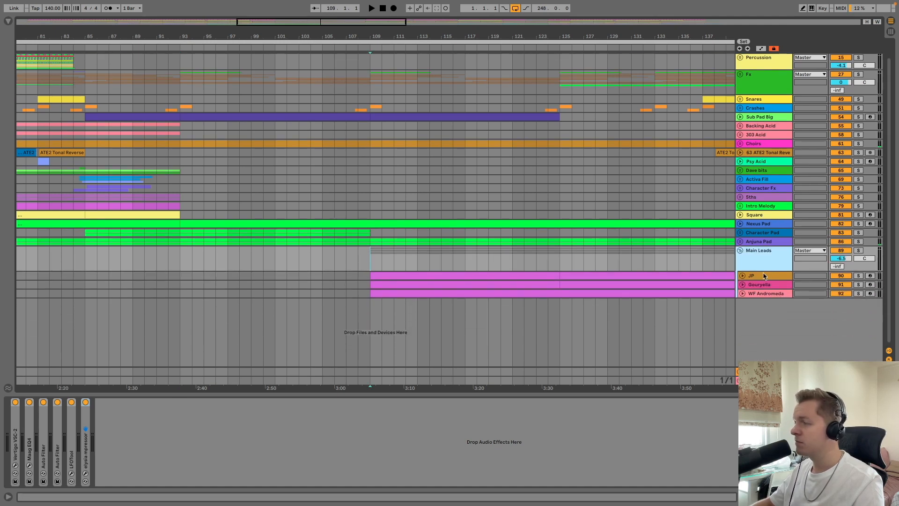
# - Unfold the JP, Gouryella and WF Andromeda tracks and reduce their heights so all three fit in view
pyautogui.click(743, 277)
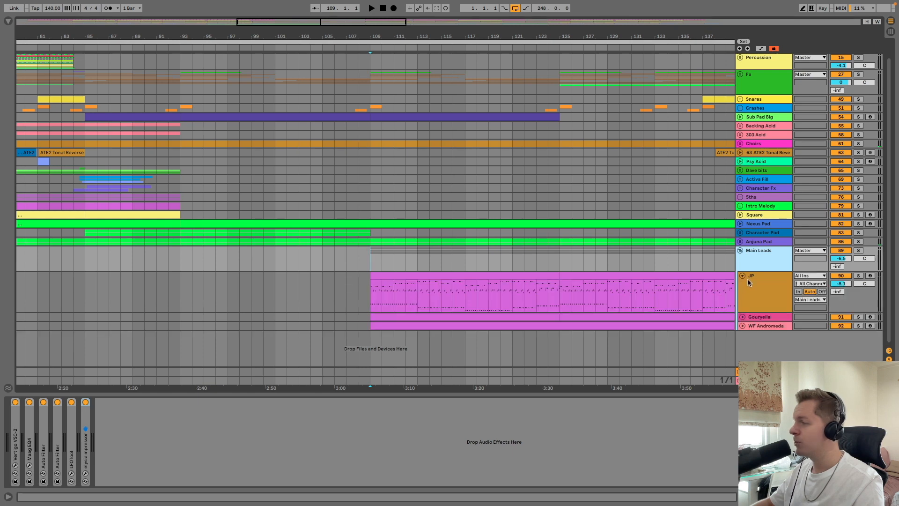
pyautogui.click(742, 318)
pyautogui.click(744, 341)
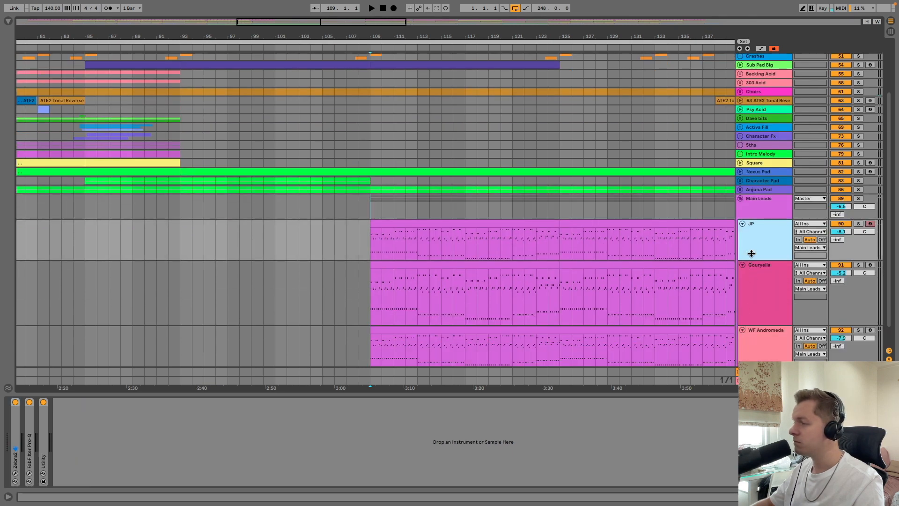
pyautogui.click(750, 249)
pyautogui.moveTo(758, 317); pyautogui.dragTo(756, 285)
pyautogui.moveTo(760, 329); pyautogui.dragTo(760, 308)
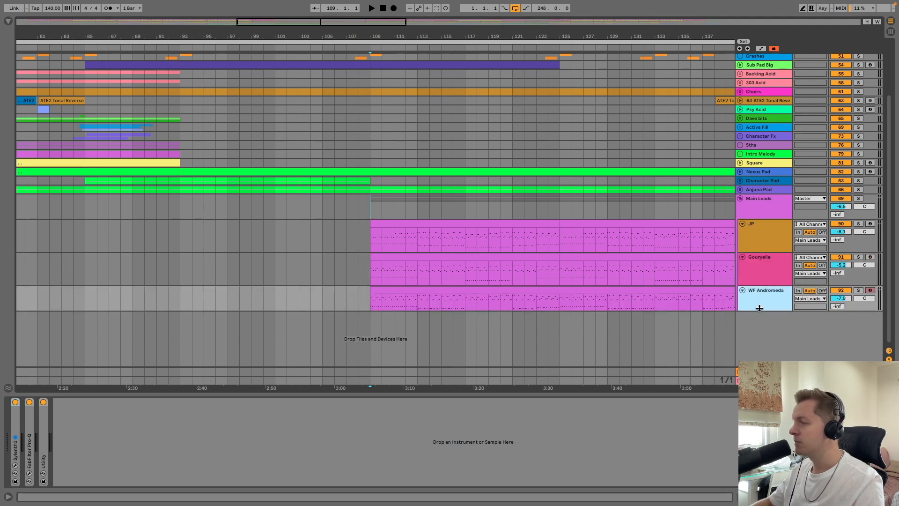
# - Solo the Main Leads group and play it from bar 109 with the timeline zoomed in on the lead clips
pyautogui.click(368, 244)
pyautogui.click(858, 199)
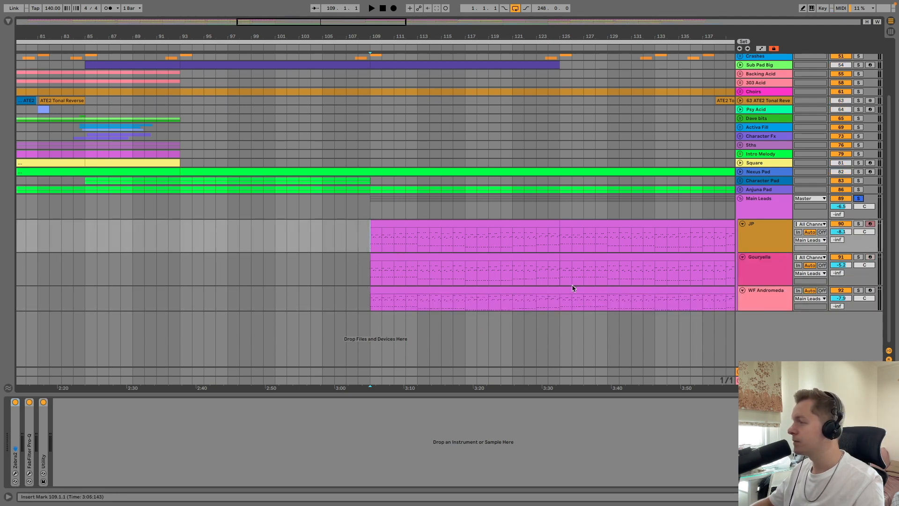
pyautogui.press('space')
pyautogui.moveTo(518, 36); pyautogui.dragTo(511, 62)
# - Enlarge the JP, Gouryella and WF Andromeda tracks to make their MIDI notes readable
pyautogui.moveTo(775, 310); pyautogui.dragTo(775, 341)
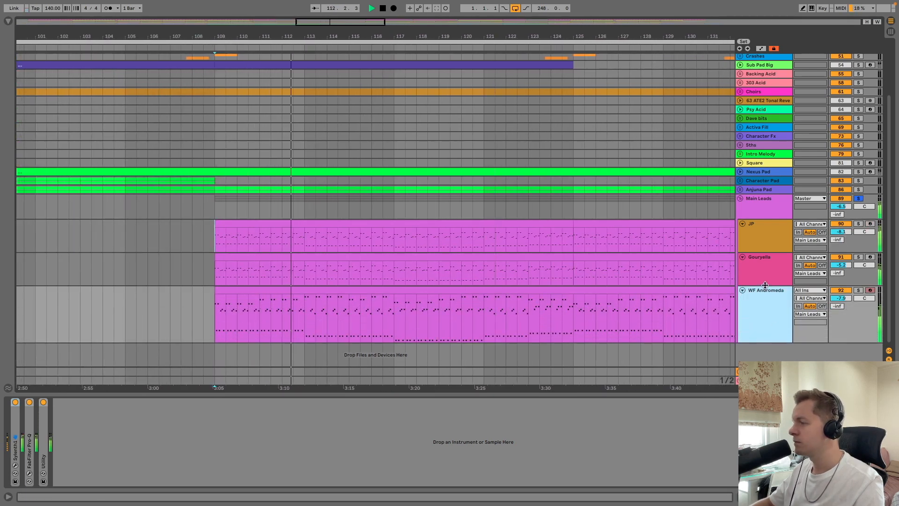
pyautogui.click(766, 257)
pyautogui.moveTo(766, 252); pyautogui.dragTo(766, 268)
pyautogui.scroll(-3, 766, 268)
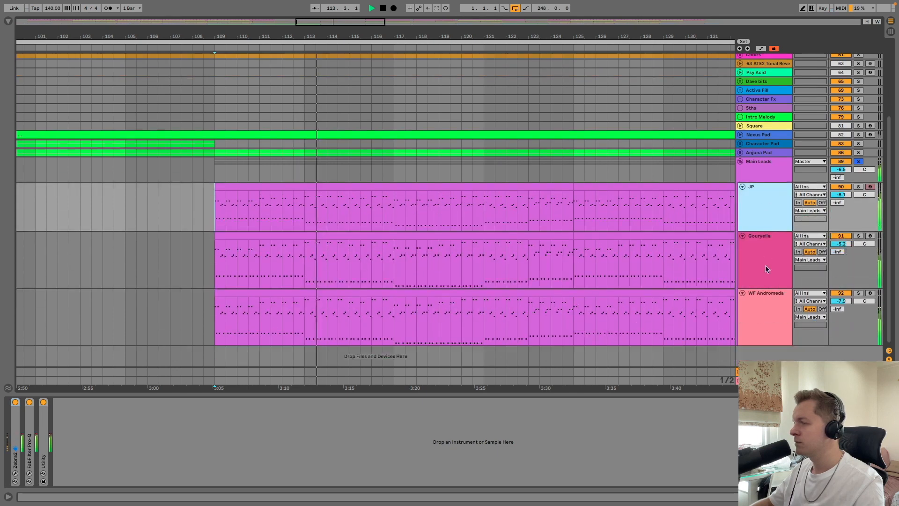
# - Open the JP clip at bar 109, stop playback, and examine its melody by selecting groups of its upper notes
pyautogui.doubleClick(358, 185)
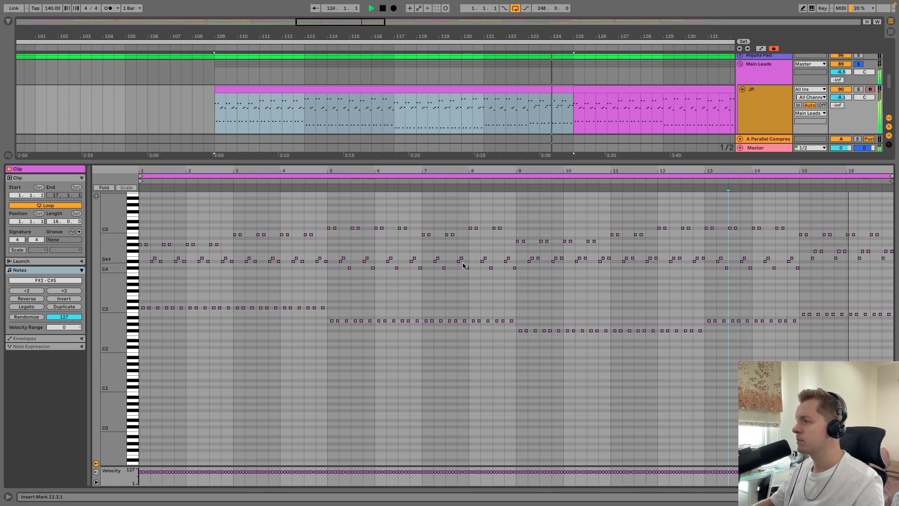
pyautogui.press('space')
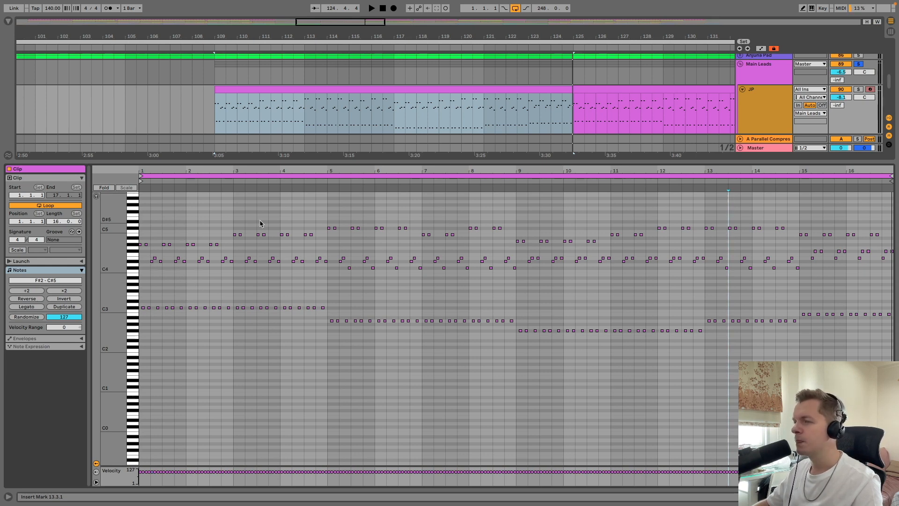
pyautogui.moveTo(230, 238); pyautogui.dragTo(144, 250)
pyautogui.moveTo(229, 231); pyautogui.dragTo(403, 240)
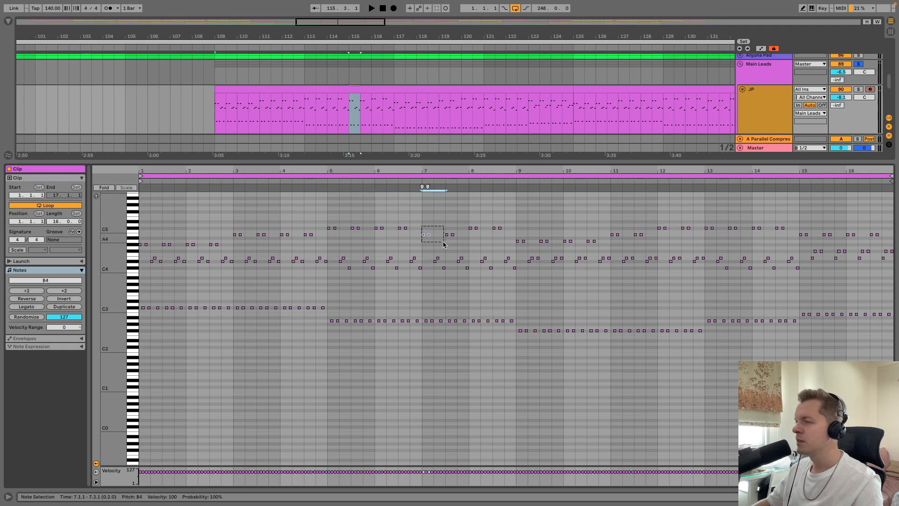
pyautogui.click(164, 227)
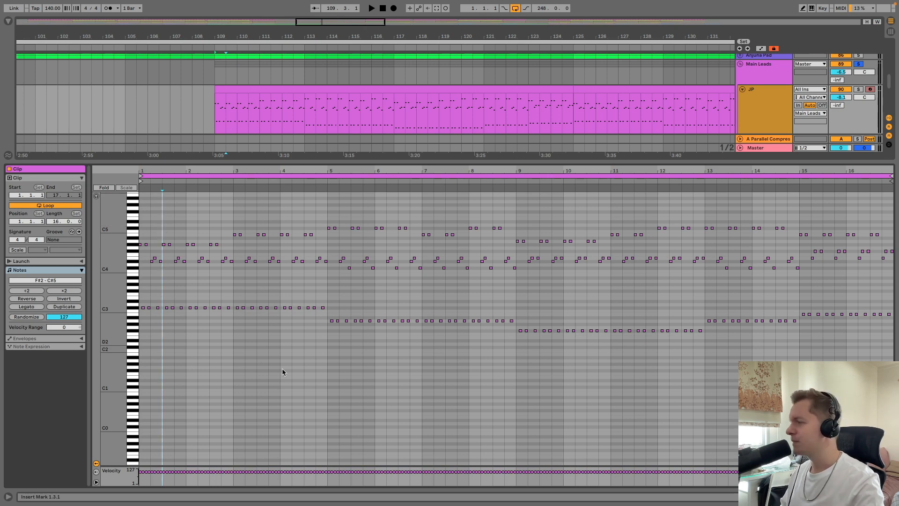
# - Close the clip editor, show the JP track's device chain, and expand its Zebra2 synth device
pyautogui.click(891, 496)
pyautogui.click(757, 282)
pyautogui.click(759, 331)
pyautogui.click(760, 389)
pyautogui.doubleClick(762, 313)
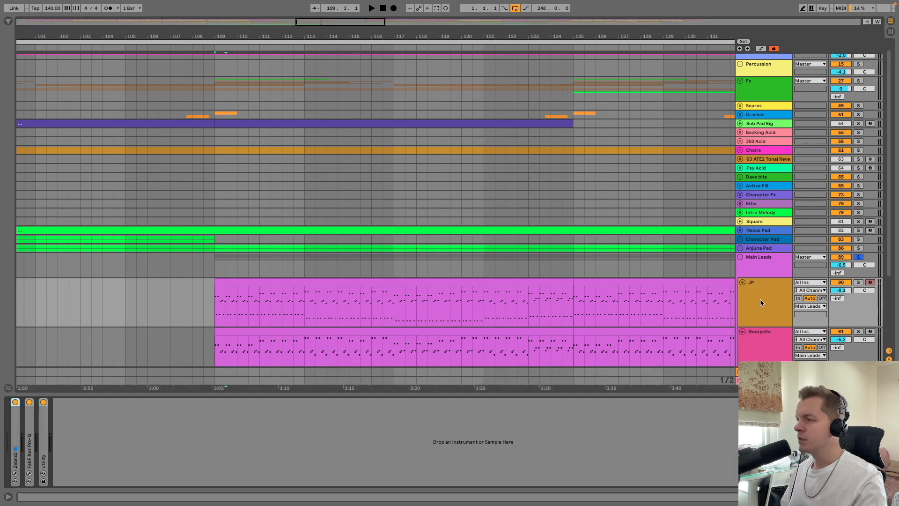
pyautogui.doubleClick(15, 432)
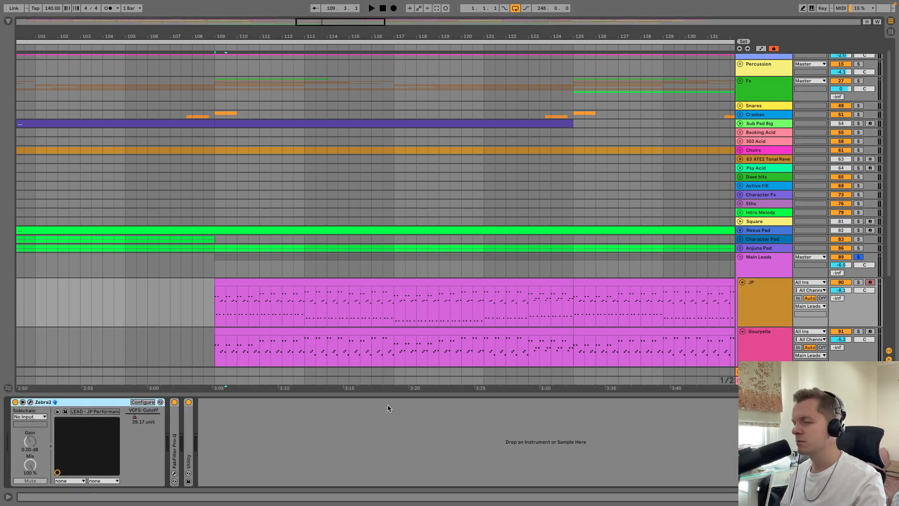
# - Select the Gouryella track and expand its Spire-1.5 synth device to inspect it
pyautogui.scroll(-3, 688, 321)
pyautogui.click(759, 303)
pyautogui.click(764, 258)
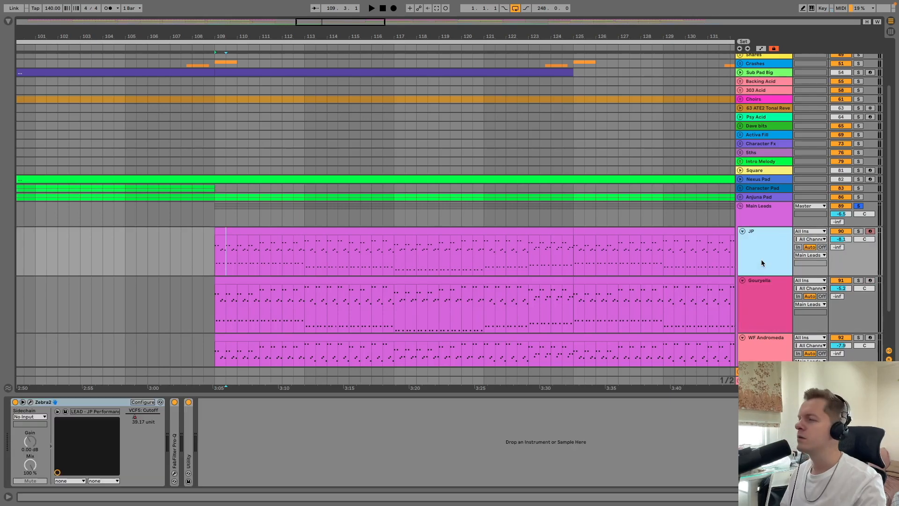
pyautogui.click(768, 302)
pyautogui.scroll(-1, 628, 303)
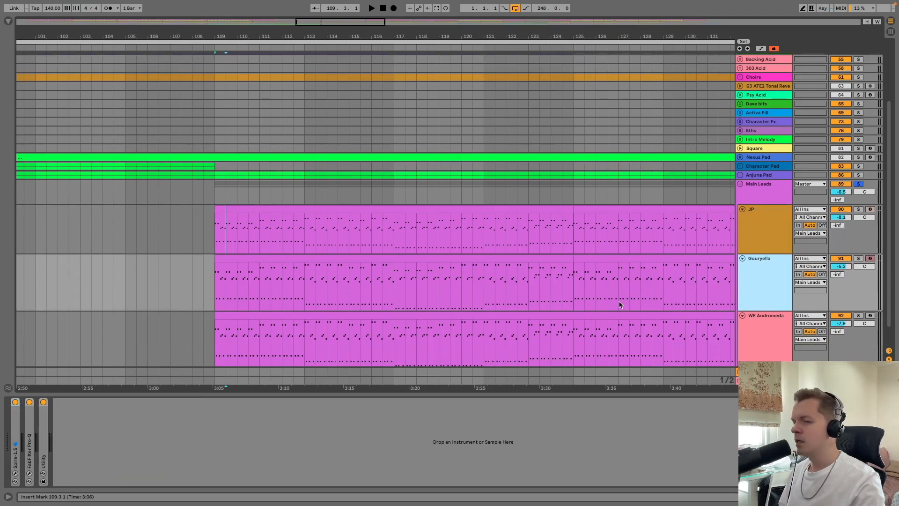
pyautogui.doubleClick(17, 458)
# - Solo the Gouryella track, place the insert marker at bar 124, and play from there
pyautogui.click(859, 258)
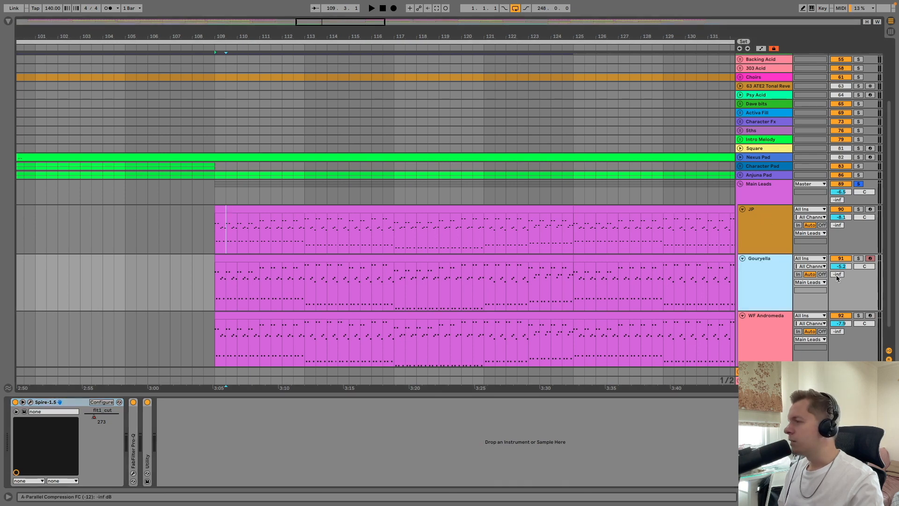
pyautogui.click(405, 283)
pyautogui.click(551, 283)
pyautogui.press('space')
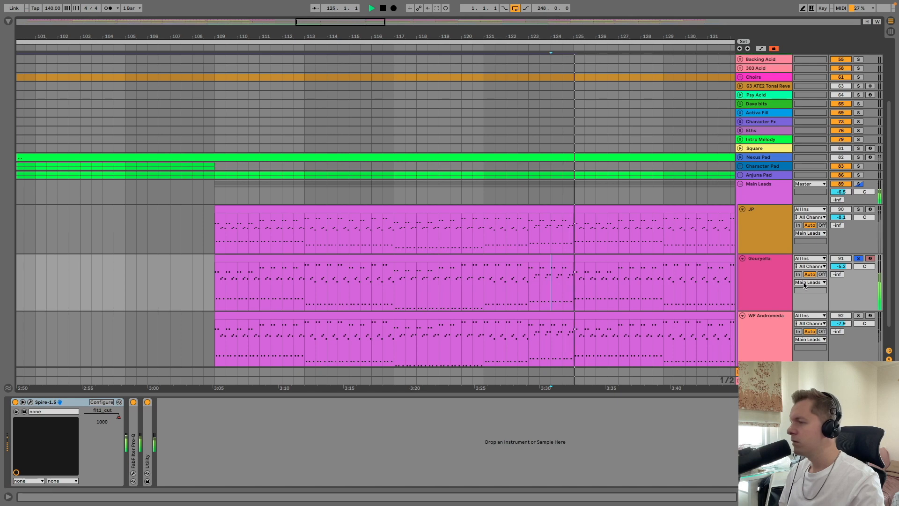
# - Stop playback, solo the JP track instead of Gouryella, and play it from bar 125
pyautogui.click(780, 282)
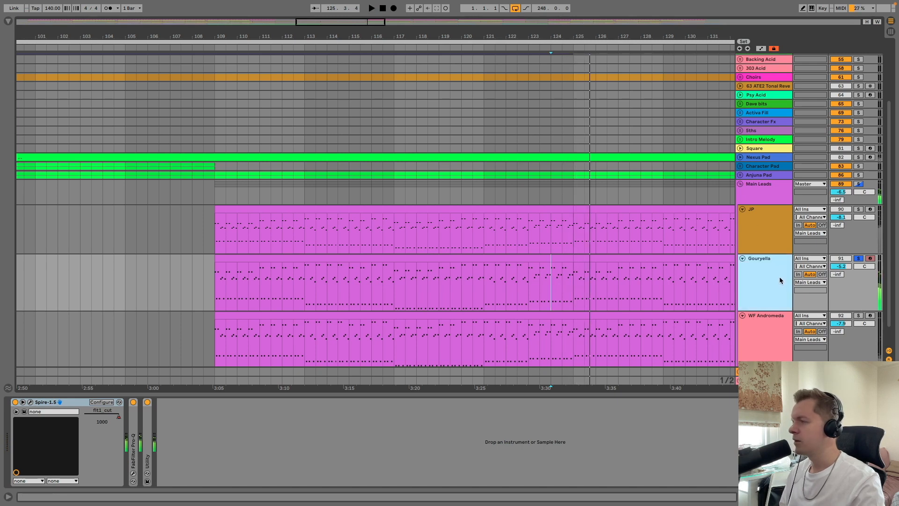
pyautogui.click(766, 232)
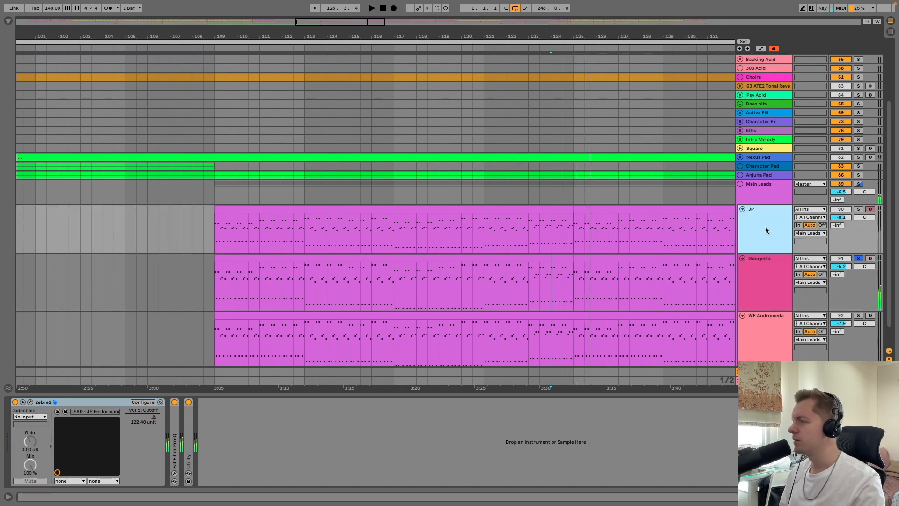
pyautogui.click(858, 209)
pyautogui.click(585, 240)
pyautogui.click(575, 240)
pyautogui.press('space')
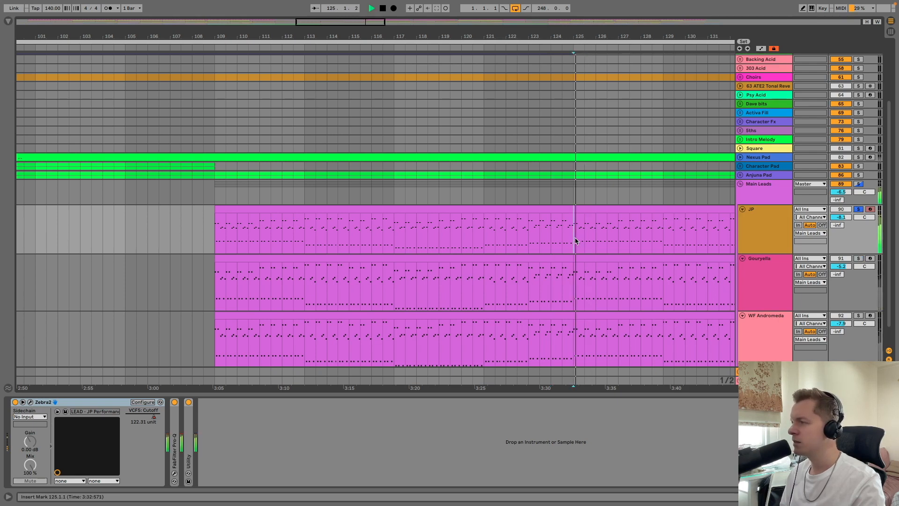
# - Solo the Gouryella track for comparison and play it from bar 125
pyautogui.click(858, 258)
pyautogui.click(582, 284)
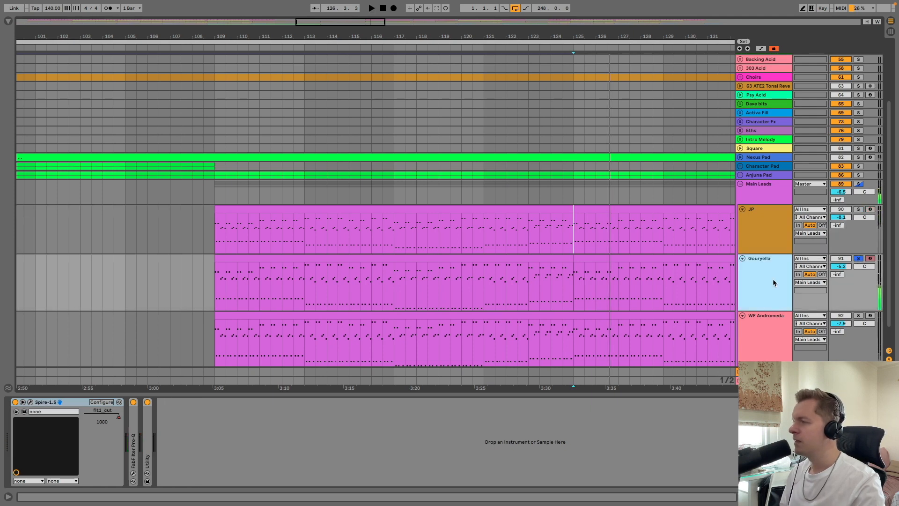
pyautogui.press('space')
pyautogui.click(576, 286)
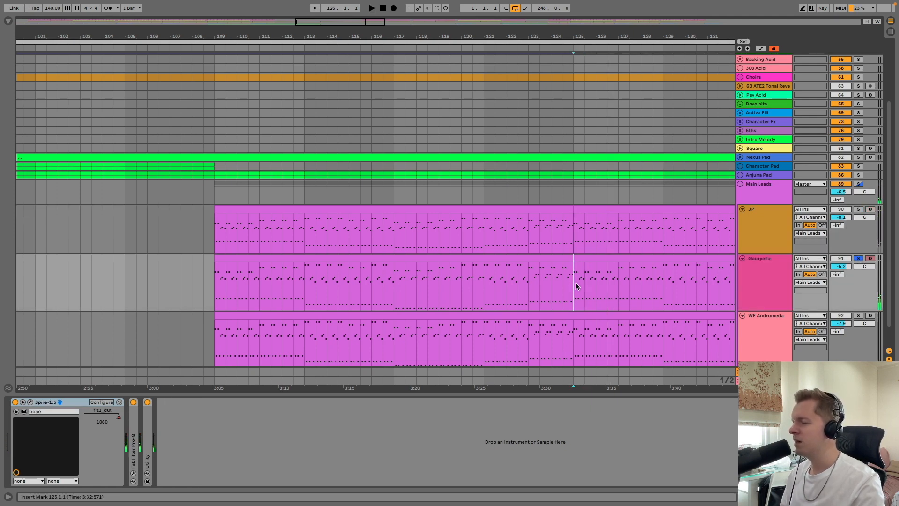
pyautogui.press('space')
# - Select and solo the WF Andromeda track, and play it from bar 125
pyautogui.click(762, 334)
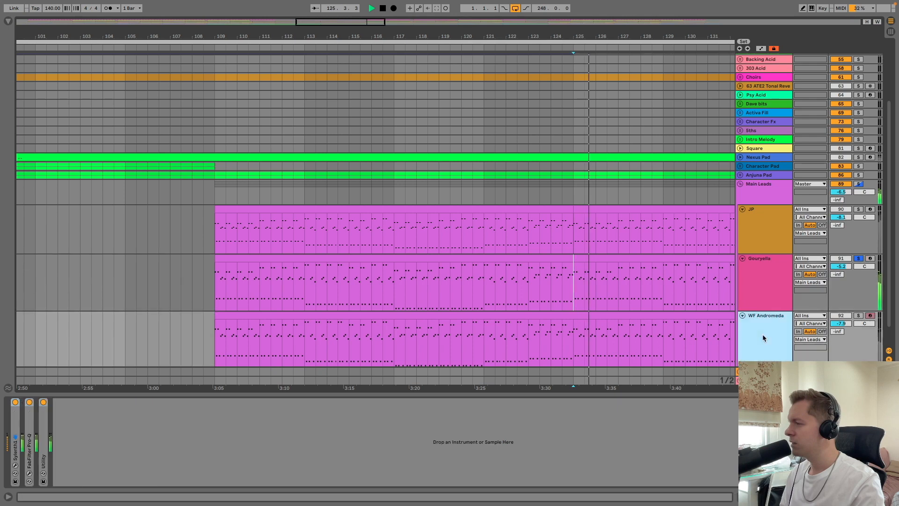
pyautogui.scroll(-2, 762, 334)
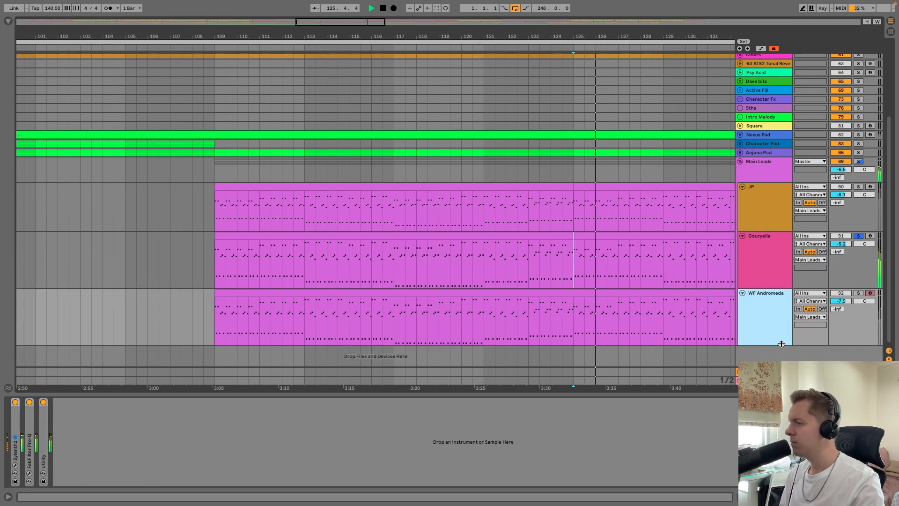
pyautogui.click(860, 293)
pyautogui.press('space')
pyautogui.press('space')
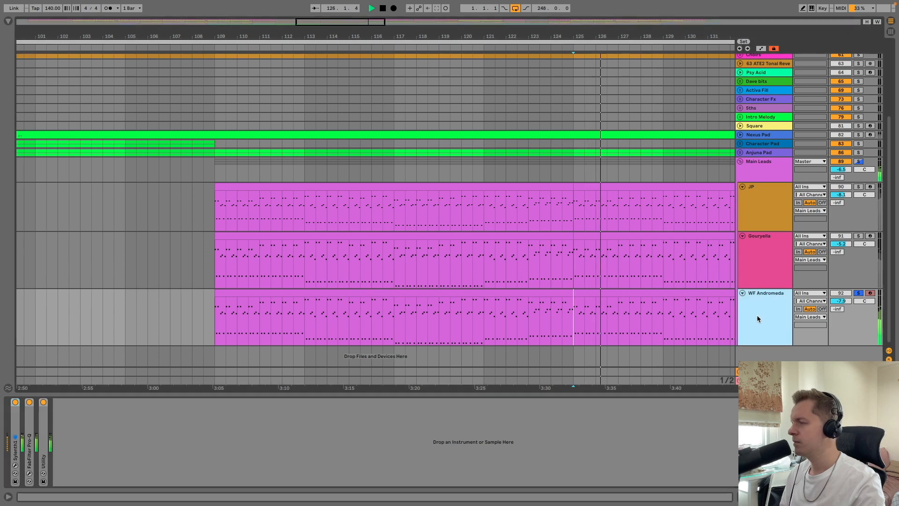
pyautogui.click(745, 309)
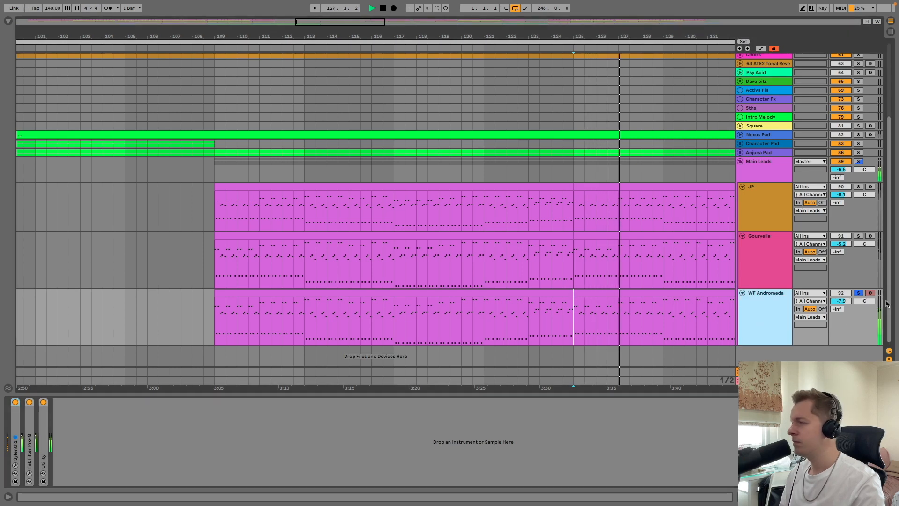
# - Stop playback, turn off the lead solos, and select the JP track
pyautogui.click(859, 294)
pyautogui.click(765, 306)
pyautogui.click(763, 219)
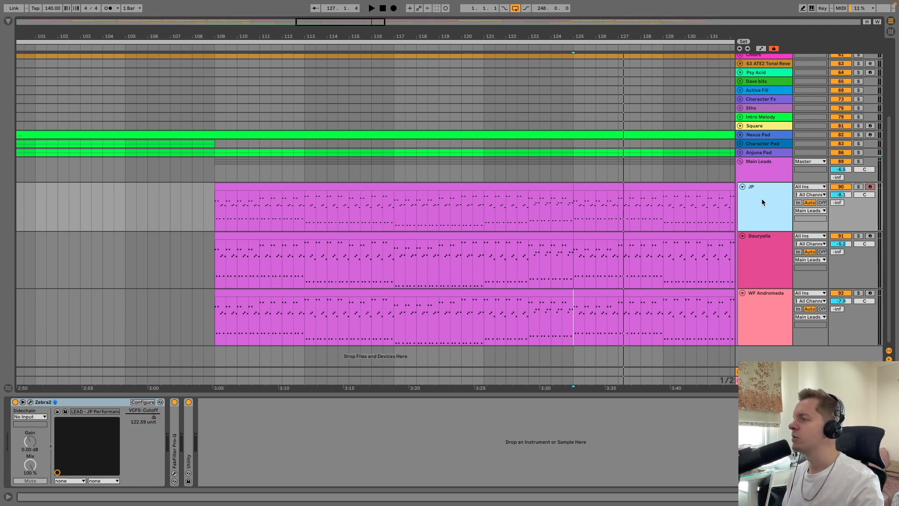
# - Fold the JP, Gouryella and WF Andromeda tracks, and collapse the Main Leads group
pyautogui.click(742, 187)
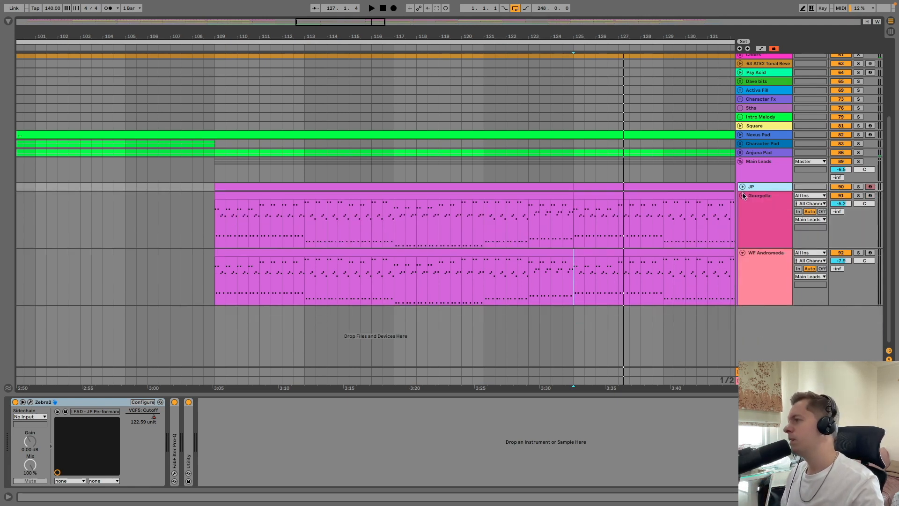
pyautogui.click(743, 195)
pyautogui.click(743, 205)
pyautogui.click(747, 274)
pyautogui.click(740, 269)
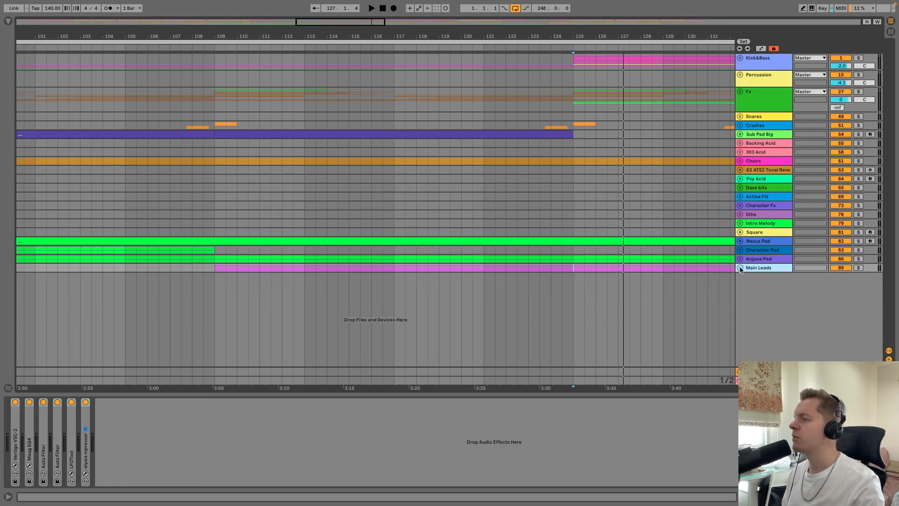
pyautogui.click(741, 268)
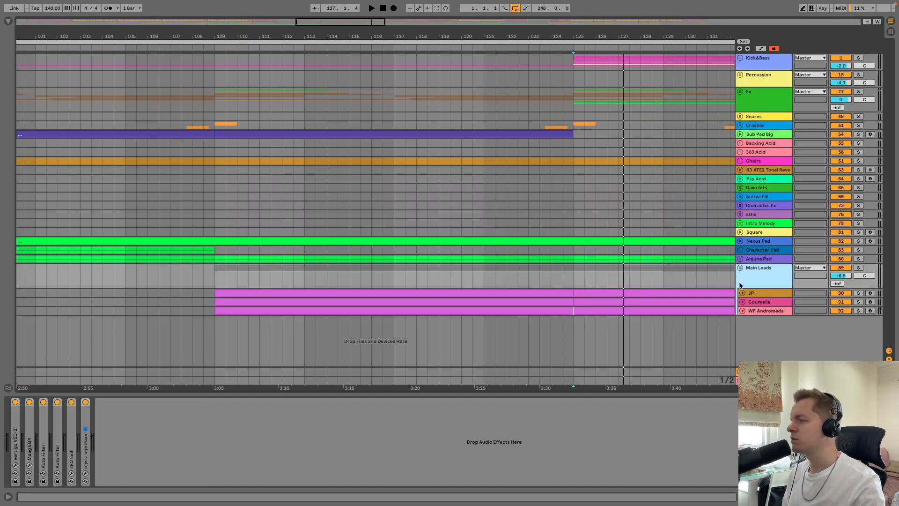
pyautogui.click(739, 268)
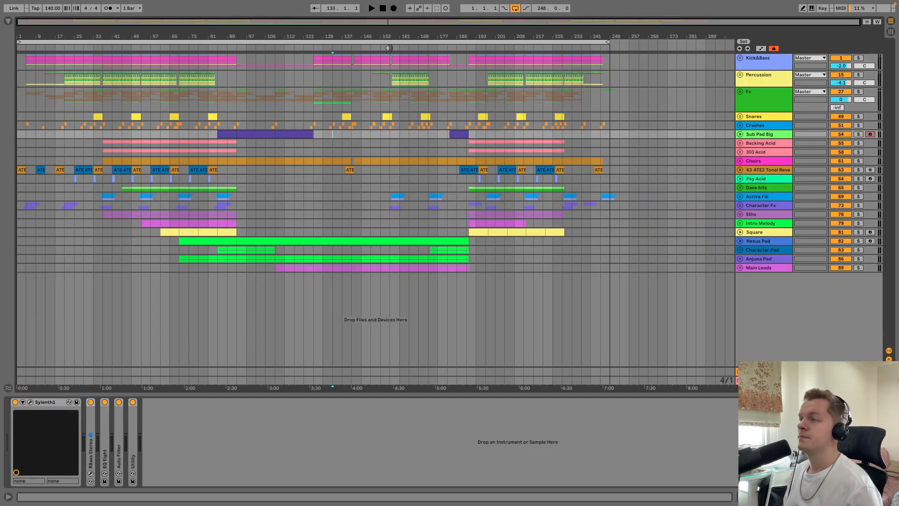
# - Play the full arrangement from around bar 157 and select the Main Leads group during playback
pyautogui.click(389, 47)
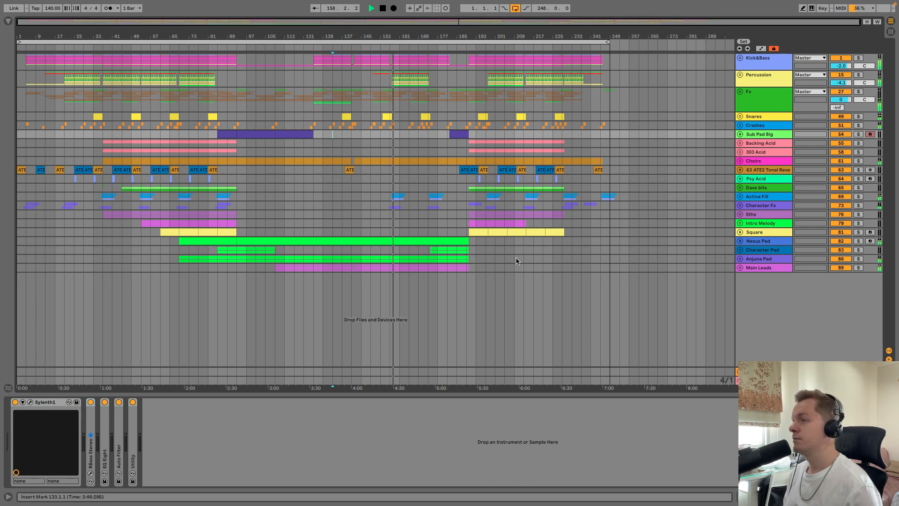
pyautogui.click(418, 76)
pyautogui.moveTo(420, 36)
pyautogui.mouseDown()
pyautogui.moveTo(508, 51)
pyautogui.moveTo(462, 34)
pyautogui.mouseUp()
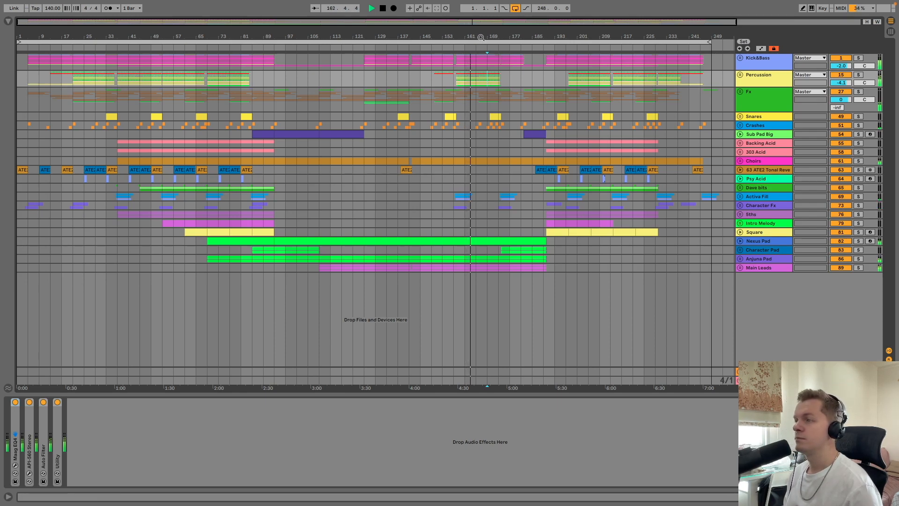
pyautogui.click(770, 268)
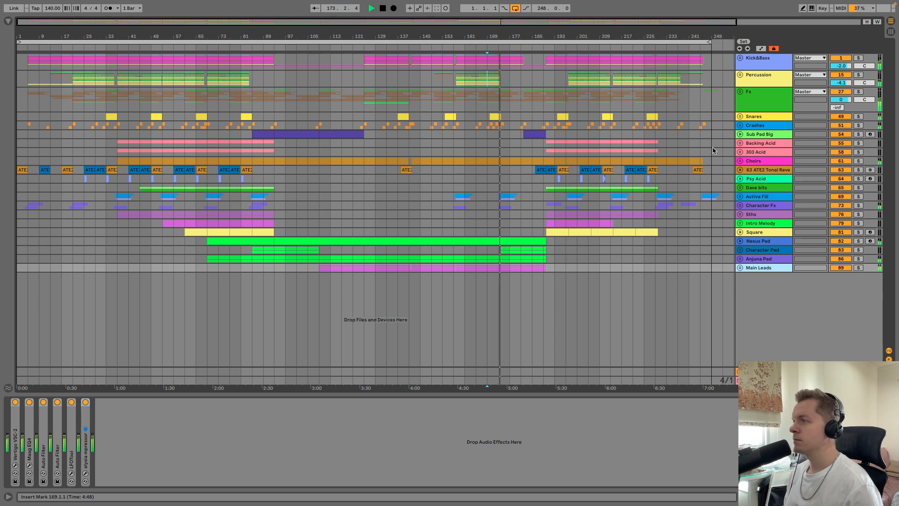
pyautogui.moveTo(587, 35); pyautogui.dragTo(340, 85)
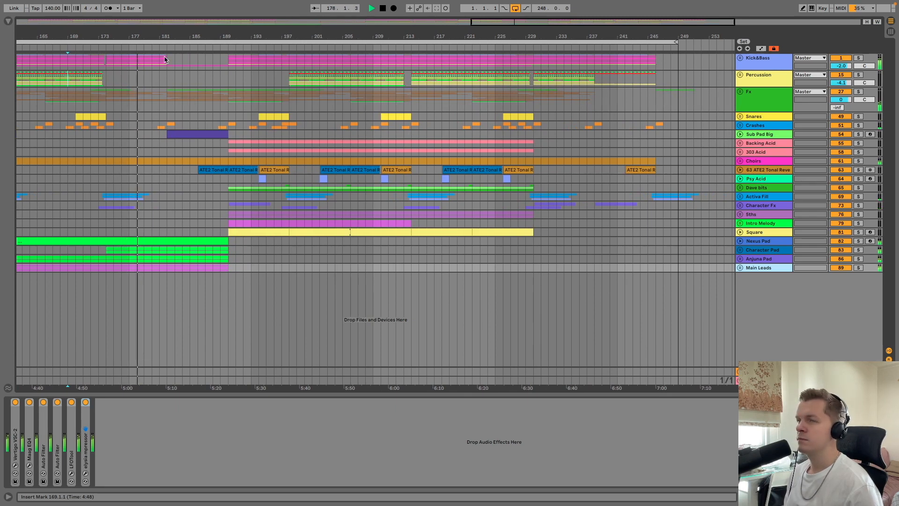
# - Stop playback, place the insert marker at bar 190, and play the full mix from there
pyautogui.click(222, 60)
pyautogui.press('space')
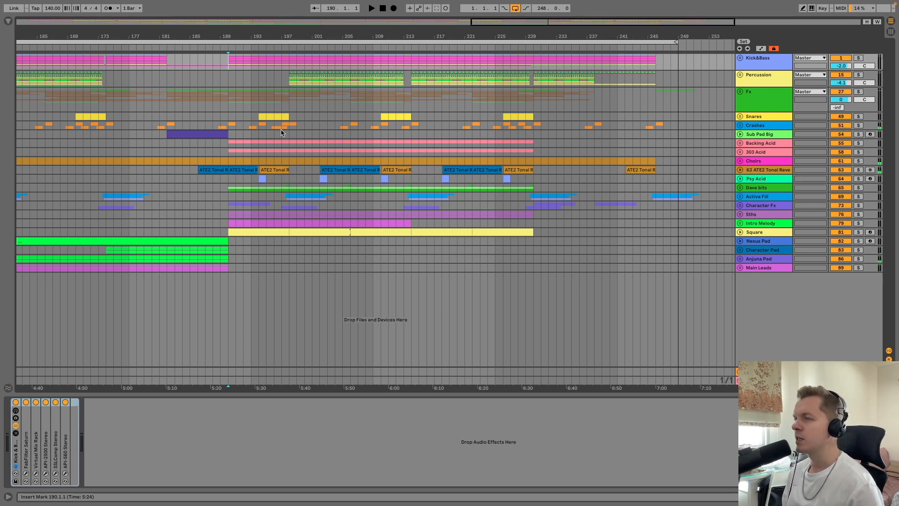
pyautogui.click(287, 66)
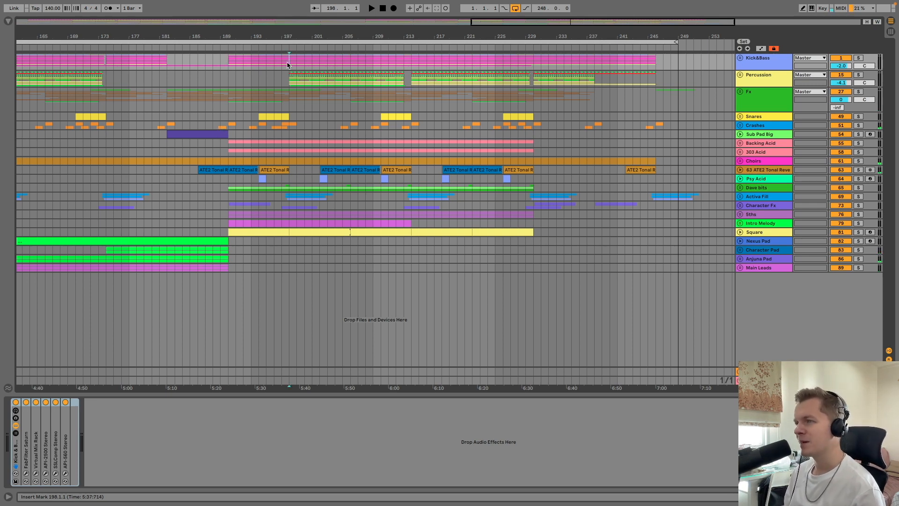
pyautogui.click(225, 64)
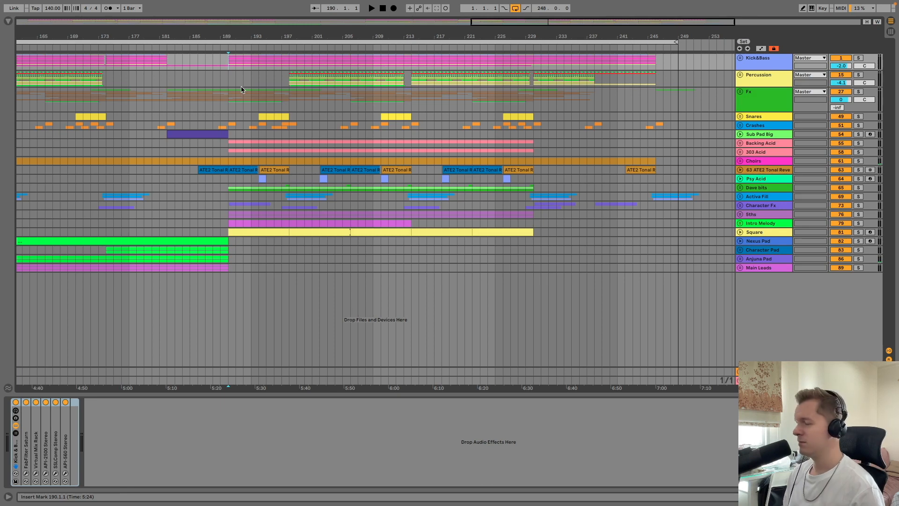
pyautogui.click(228, 83)
pyautogui.press('space')
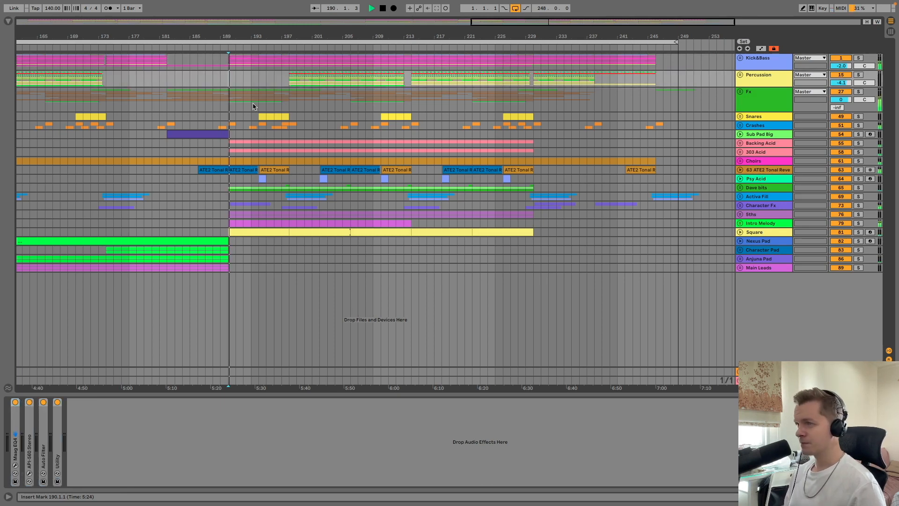
# - Place the insert marker at bar 225 on the Percussion group and examine the track's closing section during playback
pyautogui.click(259, 60)
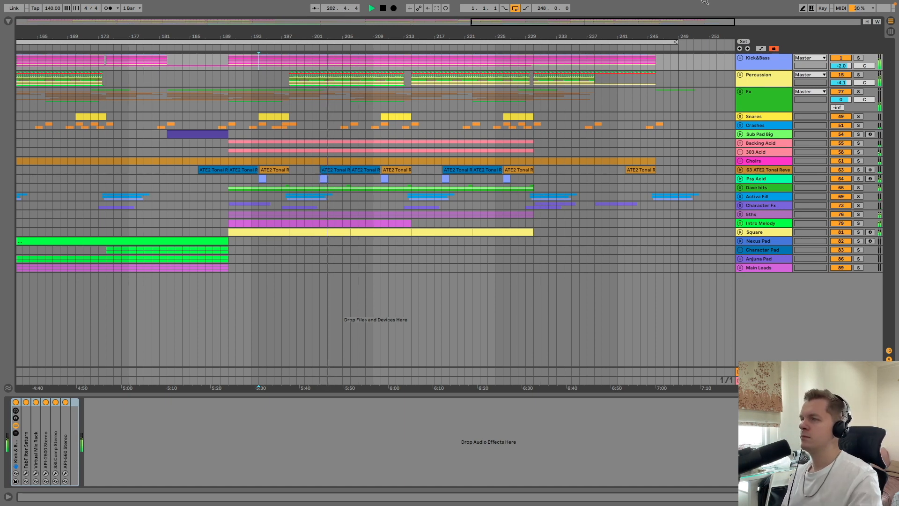
pyautogui.moveTo(447, 37); pyautogui.dragTo(537, 9)
pyautogui.click(552, 73)
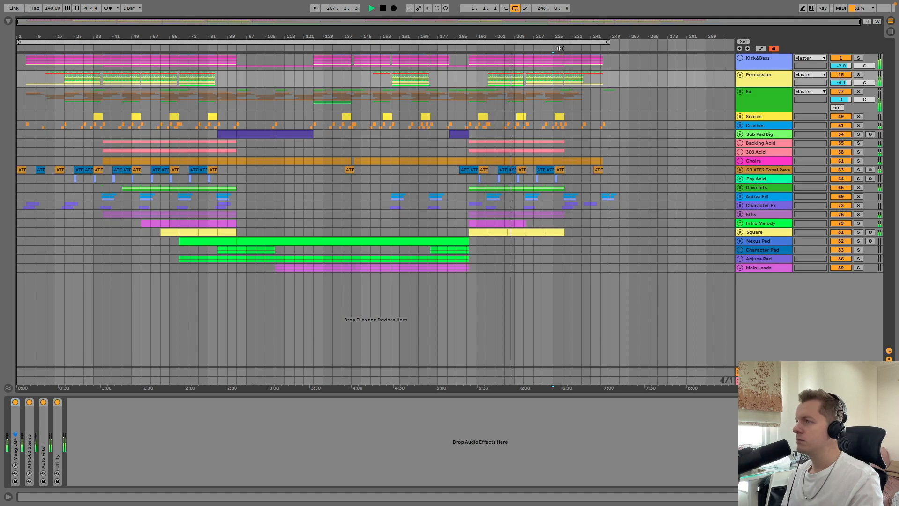
pyautogui.moveTo(568, 38); pyautogui.dragTo(296, 47)
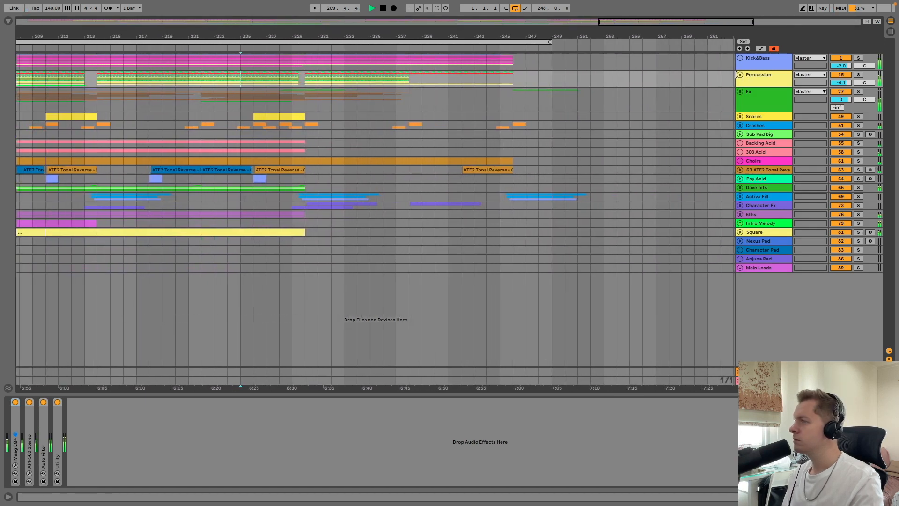
# - Unfold the Percussion, Kick&Bass and Mids groups and show the automation lanes
pyautogui.click(740, 74)
pyautogui.click(739, 58)
pyautogui.click(743, 107)
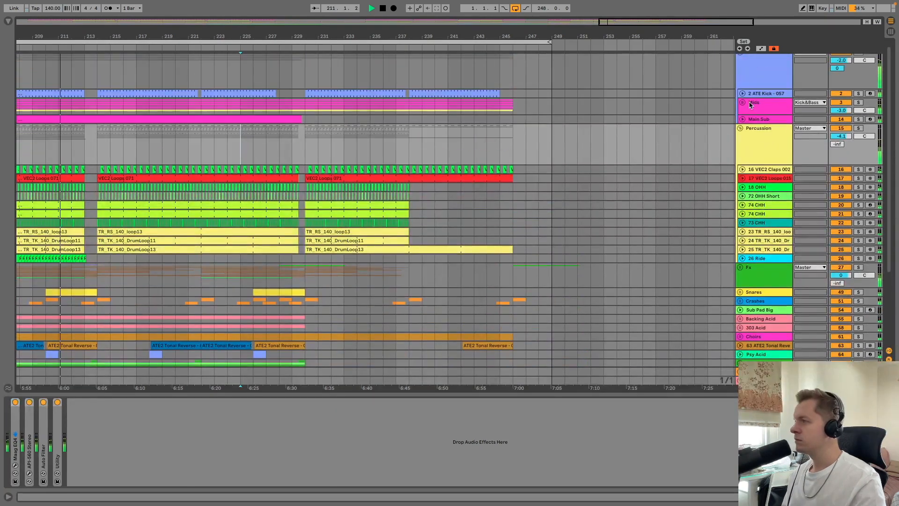
pyautogui.press('a')
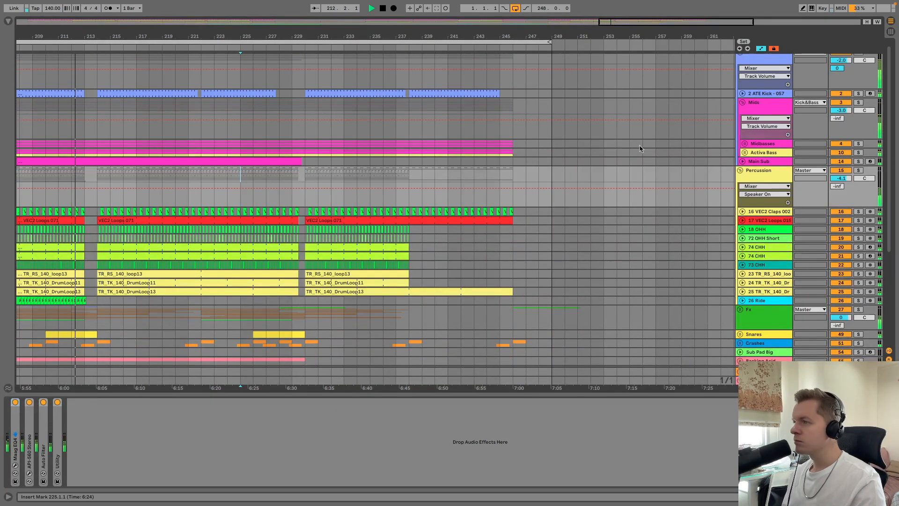
# - Unfold the Midbasses group and examine its Auto Filter Frequency automation, placing the insert marker at bar 233
pyautogui.click(781, 118)
pyautogui.click(771, 132)
pyautogui.click(744, 143)
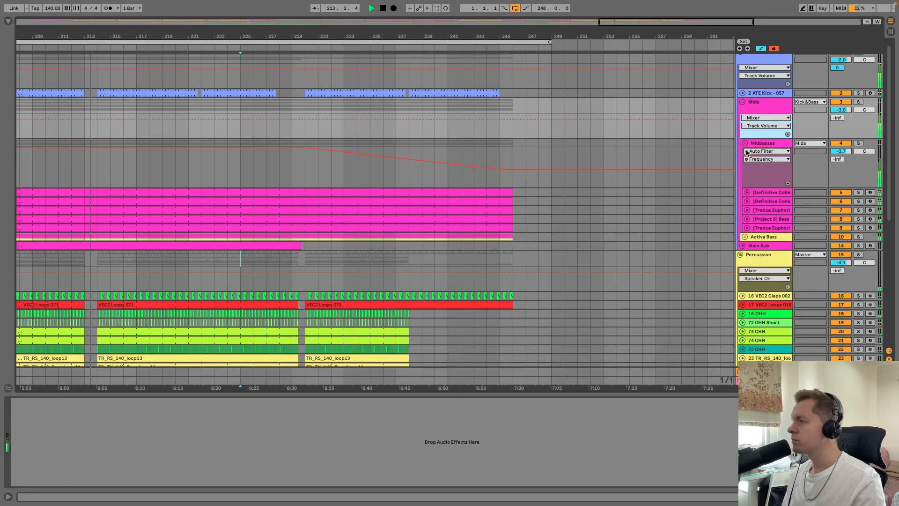
pyautogui.scroll(-2, 784, 165)
pyautogui.scroll(1, 784, 166)
pyautogui.moveTo(390, 36); pyautogui.dragTo(523, 14)
pyautogui.click(505, 143)
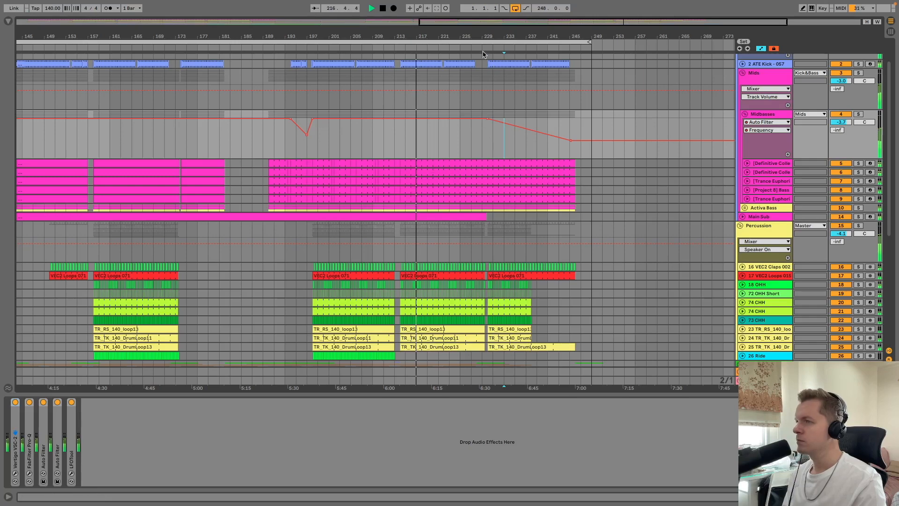
# - Unfold the ATE Kick - 057 track to inspect its Utility Gain and Auto Filter Frequency automation, and fold it again
pyautogui.click(740, 67)
pyautogui.click(742, 64)
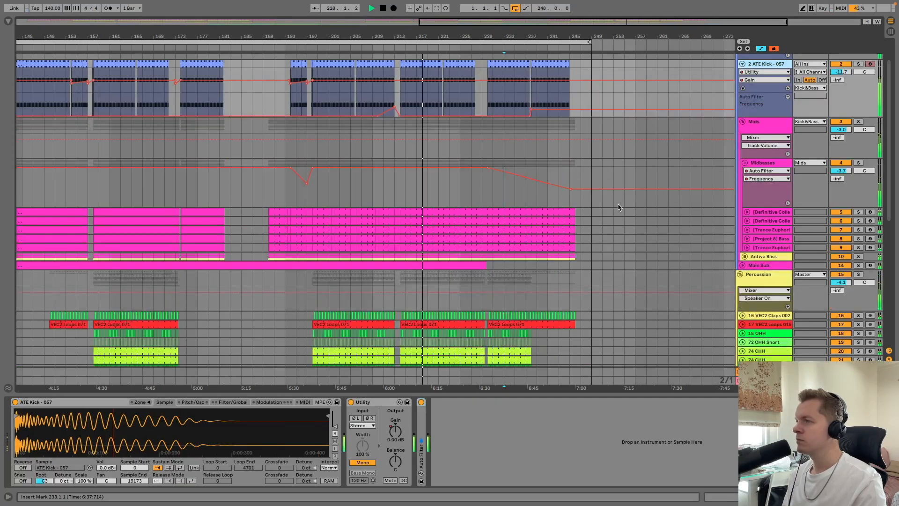
pyautogui.click(742, 65)
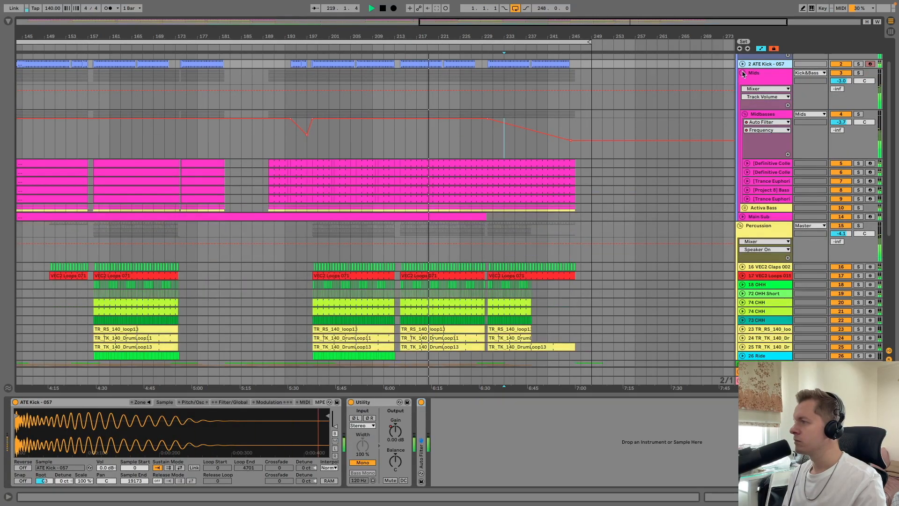
# - Fold the Mids and Percussion groups, hide the automation lanes, and stop playback
pyautogui.click(742, 73)
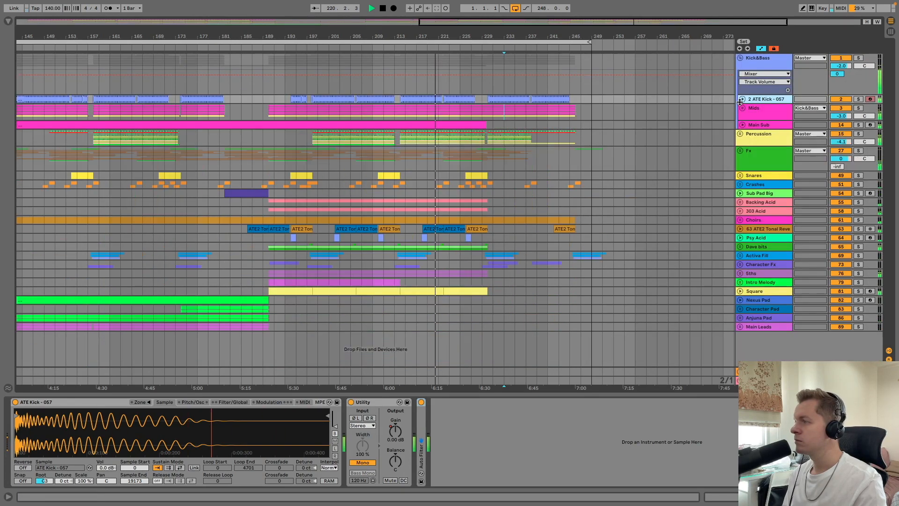
pyautogui.click(740, 98)
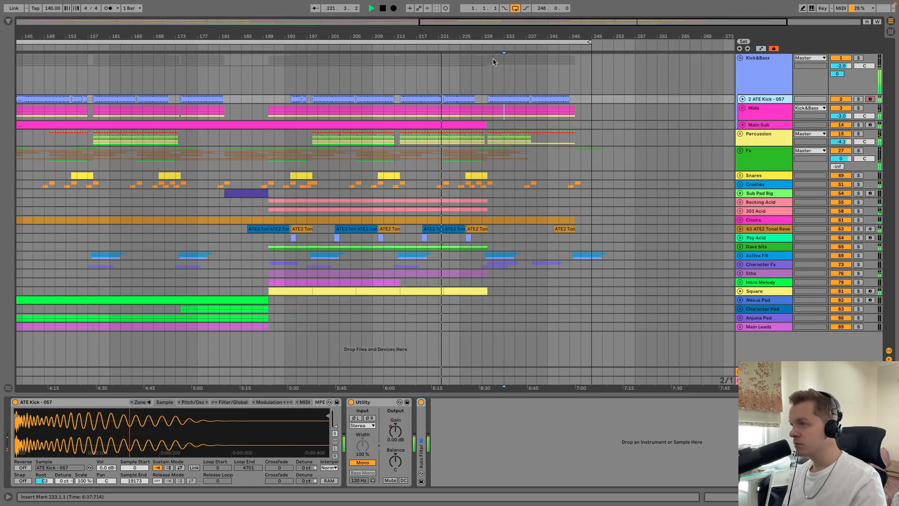
pyautogui.click(487, 40)
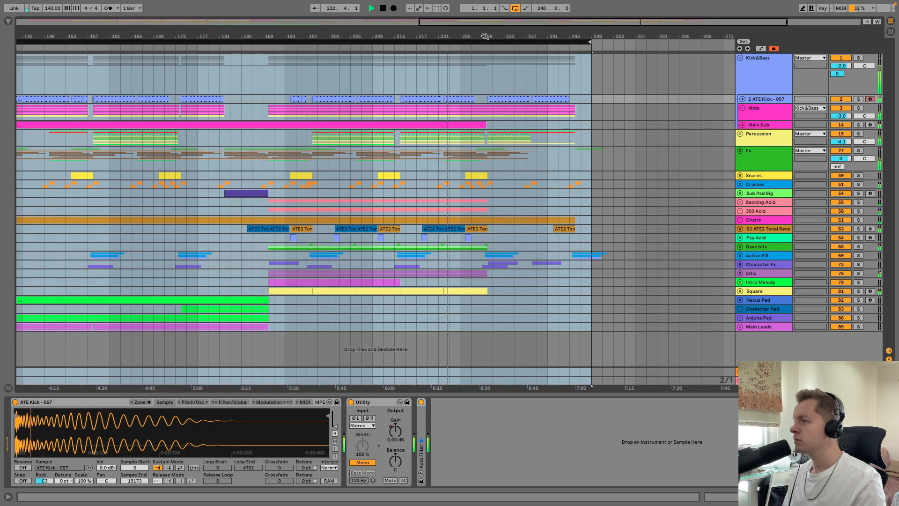
pyautogui.press('space')
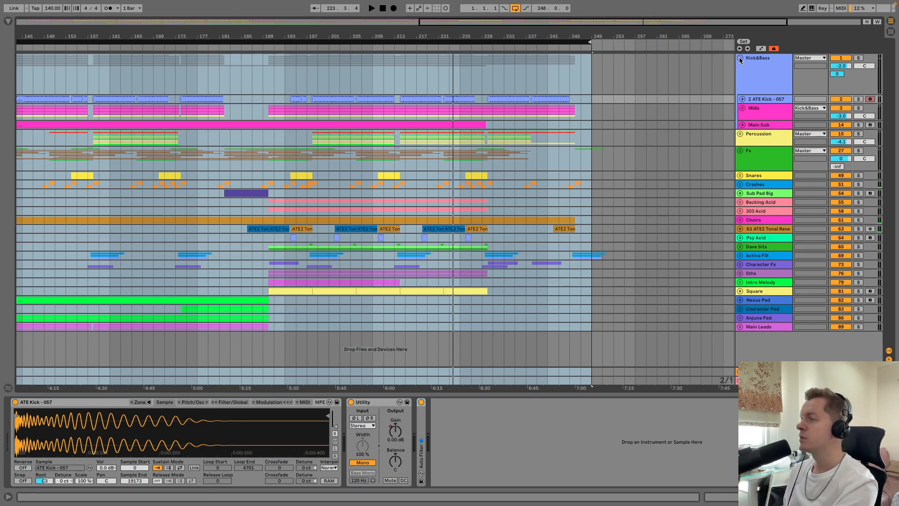
# - Fold the Kick&Bass group and place the insert marker at bar 237 on the Percussion group
pyautogui.click(740, 58)
pyautogui.press('w')
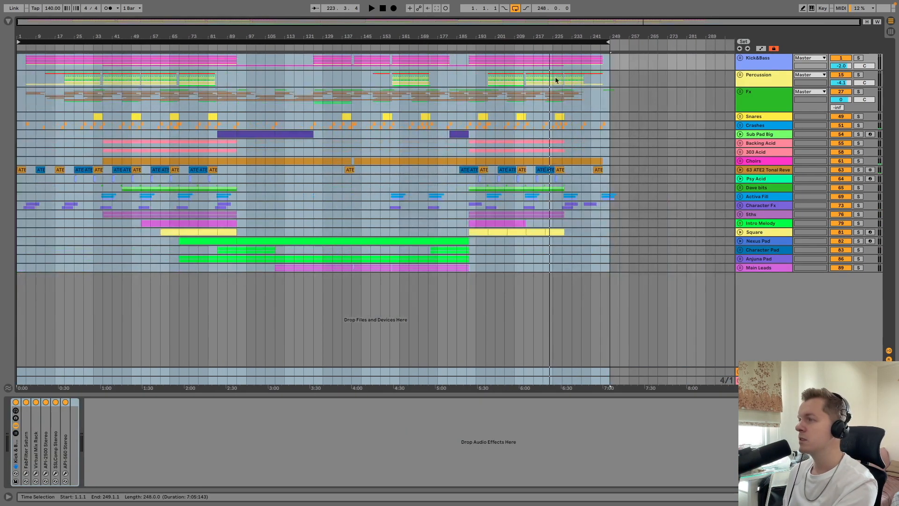
pyautogui.click(581, 78)
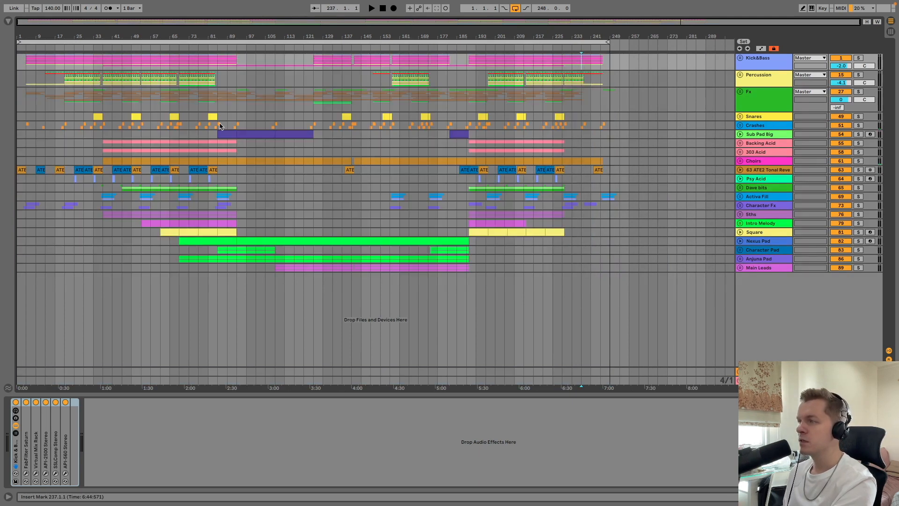